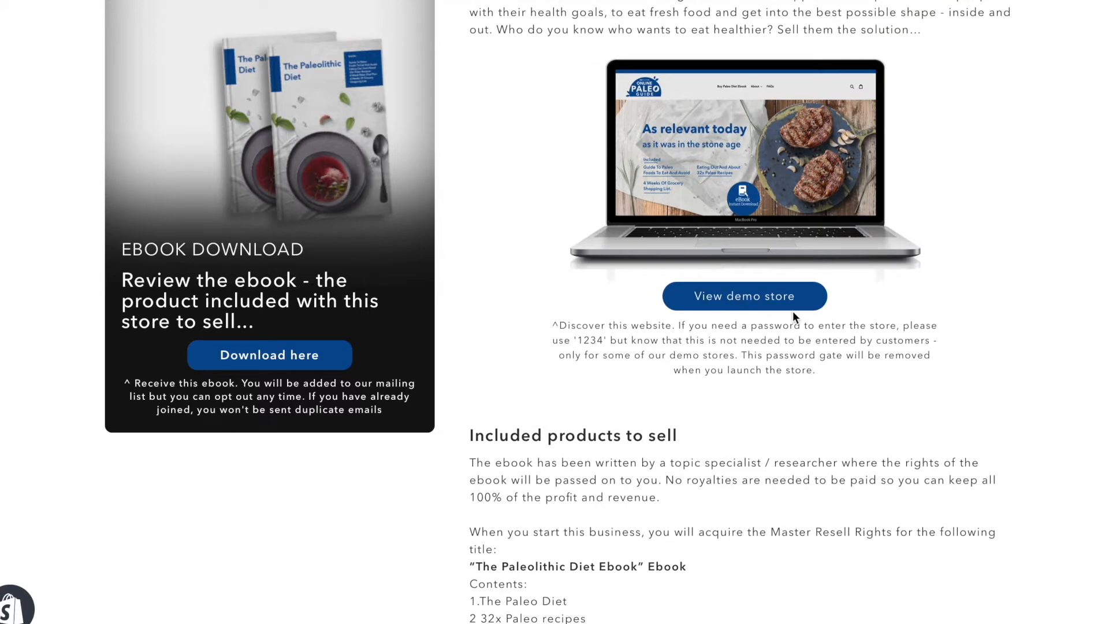
# Read the listing's sections on the included products to sell and why to launch a non-exclusive starter store.
pyautogui.scroll(-5, 750, 312)
pyautogui.scroll(2, 758, 108)
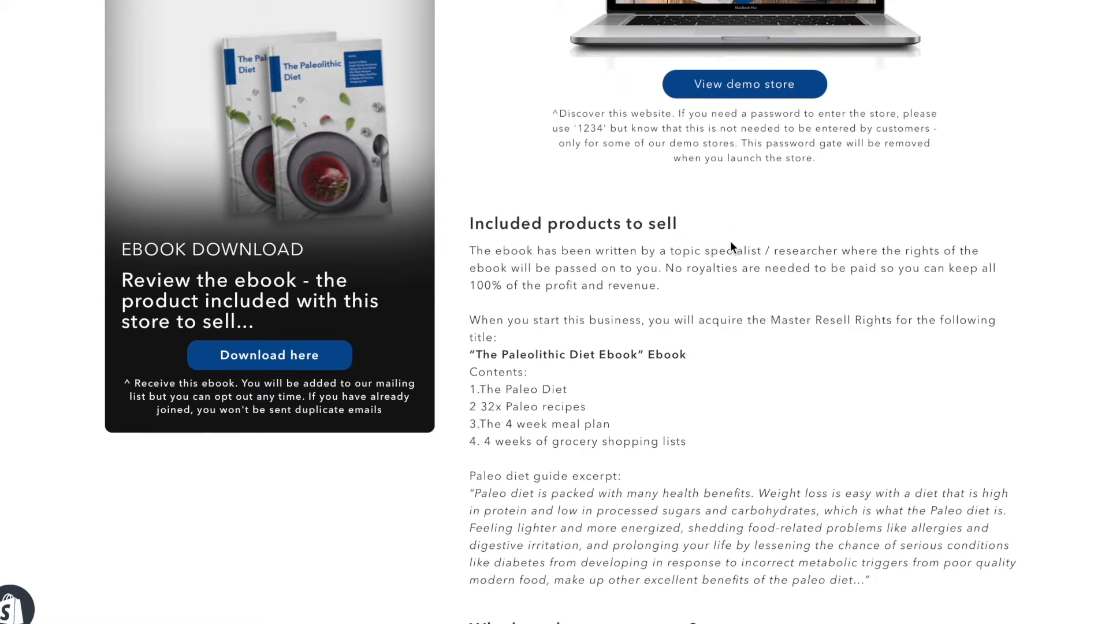
pyautogui.scroll(-2, 730, 241)
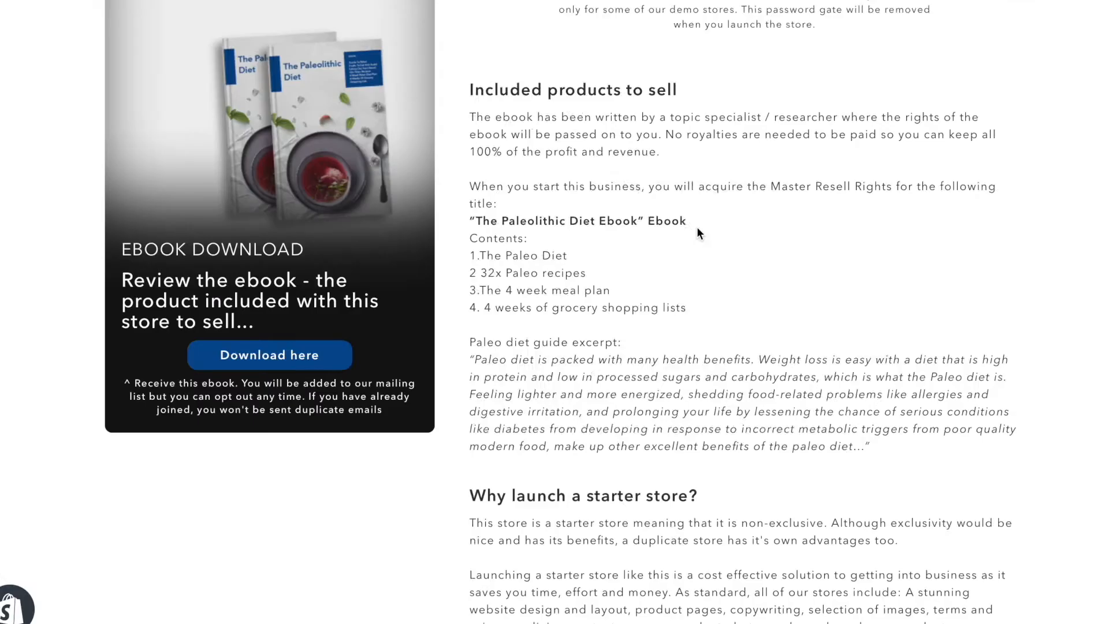
pyautogui.scroll(-4, 696, 230)
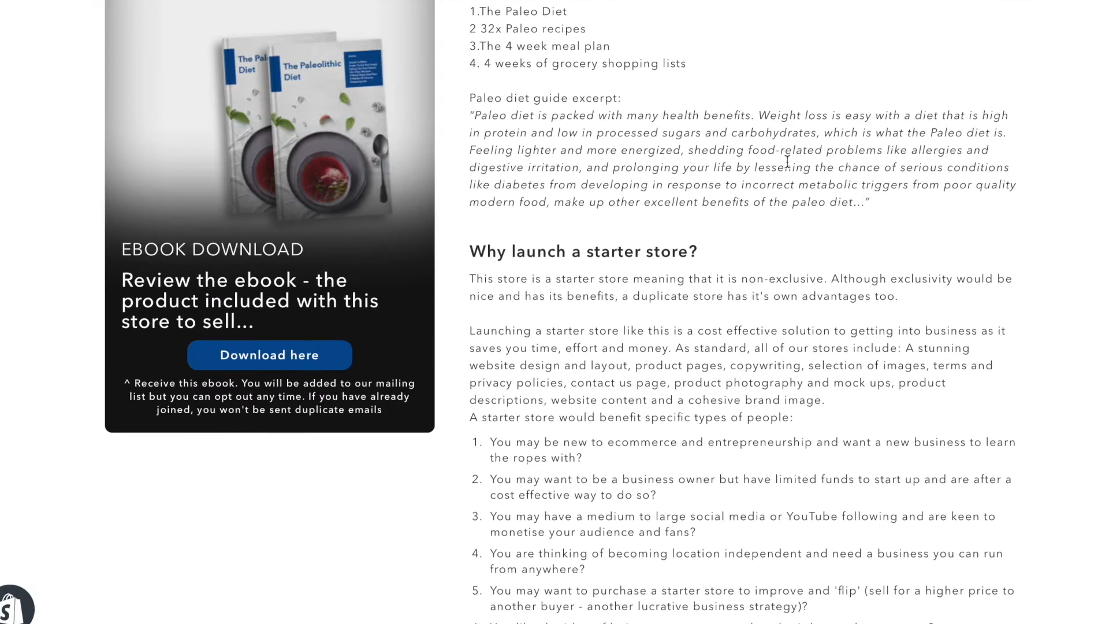
pyautogui.scroll(-3, 589, 165)
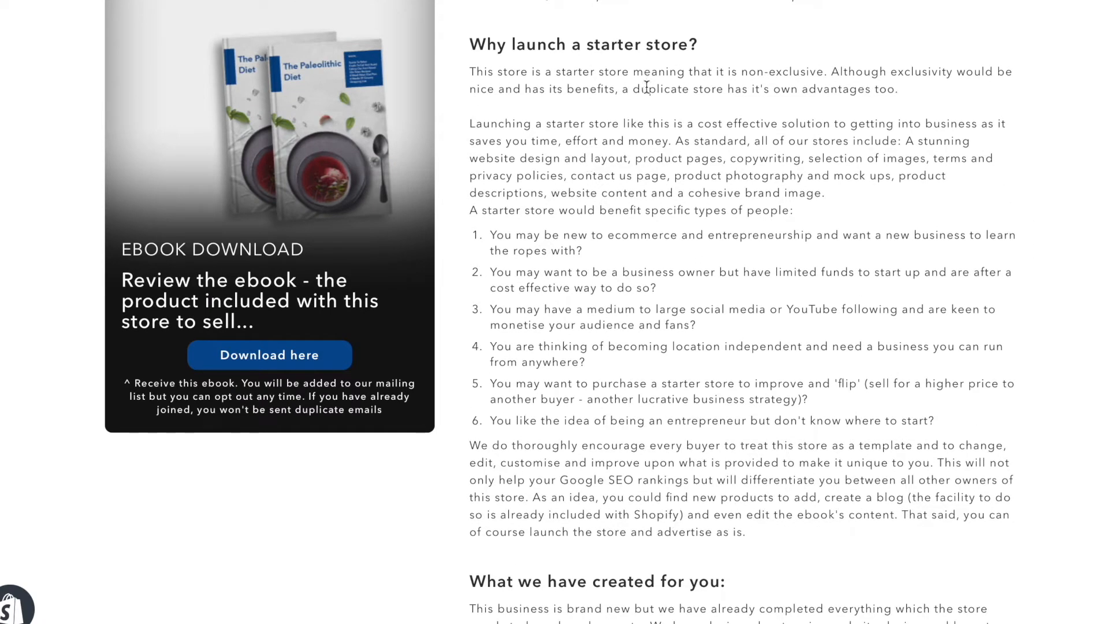
pyautogui.moveTo(510, 72); pyautogui.dragTo(912, 72)
pyautogui.click(639, 72)
pyautogui.moveTo(738, 71); pyautogui.dragTo(828, 70)
pyautogui.click(720, 359)
pyautogui.scroll(-6, 720, 359)
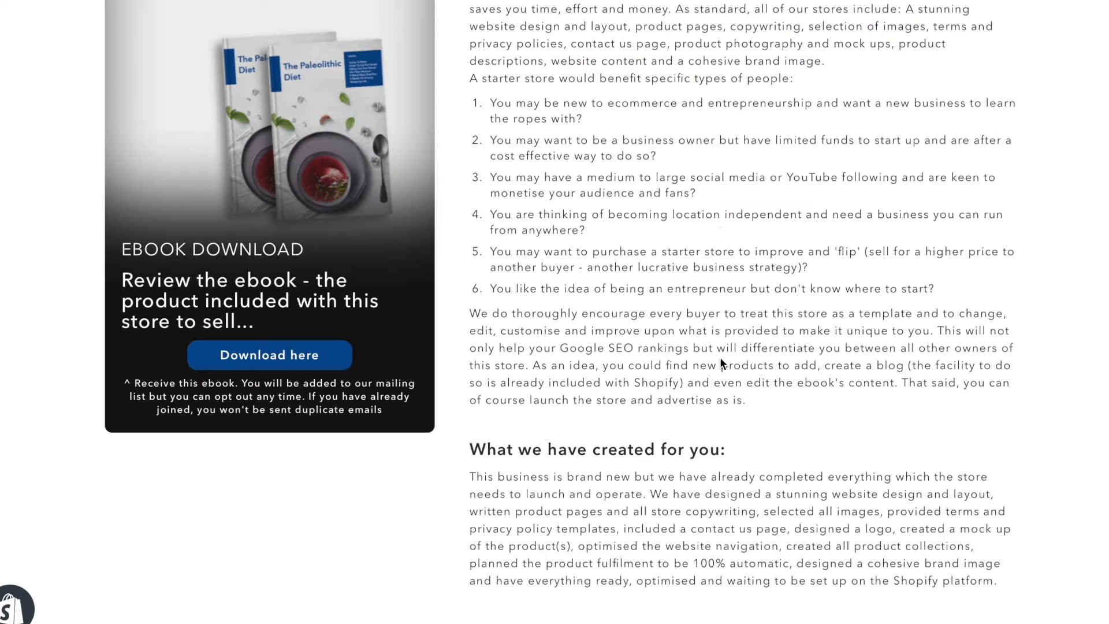
# Examine how the business works, what investment it needs, and the reasons given for using Shopify.
pyautogui.scroll(-10, 720, 360)
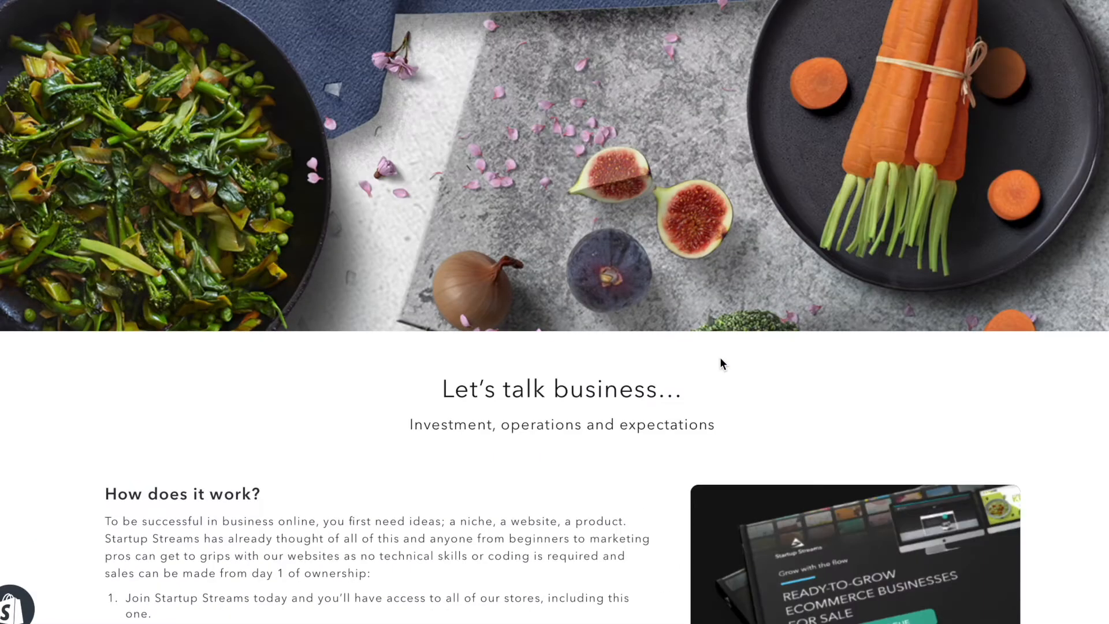
pyautogui.scroll(-2, 673, 264)
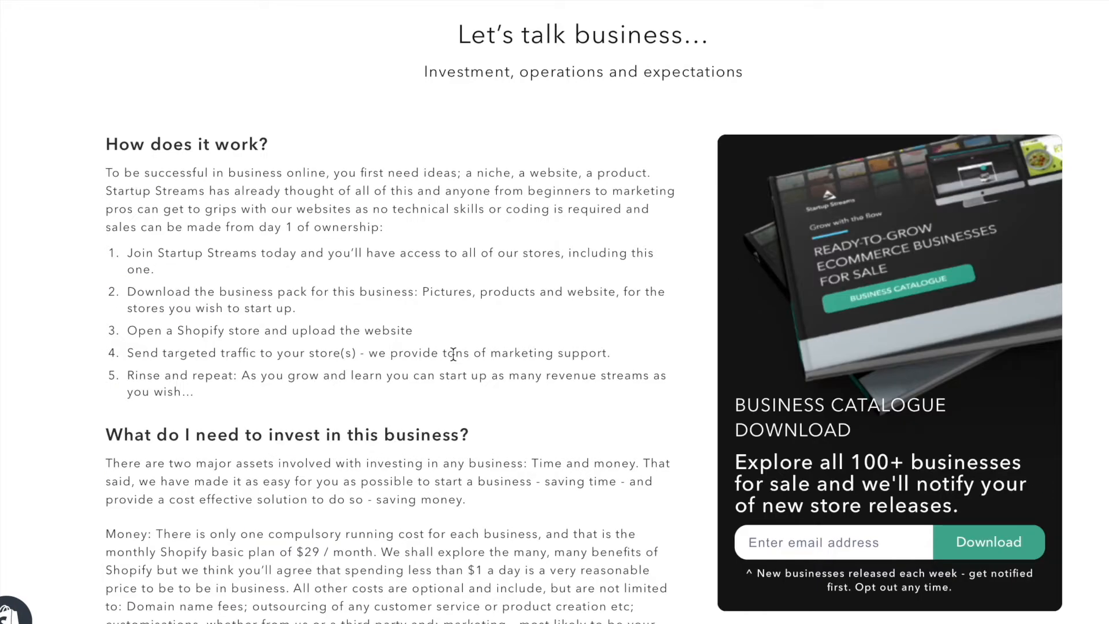
pyautogui.scroll(-2, 452, 354)
pyautogui.scroll(-4, 453, 354)
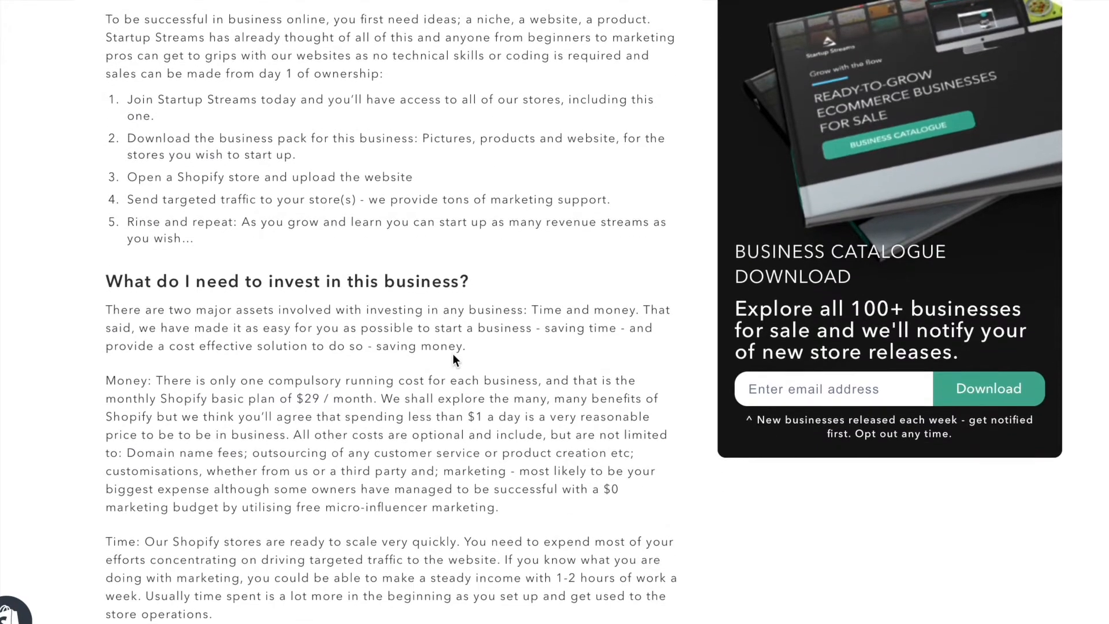
pyautogui.scroll(-5, 453, 354)
pyautogui.scroll(-8, 453, 354)
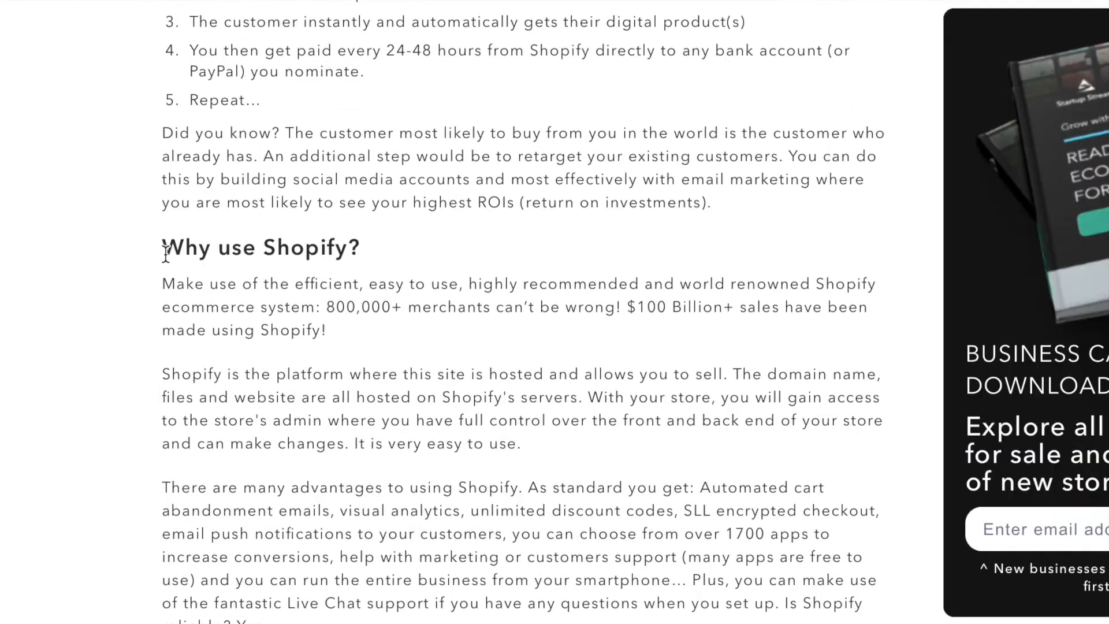
pyautogui.moveTo(166, 253); pyautogui.dragTo(361, 237)
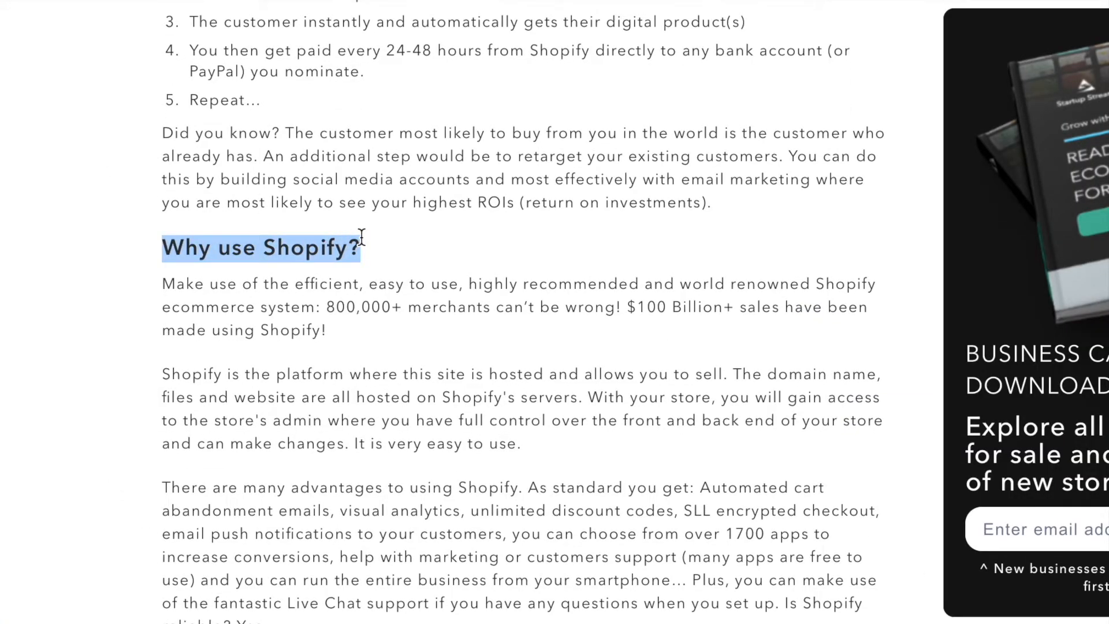
pyautogui.scroll(-3, 669, 237)
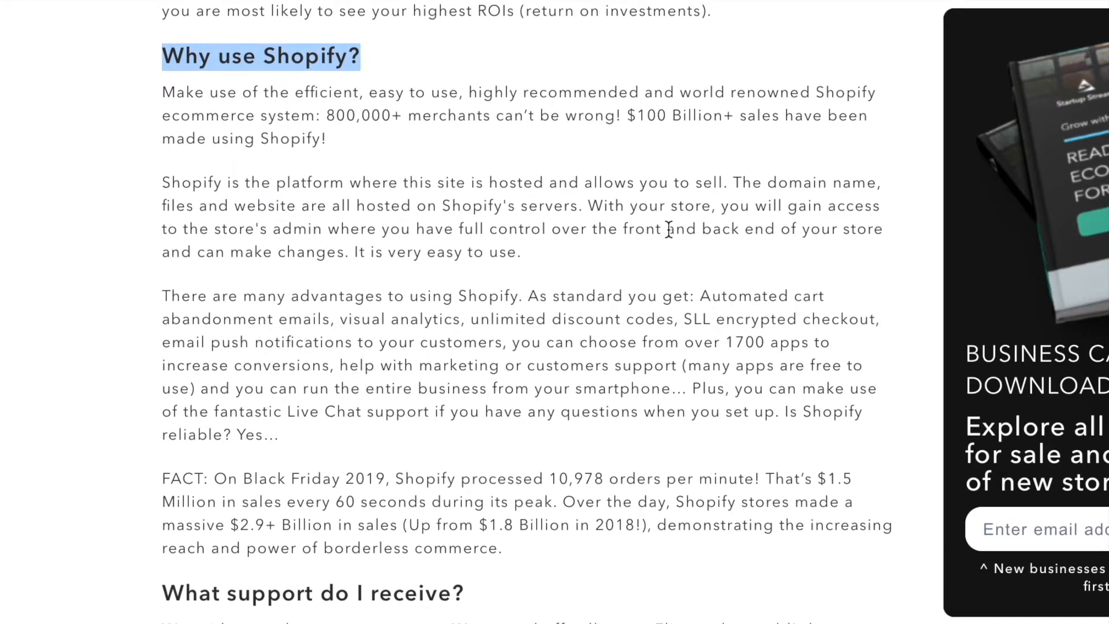
pyautogui.click(518, 113)
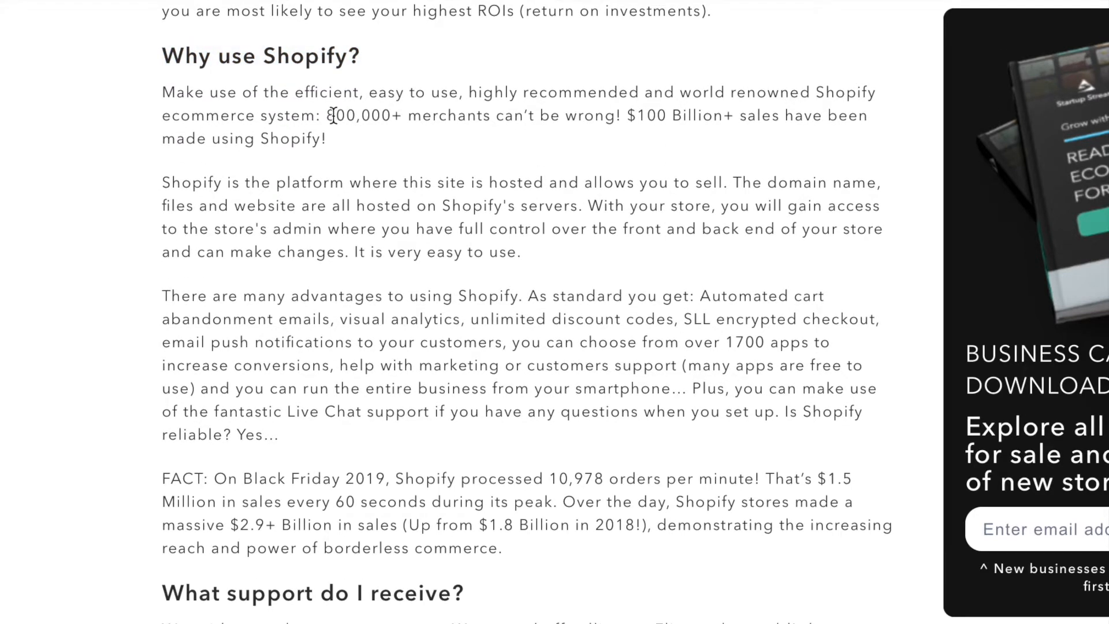
pyautogui.moveTo(327, 115); pyautogui.dragTo(759, 108)
pyautogui.click(760, 108)
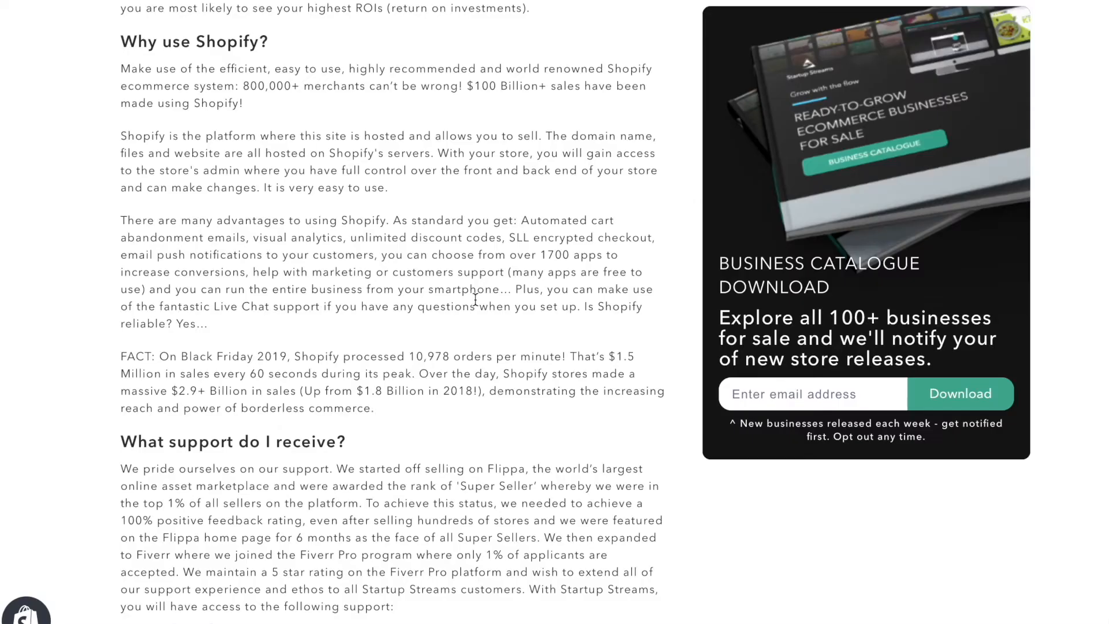
# Skim the support, FAQ and customer review sections and start the 'Stone Age' Paleo Diet business from the closing offer.
pyautogui.scroll(8, 552, 238)
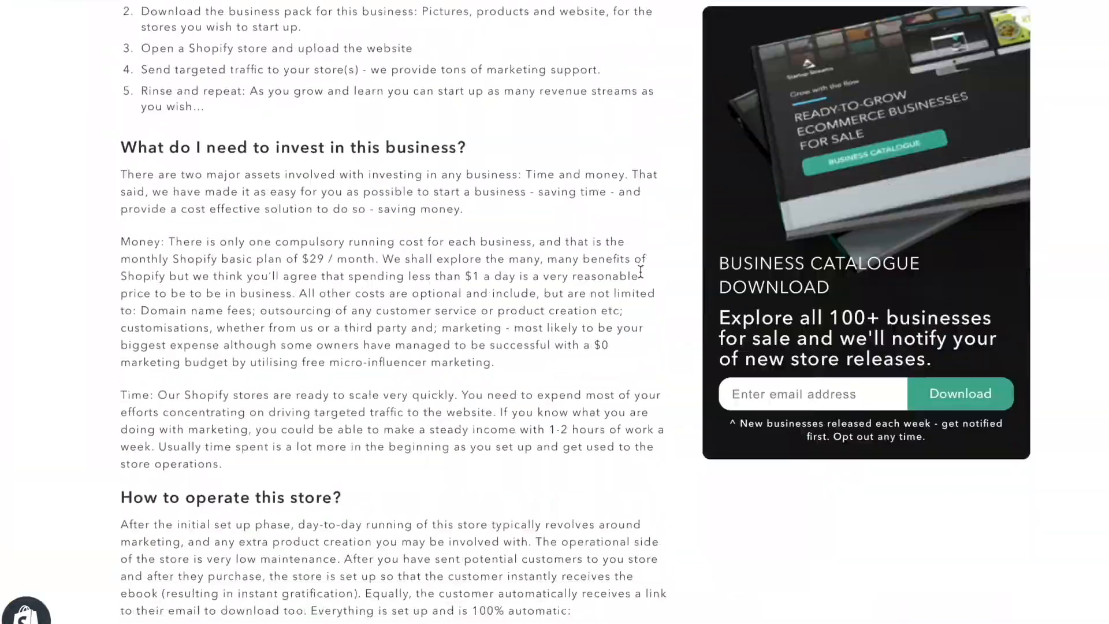
pyautogui.scroll(-10, 639, 263)
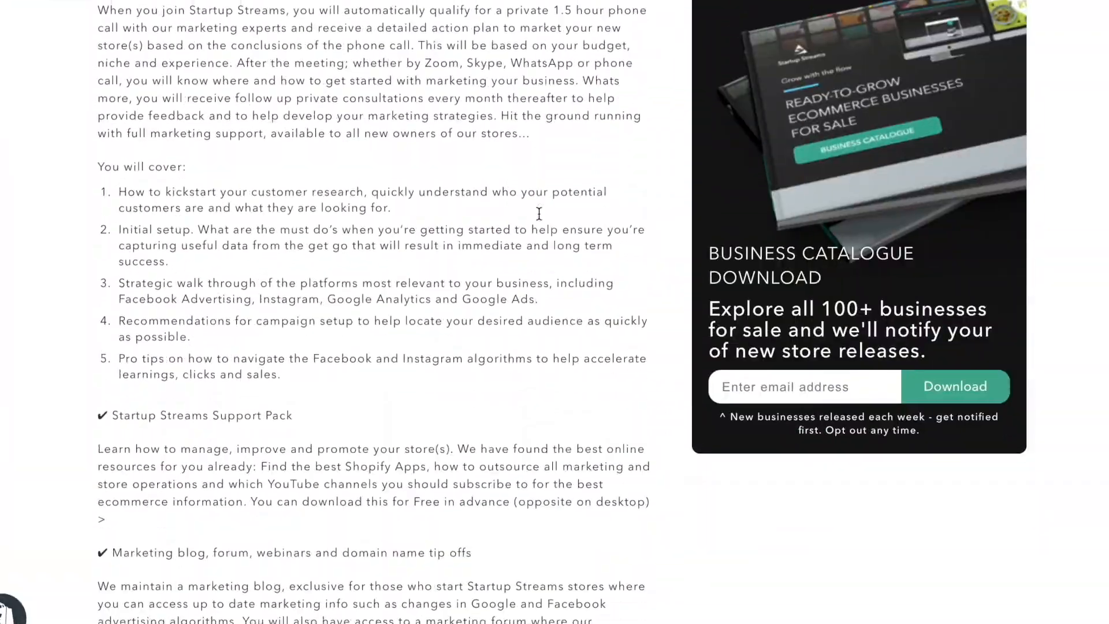
pyautogui.scroll(-15, 538, 214)
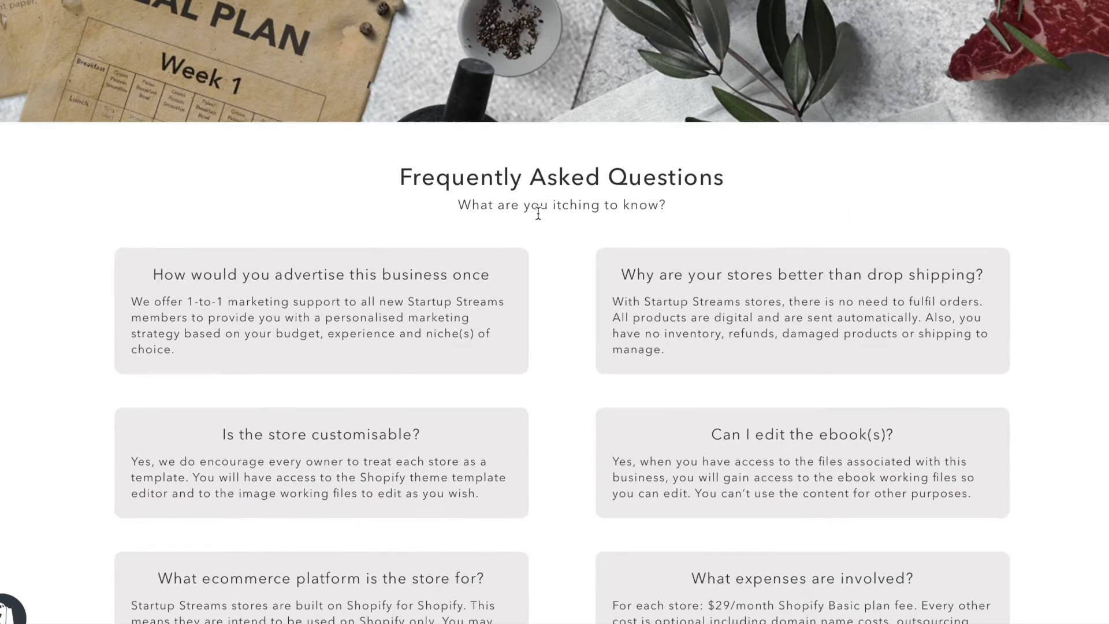
pyautogui.scroll(-10, 538, 214)
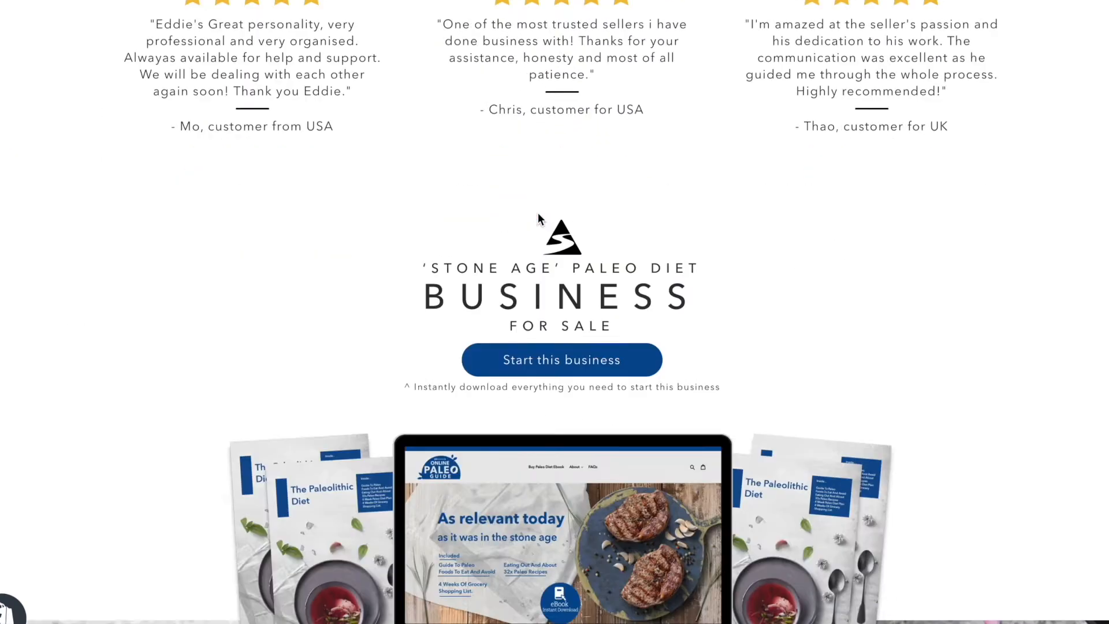
pyautogui.scroll(-1, 539, 213)
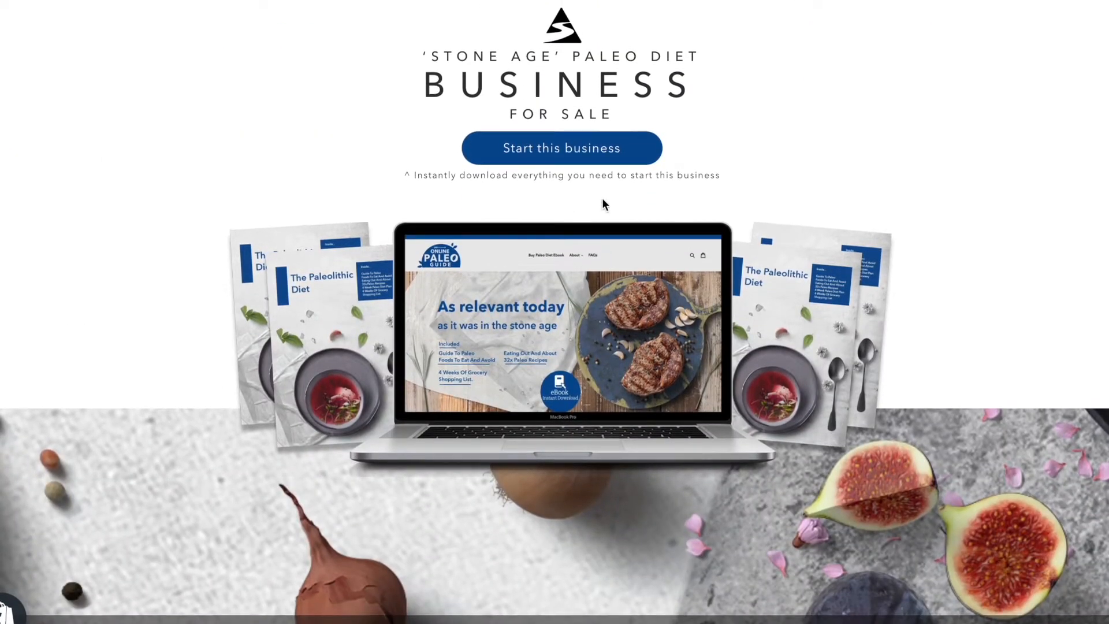
pyautogui.click(591, 159)
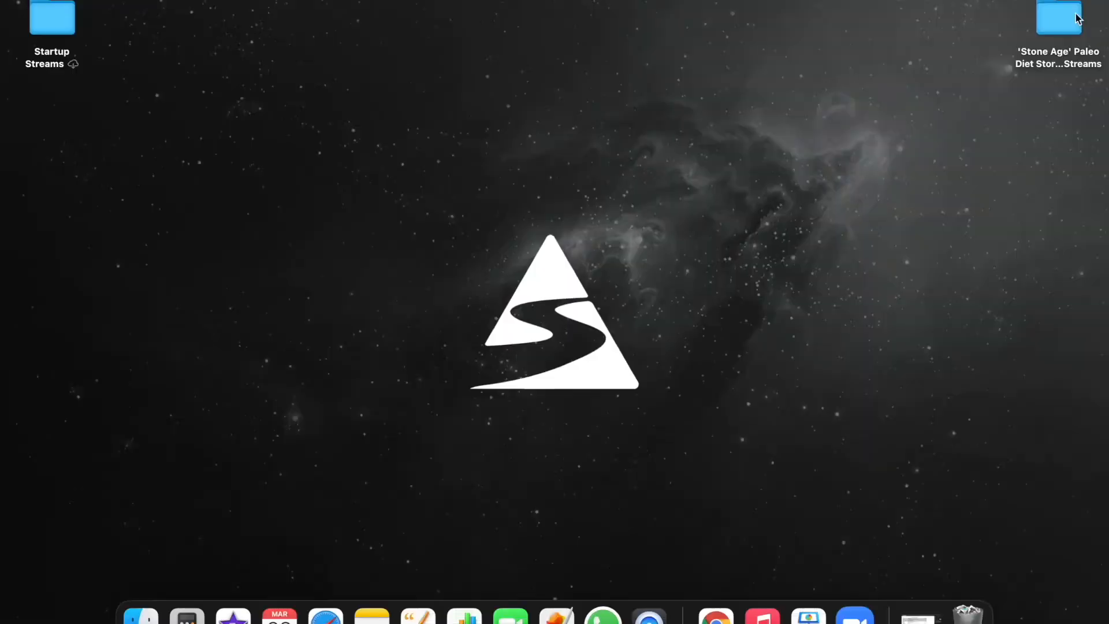
# Move the 'Stone Age' Paleo Diet store assets folder toward the middle of the desktop and open it.
pyautogui.moveTo(1077, 19); pyautogui.dragTo(844, 134)
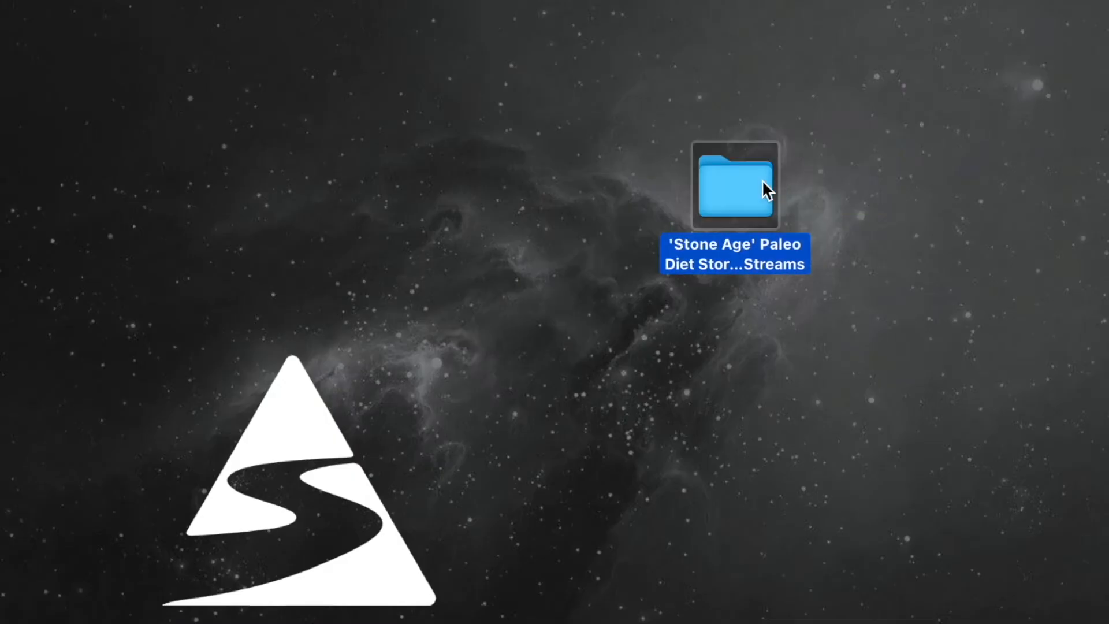
pyautogui.click(855, 105)
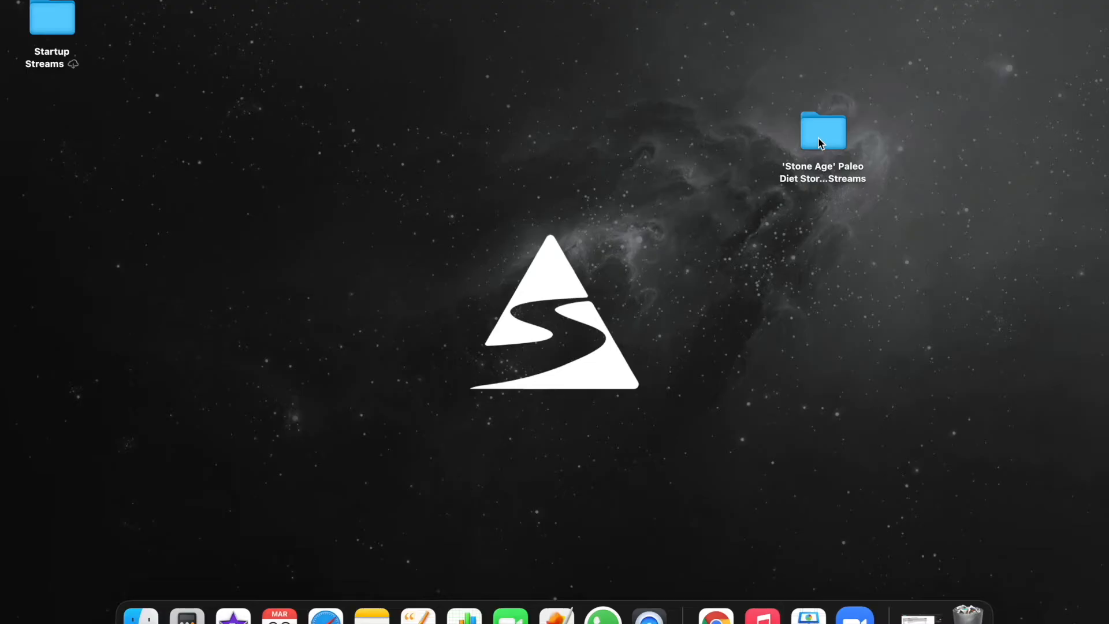
pyautogui.doubleClick(729, 199)
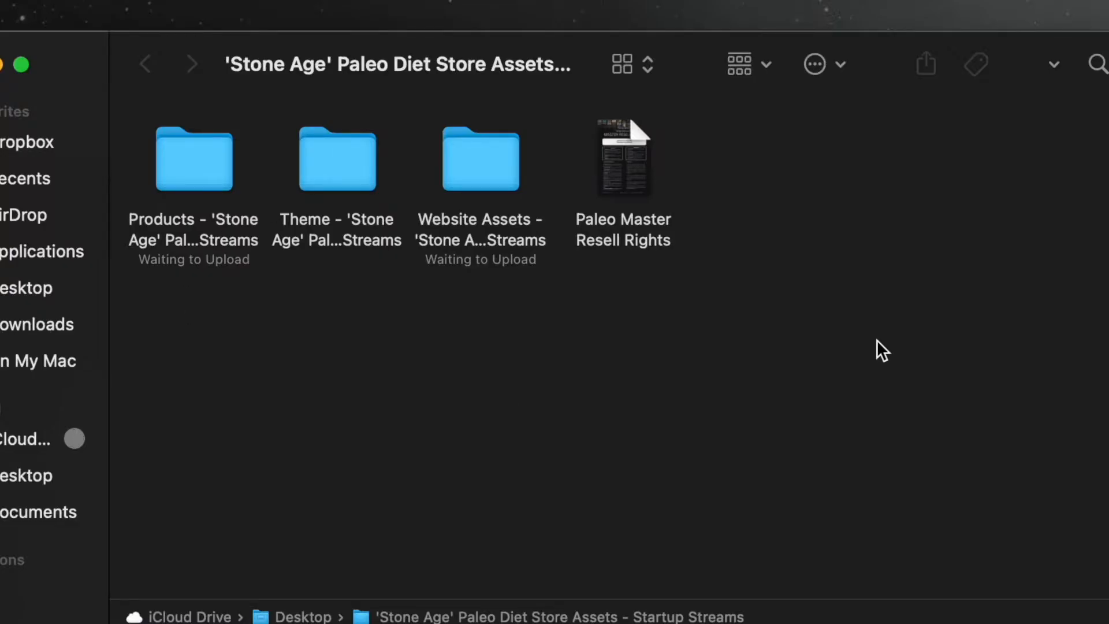
# Open the Paleo Master Resell Rights document, read through its permissions and restrictions, and close it.
pyautogui.click(636, 142)
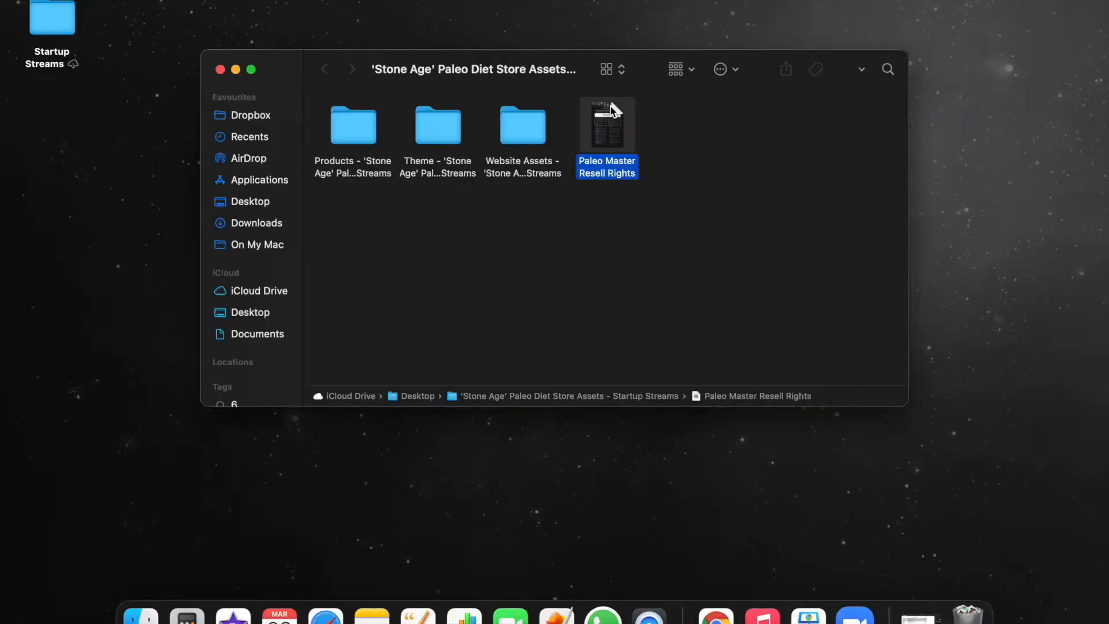
pyautogui.doubleClick(613, 110)
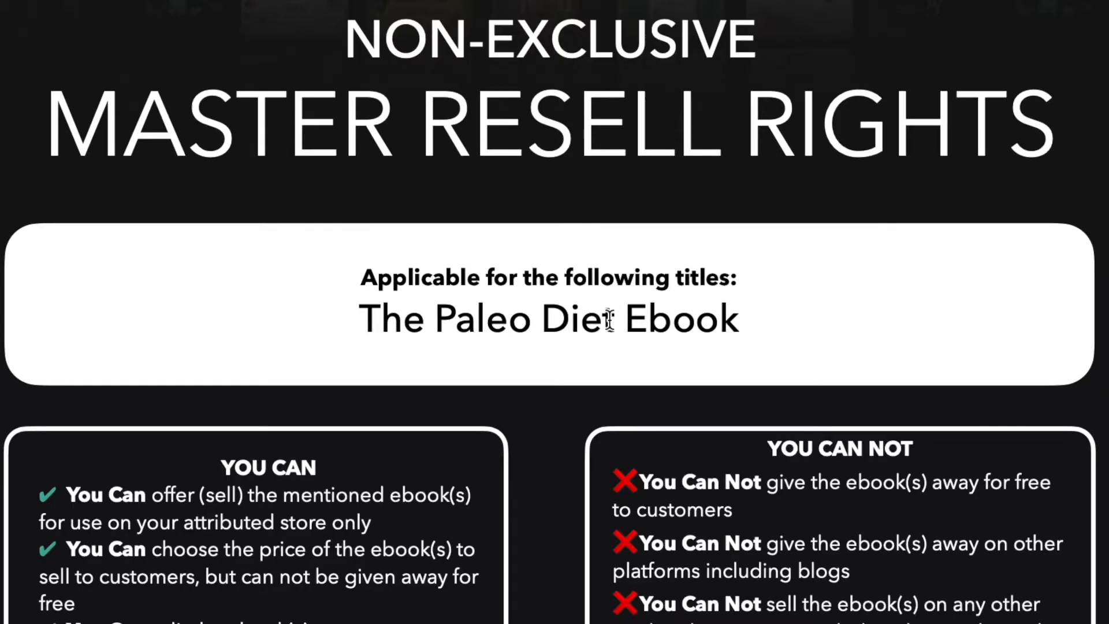
pyautogui.scroll(-5, 393, 378)
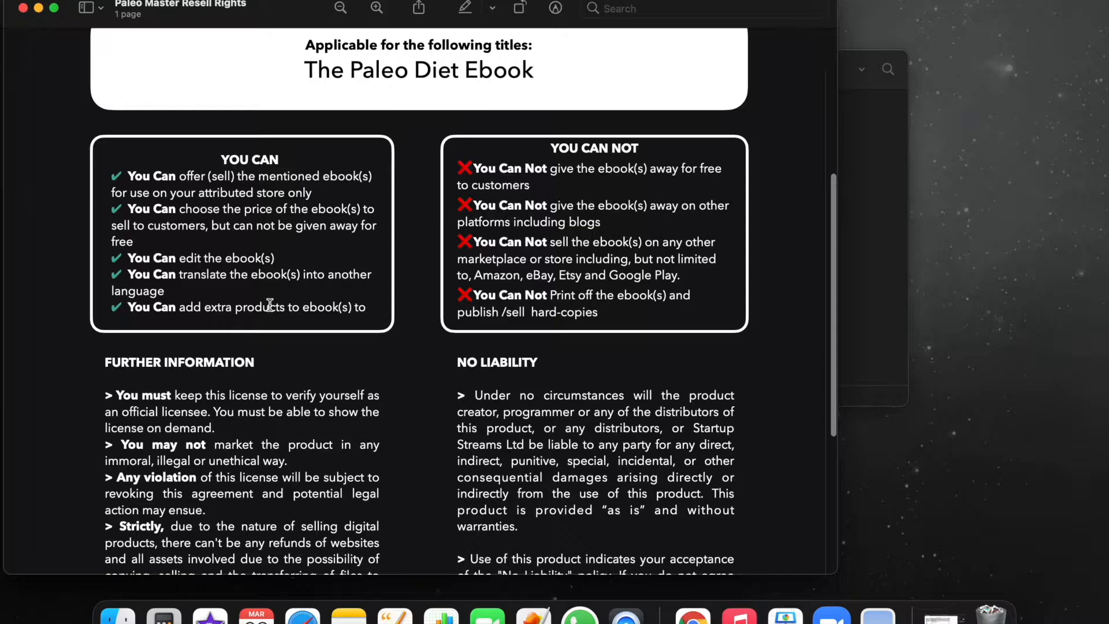
pyautogui.scroll(-5, 397, 281)
pyautogui.scroll(10, 397, 281)
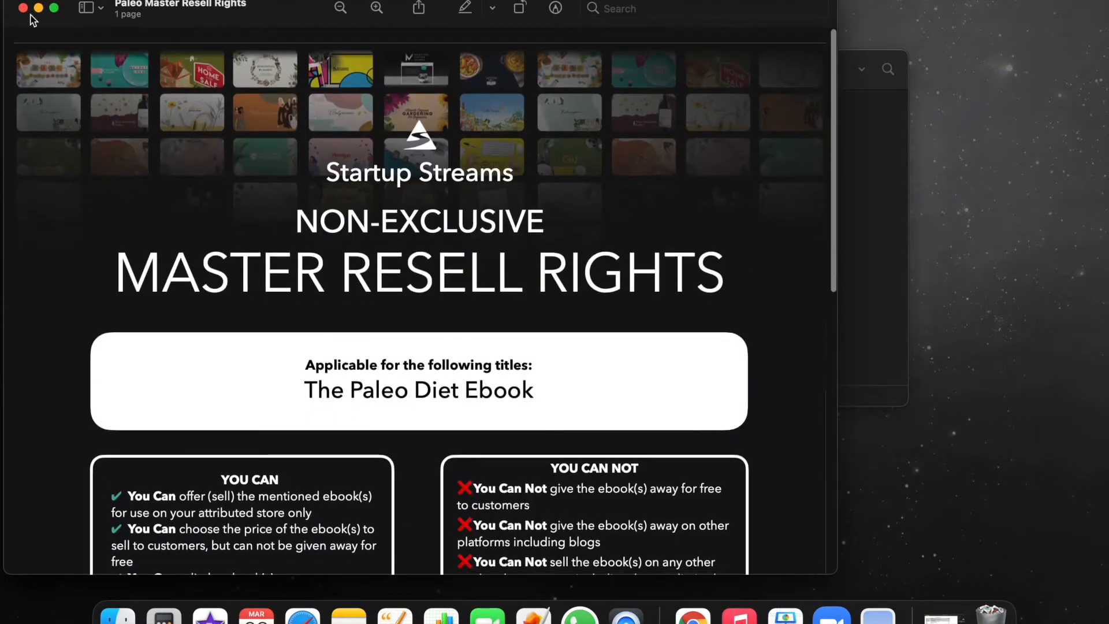
pyautogui.click(23, 7)
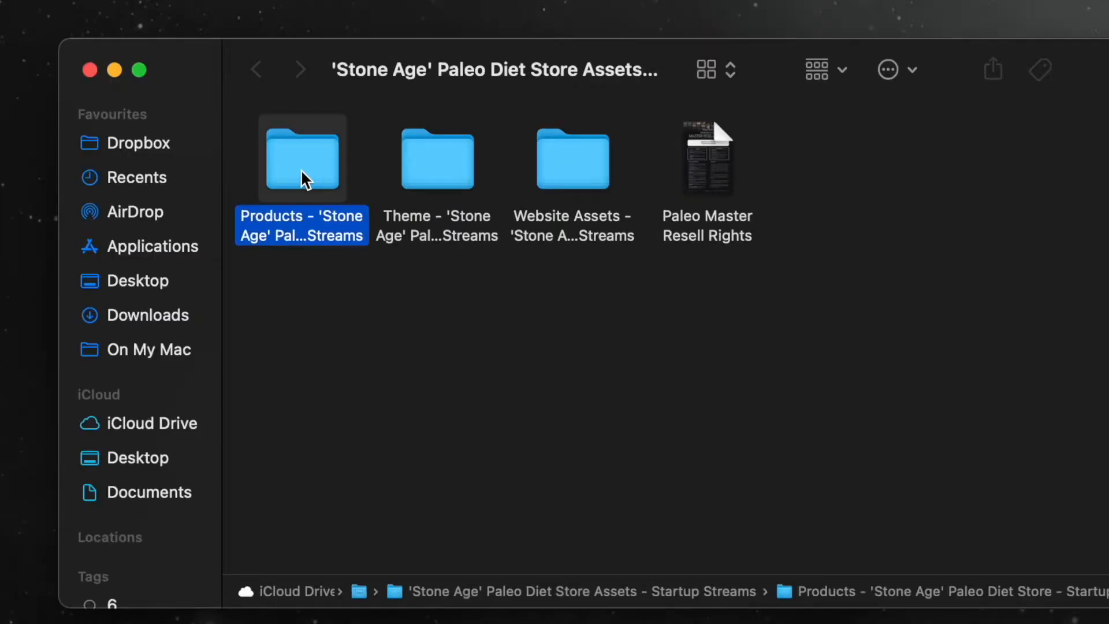
# Inspect the product CSV in the Products folder and The Paleolithic Diet.pdf in its Ebooks subfolder.
pyautogui.doubleClick(303, 173)
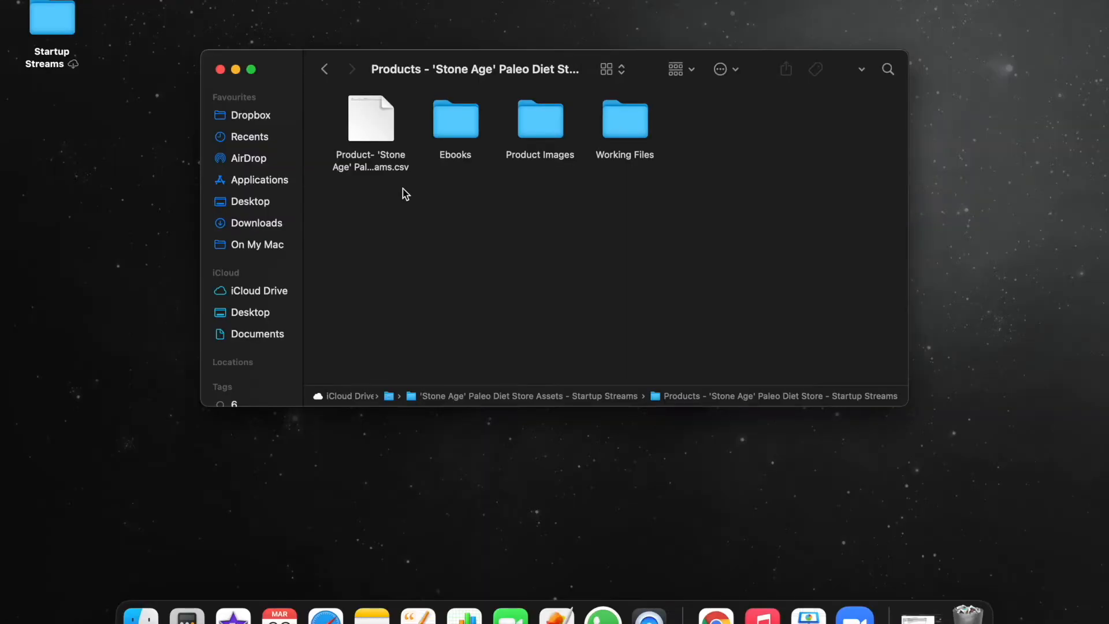
pyautogui.click(380, 121)
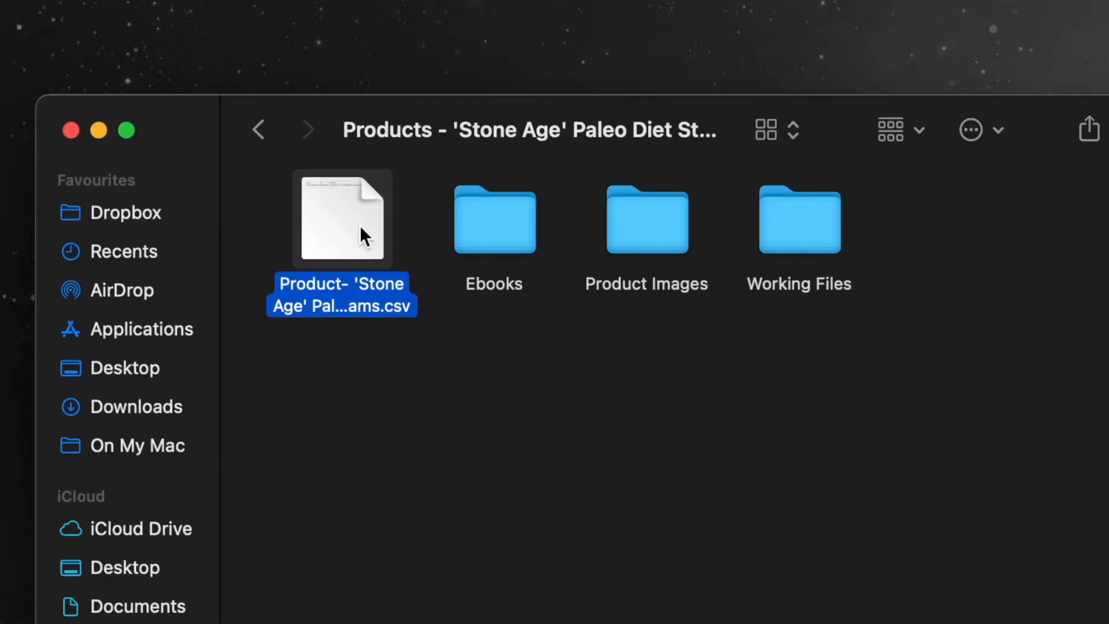
pyautogui.doubleClick(477, 225)
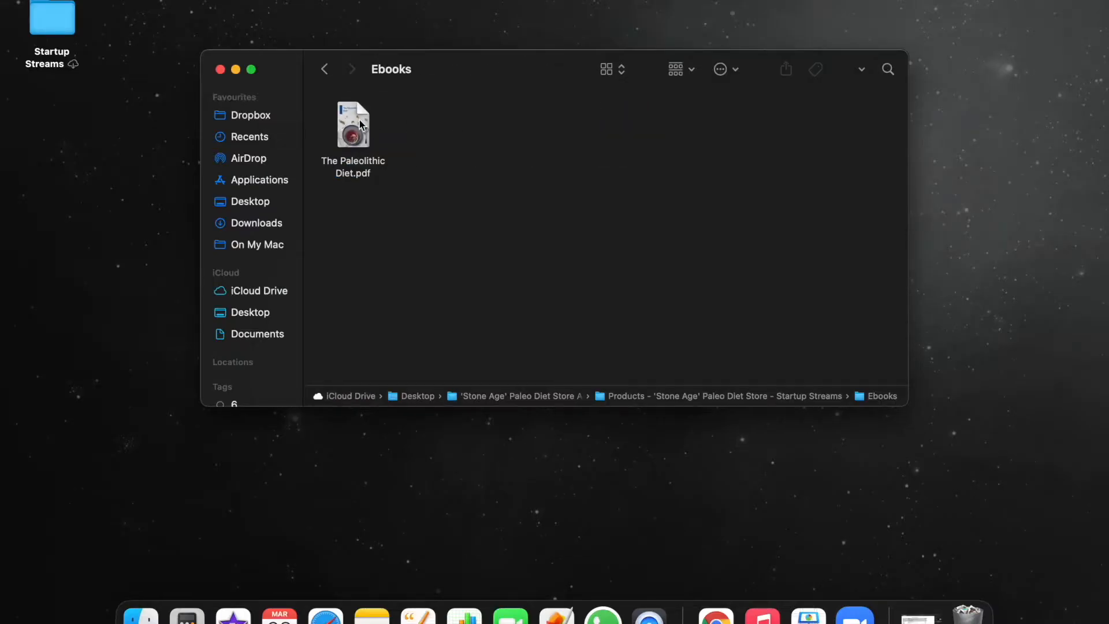
pyautogui.click(359, 120)
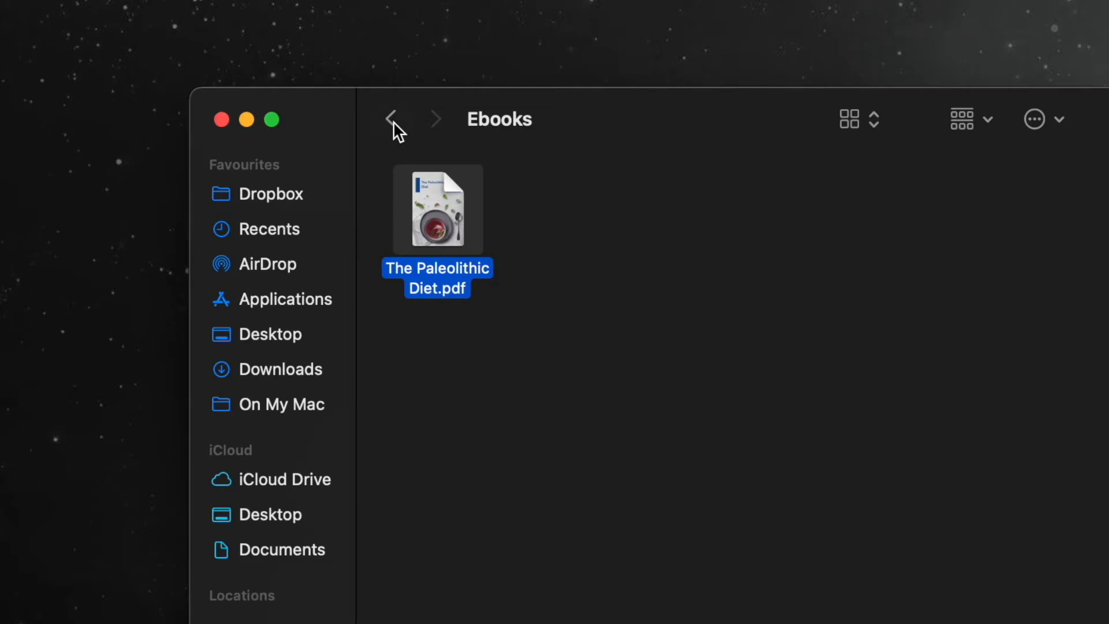
# Check the contents of the Product Images folder and return to the Products folder.
pyautogui.click(393, 127)
pyautogui.doubleClick(733, 201)
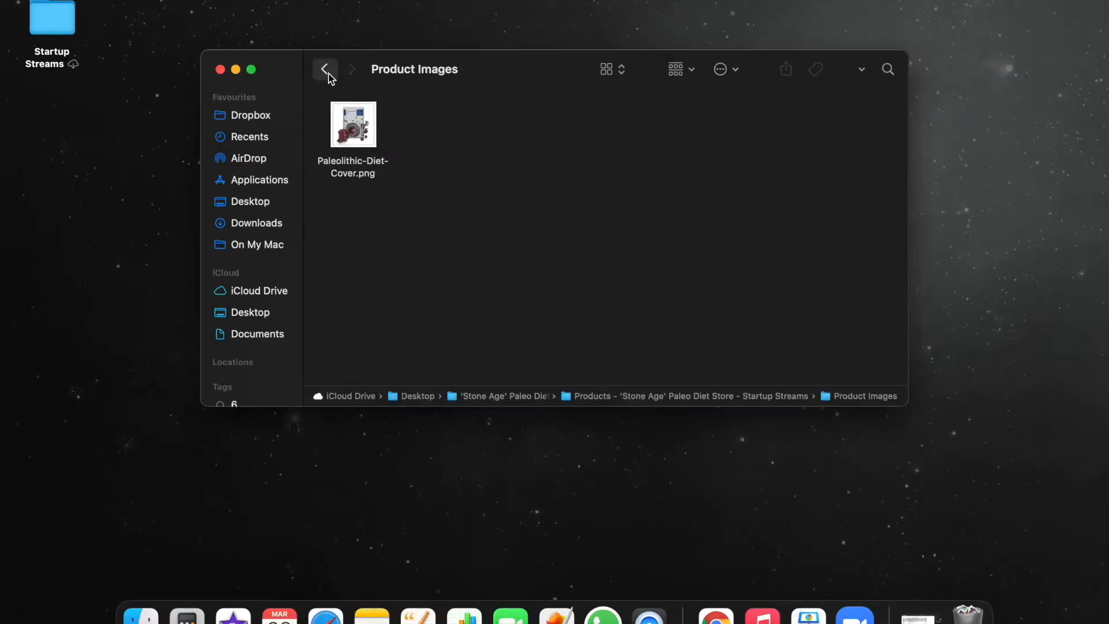
pyautogui.click(372, 34)
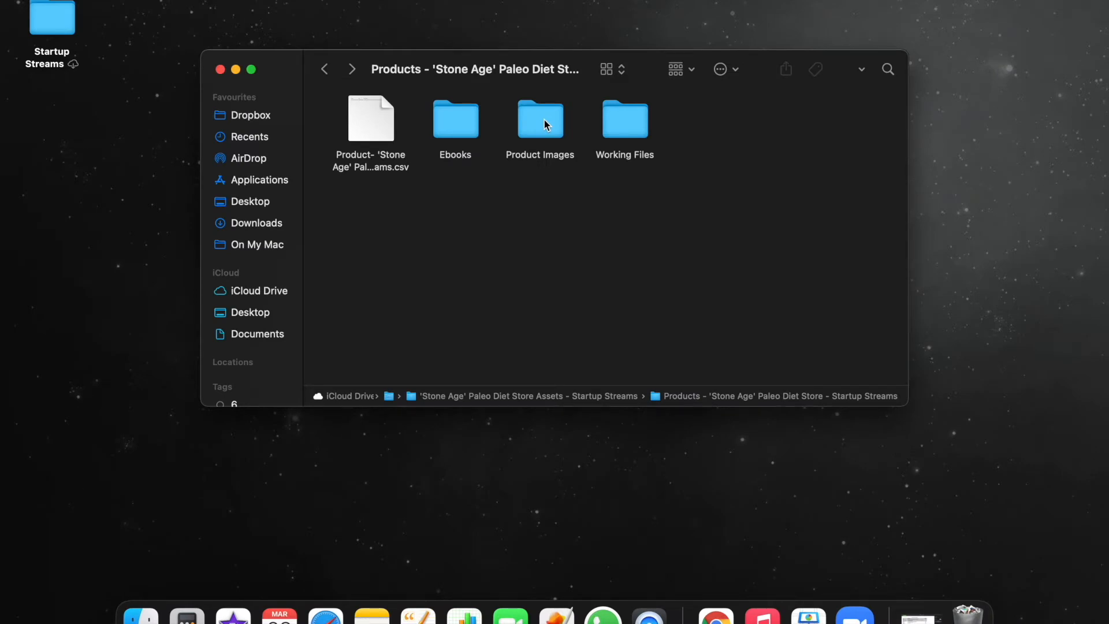
# Open the Working Files folder and select The Paleolithic Diet.pages.
pyautogui.doubleClick(636, 123)
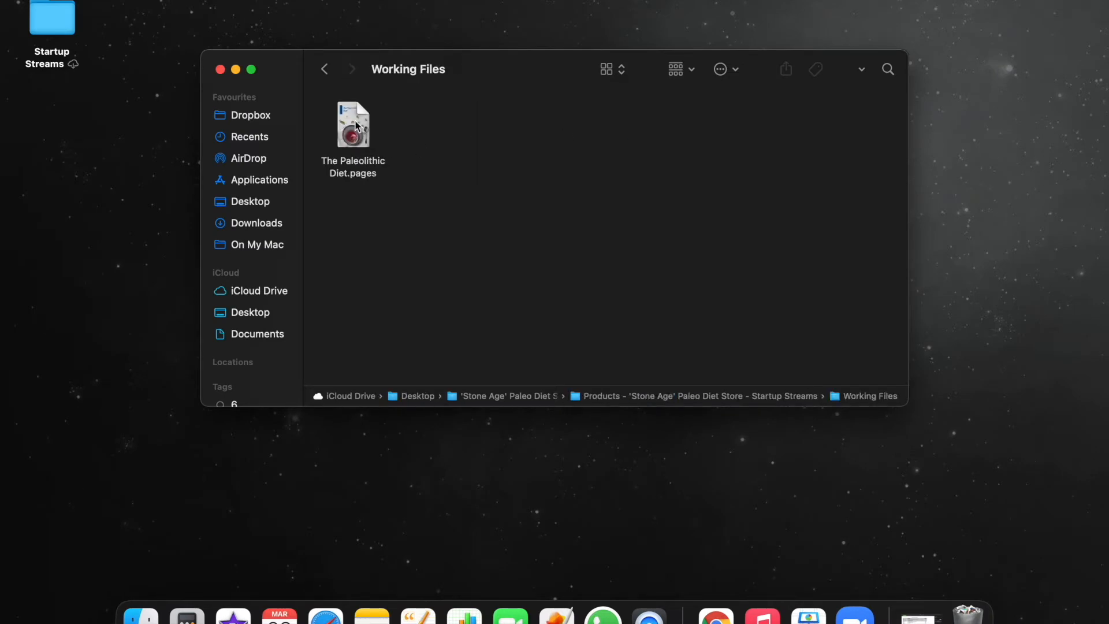
pyautogui.click(358, 125)
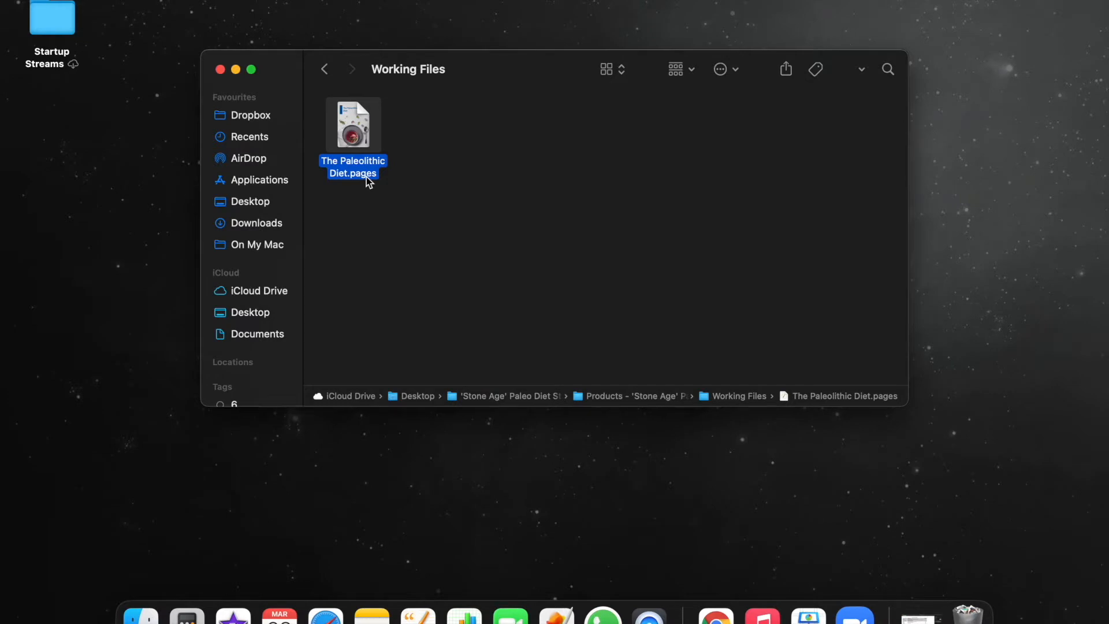
pyautogui.click(435, 180)
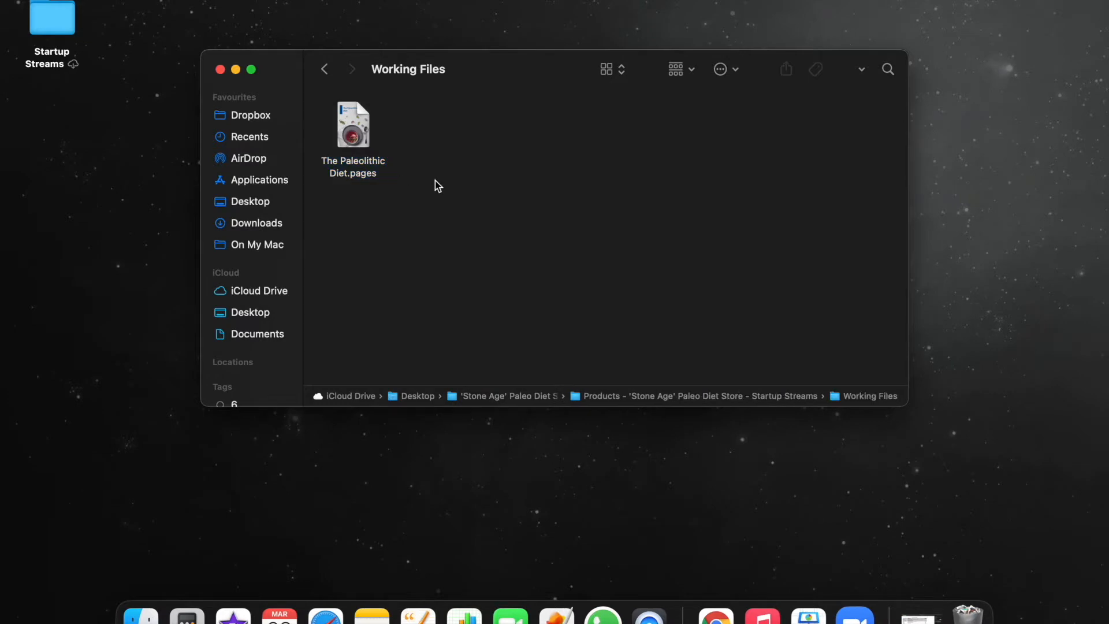
pyautogui.click(351, 132)
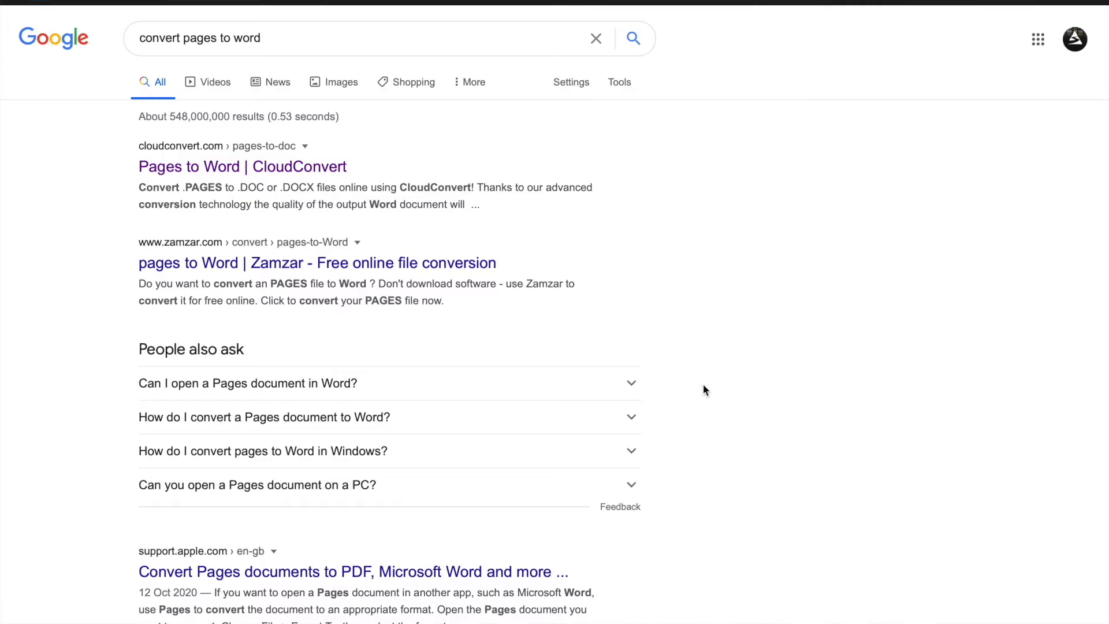
# Look through the Google results for "convert pages to word" to find ways of converting the Pages ebook file.
pyautogui.scroll(-7, 703, 385)
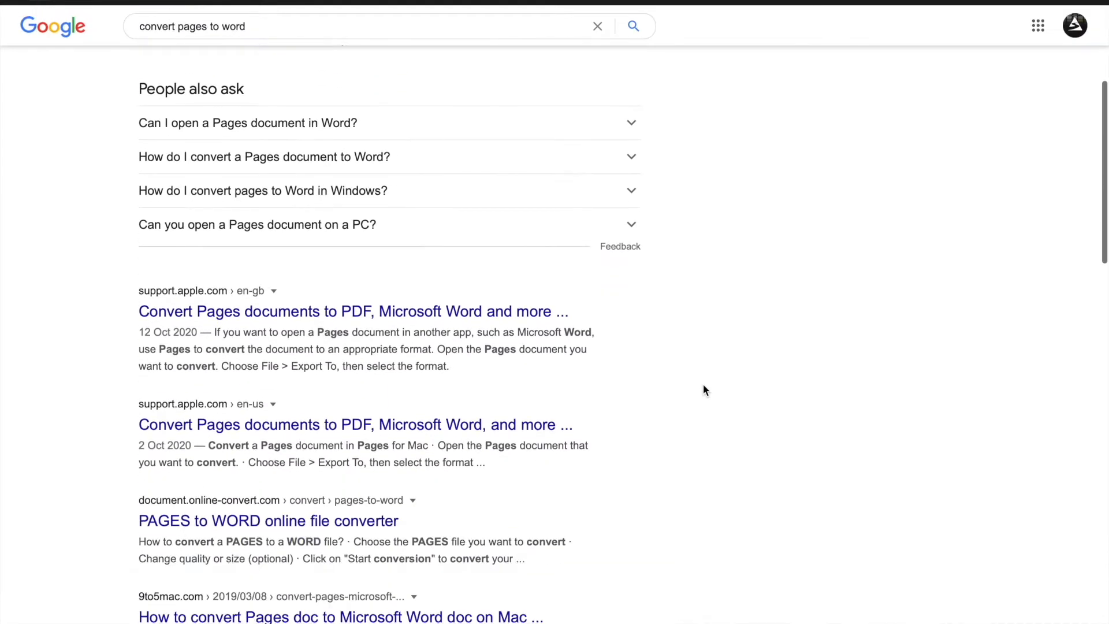
pyautogui.scroll(-5, 704, 386)
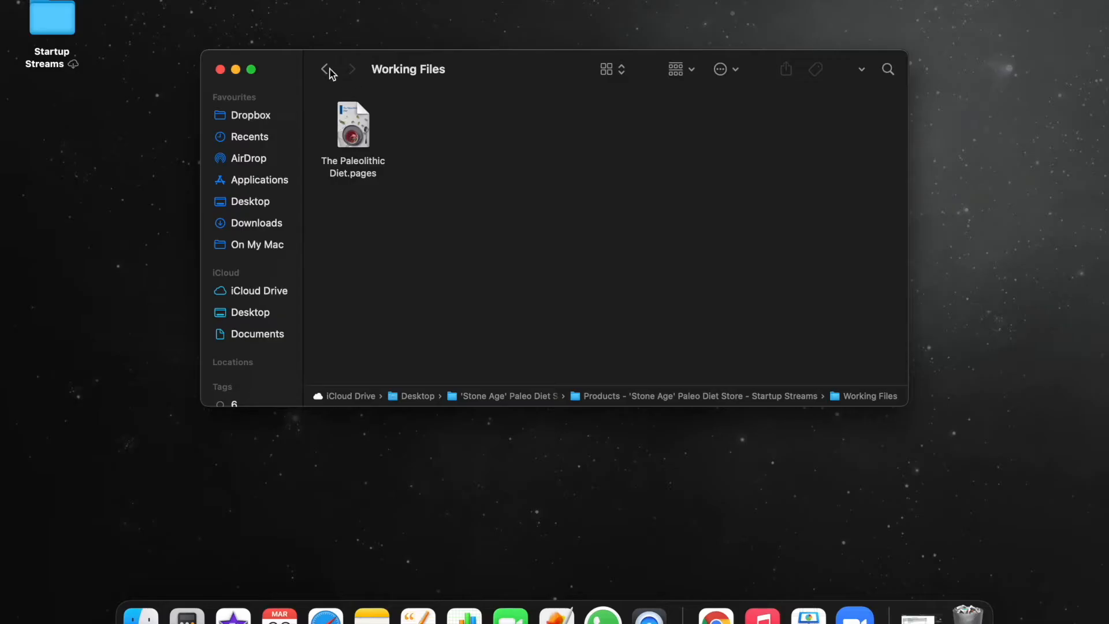
pyautogui.click(325, 69)
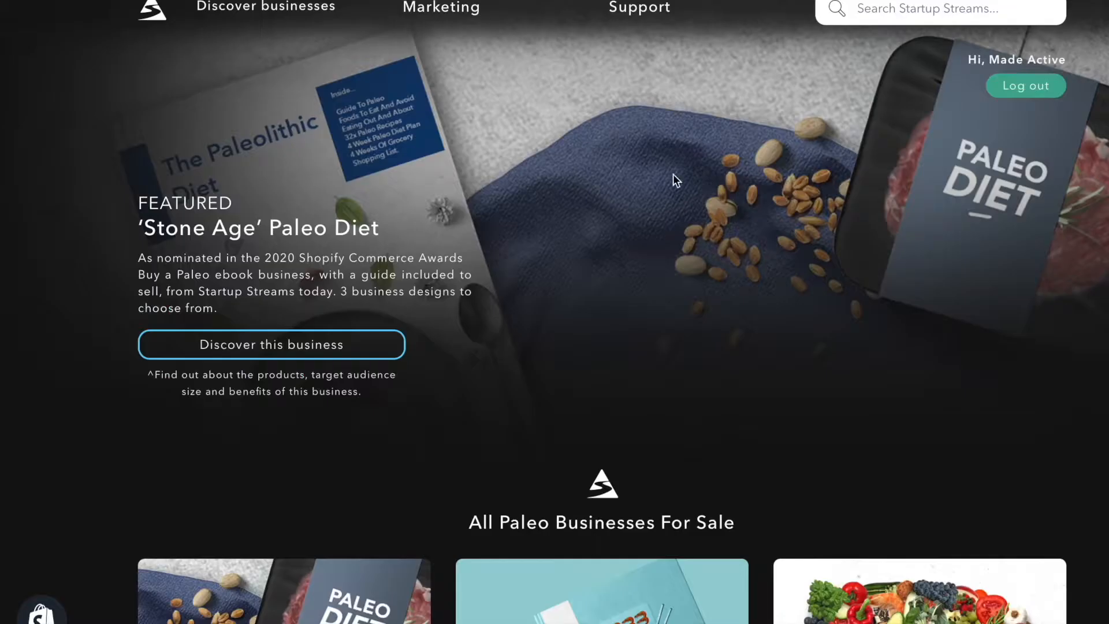
# Glance over the Startup Streams Paleo businesses page, switch to the Shopify website and start a free trial.
pyautogui.scroll(-4, 687, 197)
pyautogui.scroll(4, 703, 215)
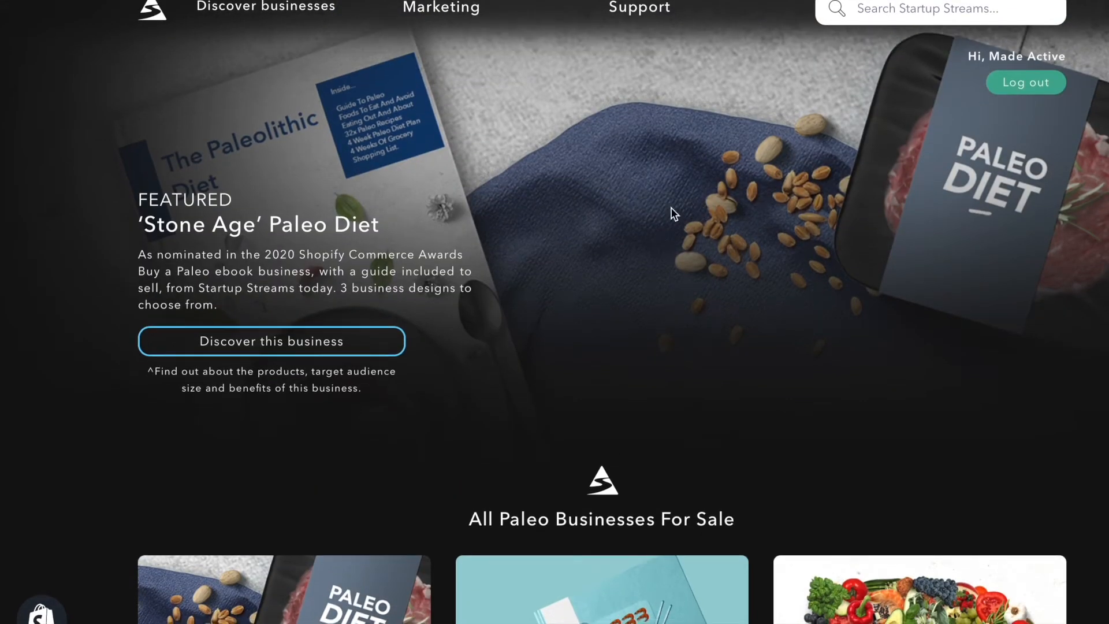
pyautogui.moveTo(724, 7)
pyautogui.click(608, 129)
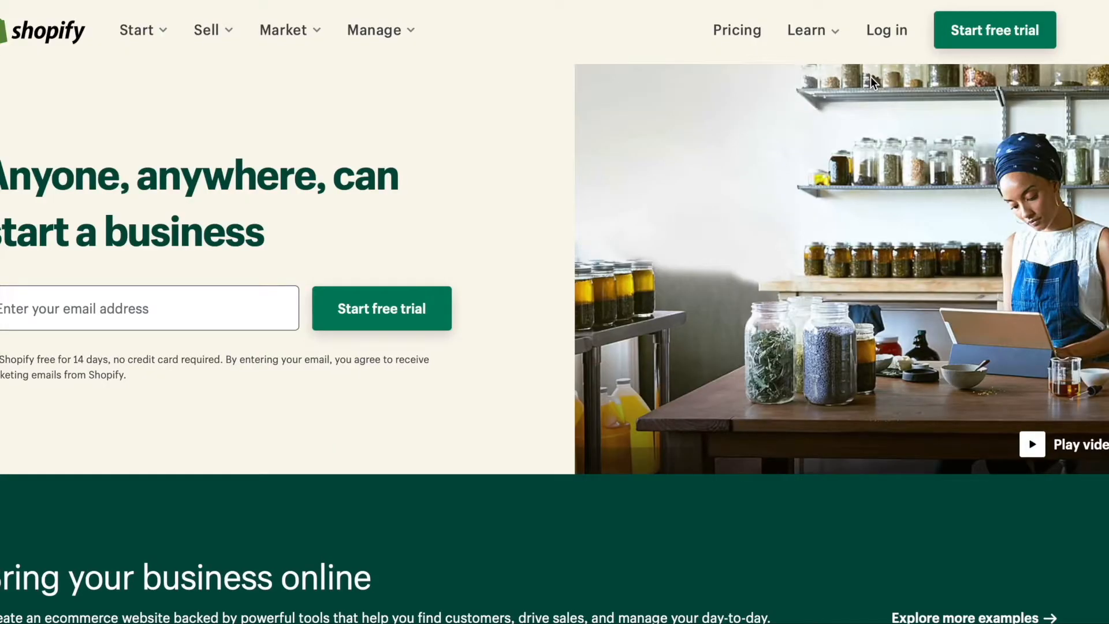
pyautogui.click(990, 29)
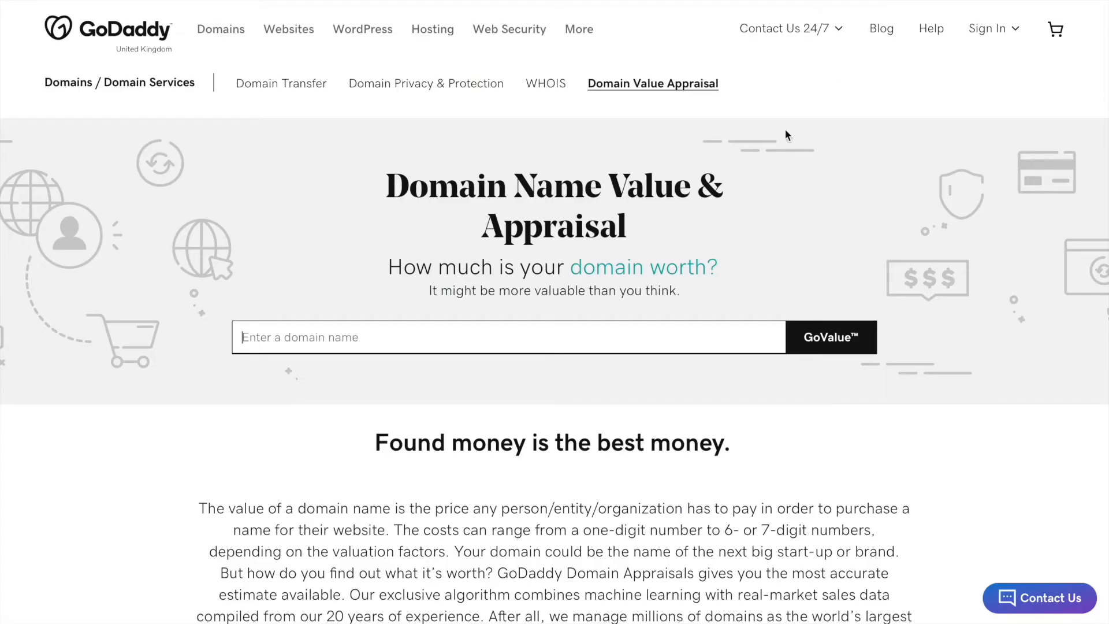
# Request a GoDaddy domain appraisal for paleoprocess.com.
pyautogui.scroll(-1, 729, 181)
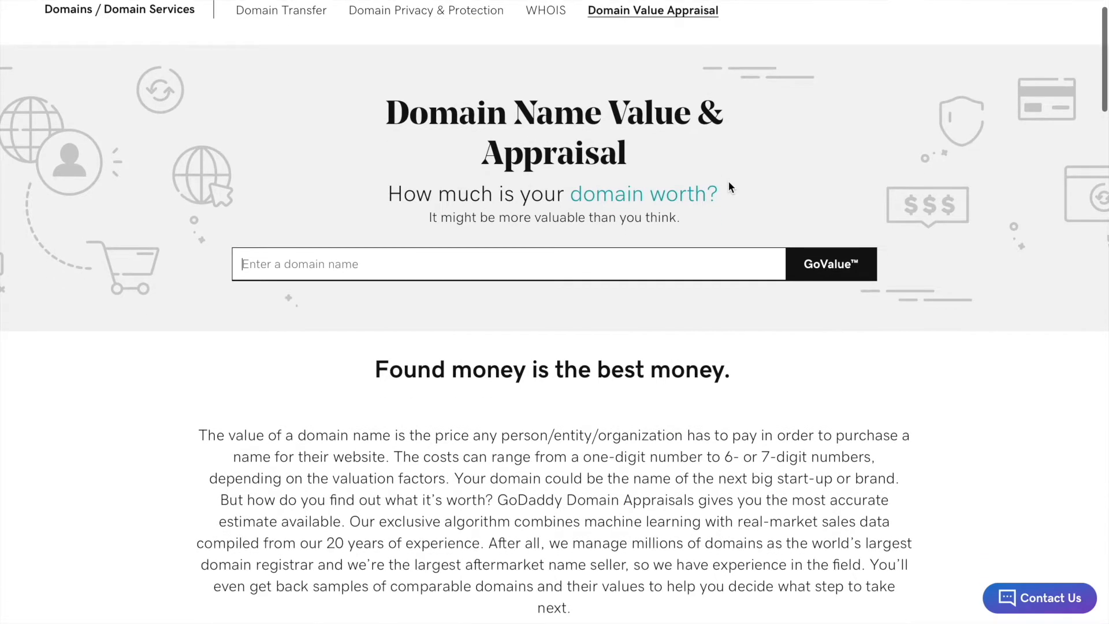
pyautogui.write('paleo')
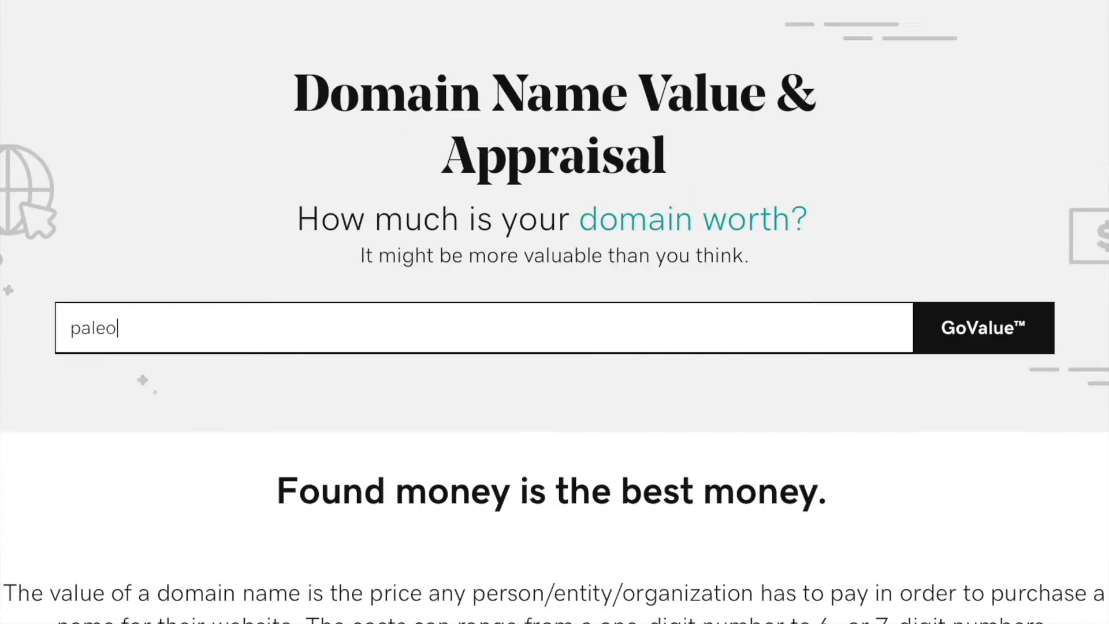
pyautogui.write('process.com')
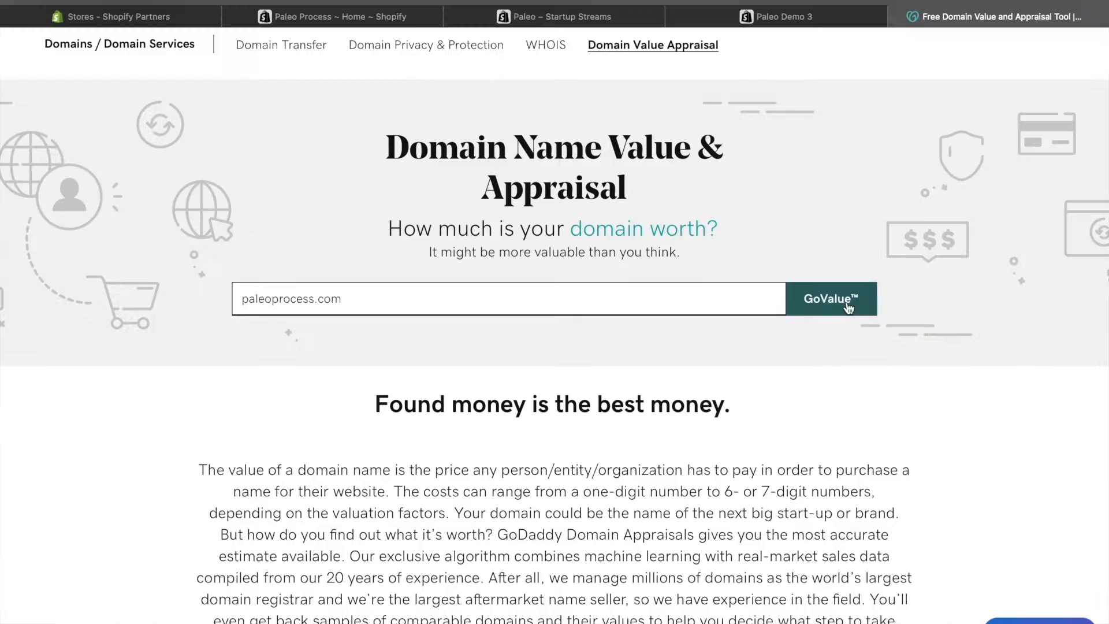
pyautogui.click(848, 306)
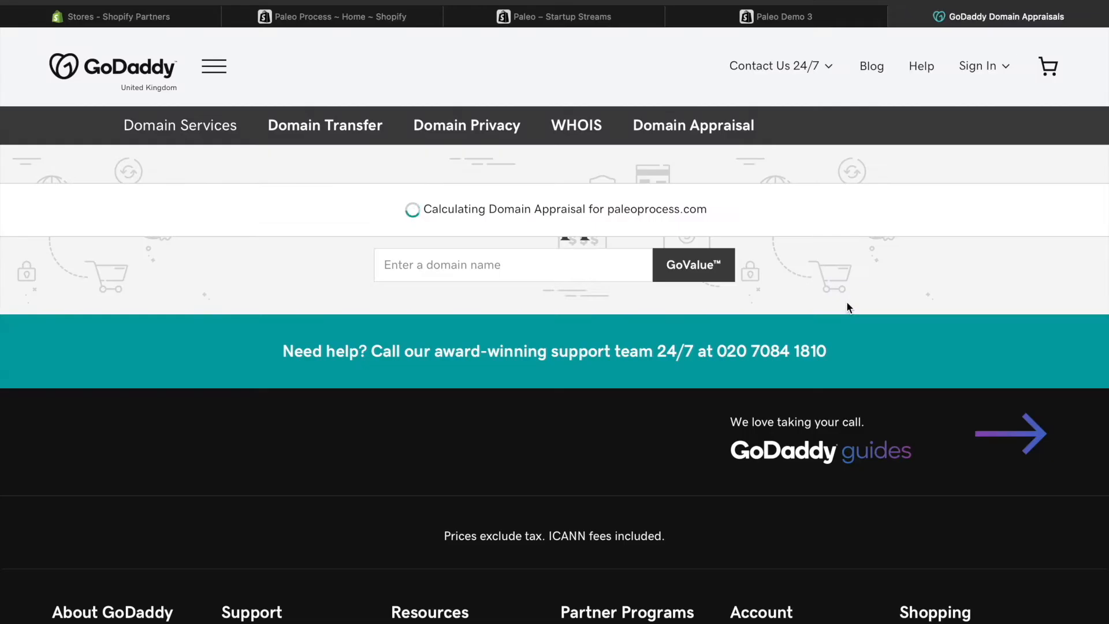
# Examine the estimated value, comparable domain sales and purchase price in the paleoprocess.com appraisal.
pyautogui.scroll(-2, 441, 313)
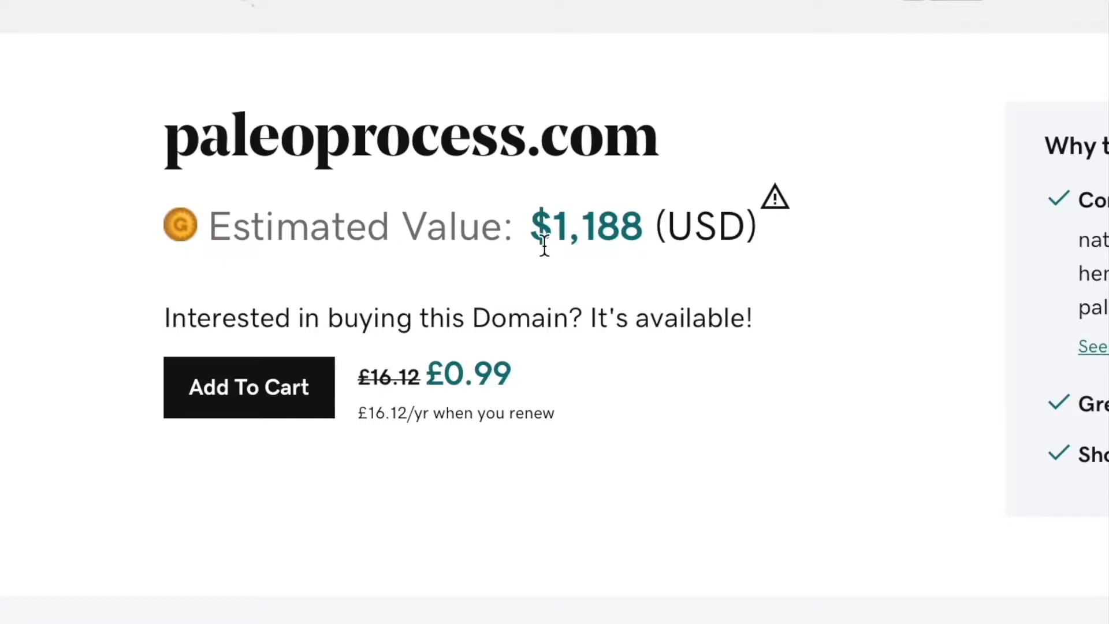
pyautogui.moveTo(544, 245); pyautogui.dragTo(641, 231)
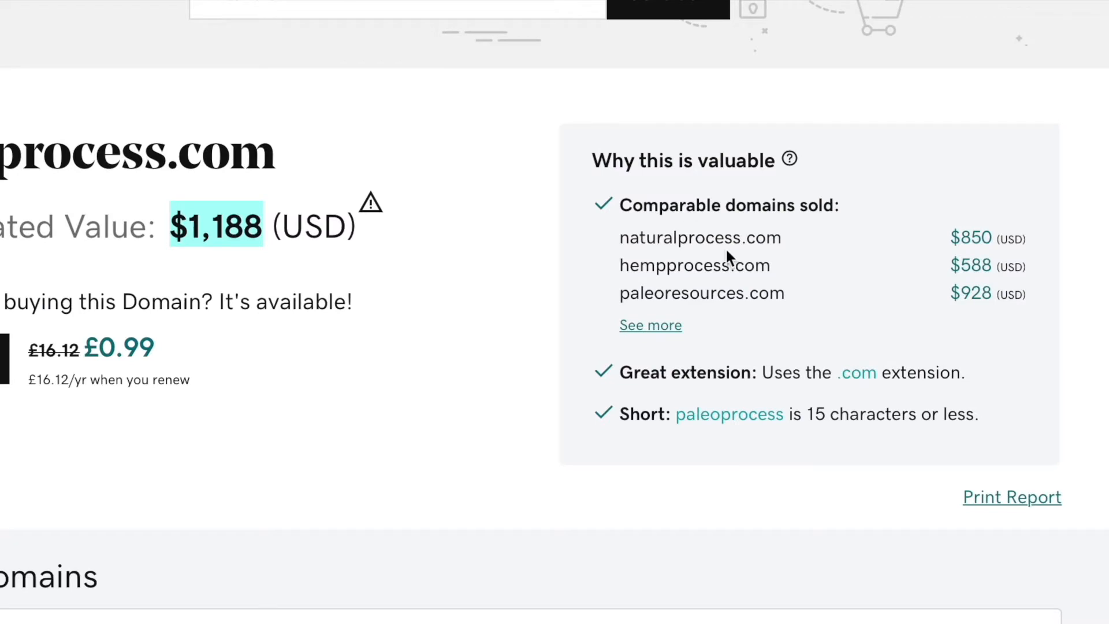
pyautogui.click(493, 293)
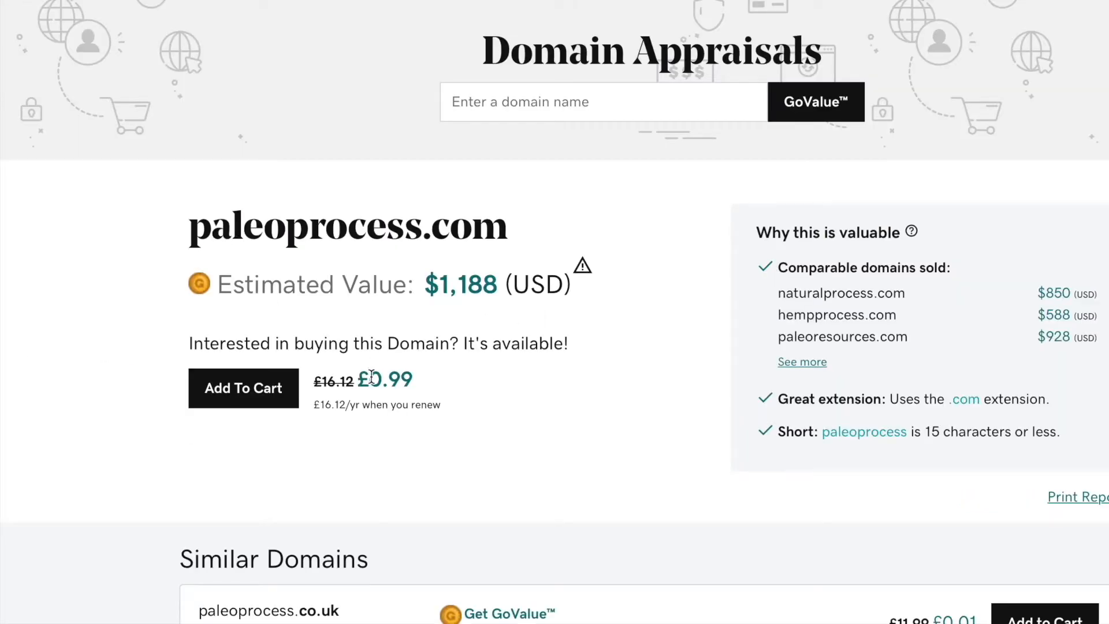
pyautogui.doubleClick(370, 379)
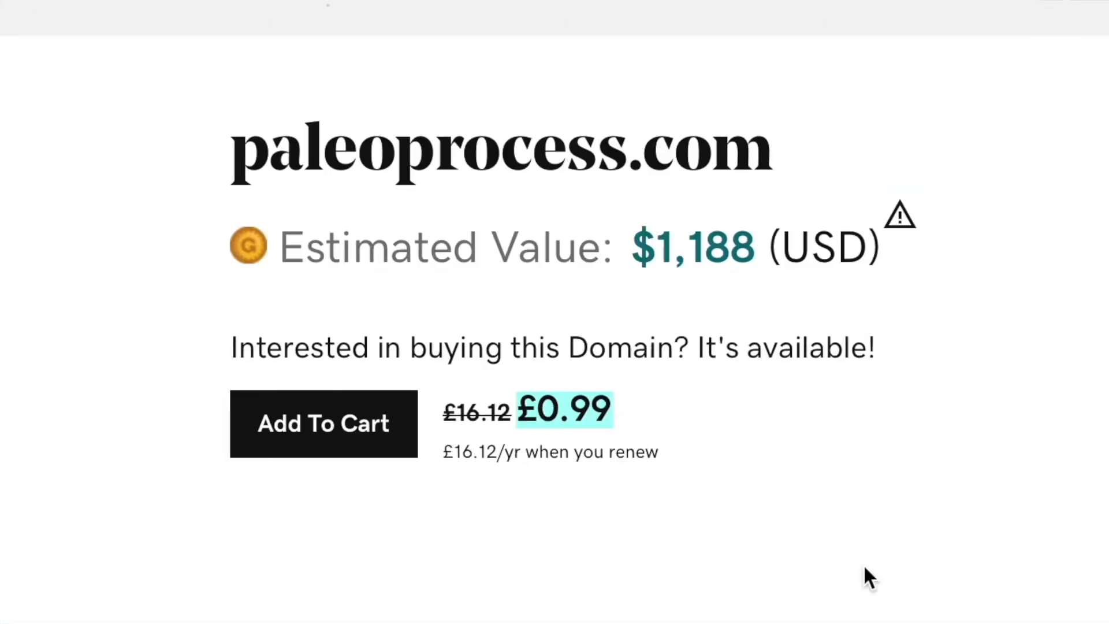
pyautogui.click(552, 465)
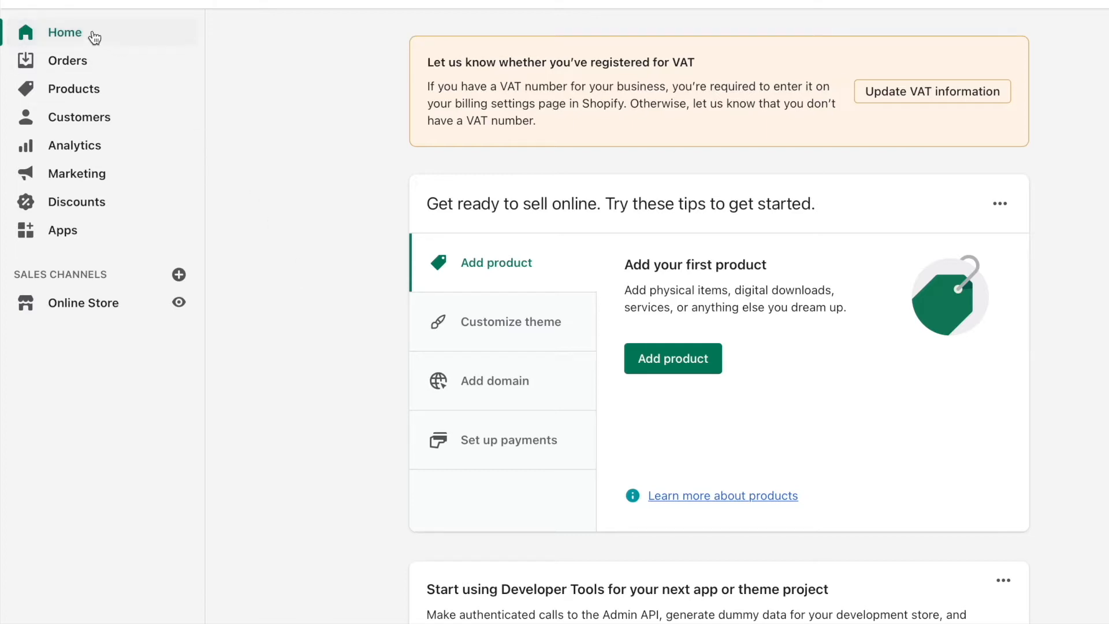
# Review the setup and marketing cards on the Paleo Process store's Home page and open the Orders page.
pyautogui.scroll(-8, 314, 221)
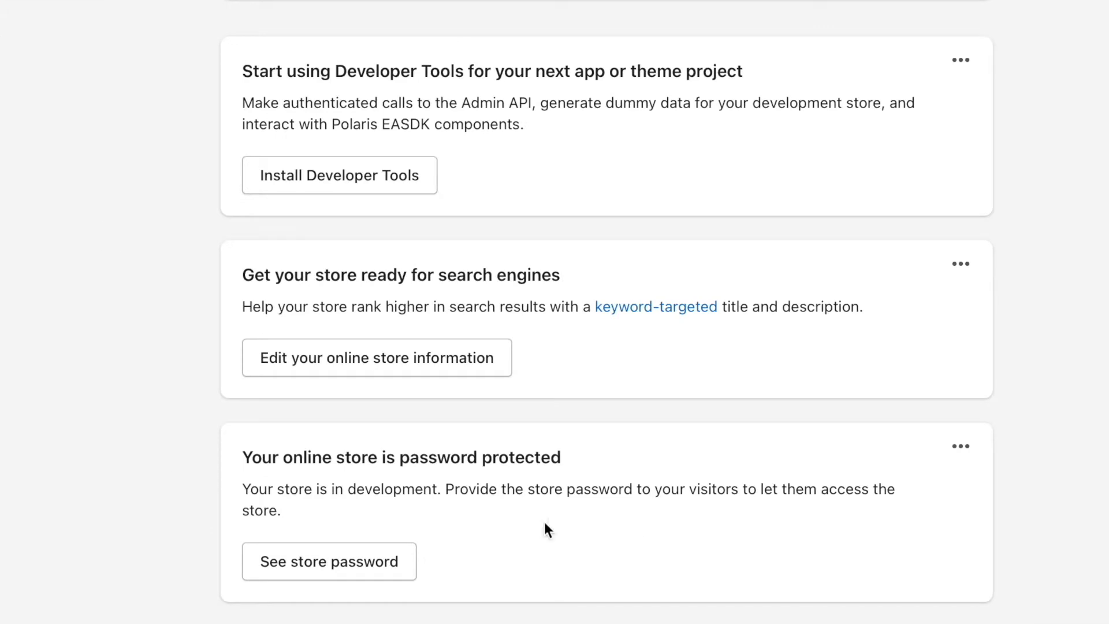
pyautogui.scroll(-2, 289, 223)
pyautogui.scroll(-20, 71, 228)
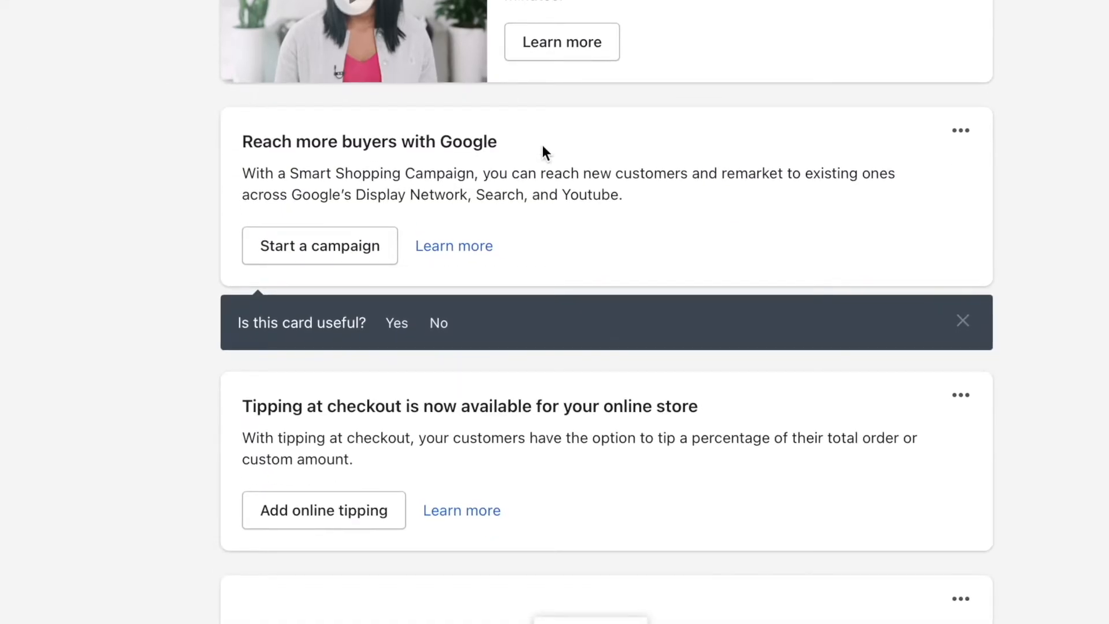
pyautogui.scroll(2, 537, 155)
pyautogui.scroll(-11, 98, 247)
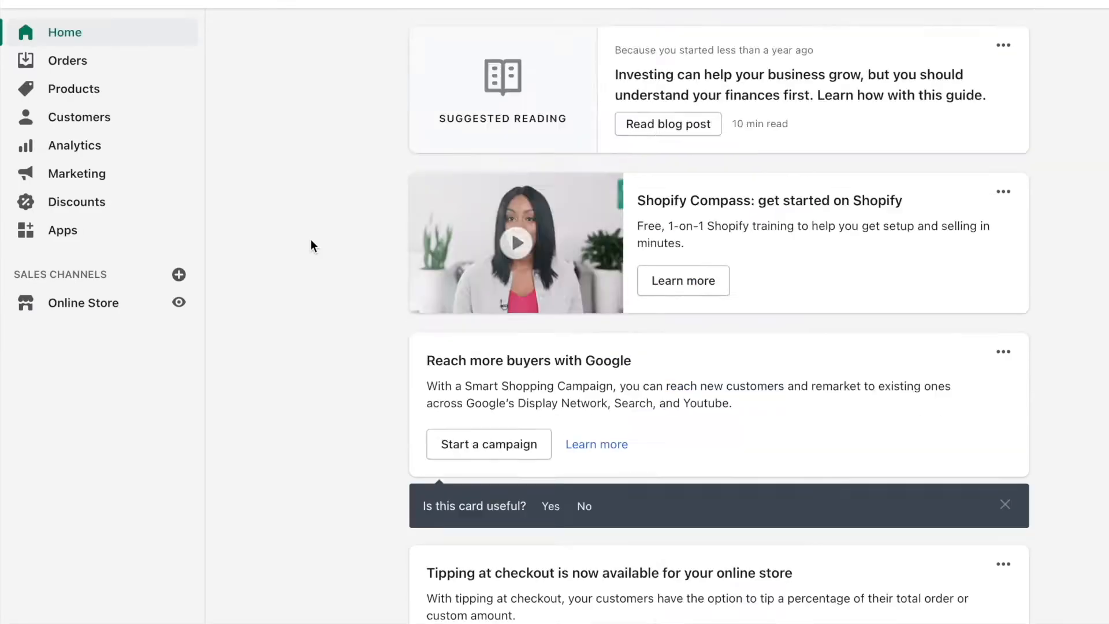
pyautogui.scroll(15, 311, 240)
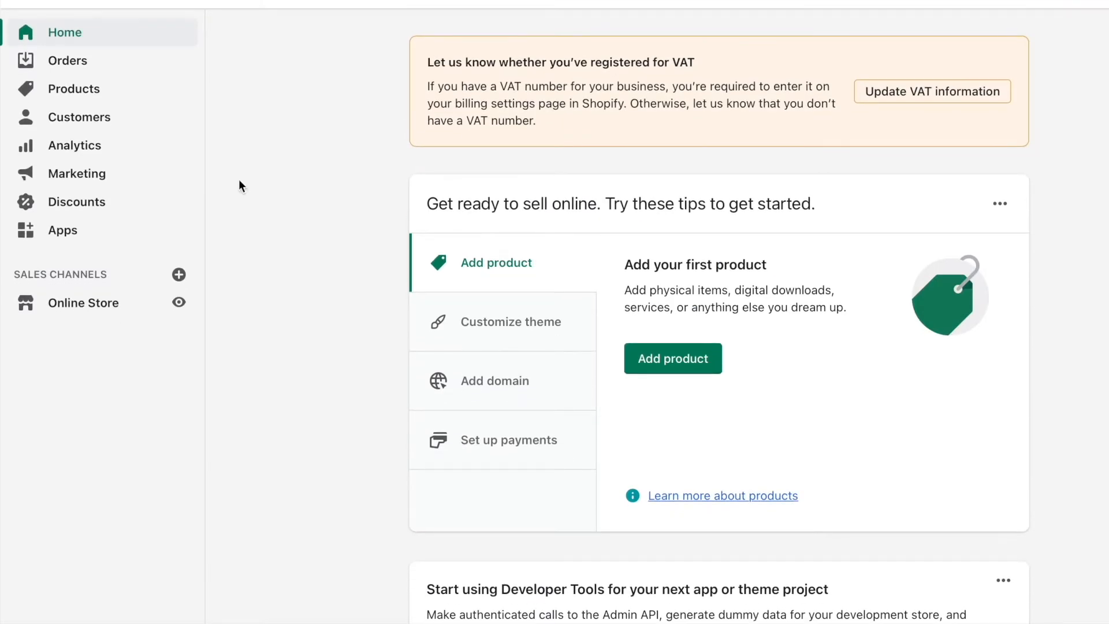
pyautogui.click(83, 59)
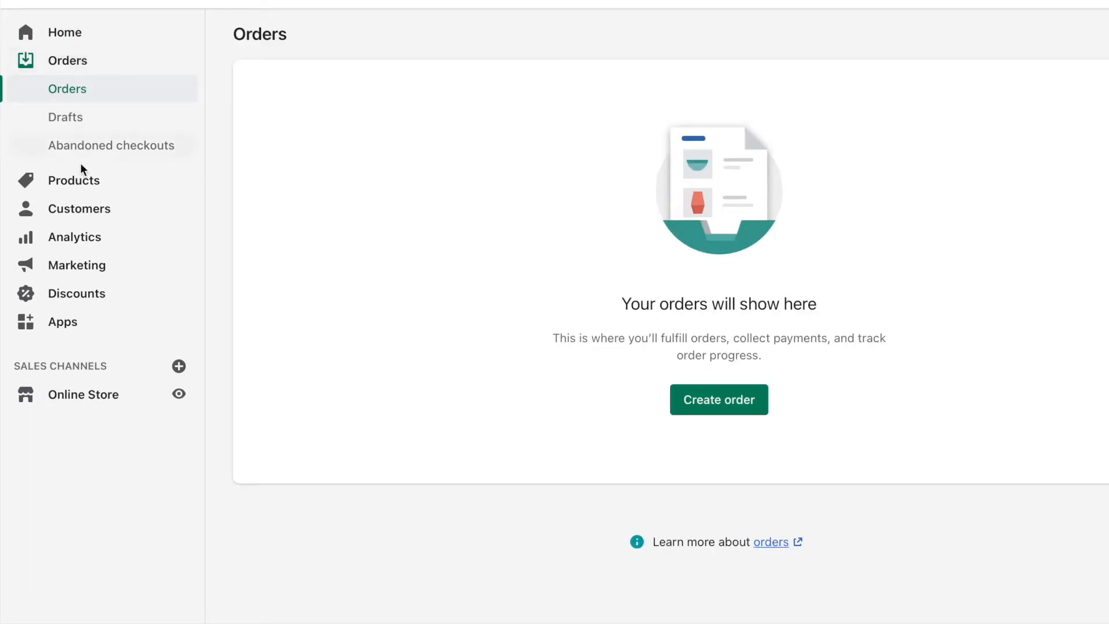
# Import the store's products from the CSV file in the 'Stone Age' Paleo Diet Products folder, leaving overwriting off.
pyautogui.click(82, 183)
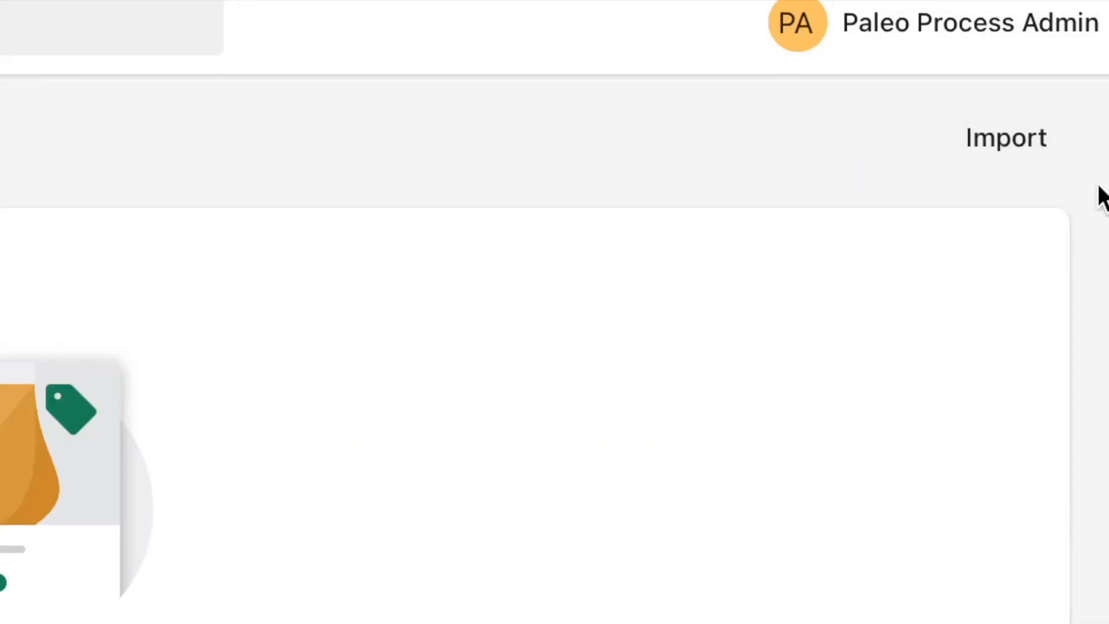
pyautogui.click(1014, 153)
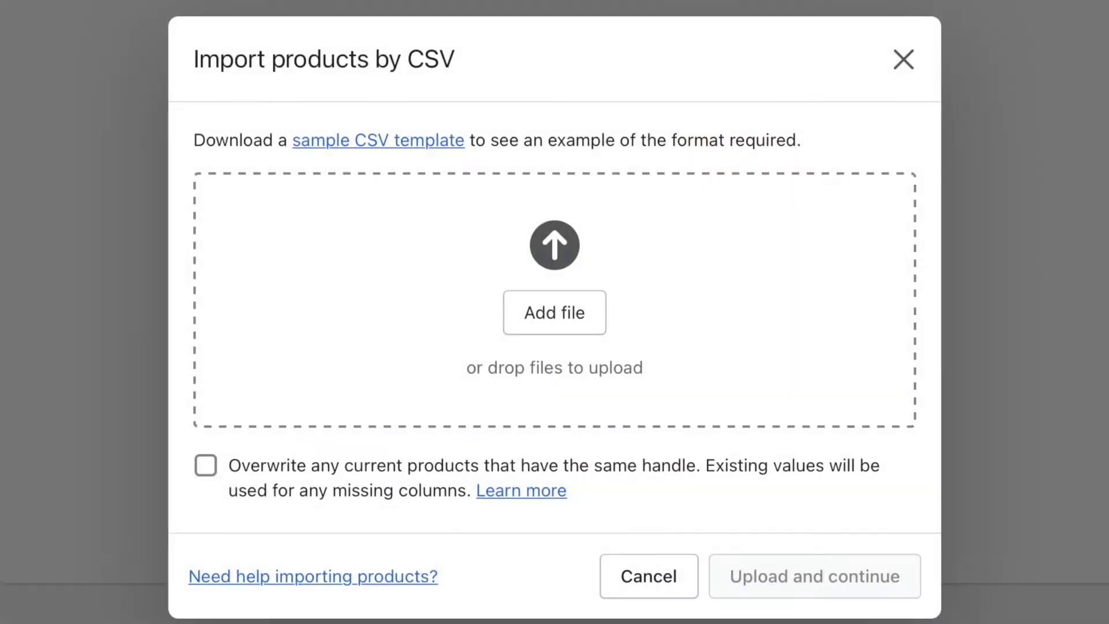
pyautogui.click(585, 325)
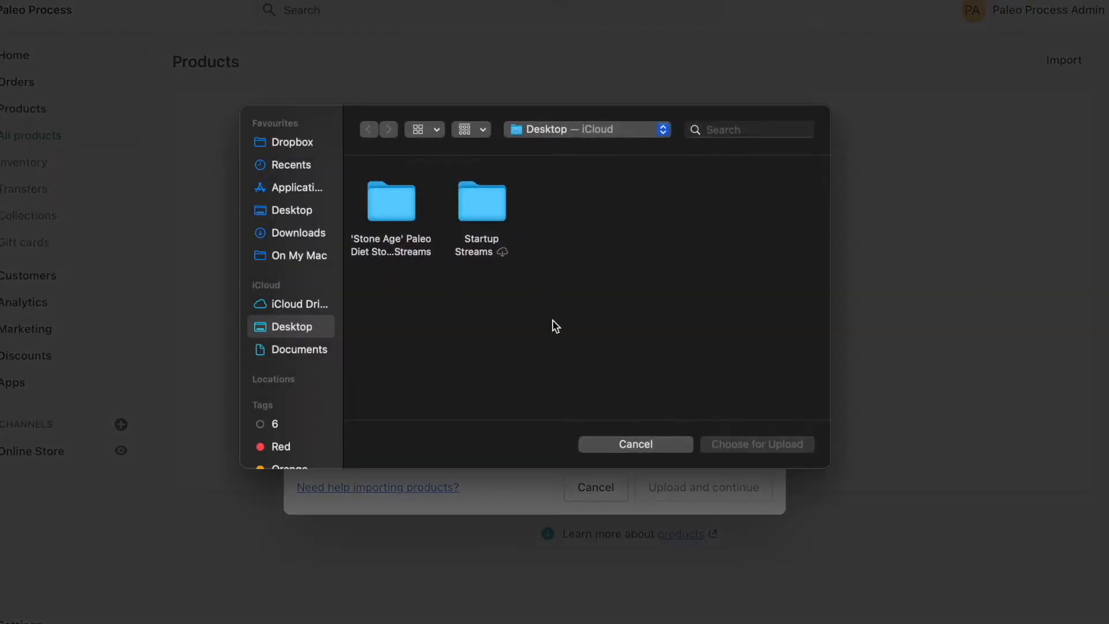
pyautogui.doubleClick(397, 205)
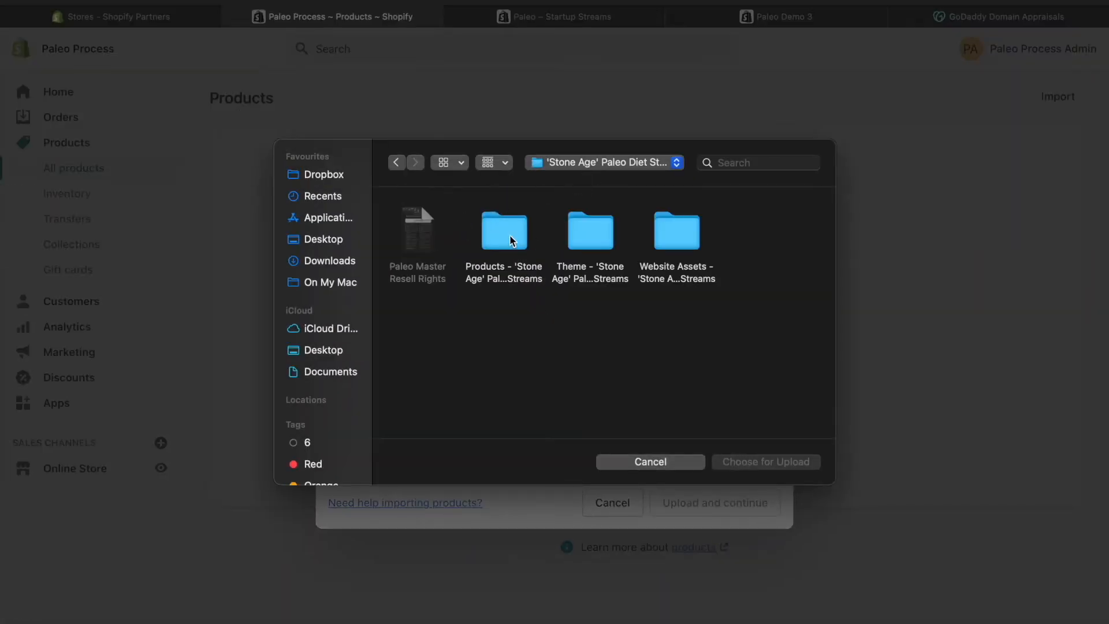
pyautogui.doubleClick(508, 229)
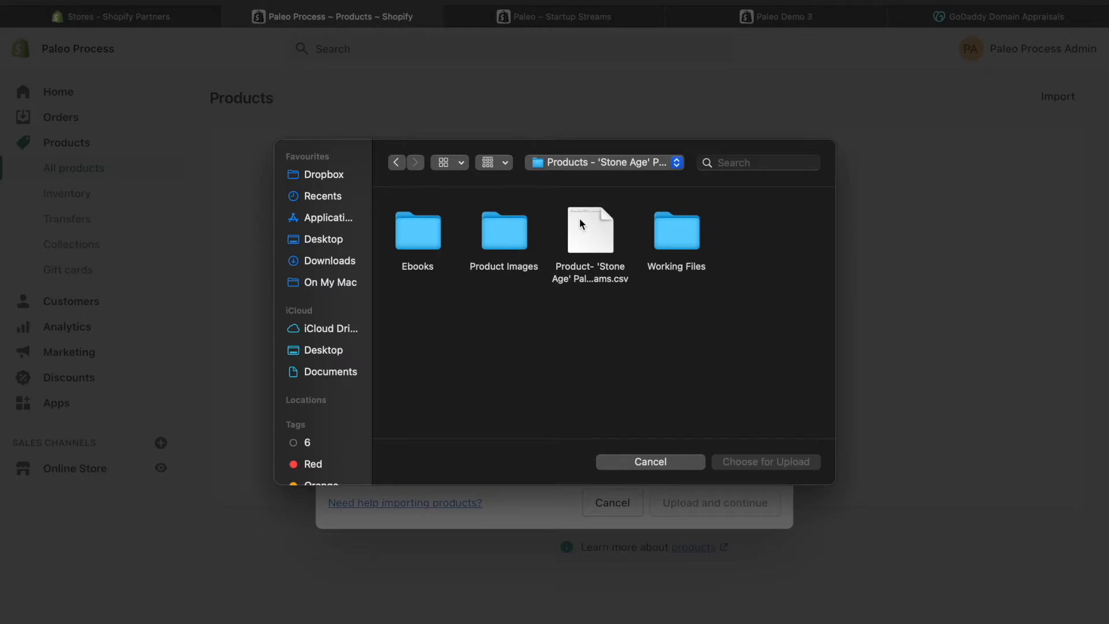
pyautogui.click(608, 280)
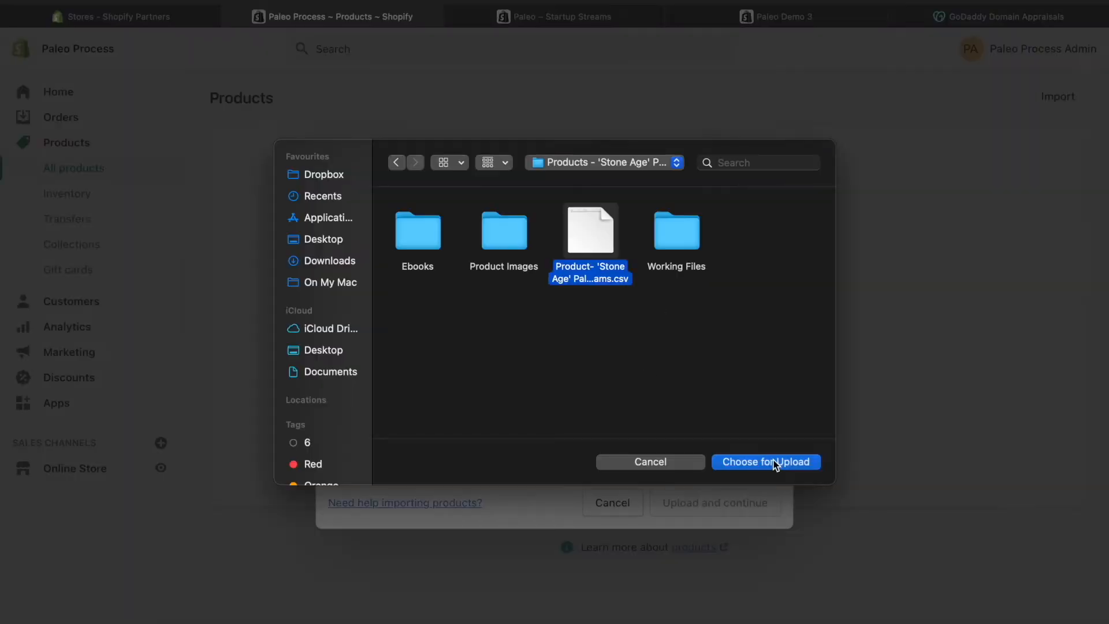
pyautogui.click(911, 523)
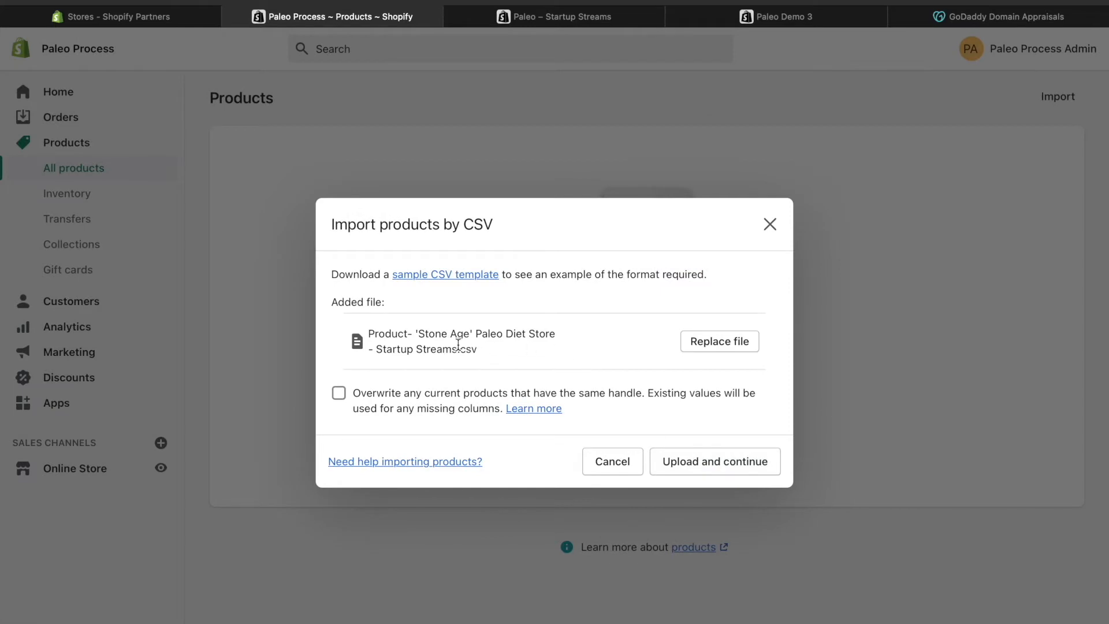
pyautogui.click(755, 471)
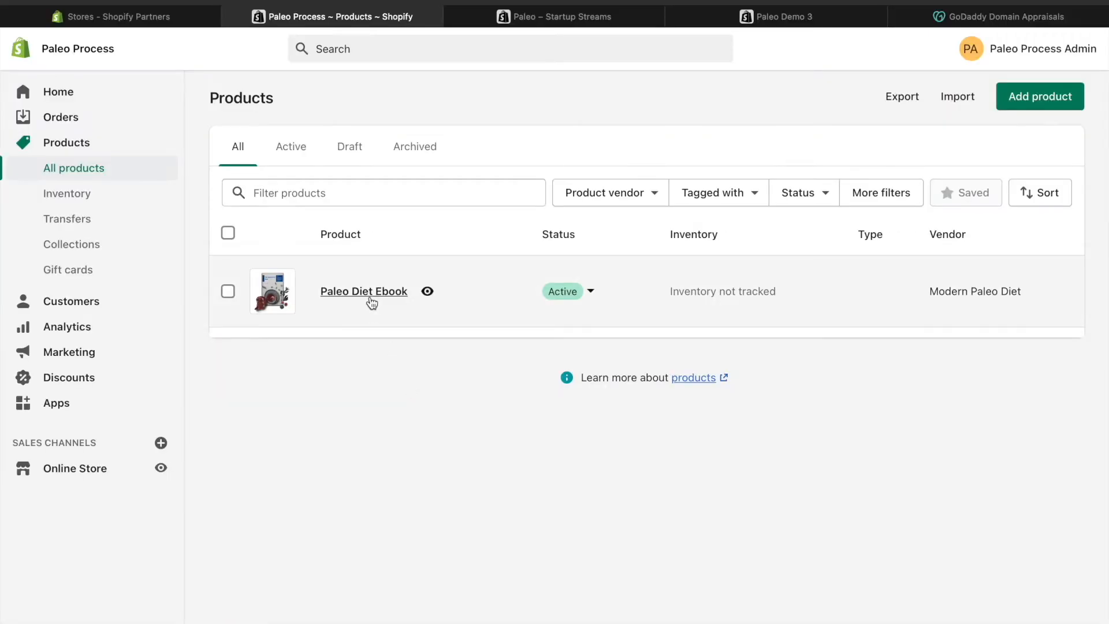
# Open the imported Paleo Diet Ebook product and review its title, description and media.
pyautogui.click(403, 316)
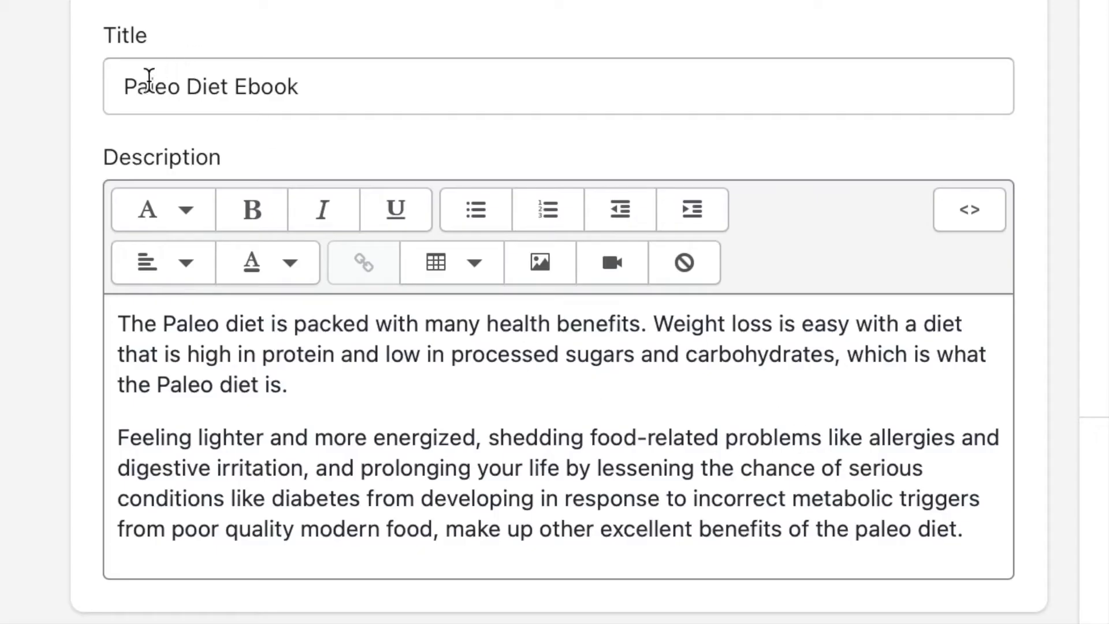
pyautogui.moveTo(317, 173); pyautogui.dragTo(456, 174)
pyautogui.click(456, 173)
pyautogui.moveTo(970, 527); pyautogui.dragTo(119, 322)
pyautogui.scroll(-5, 383, 339)
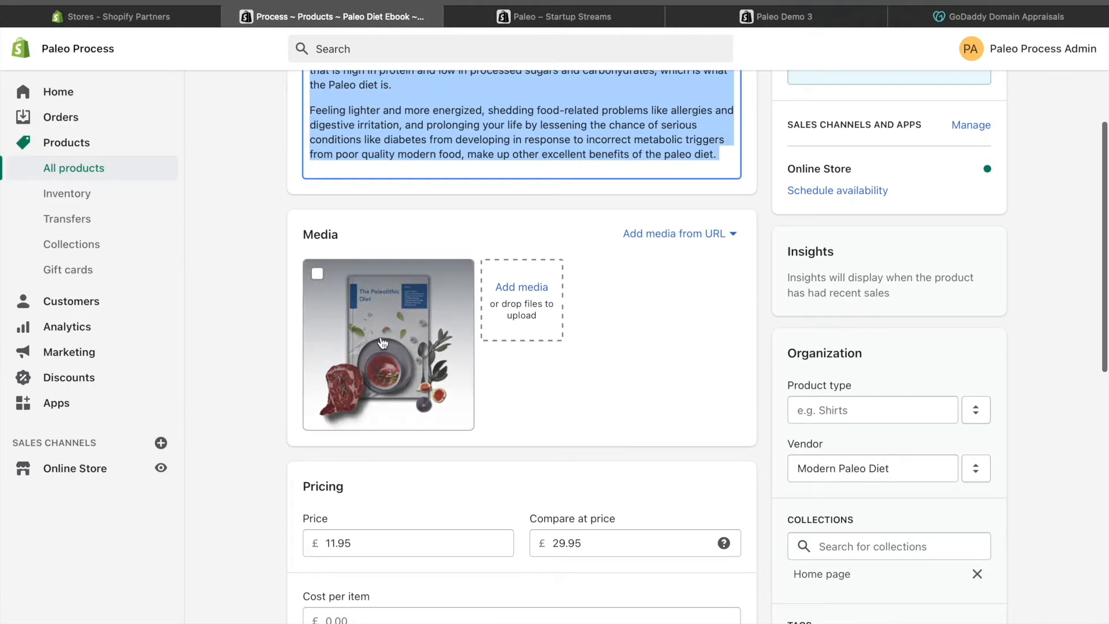
# Check the price and compare-at price in the Paleo Diet Ebook's pricing section.
pyautogui.scroll(-5, 227, 298)
pyautogui.moveTo(367, 276); pyautogui.dragTo(287, 276)
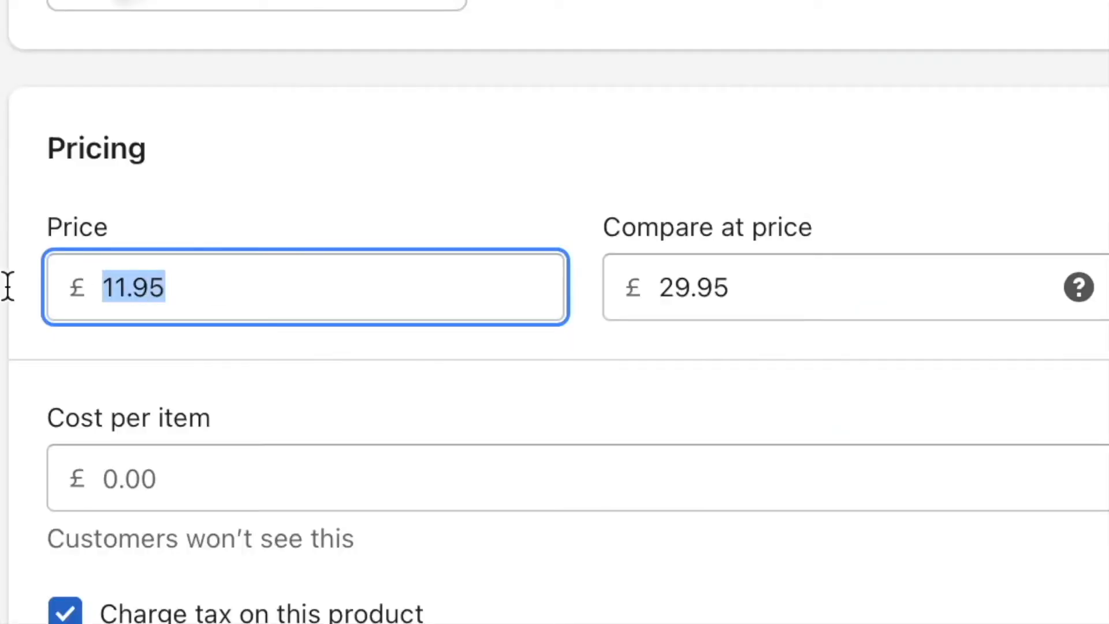
pyautogui.click(201, 292)
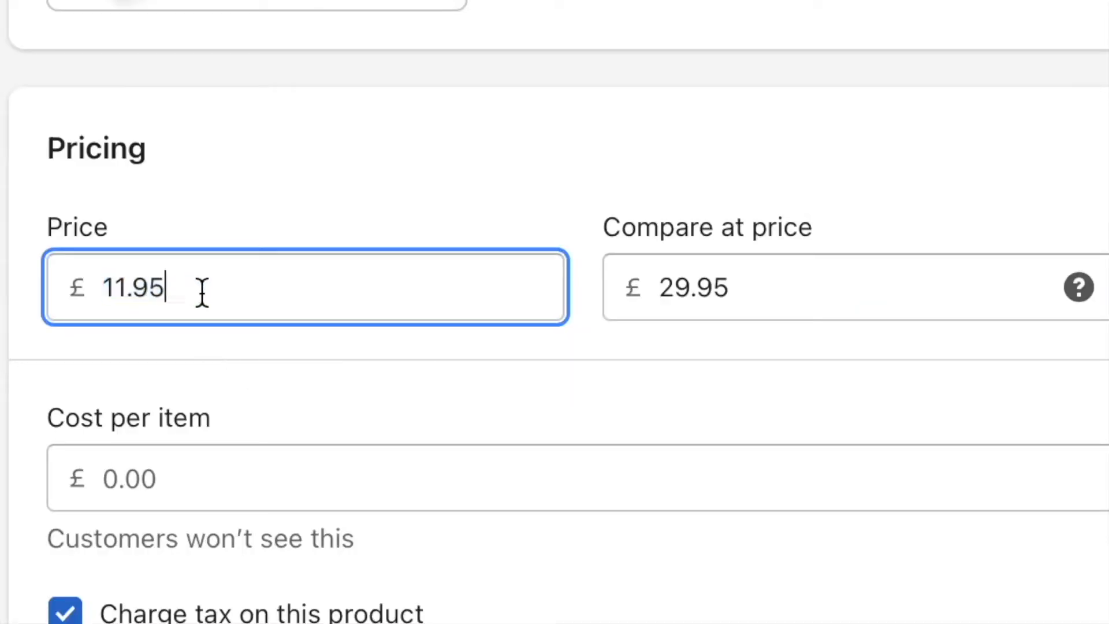
pyautogui.click(790, 285)
pyautogui.moveTo(790, 285); pyautogui.dragTo(487, 283)
pyautogui.click(481, 207)
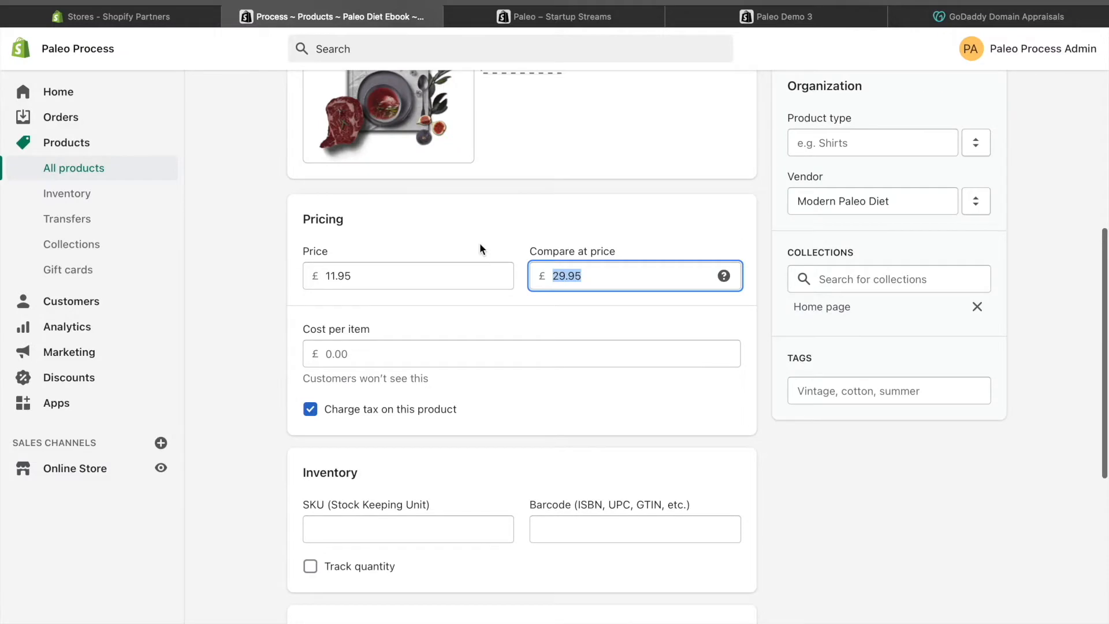
# Review the ebook product's tax, inventory, shipping, variants and search engine listing settings.
pyautogui.scroll(-4, 518, 283)
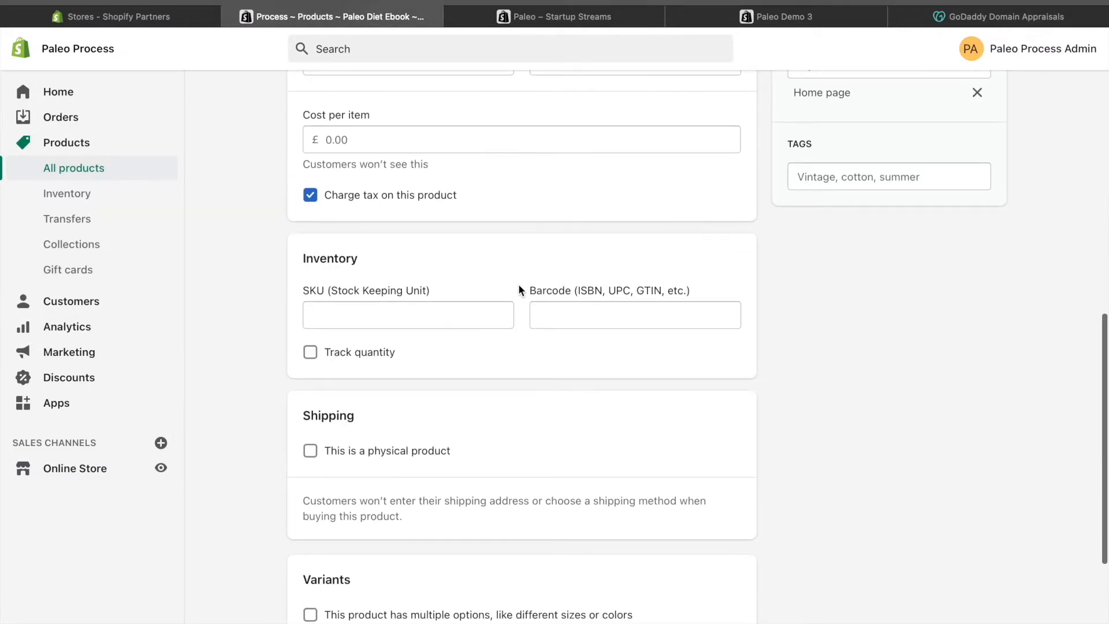
pyautogui.scroll(-4, 517, 198)
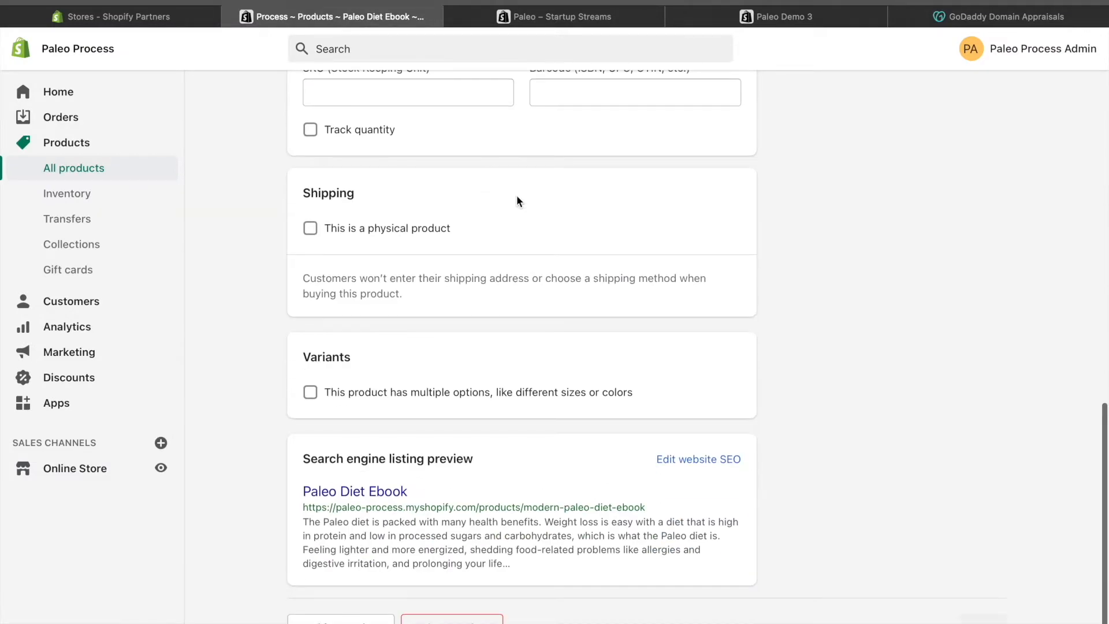
pyautogui.scroll(2, 516, 196)
pyautogui.scroll(1, 516, 196)
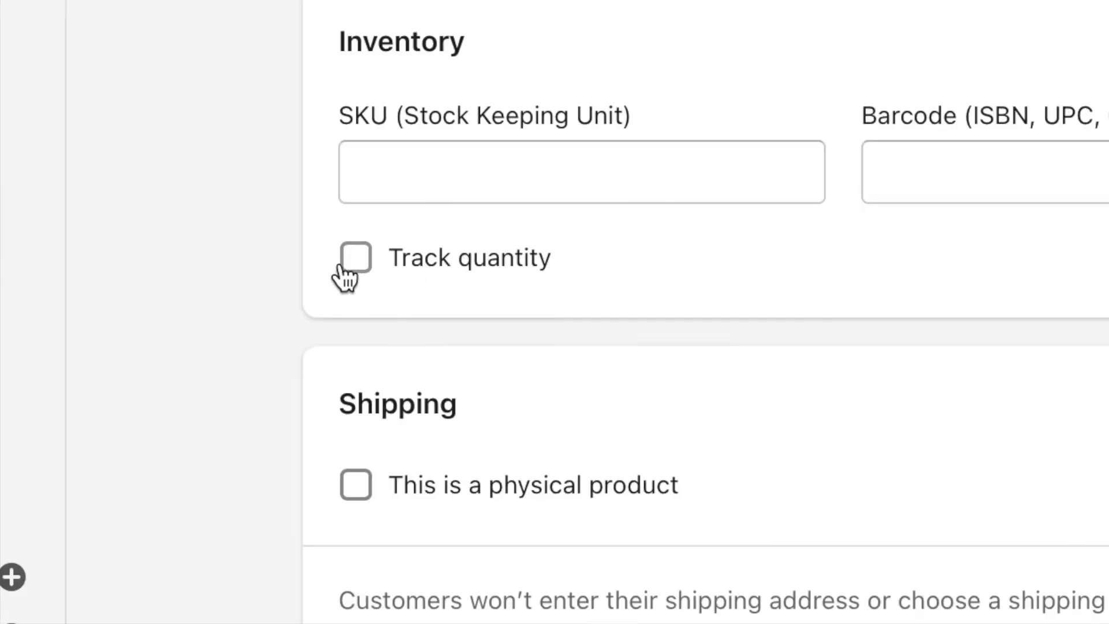
# Check the Paleo Diet Ebook's quantity tracking, pricing and physical-product shipping settings.
pyautogui.click(310, 306)
pyautogui.click(356, 260)
pyautogui.scroll(5, 806, 132)
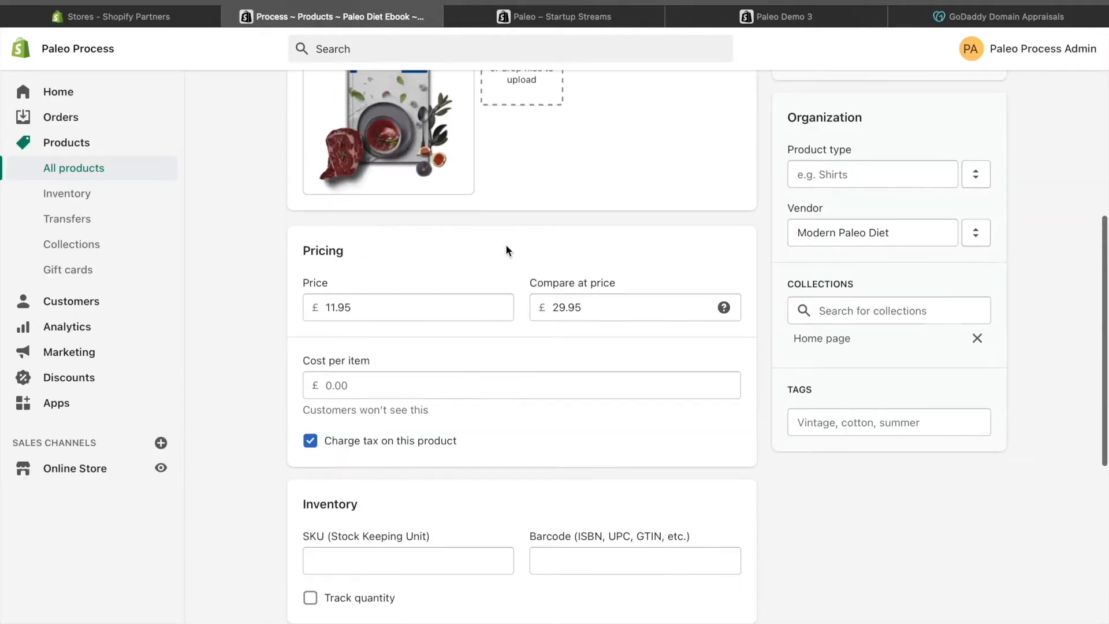
pyautogui.scroll(-4, 475, 391)
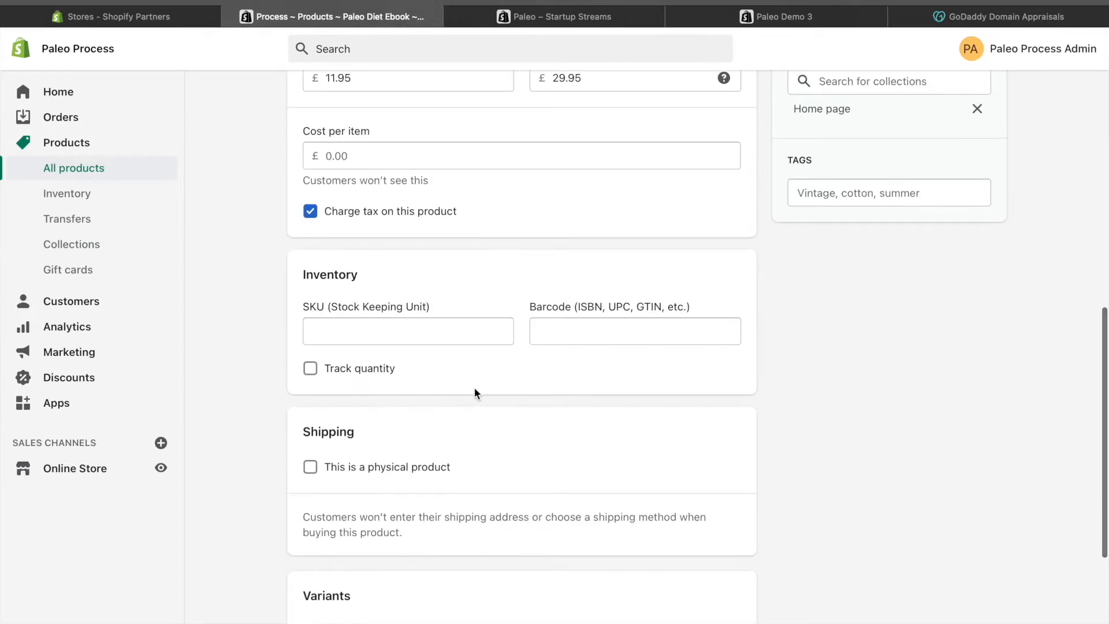
pyautogui.scroll(-1, 473, 392)
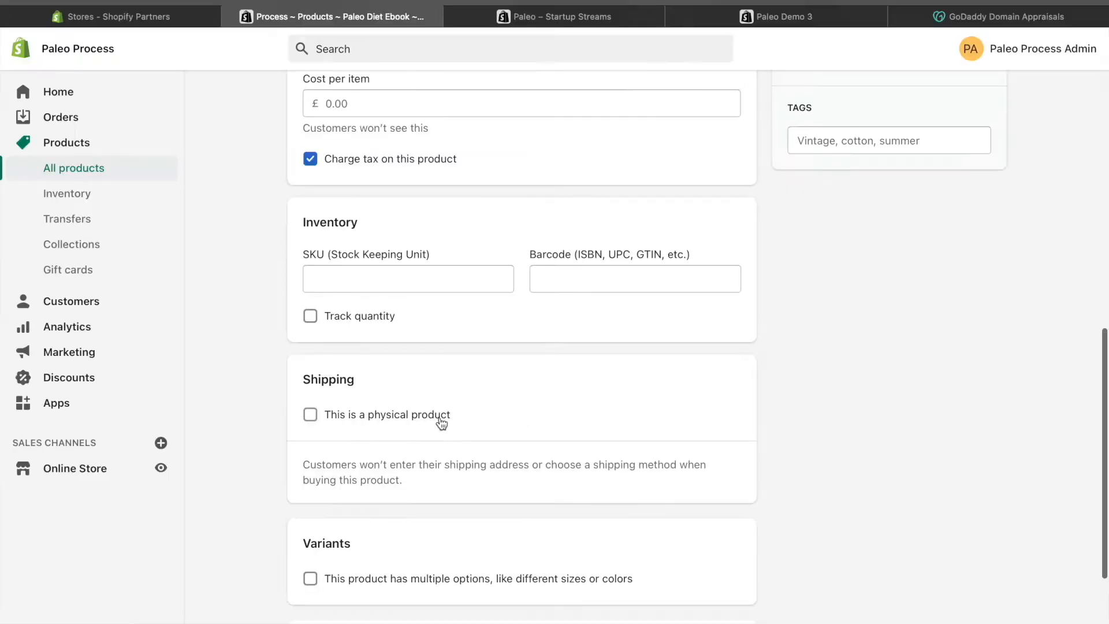
pyautogui.scroll(-4, 540, 411)
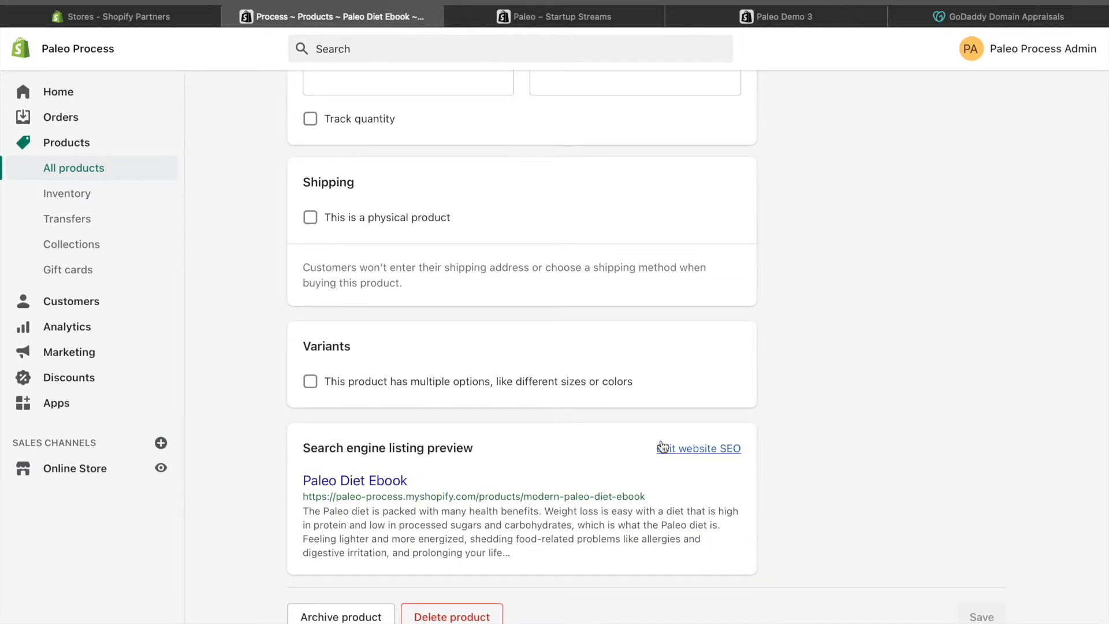
# Open the ebook's website SEO for editing and examine its page title, description and URL handle.
pyautogui.click(683, 448)
pyautogui.scroll(-3, 544, 432)
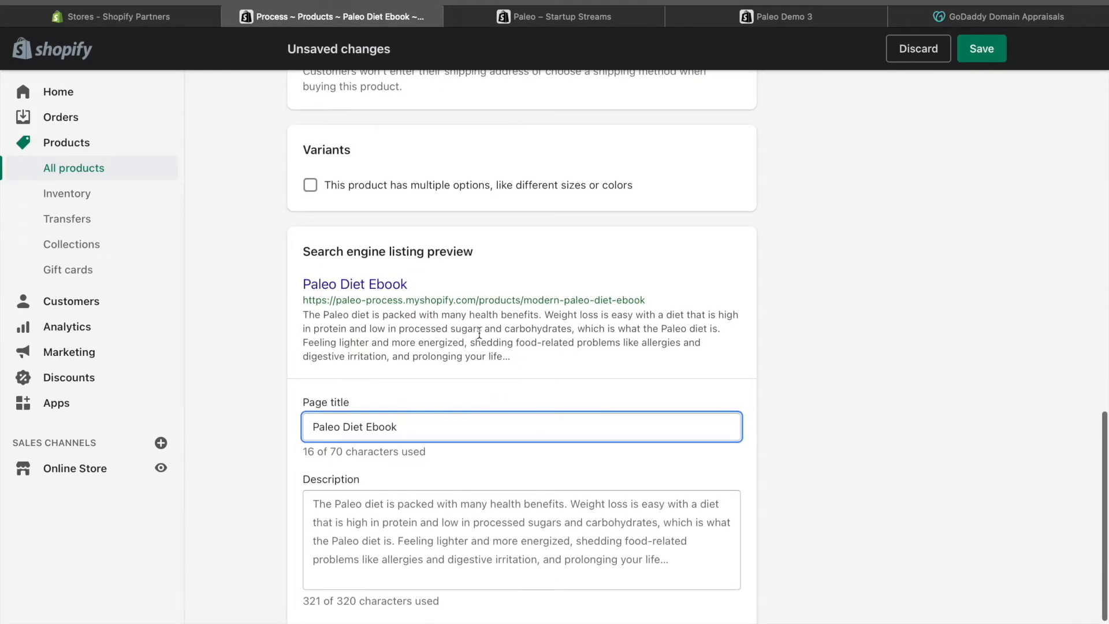
pyautogui.scroll(-2, 480, 337)
pyautogui.click(420, 446)
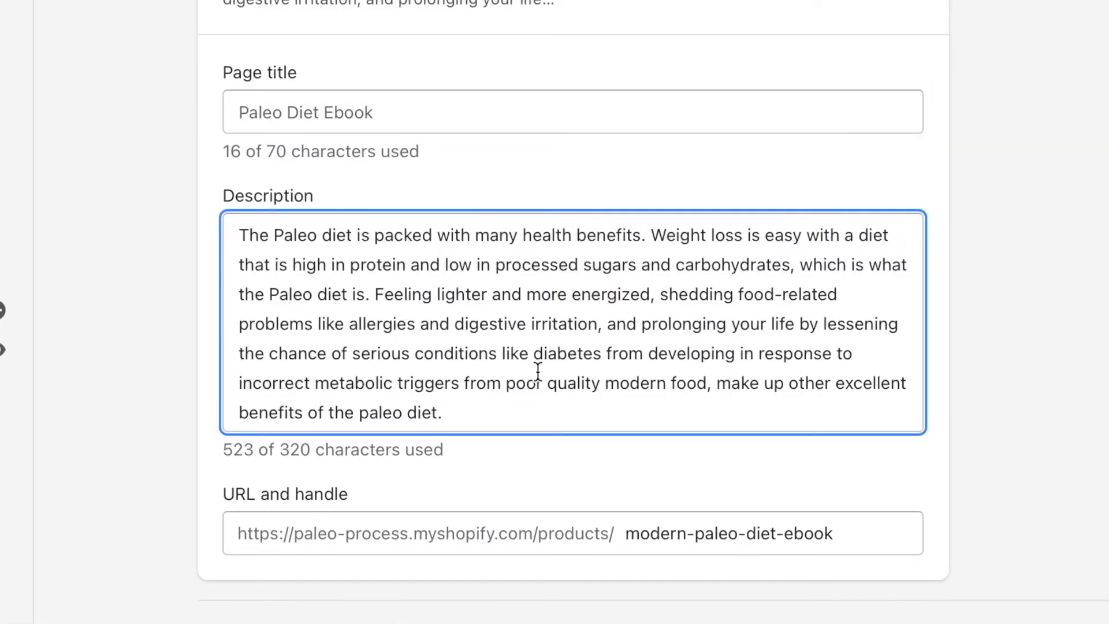
pyautogui.click(407, 132)
pyautogui.click(430, 275)
pyautogui.click(463, 538)
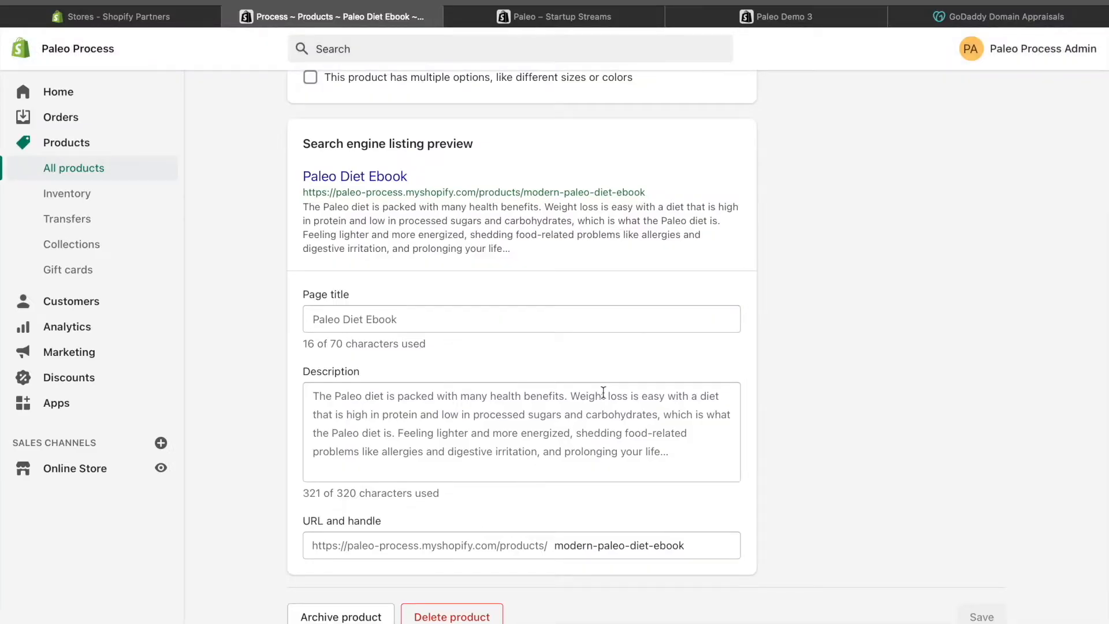
# Check the Paleo Diet Ebook's product status and its sales channel availability.
pyautogui.scroll(15, 629, 282)
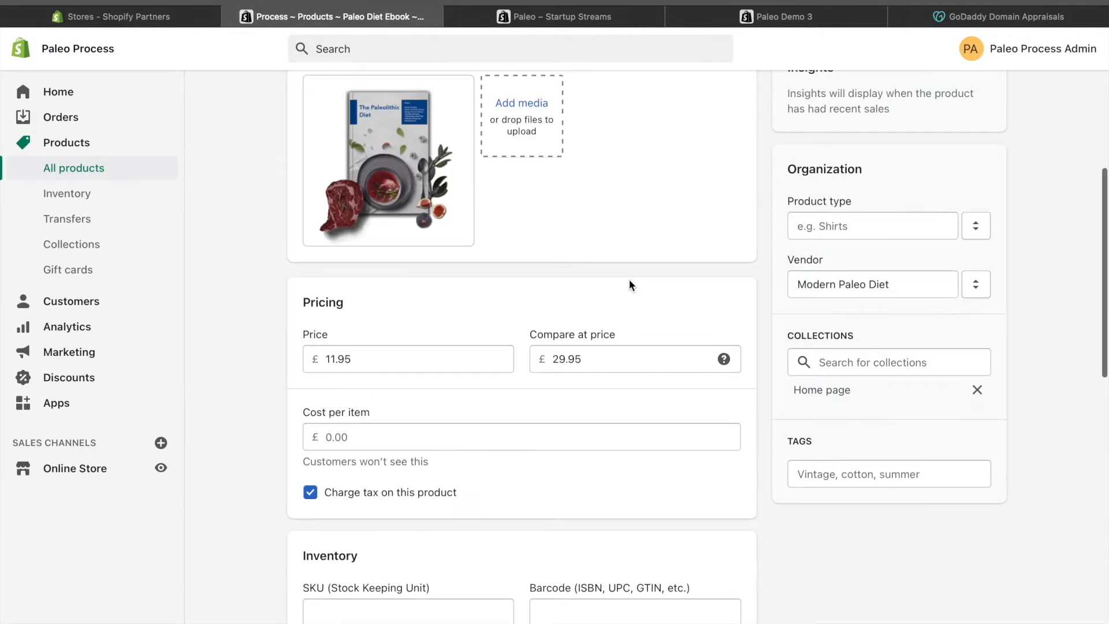
pyautogui.scroll(4, 629, 279)
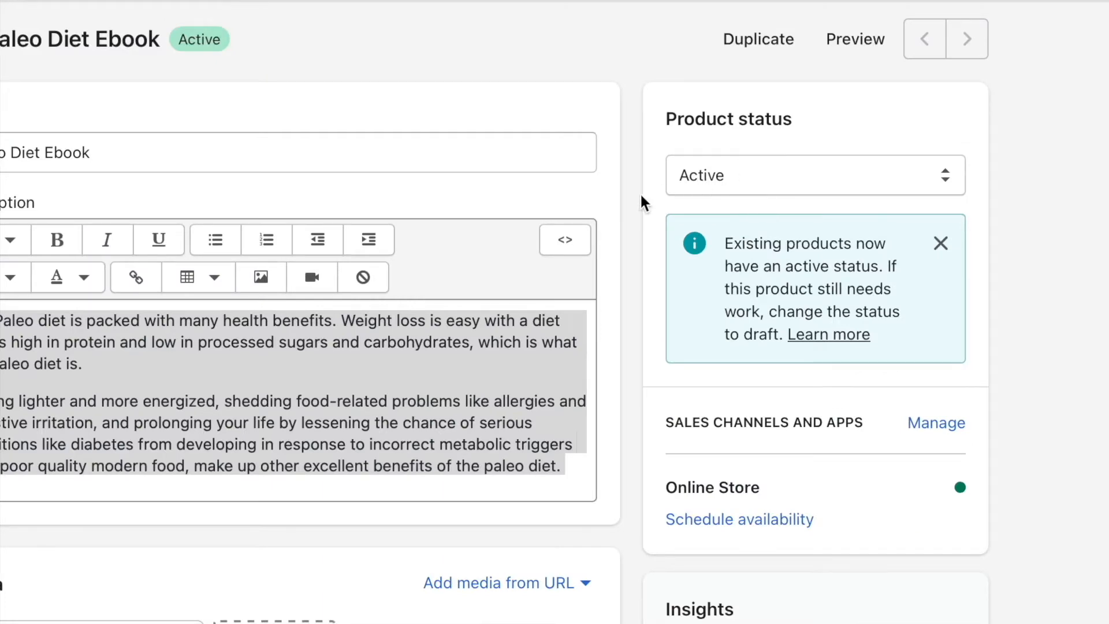
pyautogui.scroll(-10, 640, 192)
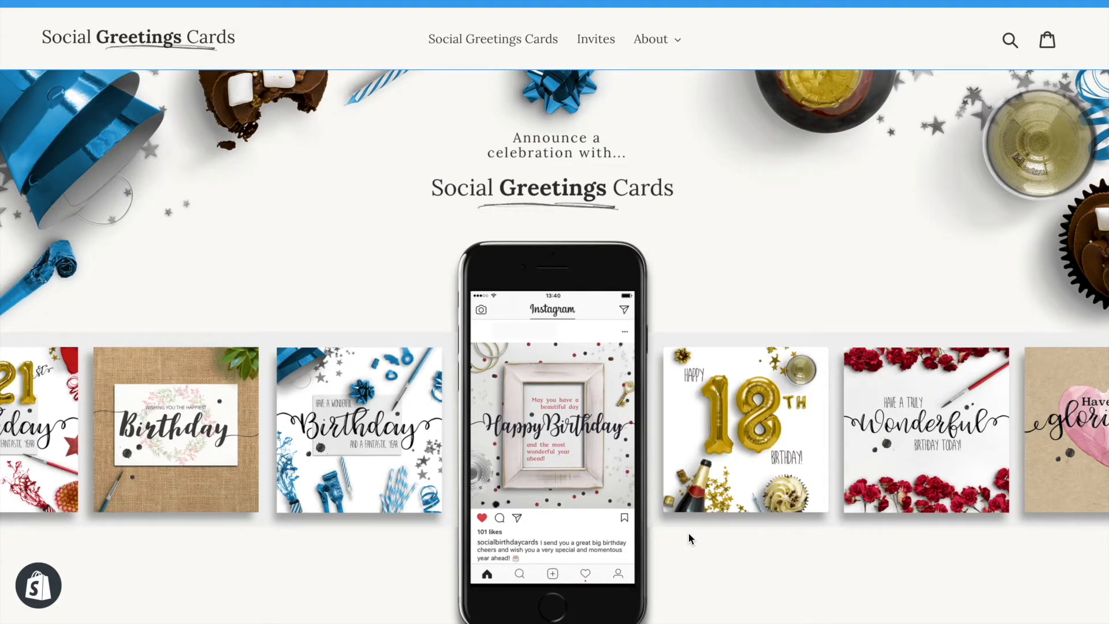
# Browse the Social Greetings Cards storefront's home page, including its Popular Birthday Cards and Social Invitation Cards sections.
pyautogui.scroll(-10, 874, 161)
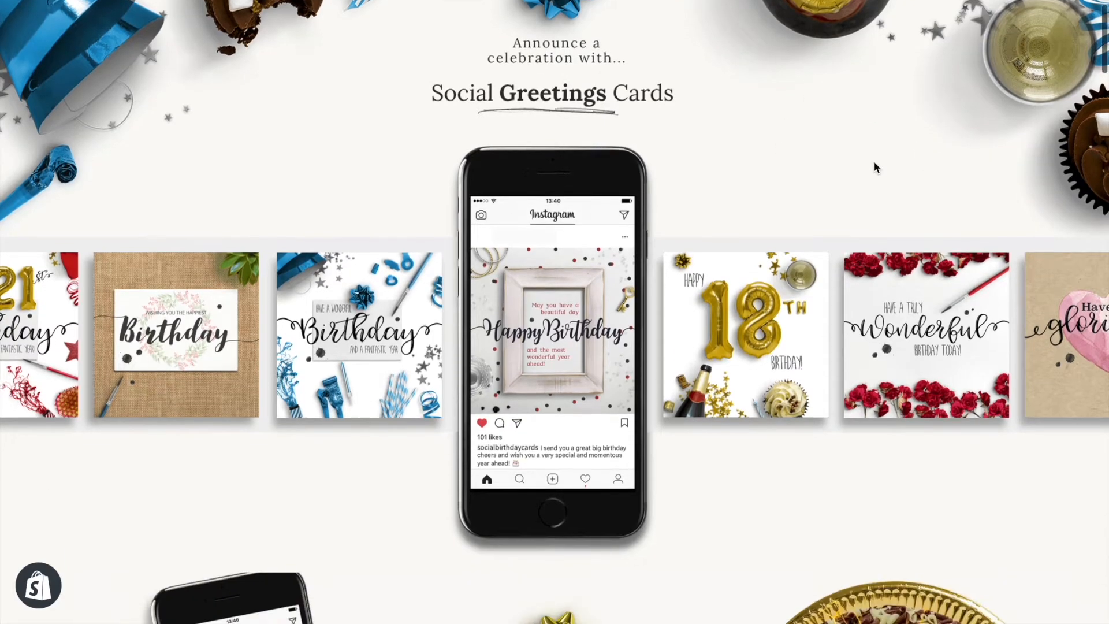
pyautogui.scroll(-20, 874, 161)
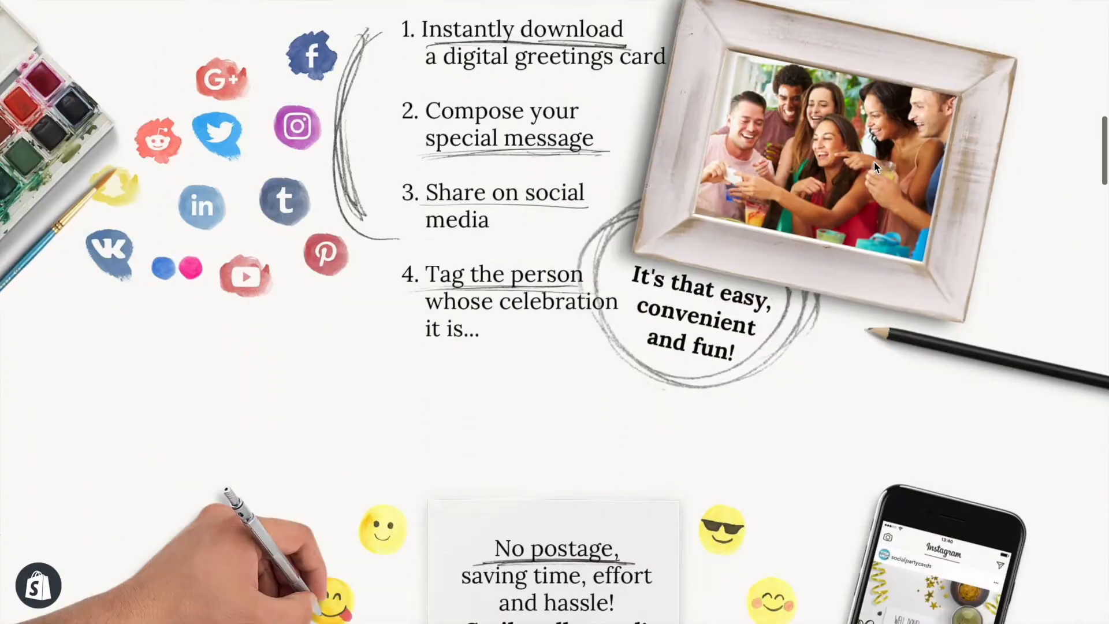
pyautogui.scroll(-18, 874, 166)
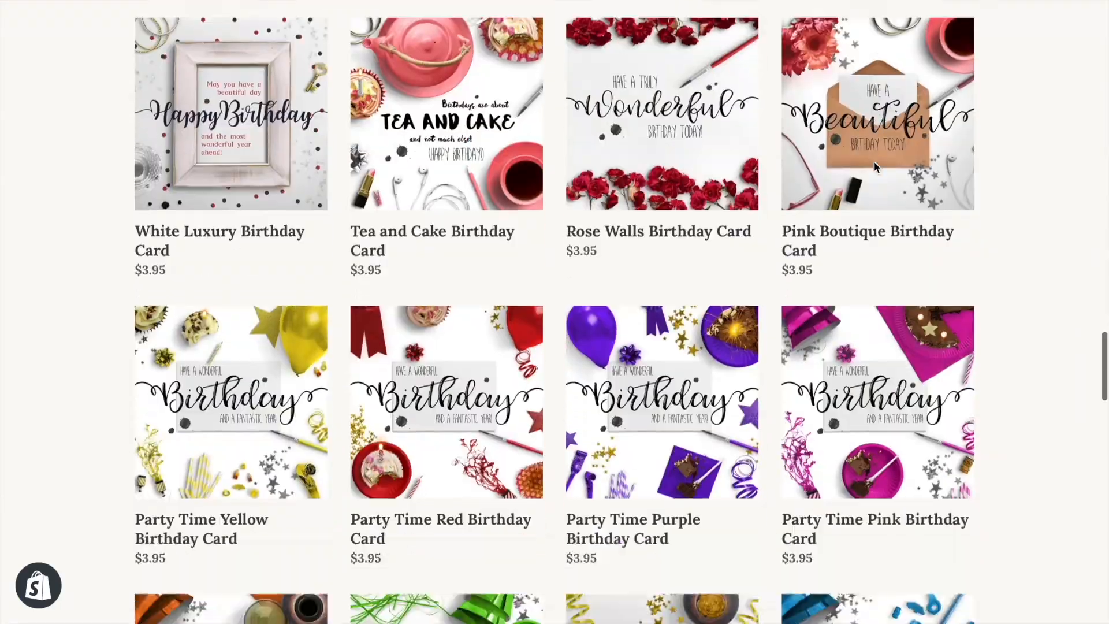
pyautogui.scroll(2, 875, 166)
pyautogui.scroll(2, 728, 116)
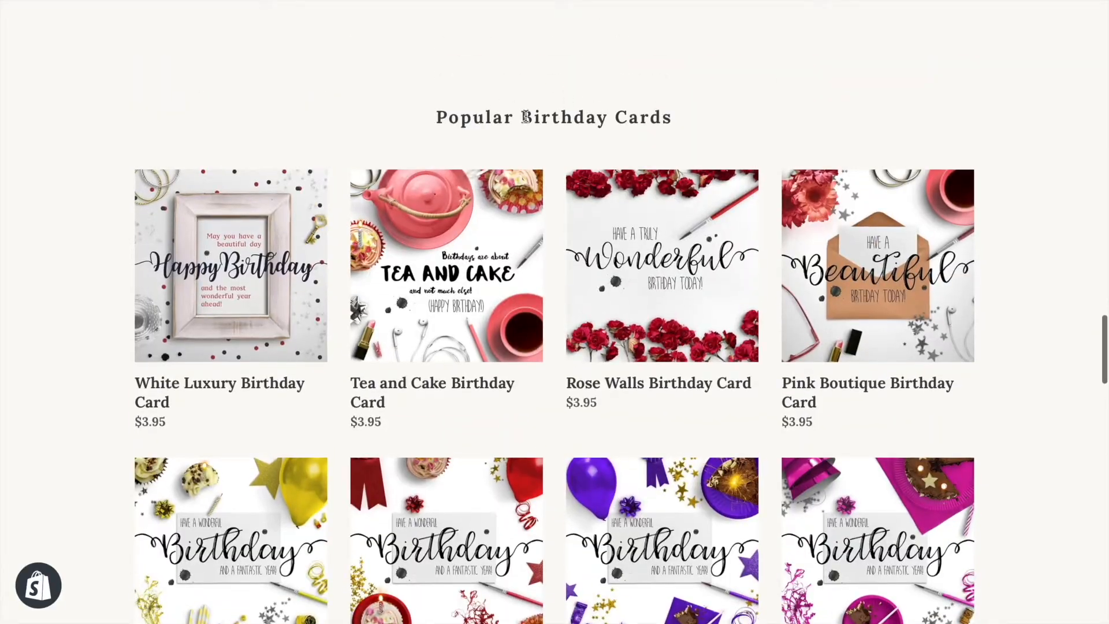
pyautogui.scroll(-14, 687, 124)
pyautogui.scroll(-20, 688, 126)
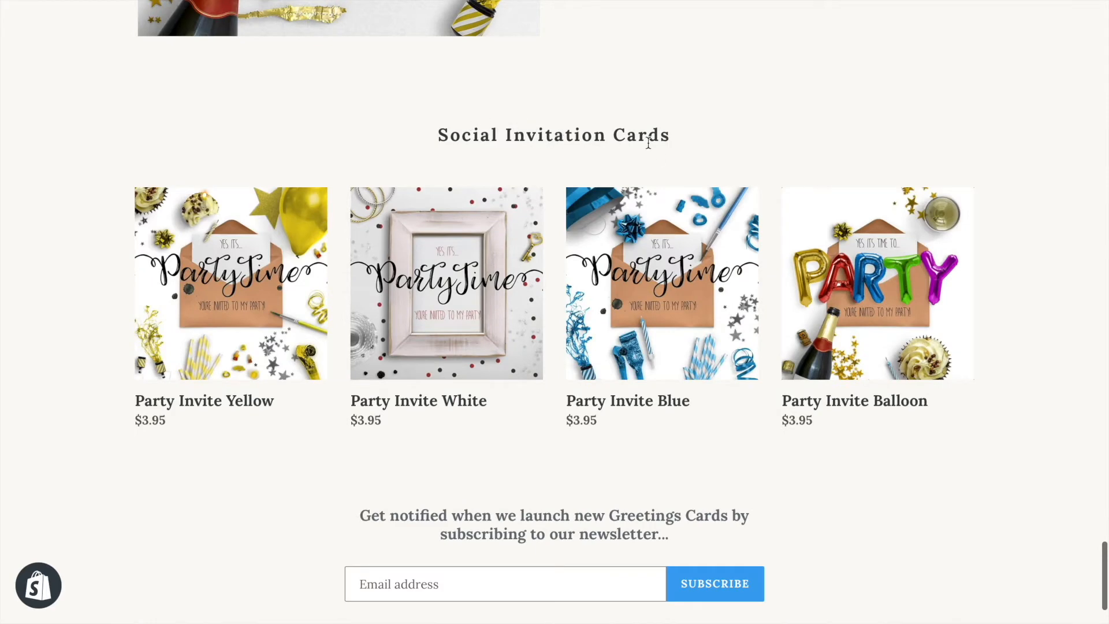
pyautogui.scroll(3, 635, 101)
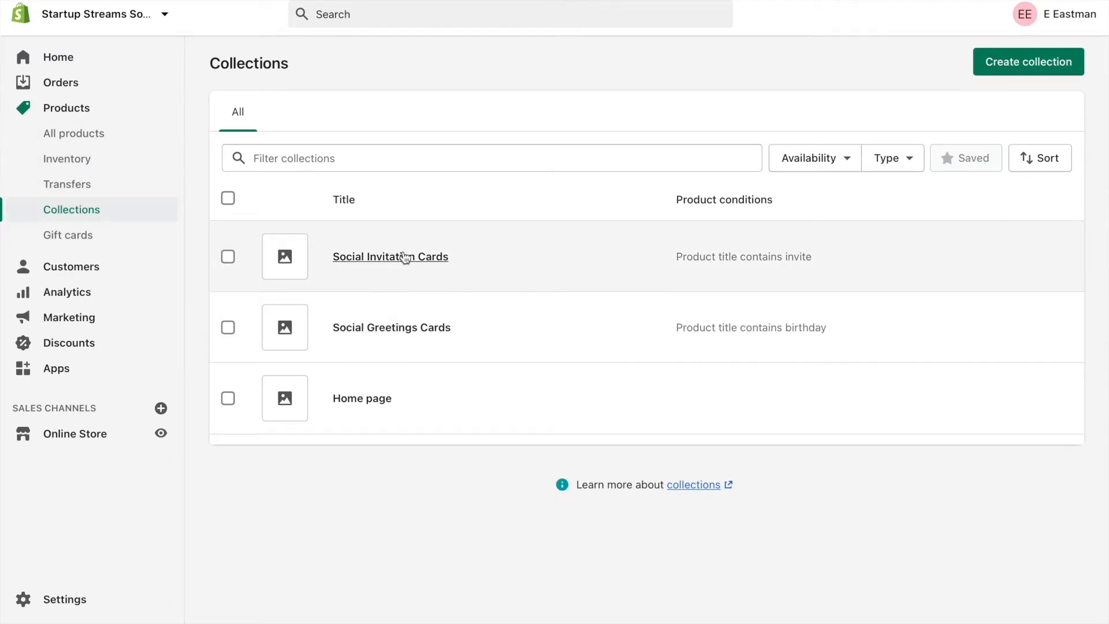
# Review the Social Invitation Cards collection's conditions and matching products, and return to the collections list.
pyautogui.click(343, 255)
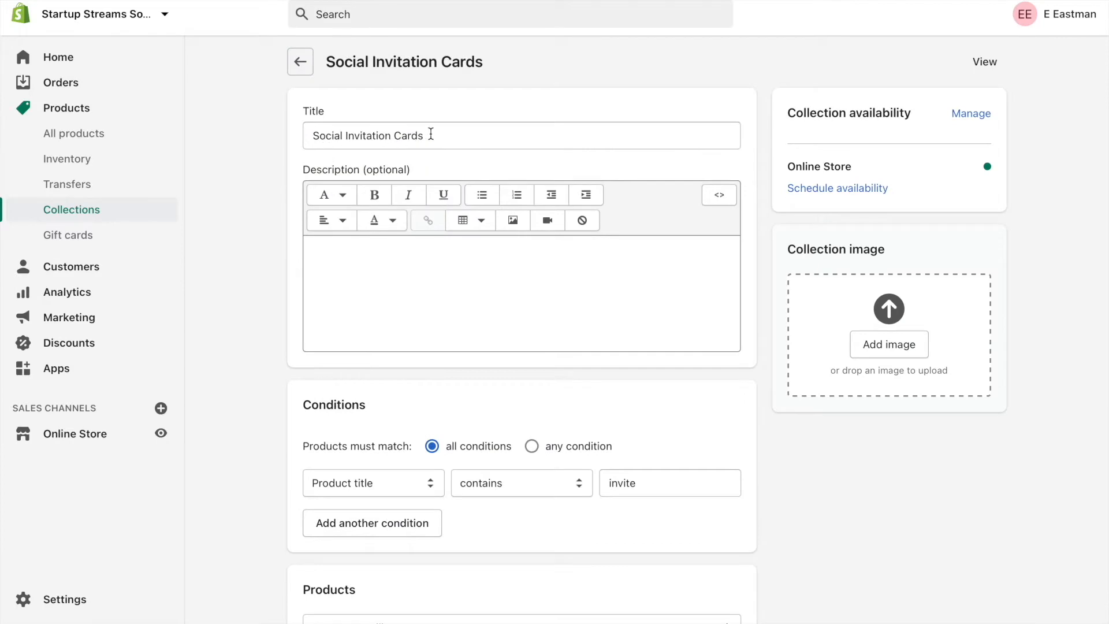
pyautogui.scroll(-5, 654, 157)
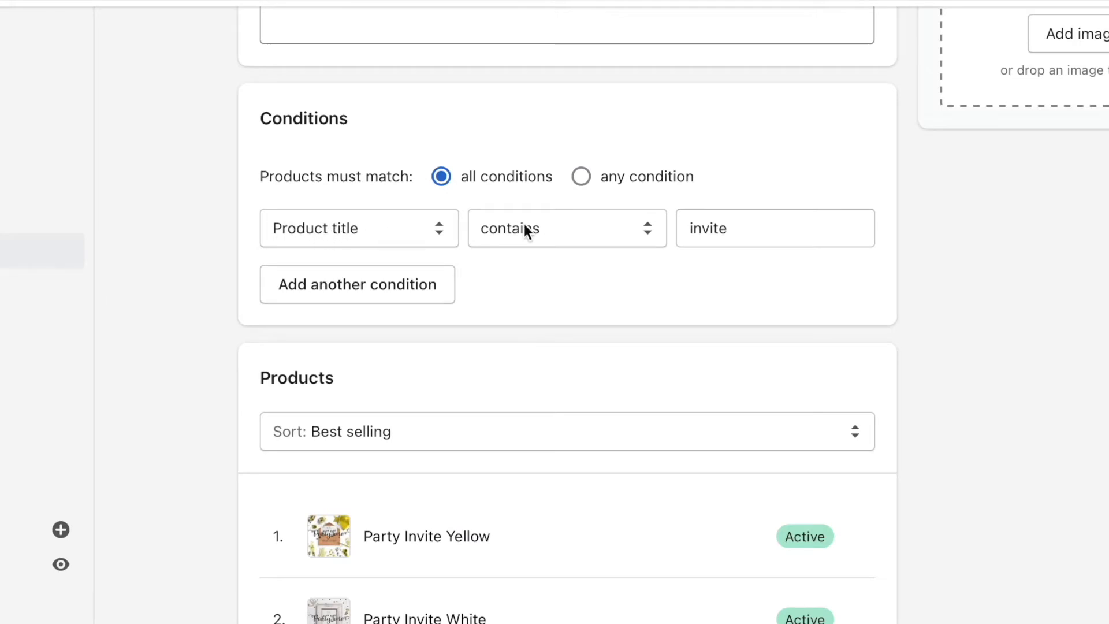
pyautogui.scroll(-3, 568, 257)
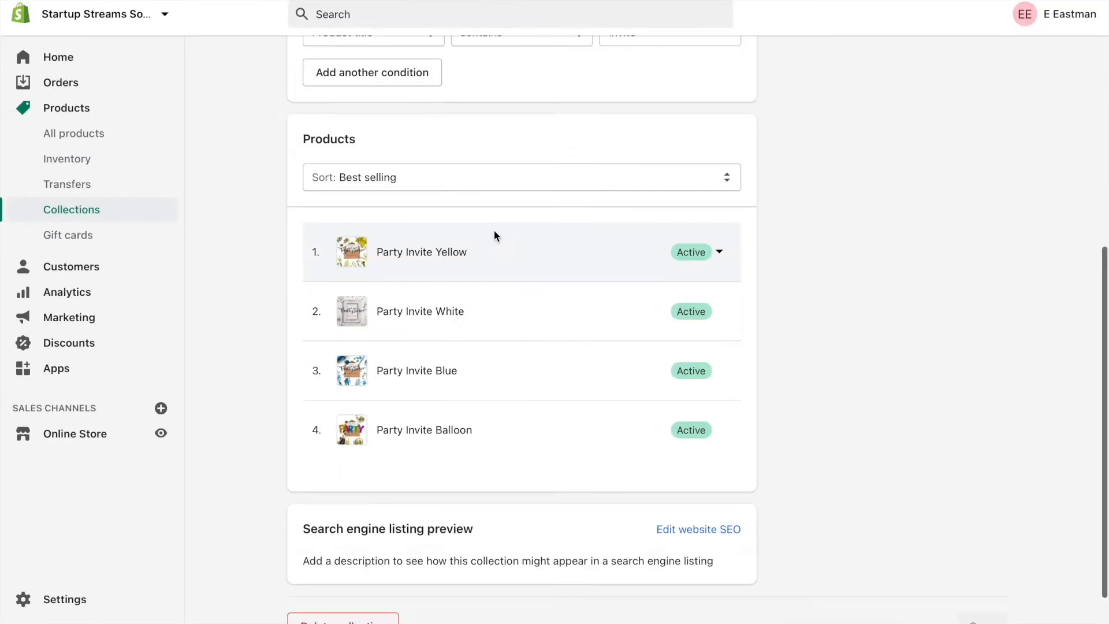
pyautogui.scroll(8, 529, 158)
pyautogui.click(303, 74)
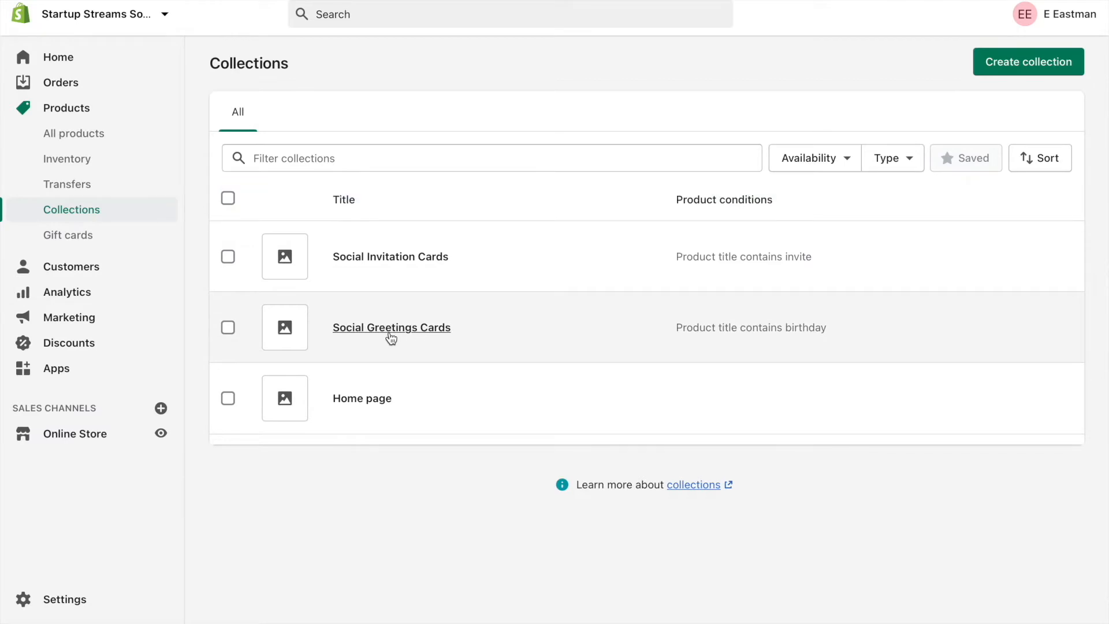
# Open the Social Greetings Cards collection and examine its conditions and the products it contains.
pyautogui.click(391, 338)
pyautogui.scroll(-4, 547, 272)
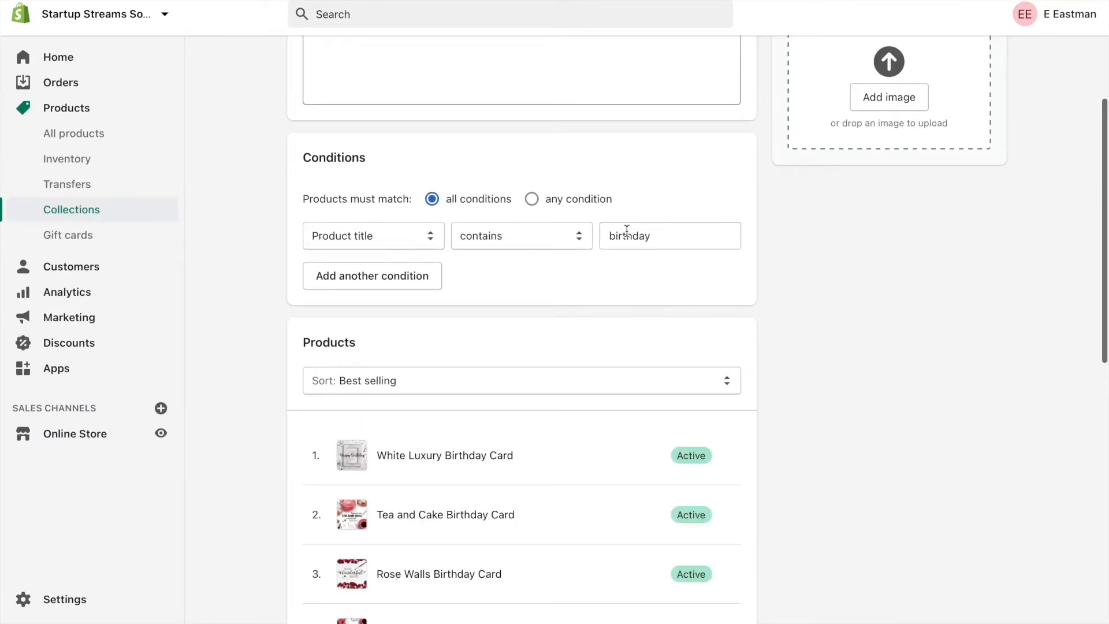
pyautogui.scroll(-5, 553, 325)
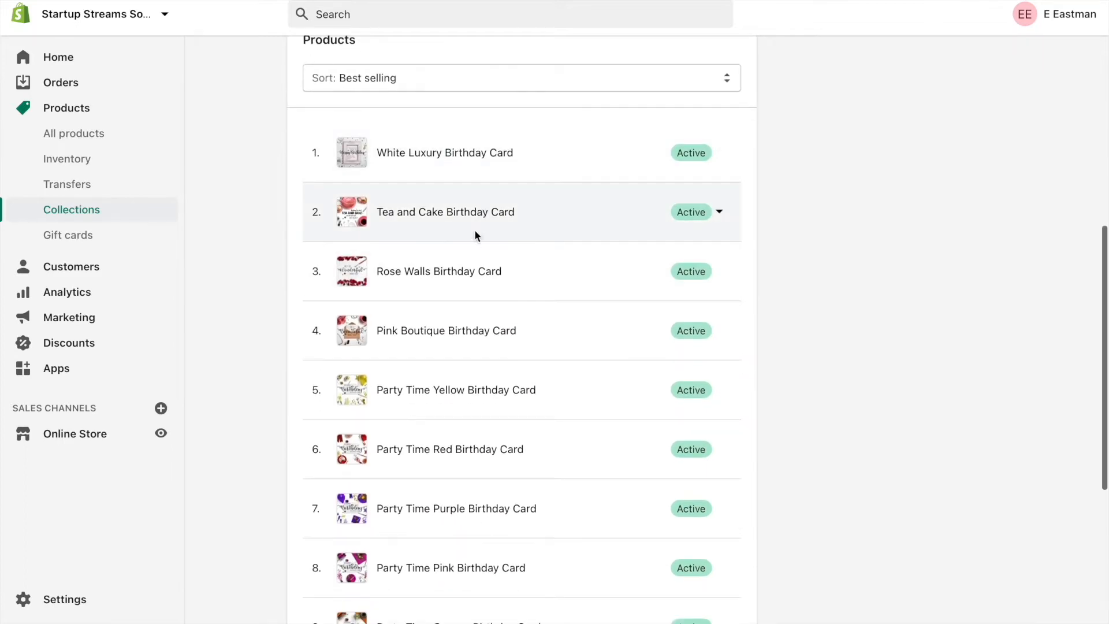
pyautogui.scroll(-4, 461, 457)
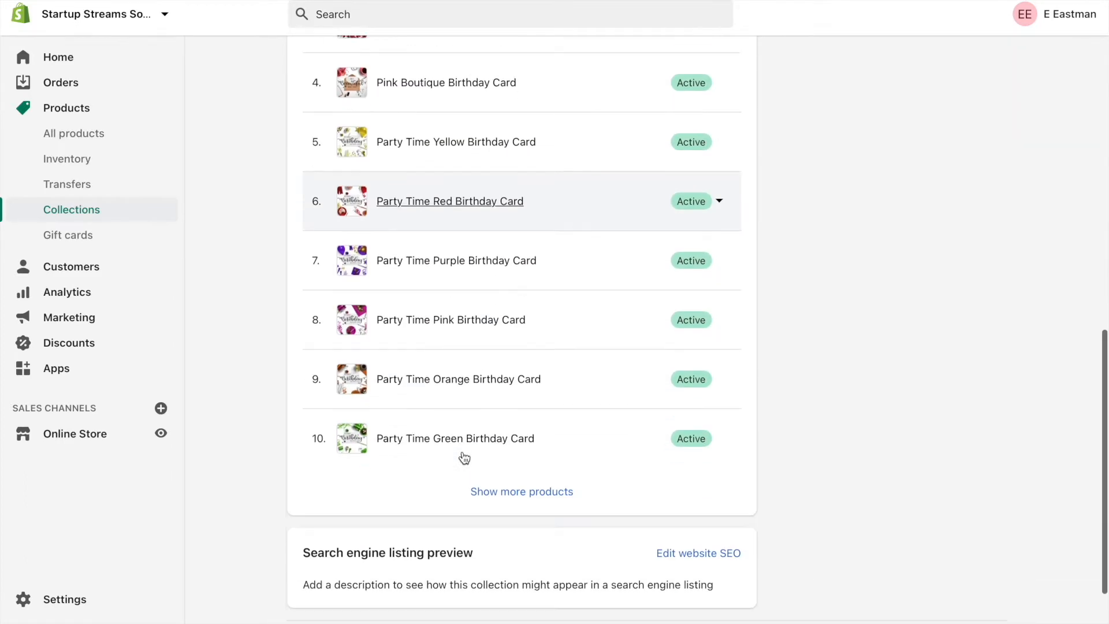
pyautogui.scroll(12, 452, 171)
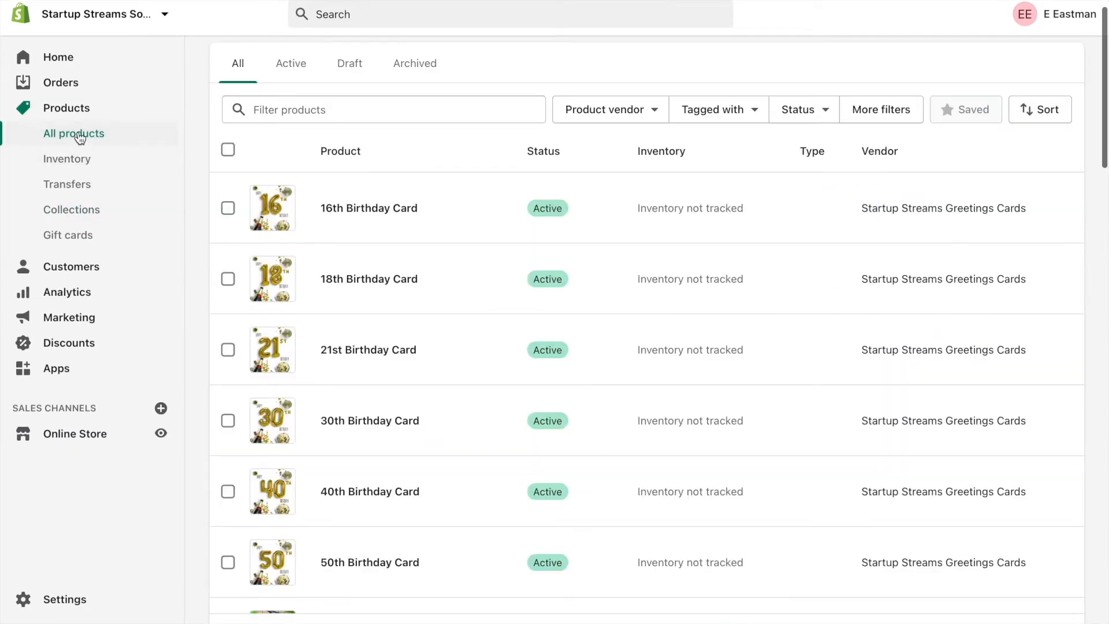
# Open the 16th Birthday Card product and read through its description.
pyautogui.click(368, 208)
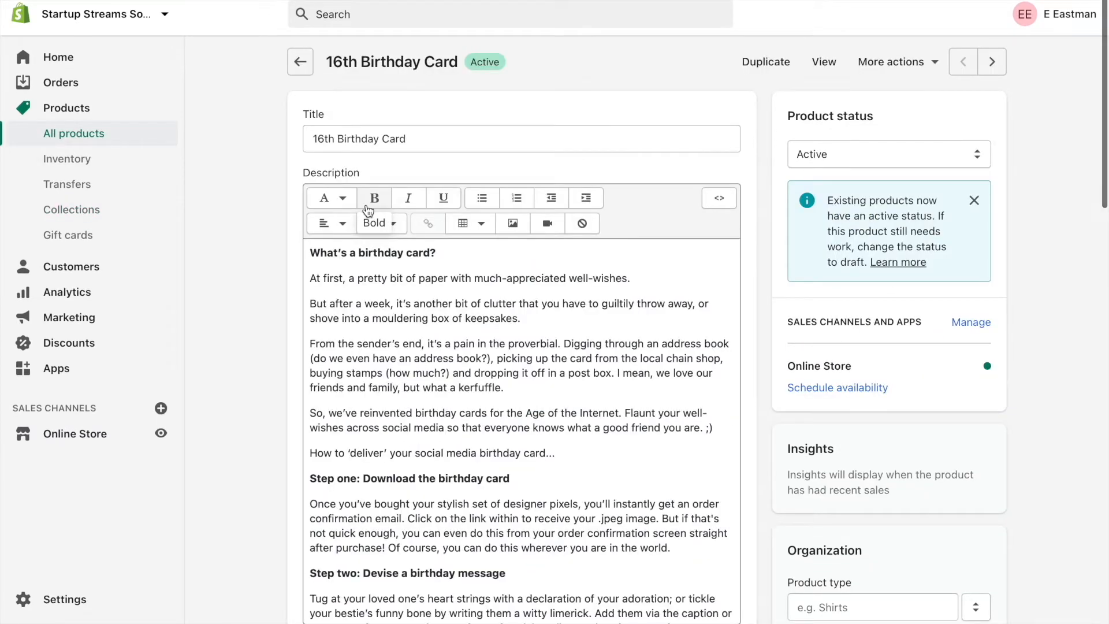
pyautogui.scroll(-4, 778, 145)
pyautogui.scroll(-3, 778, 146)
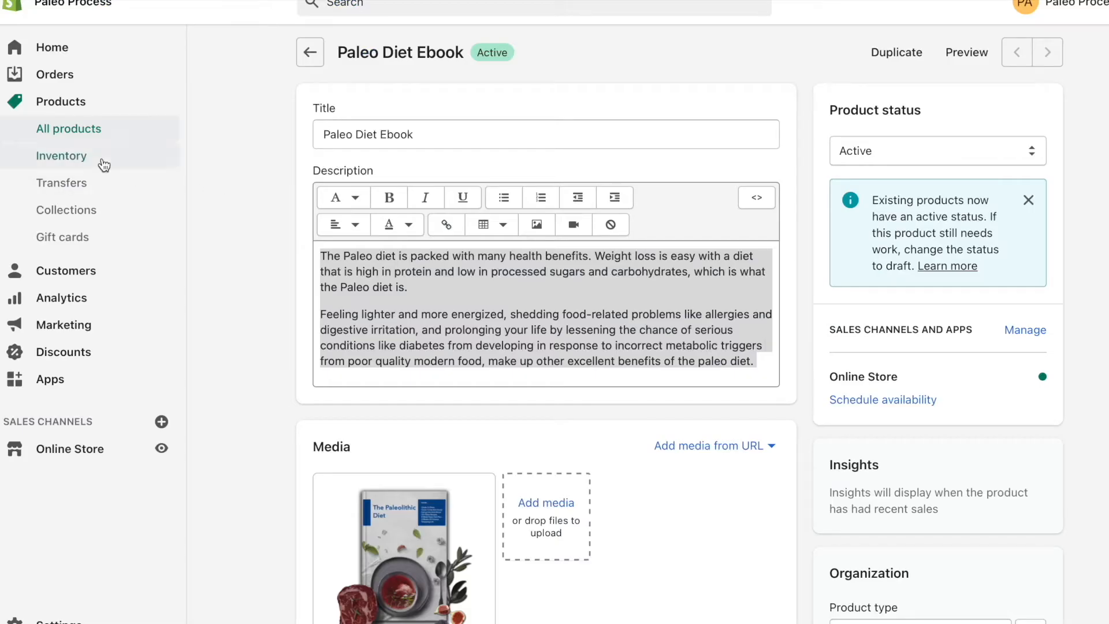
# Look at the Inventory and Gift cards pages of the Paleo Process store.
pyautogui.click(102, 159)
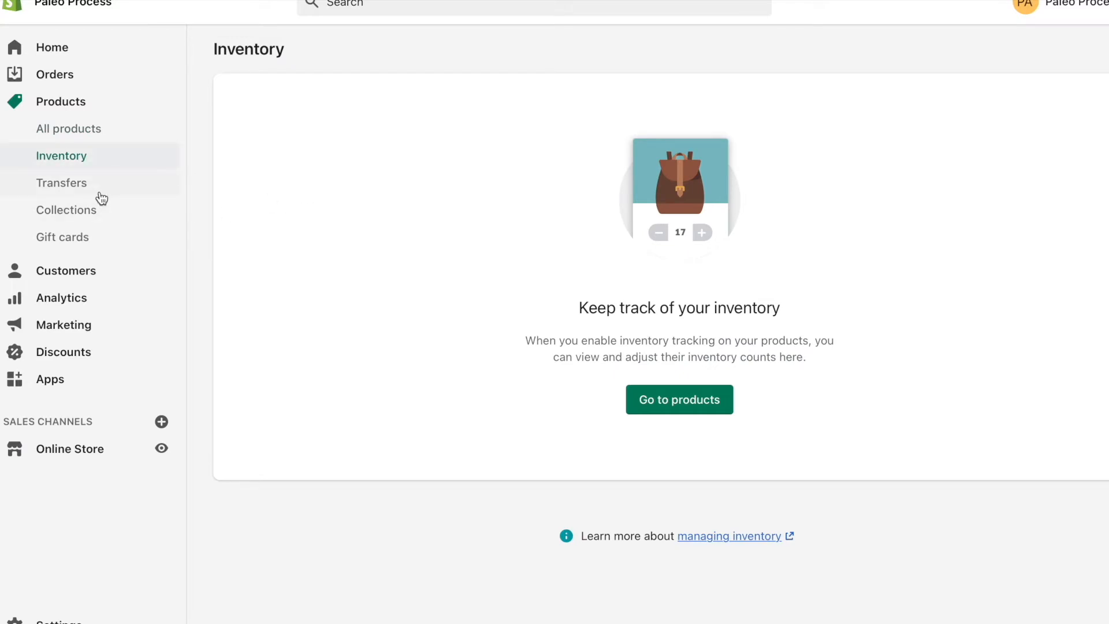
pyautogui.click(71, 232)
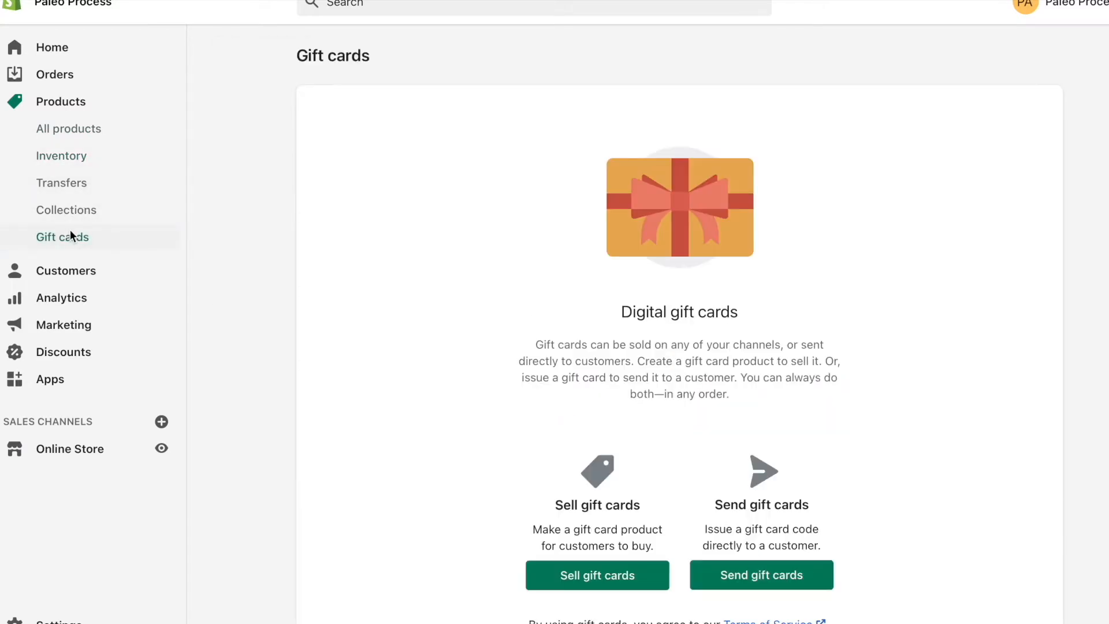
pyautogui.scroll(-2, 348, 320)
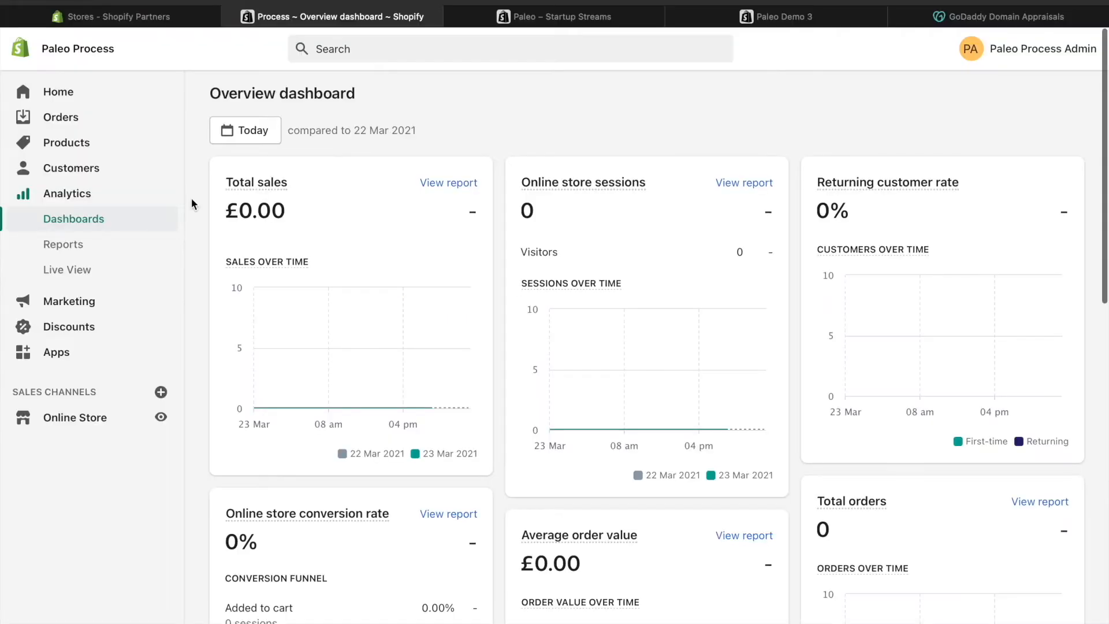
# Look through the date range options of the analytics overview dashboard and close them without changing the range.
pyautogui.scroll(-2, 192, 199)
pyautogui.scroll(2, 192, 198)
pyautogui.click(239, 138)
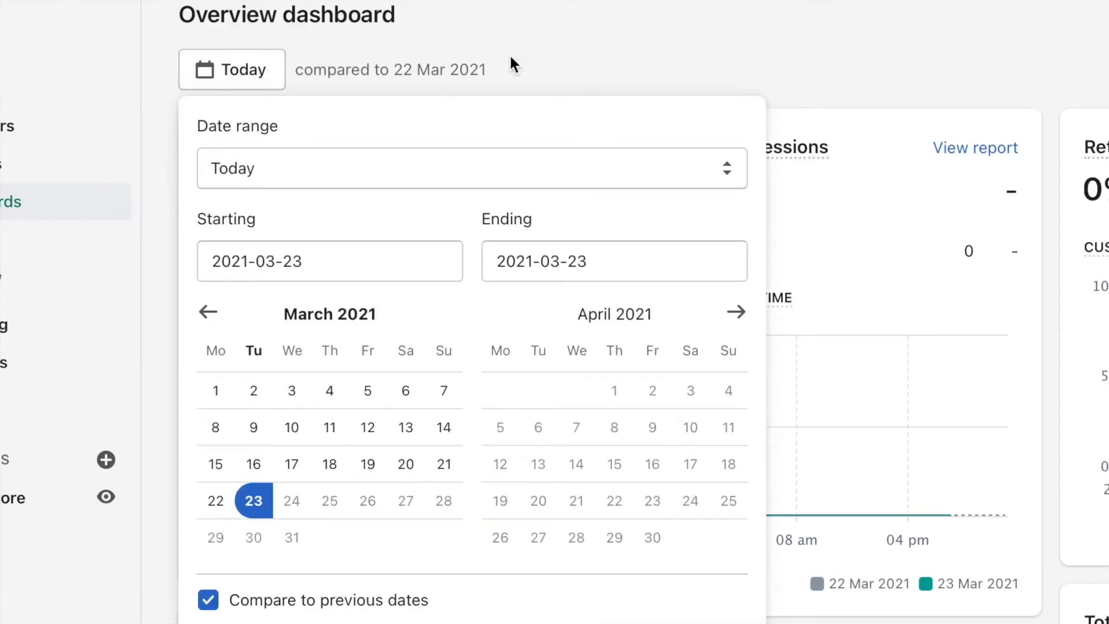
pyautogui.click(408, 173)
pyautogui.click(545, 76)
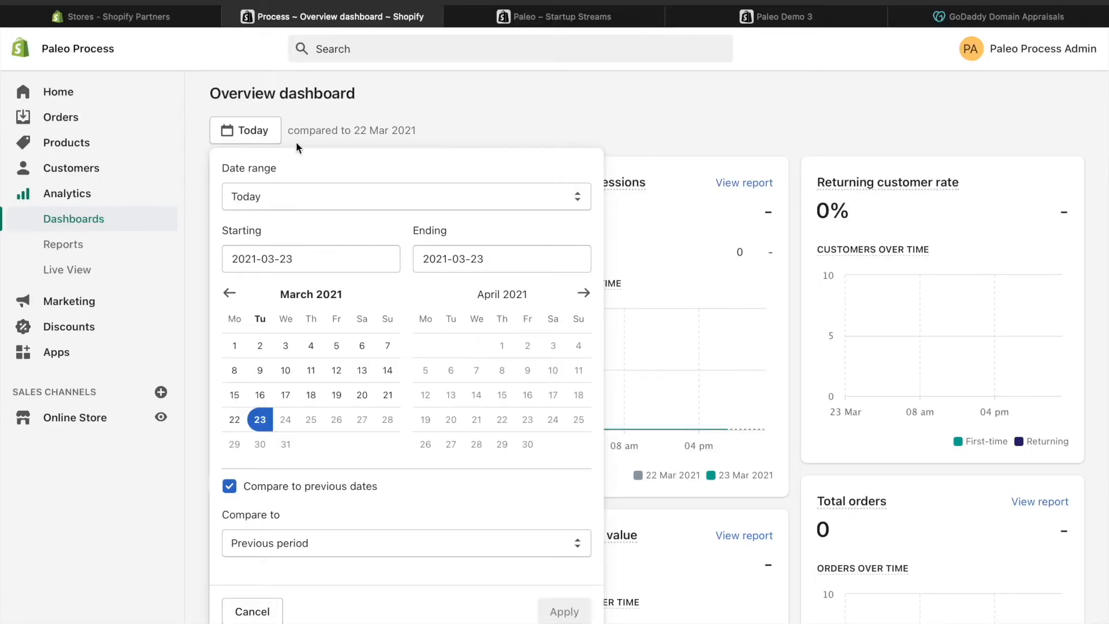
pyautogui.click(280, 141)
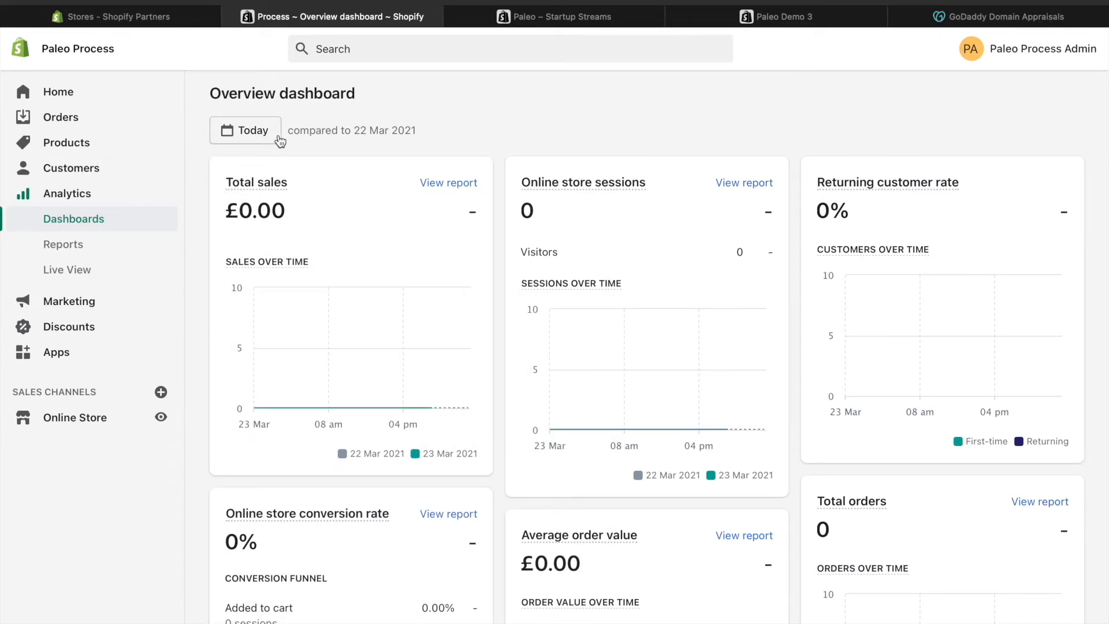
# Review the overview dashboard's conversion rate, order value, session, referrer, landing page and marketing sales reports.
pyautogui.scroll(-2, 503, 213)
pyautogui.scroll(-5, 389, 366)
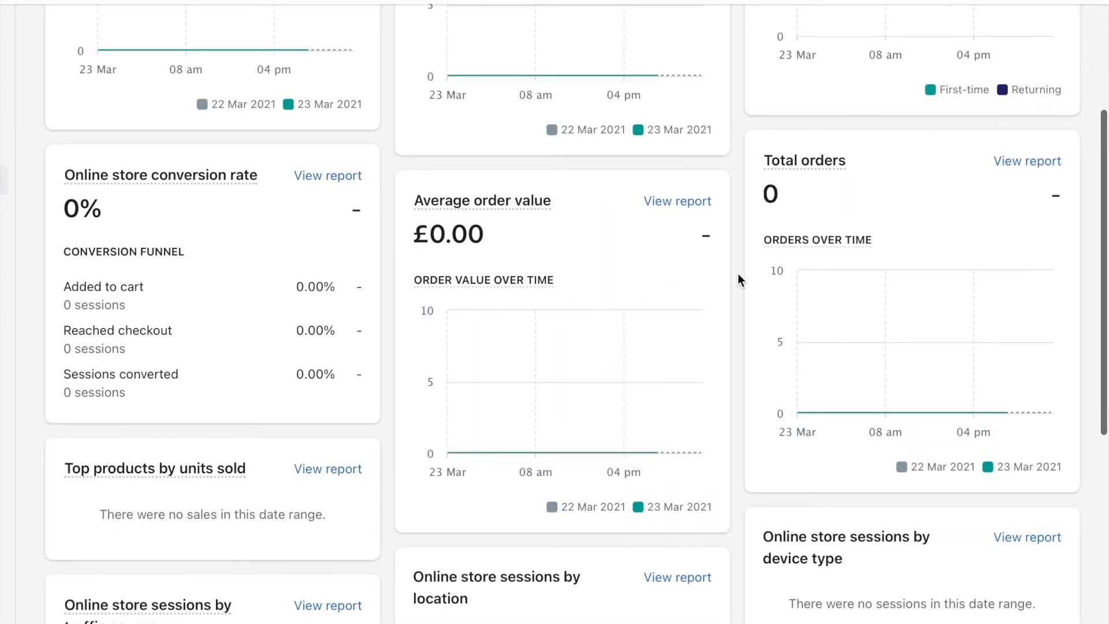
pyautogui.scroll(-6, 737, 276)
pyautogui.scroll(-1, 738, 279)
pyautogui.moveTo(187, 346)
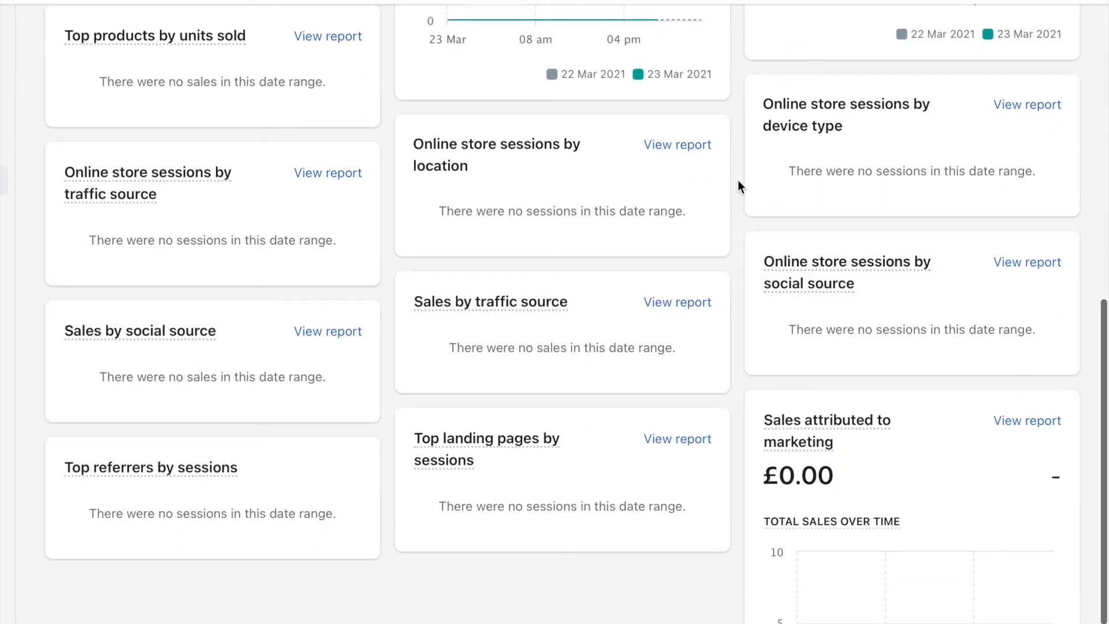
pyautogui.scroll(-4, 739, 184)
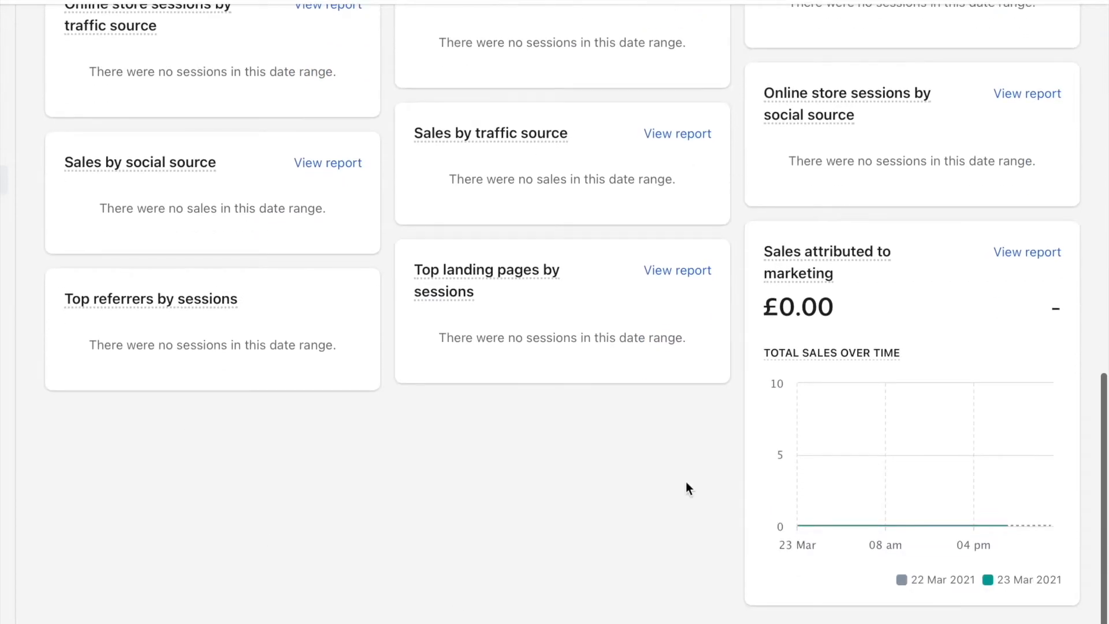
# Look through the overview dashboard and the analytics reports, and open the Live View of store visitors.
pyautogui.scroll(10, 727, 187)
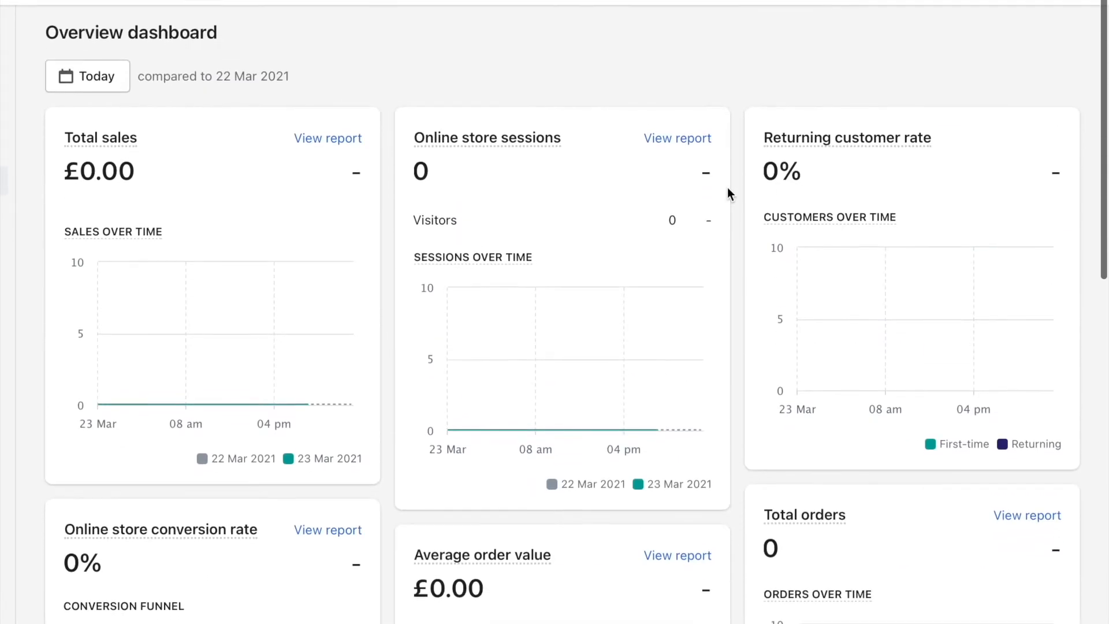
pyautogui.scroll(-5, 736, 183)
pyautogui.scroll(5, 736, 184)
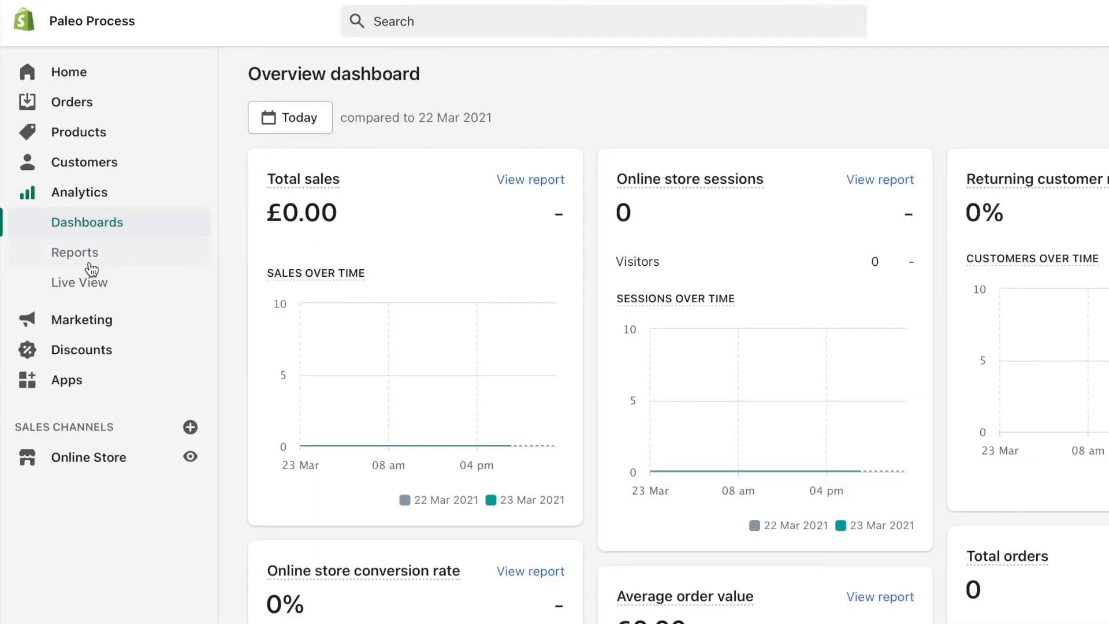
pyautogui.click(89, 261)
pyautogui.scroll(-4, 248, 227)
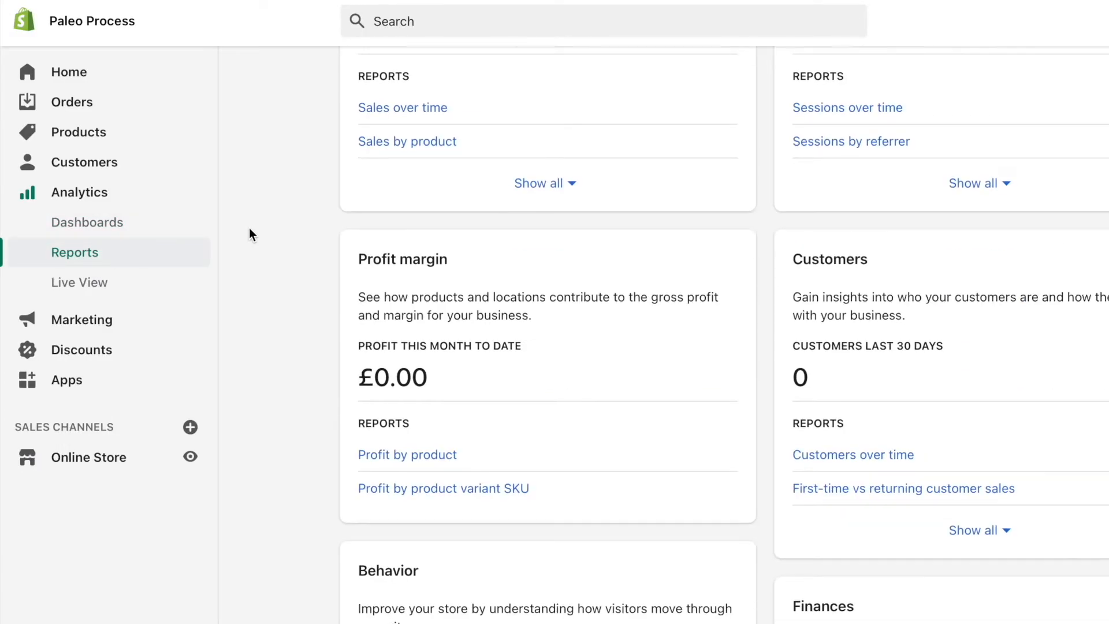
pyautogui.scroll(-6, 537, 462)
pyautogui.scroll(10, 537, 462)
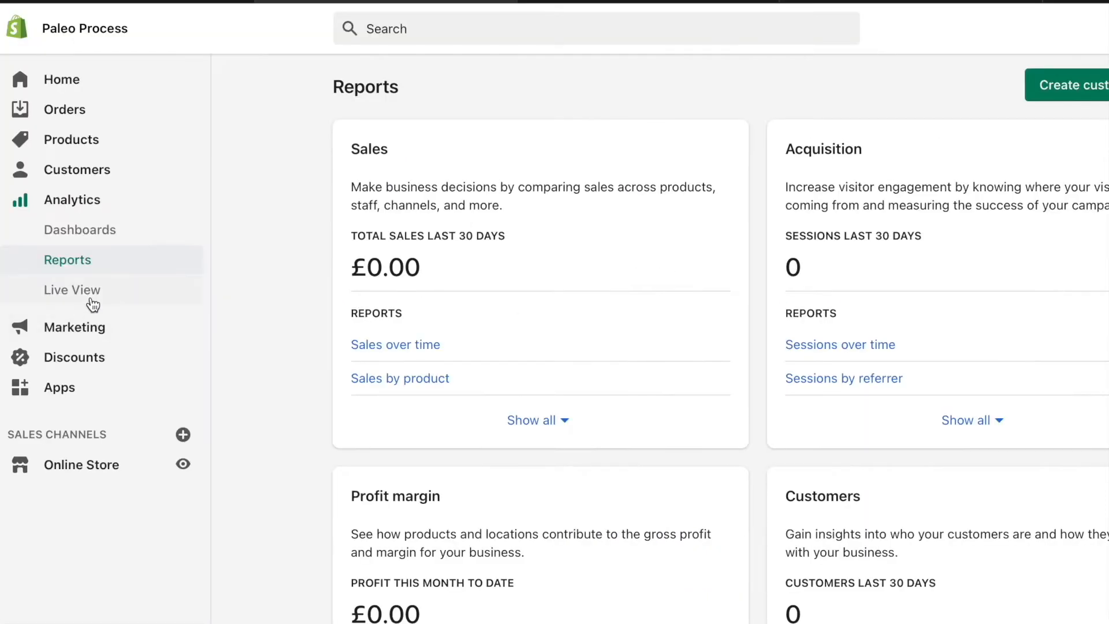
pyautogui.click(92, 298)
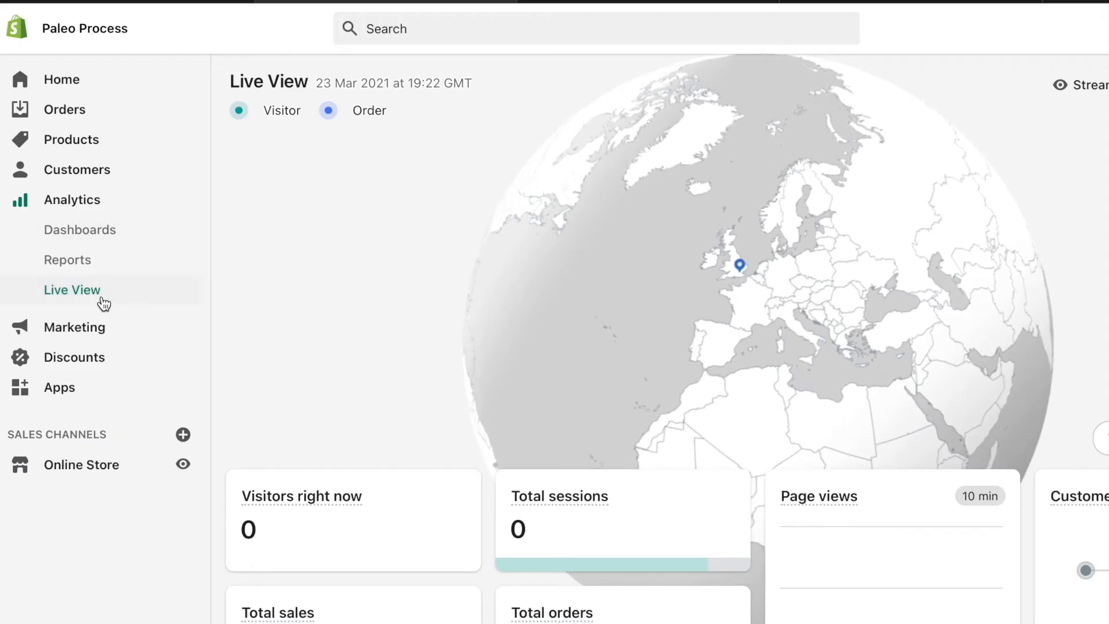
# Review the marketing overview's campaign results, recent marketing and suggested marketing apps.
pyautogui.click(94, 327)
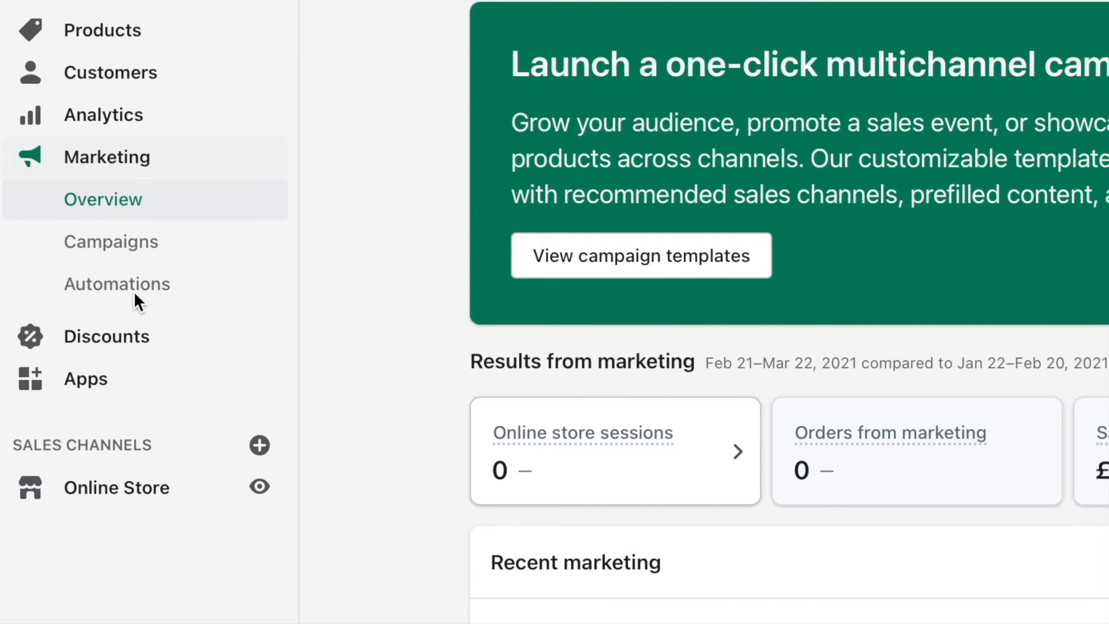
pyautogui.scroll(-3, 268, 165)
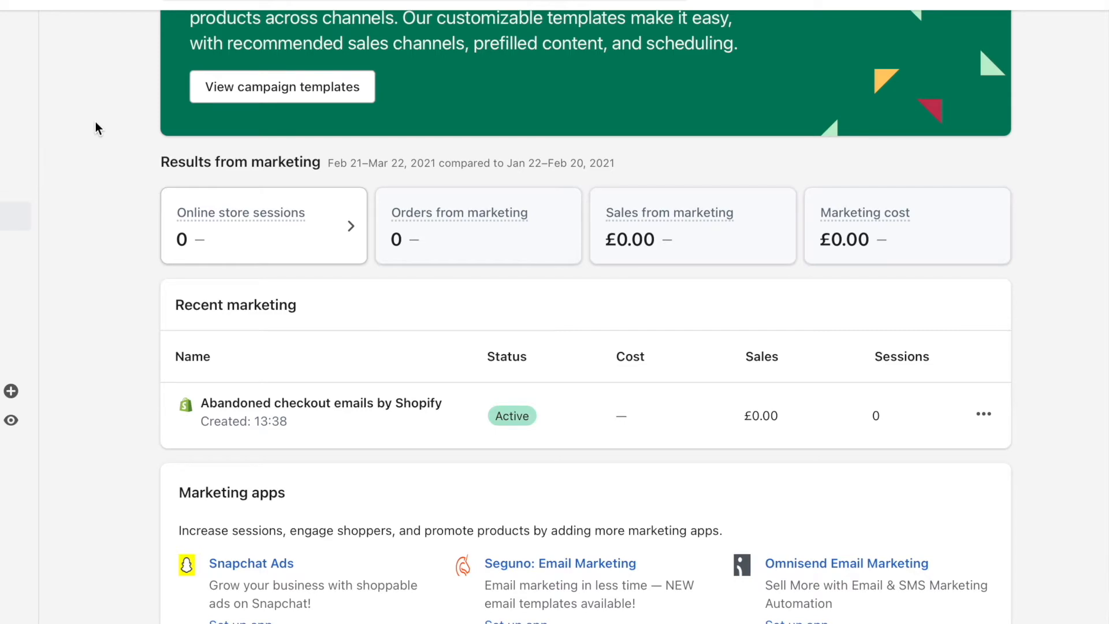
pyautogui.scroll(-1, 96, 122)
pyautogui.scroll(-3, 95, 122)
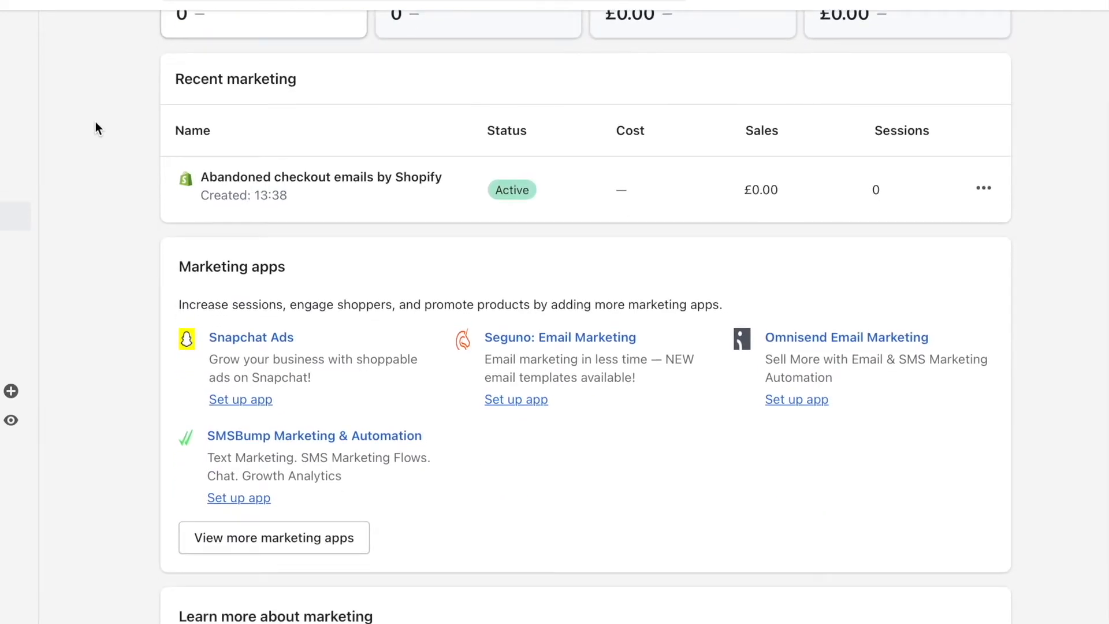
pyautogui.scroll(-3, 95, 122)
# Browse the activity types offered for a new marketing campaign, close them without choosing one, and view the marketing campaigns page.
pyautogui.click(954, 58)
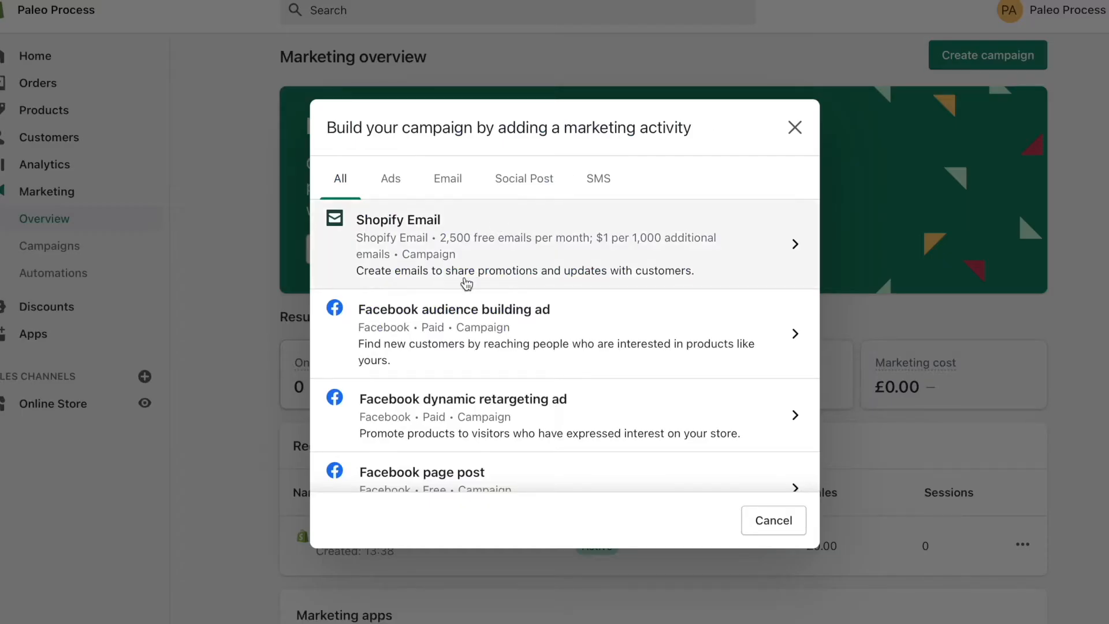
pyautogui.scroll(-4, 464, 332)
pyautogui.scroll(-1, 520, 353)
pyautogui.scroll(5, 520, 354)
pyautogui.click(390, 179)
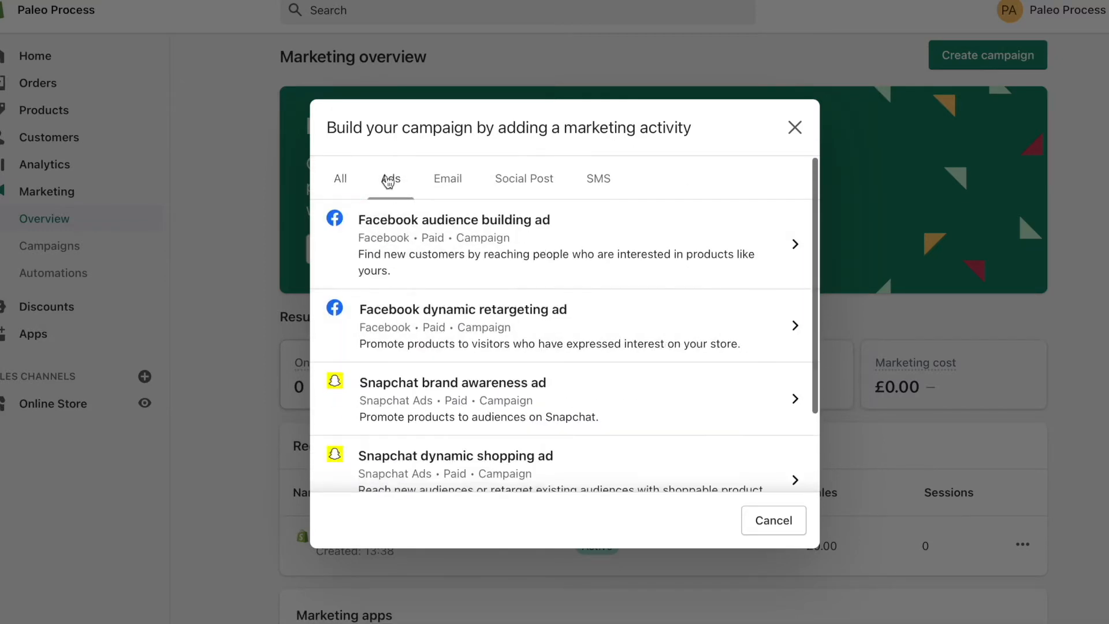
pyautogui.click(447, 178)
pyautogui.click(397, 179)
pyautogui.click(340, 179)
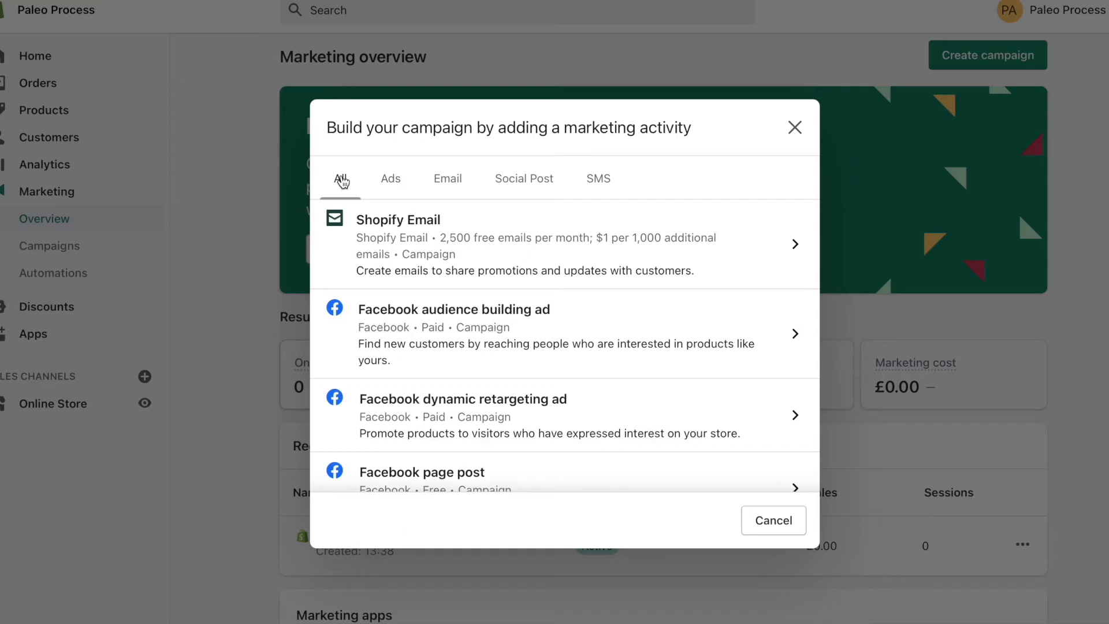
pyautogui.scroll(-2, 495, 328)
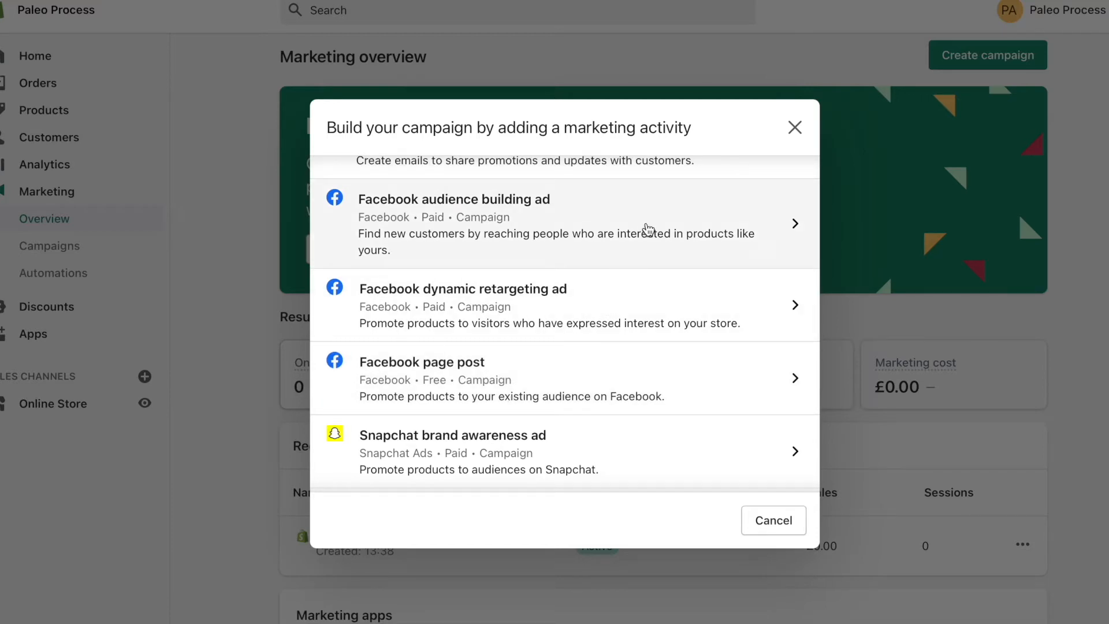
pyautogui.click(794, 127)
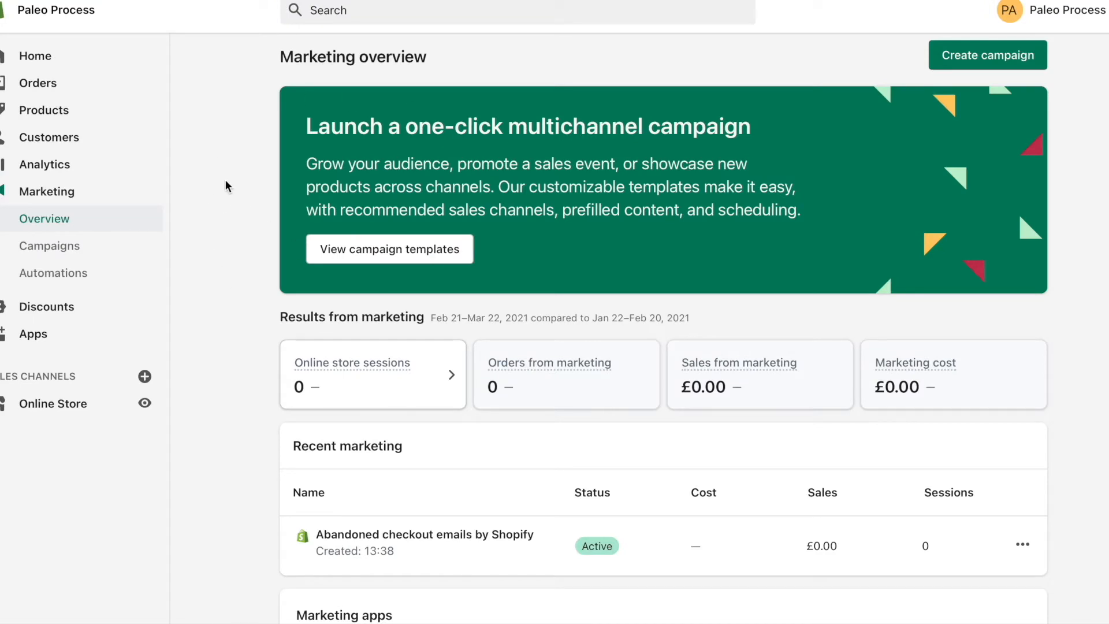
pyautogui.click(74, 247)
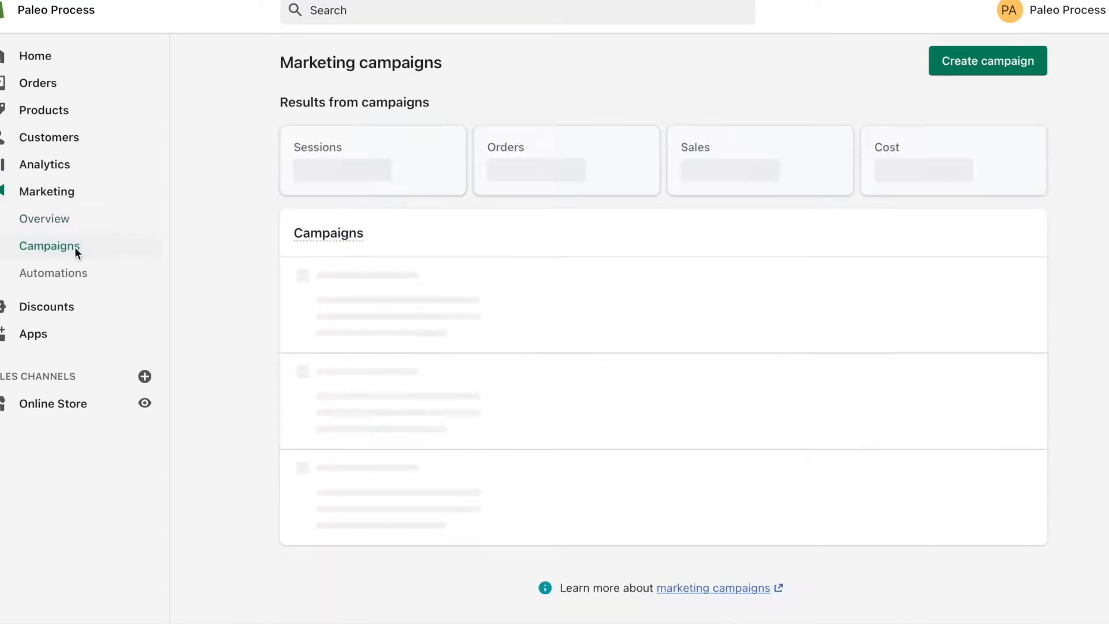
# Start a new discount code of the Percentage type and fill in an automatically generated code.
pyautogui.click(52, 307)
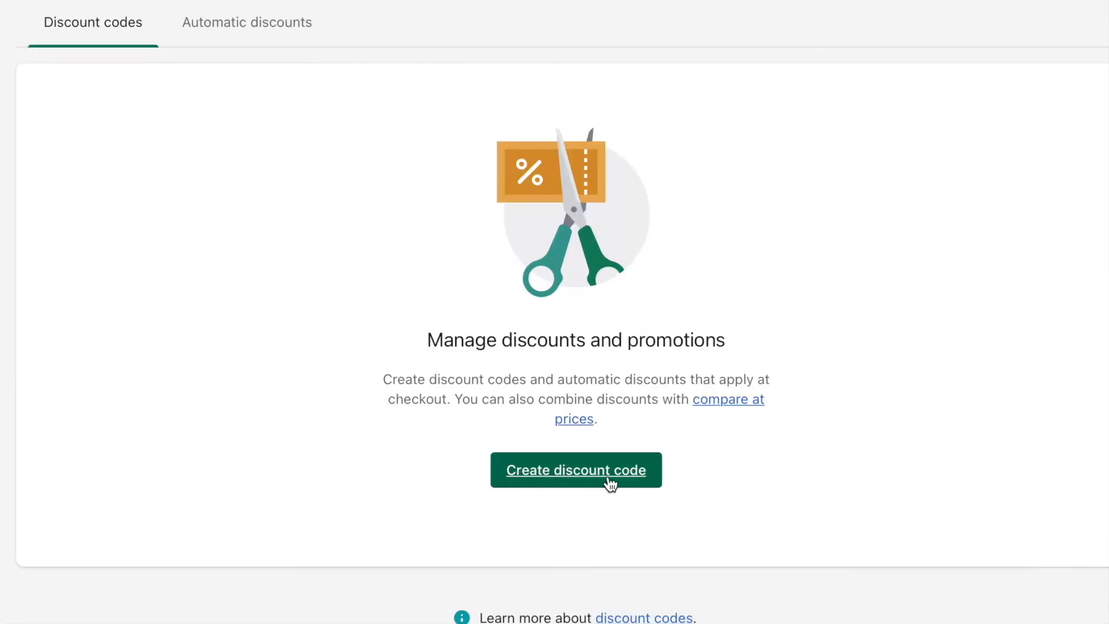
pyautogui.click(677, 469)
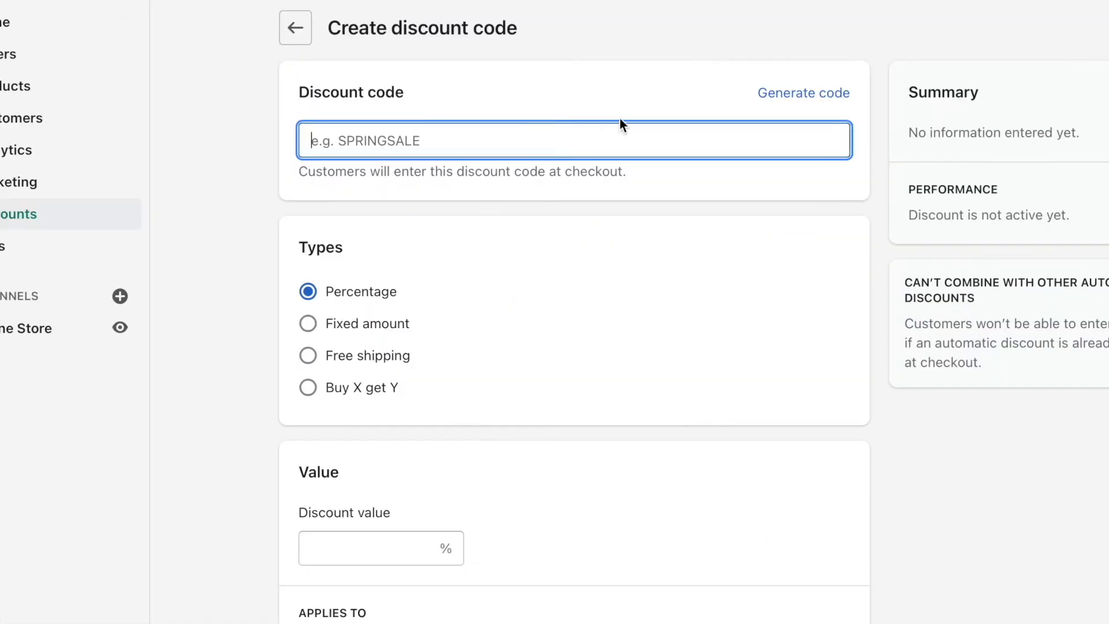
pyautogui.click(803, 103)
pyautogui.click(808, 102)
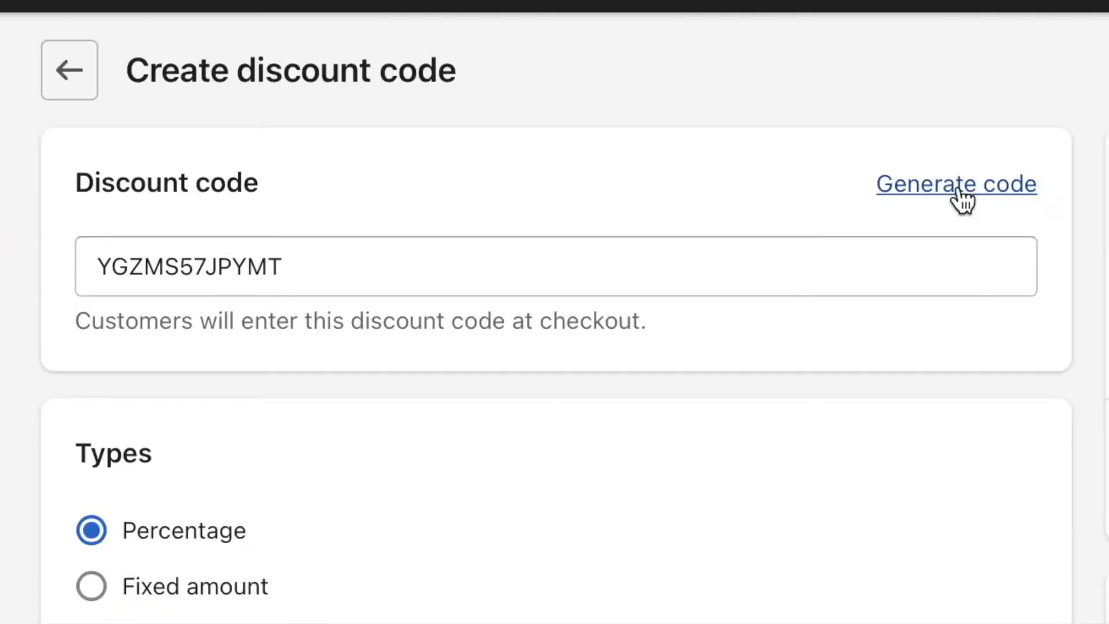
pyautogui.click(959, 196)
pyautogui.click(959, 196)
pyautogui.doubleClick(485, 265)
pyautogui.click(511, 180)
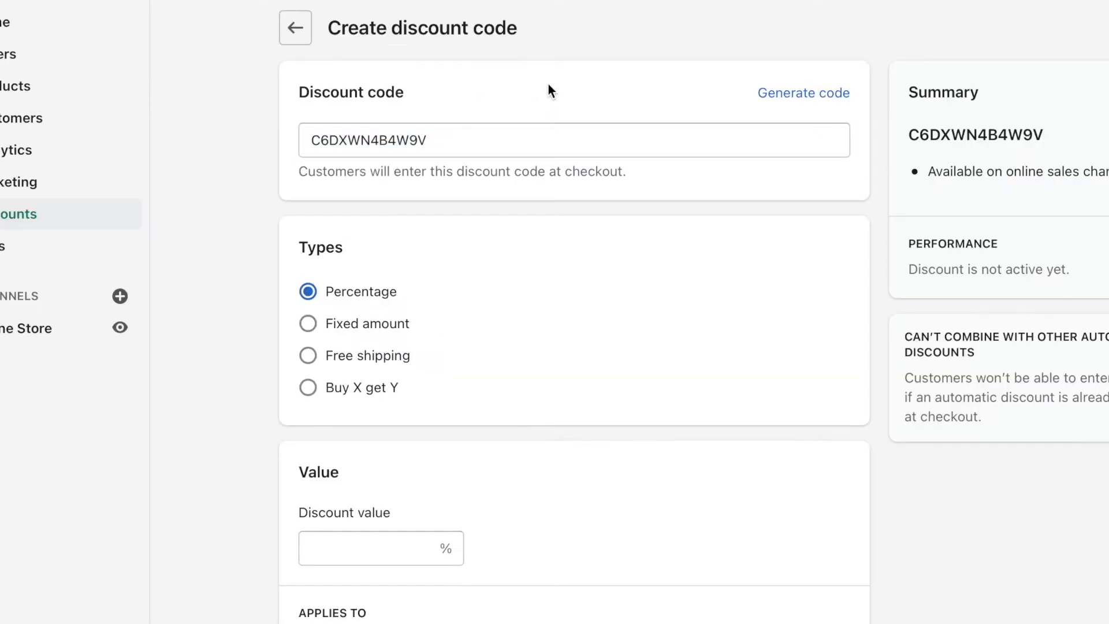
pyautogui.click(839, 94)
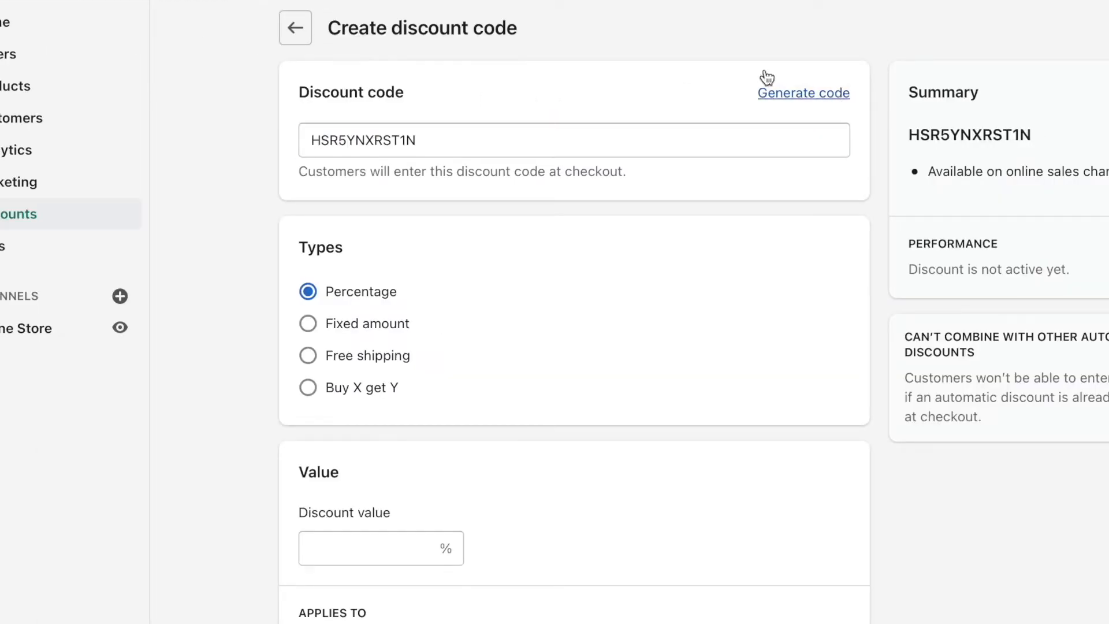
pyautogui.click(430, 138)
# Set the discount value to 20% for all products.
pyautogui.scroll(-3, 609, 55)
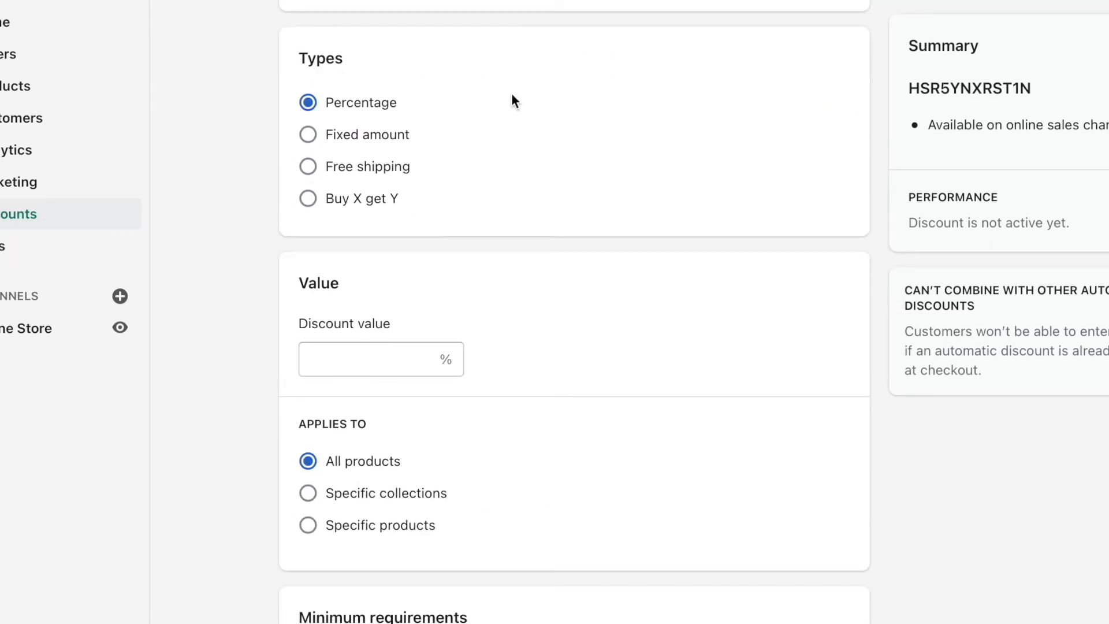
pyautogui.click(371, 349)
pyautogui.write('20')
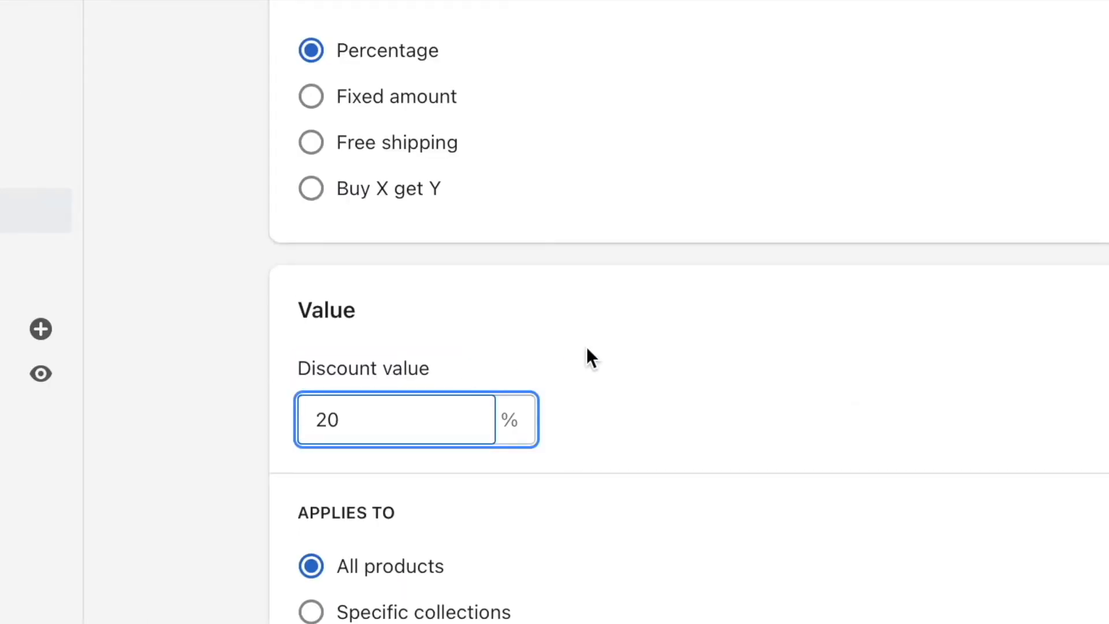
# Limit the discount to one use per customer and save the discount code.
pyautogui.scroll(-6, 587, 346)
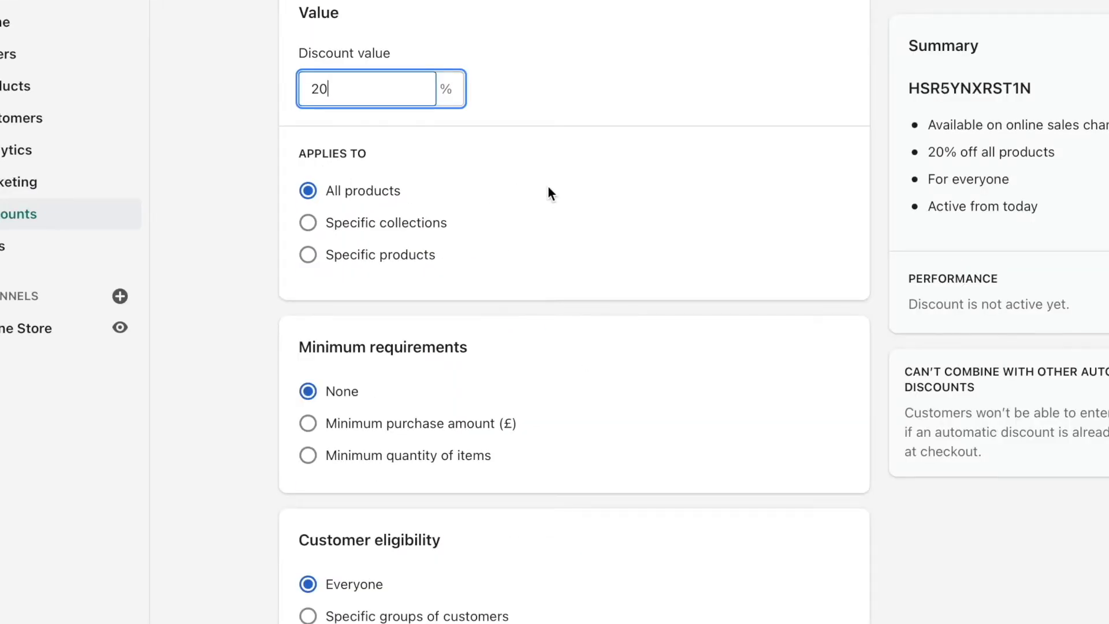
pyautogui.scroll(-4, 549, 187)
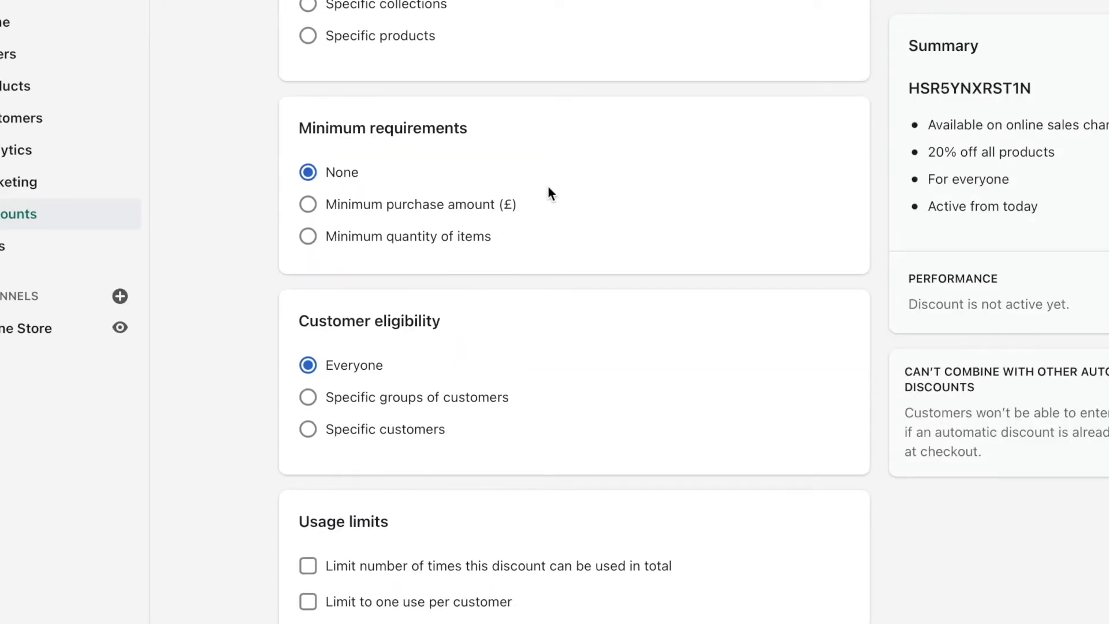
pyautogui.scroll(-4, 604, 270)
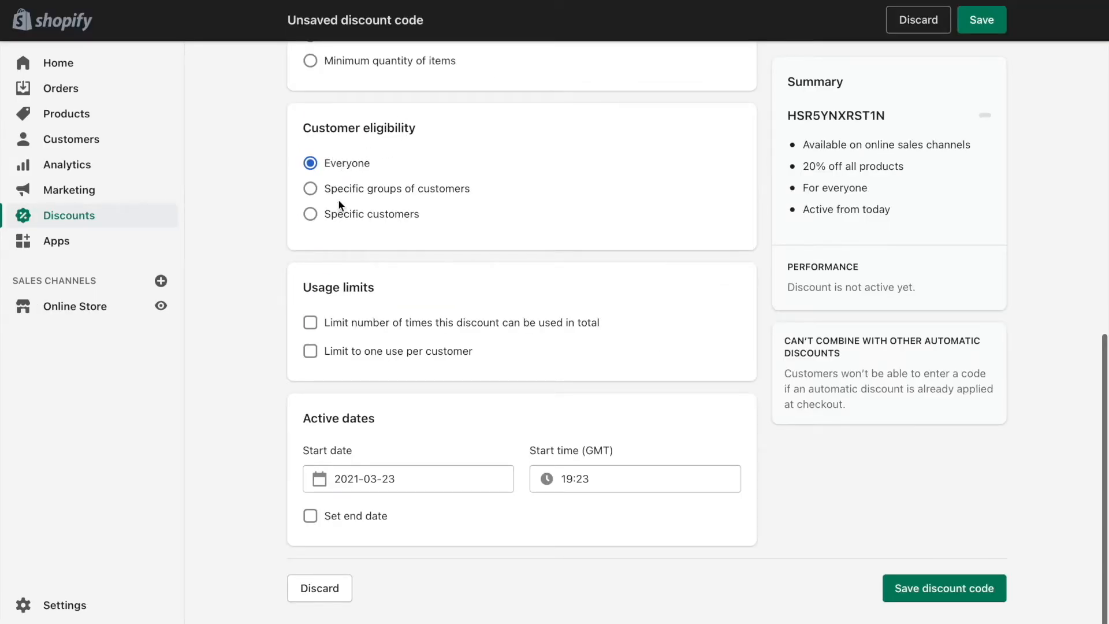
pyautogui.click(365, 354)
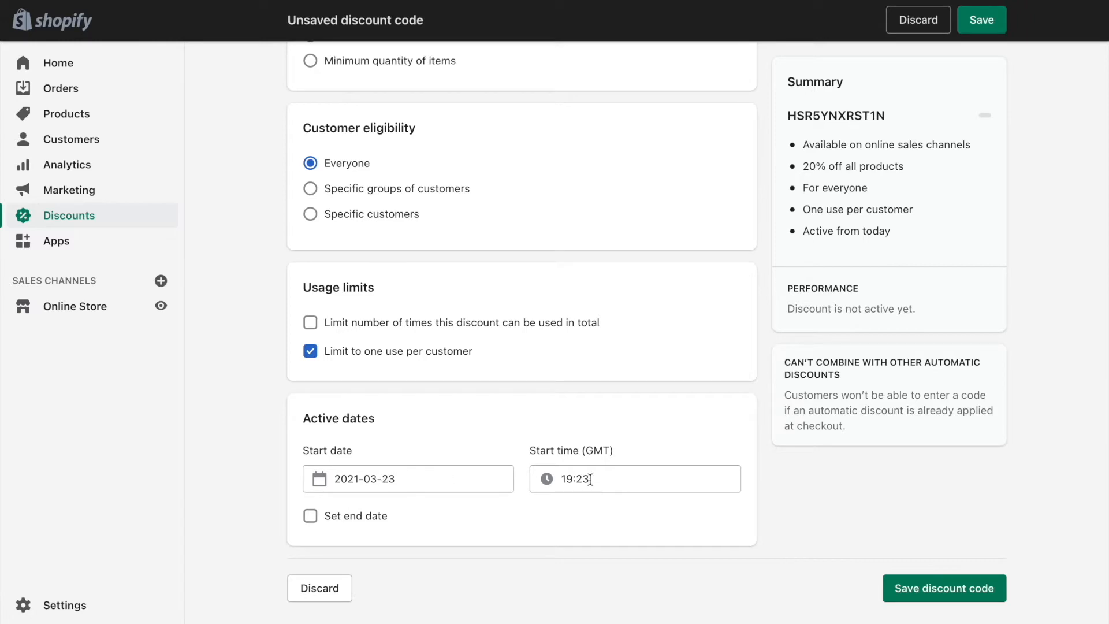
pyautogui.scroll(10, 630, 299)
pyautogui.click(982, 27)
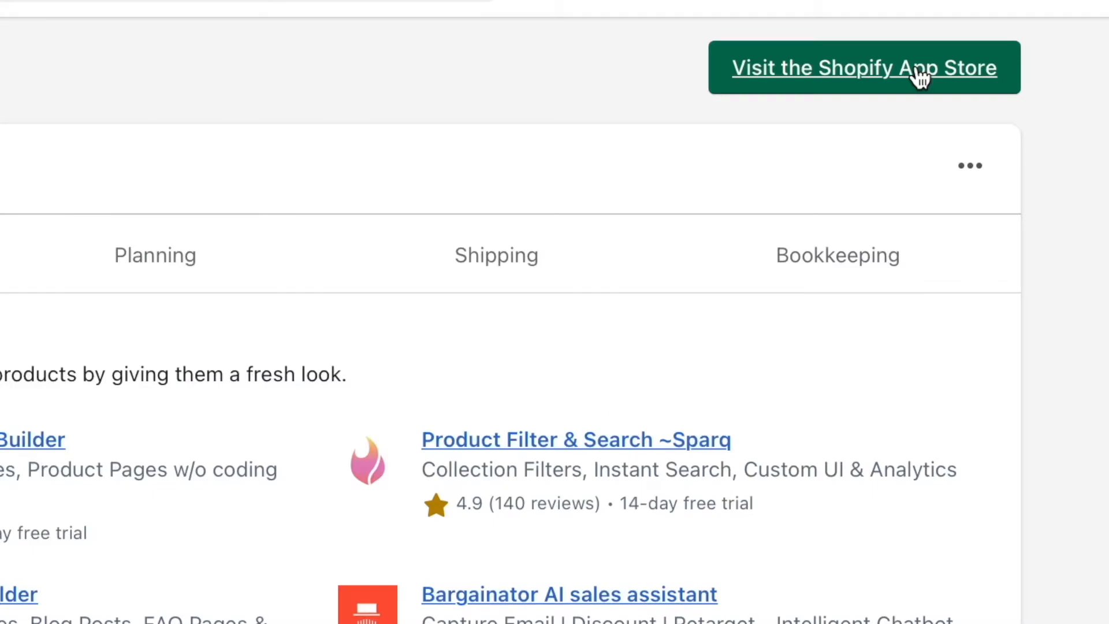
# Search the Shopify App Store for "digital" and open the Digital Downloads app by Shopify.
pyautogui.click(919, 77)
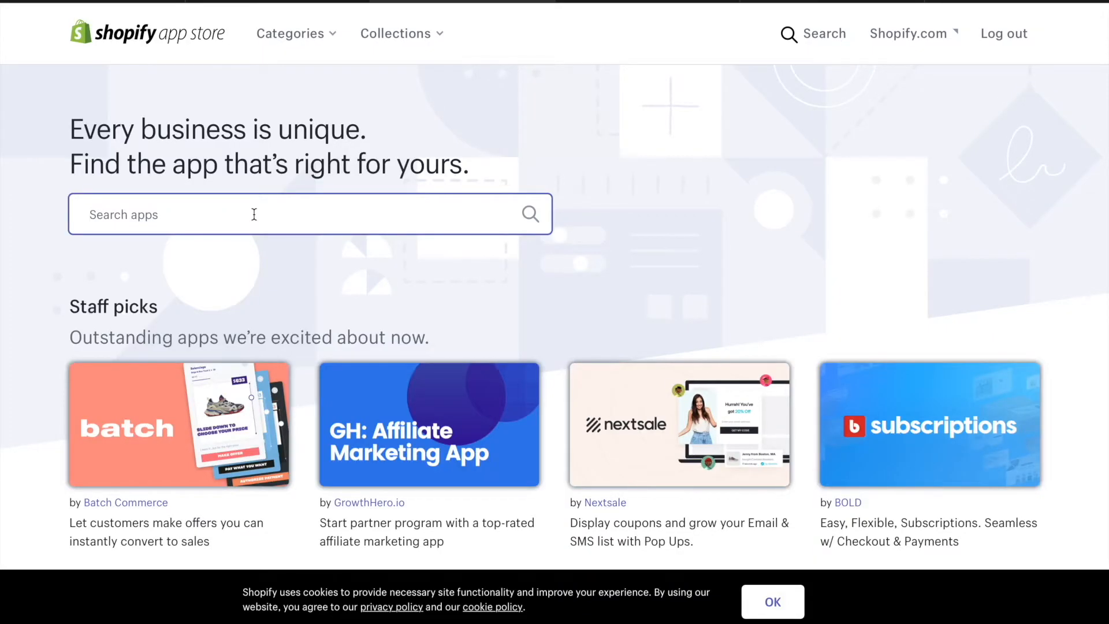
pyautogui.write('digital')
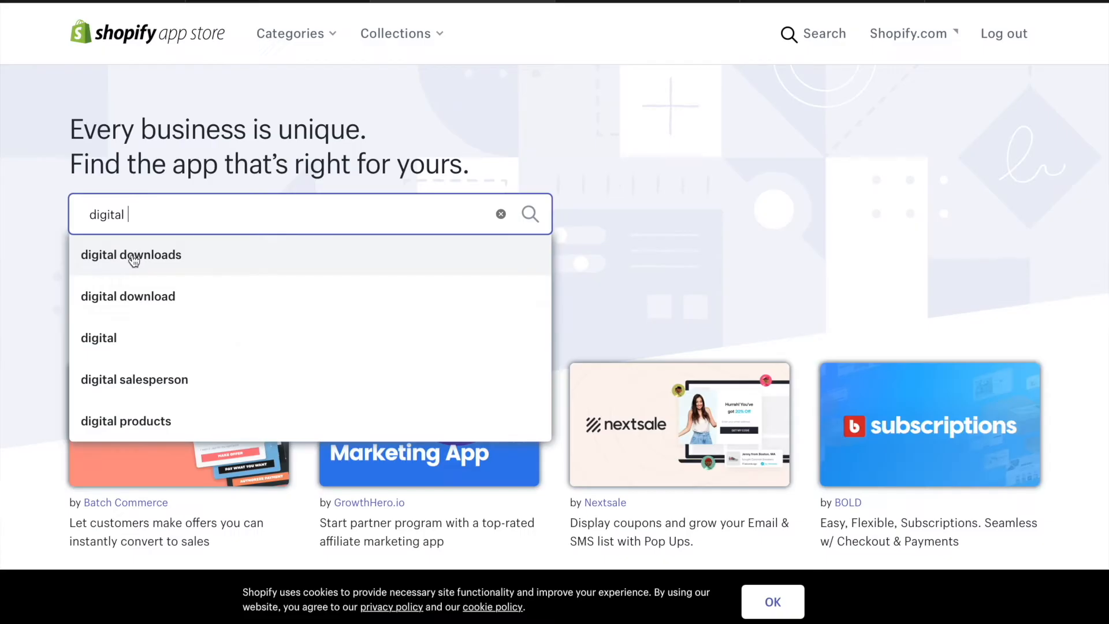
pyautogui.click(151, 258)
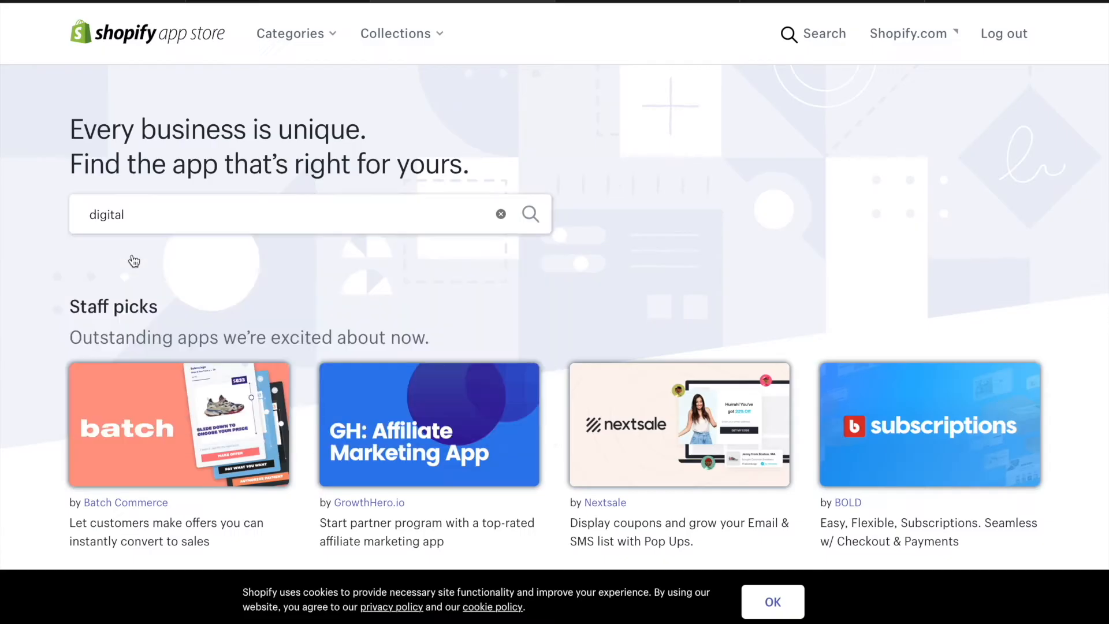
pyautogui.scroll(-4, 456, 148)
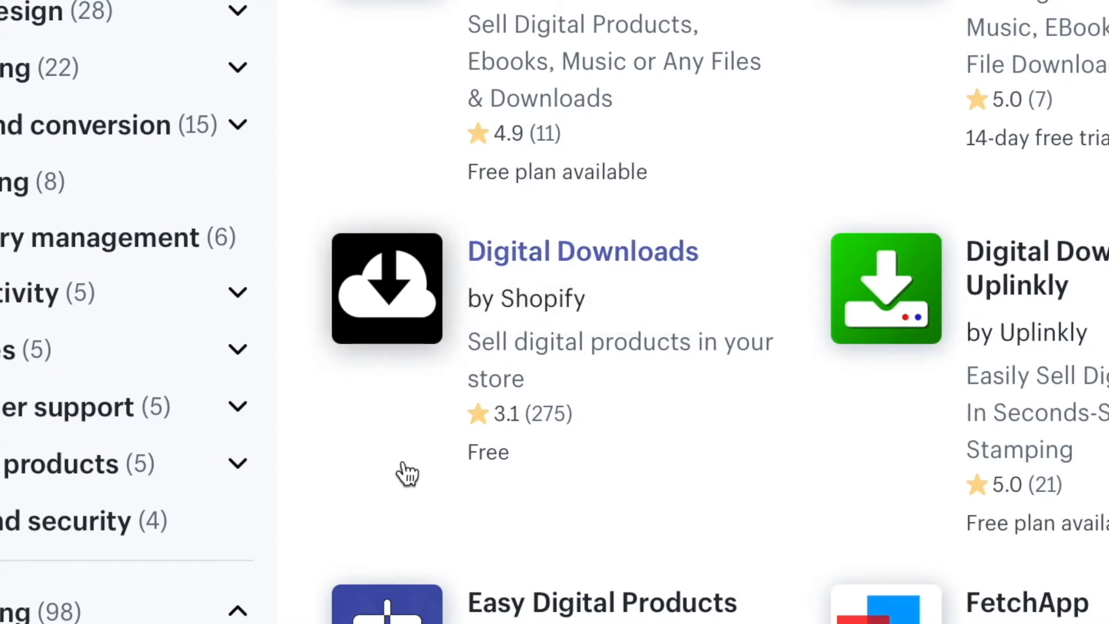
pyautogui.click(392, 317)
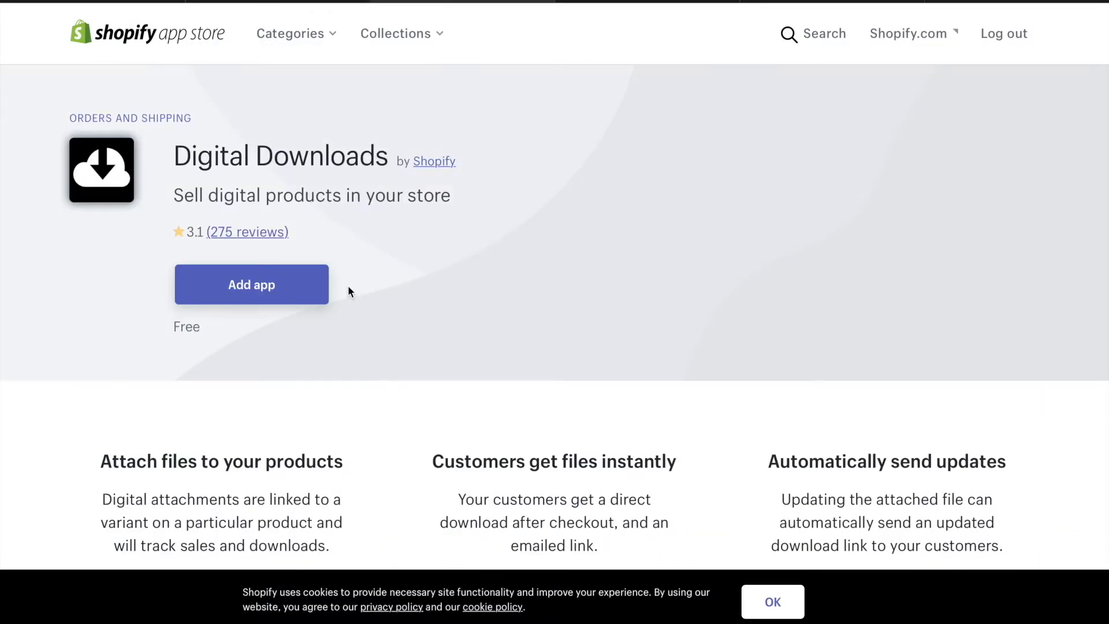
# Add the free Digital Downloads app to the store and approve its installation.
pyautogui.scroll(-1, 316, 139)
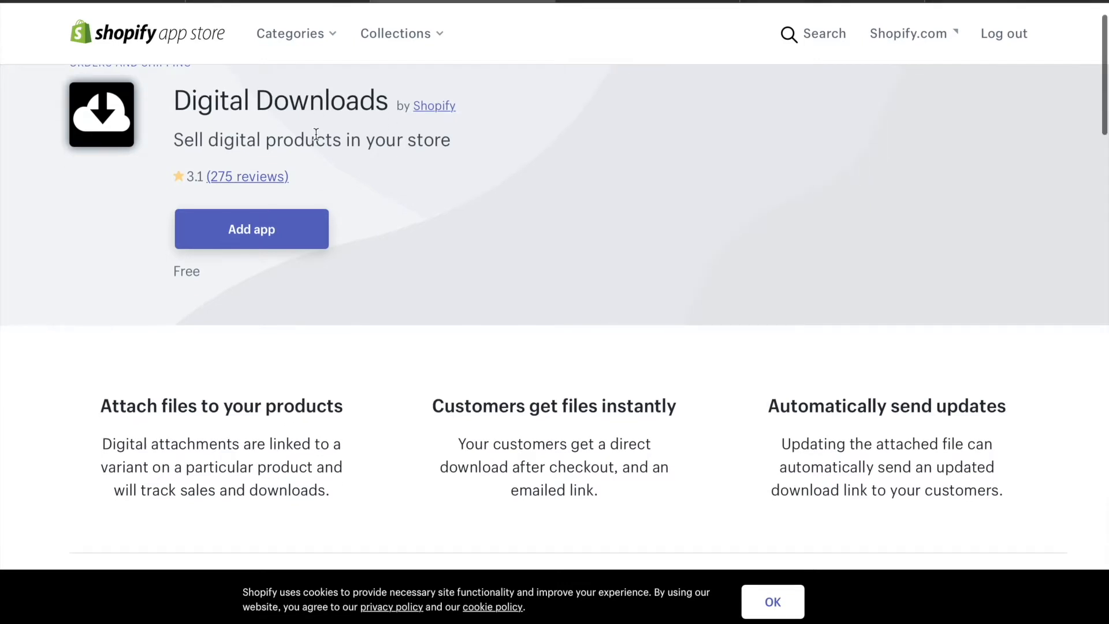
pyautogui.scroll(1, 323, 283)
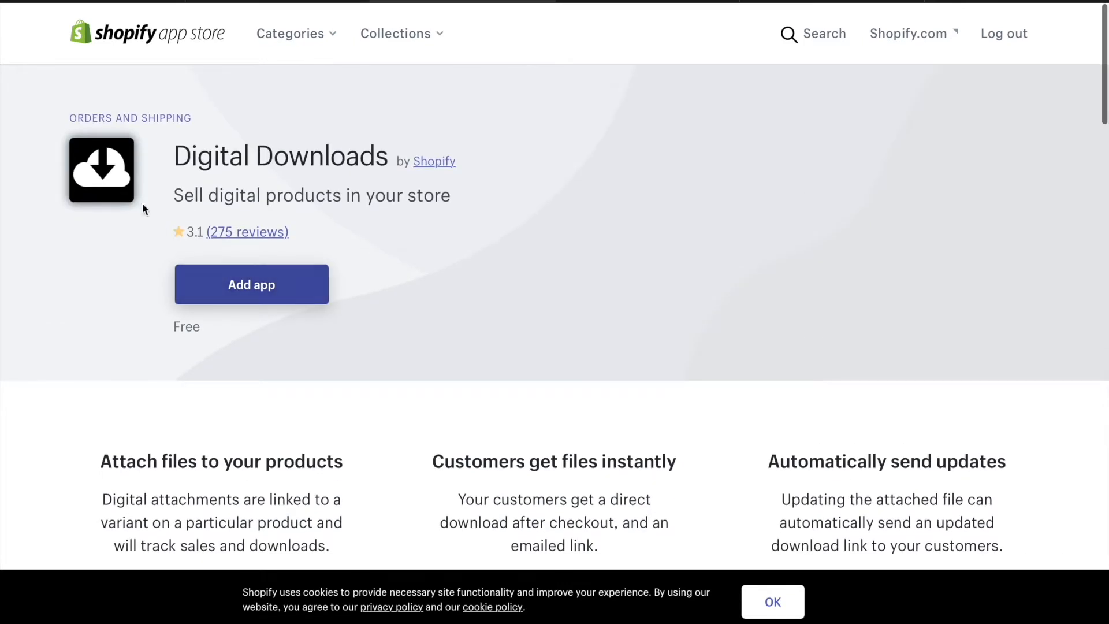
pyautogui.click(260, 291)
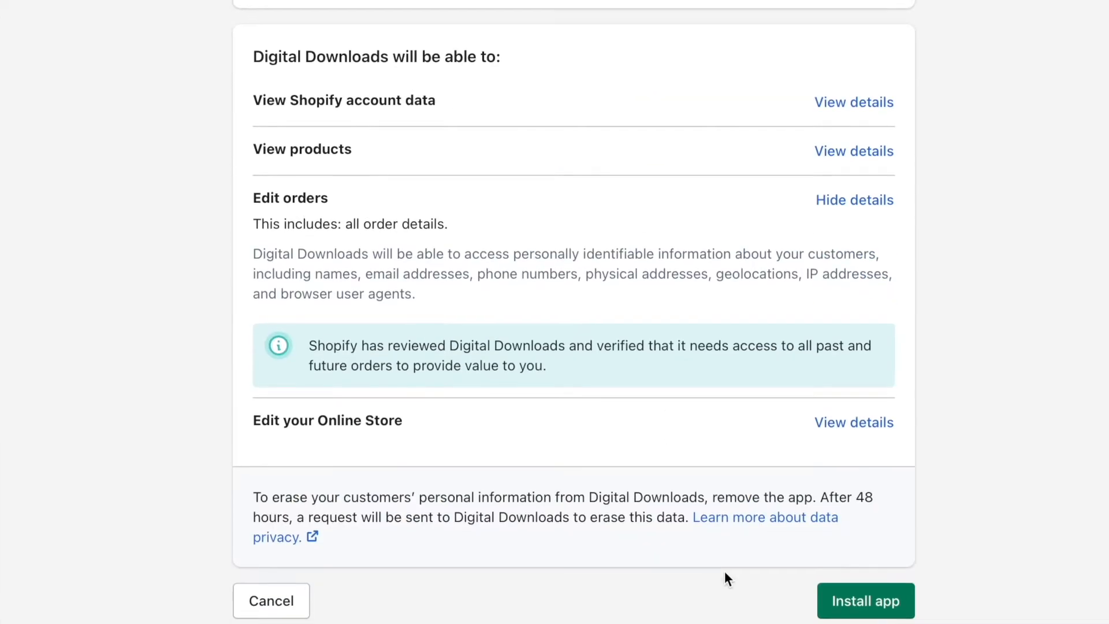
pyautogui.click(857, 604)
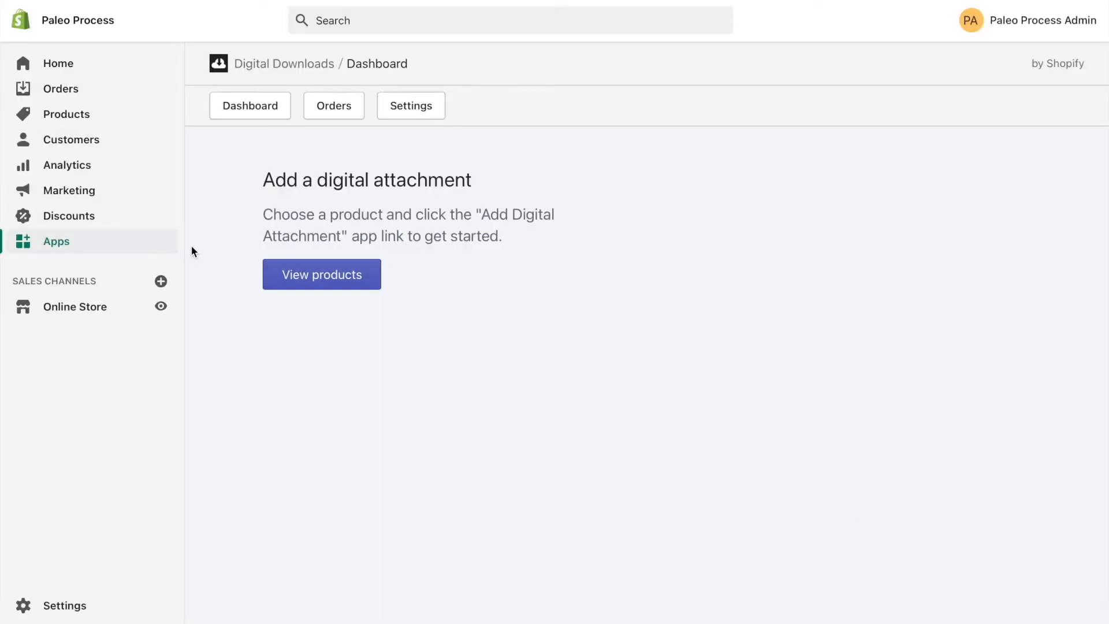
# Check the installed apps list and open the Paleo Diet Ebook product.
pyautogui.click(66, 247)
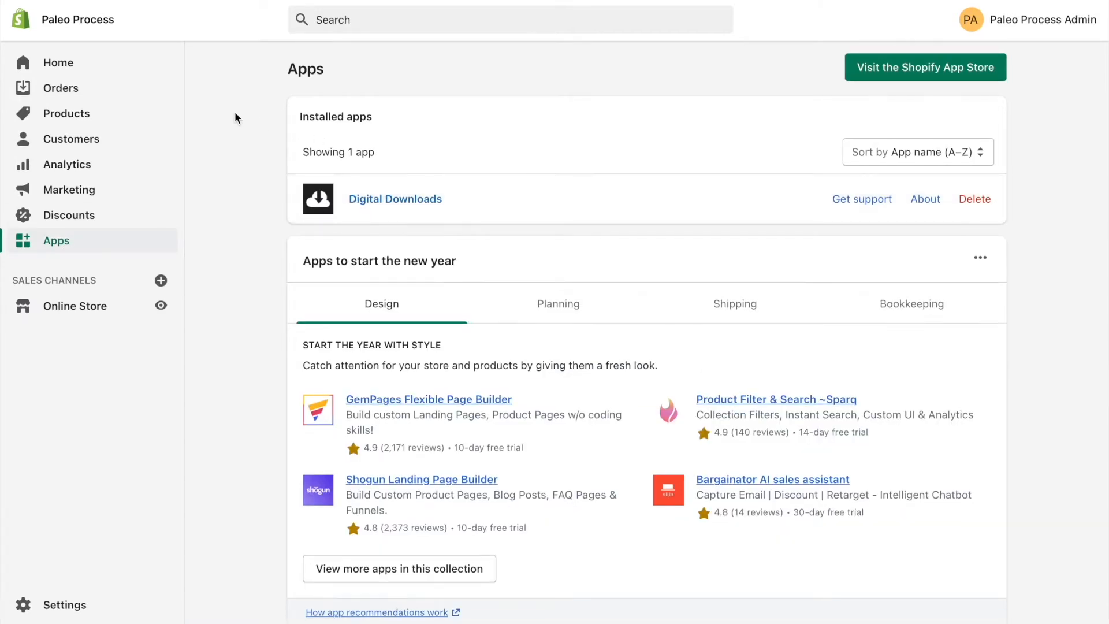
pyautogui.click(89, 125)
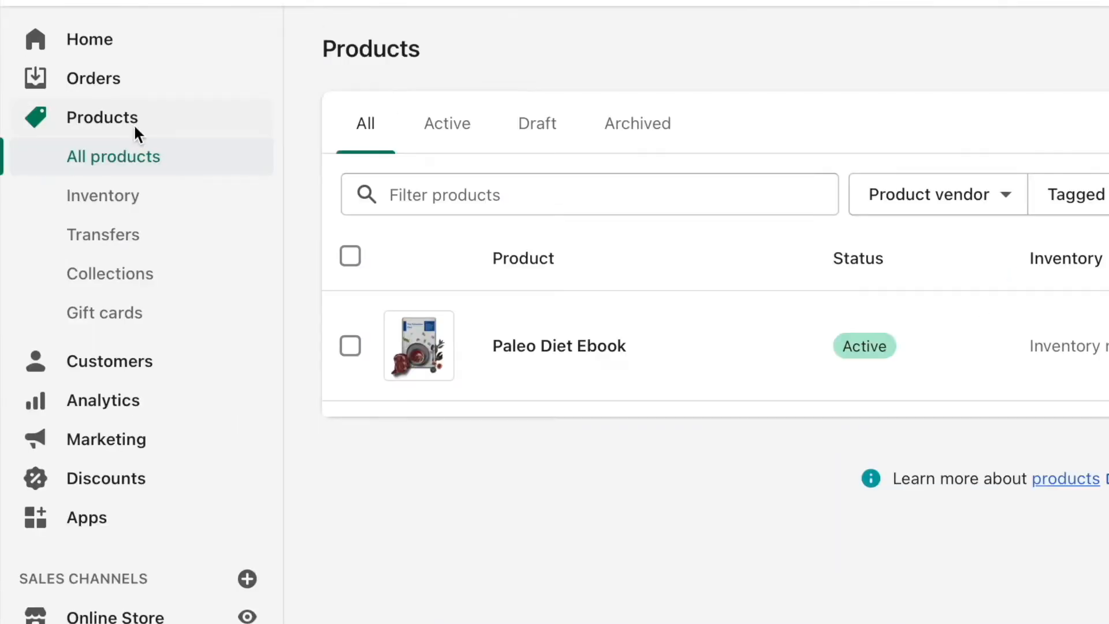
pyautogui.click(592, 358)
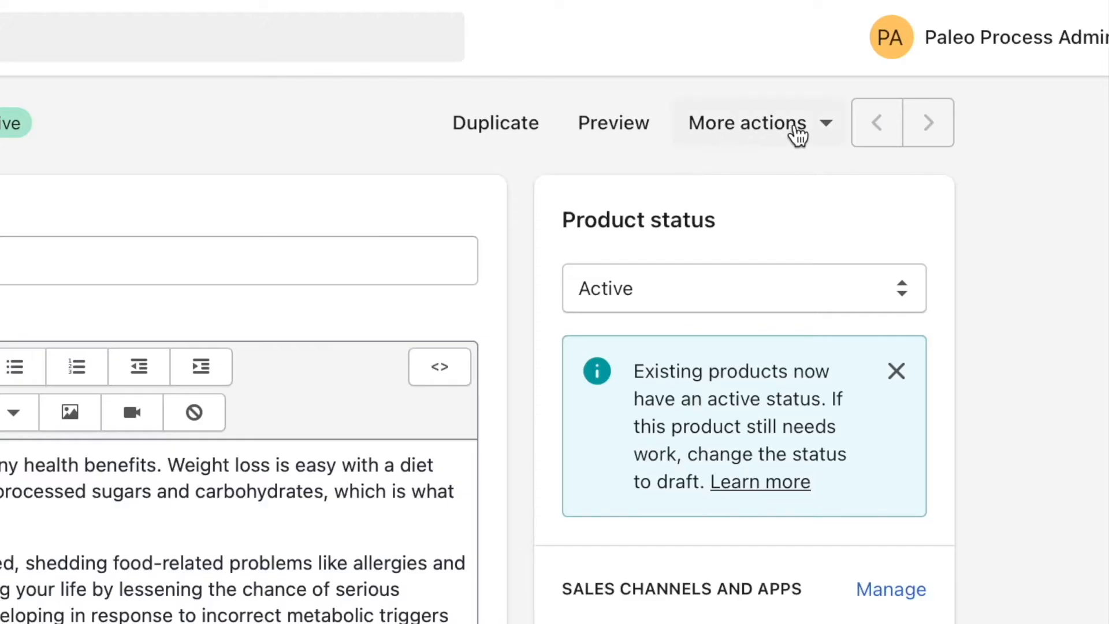
# Add a digital attachment to the Paleo Diet Ebook product by uploading The Paleolithic Diet.pdf from the Ebooks folder.
pyautogui.click(799, 134)
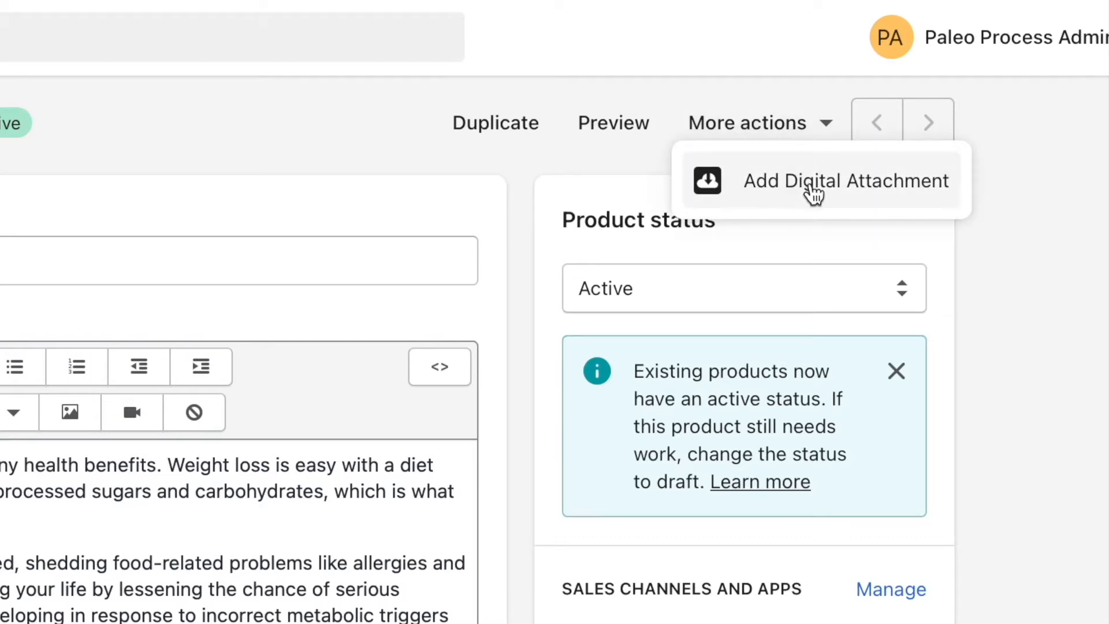
pyautogui.click(874, 191)
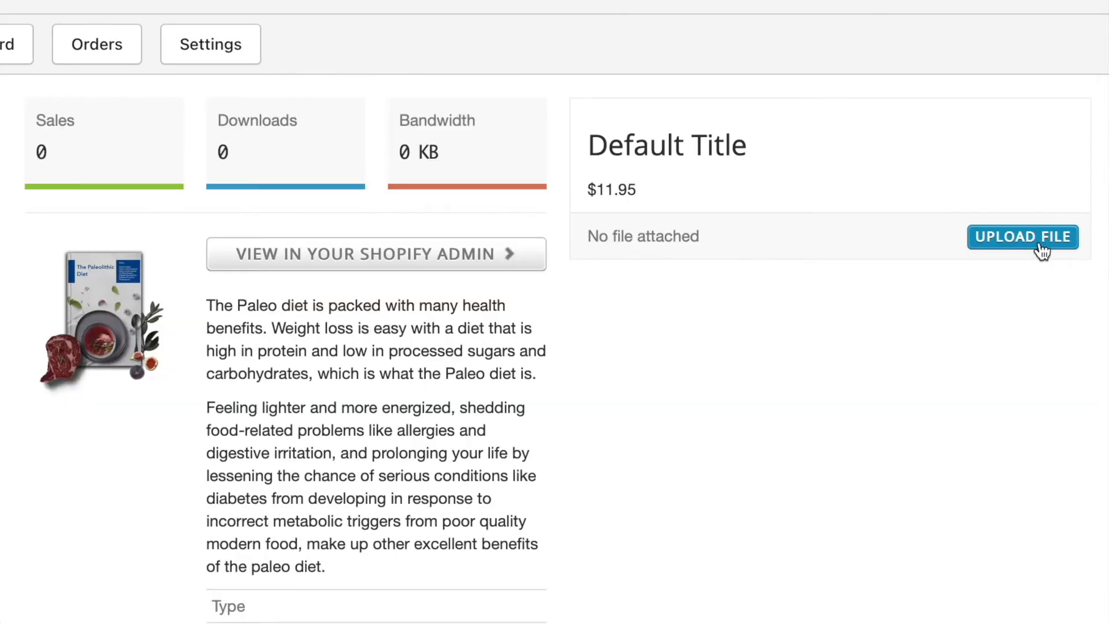
pyautogui.click(982, 239)
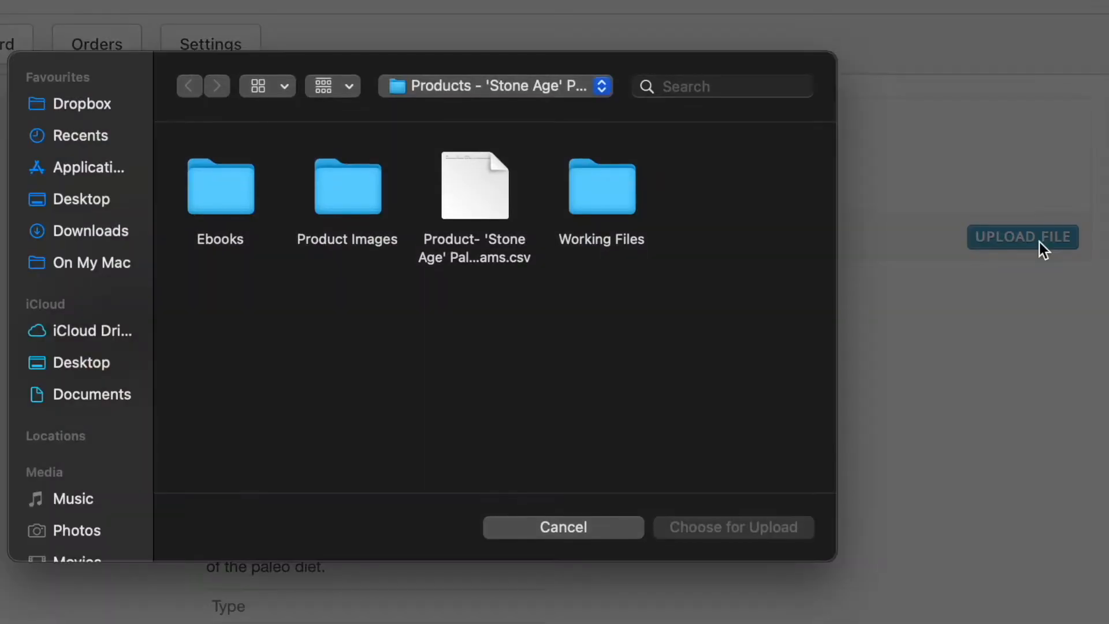
pyautogui.doubleClick(201, 203)
pyautogui.click(212, 175)
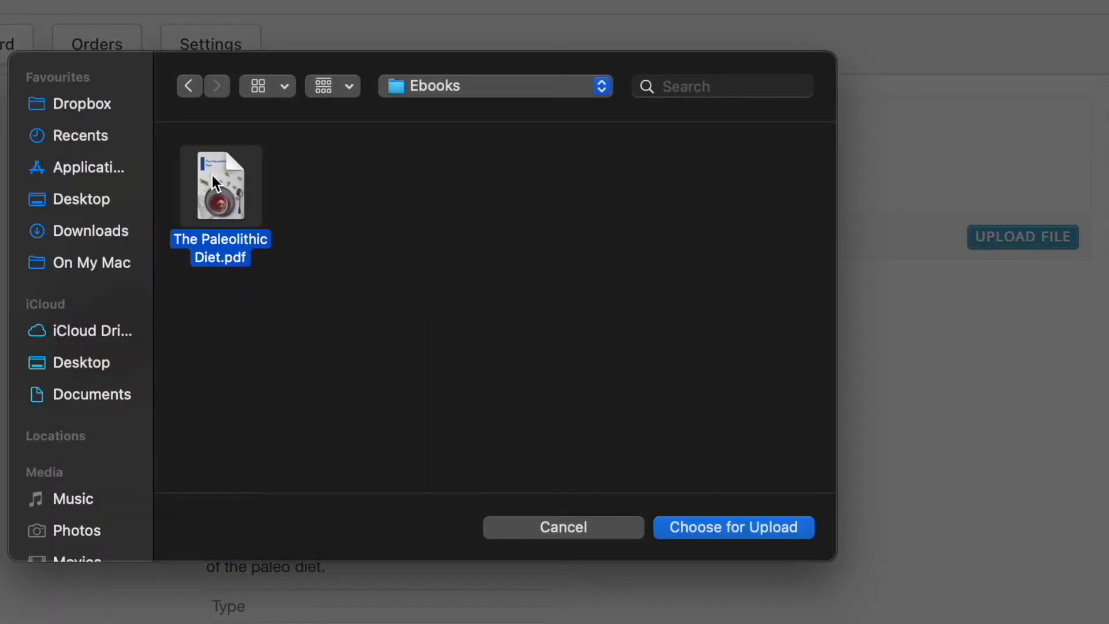
pyautogui.click(719, 528)
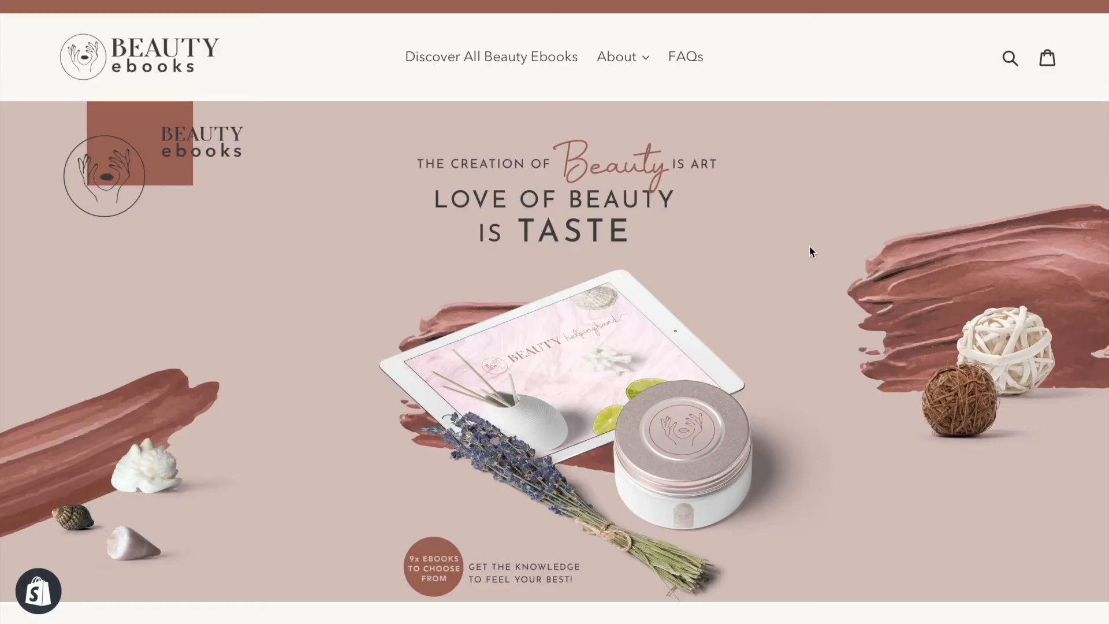
# Look through the Beauty Ebooks storefront home page and the store's product list.
pyautogui.scroll(-7, 810, 251)
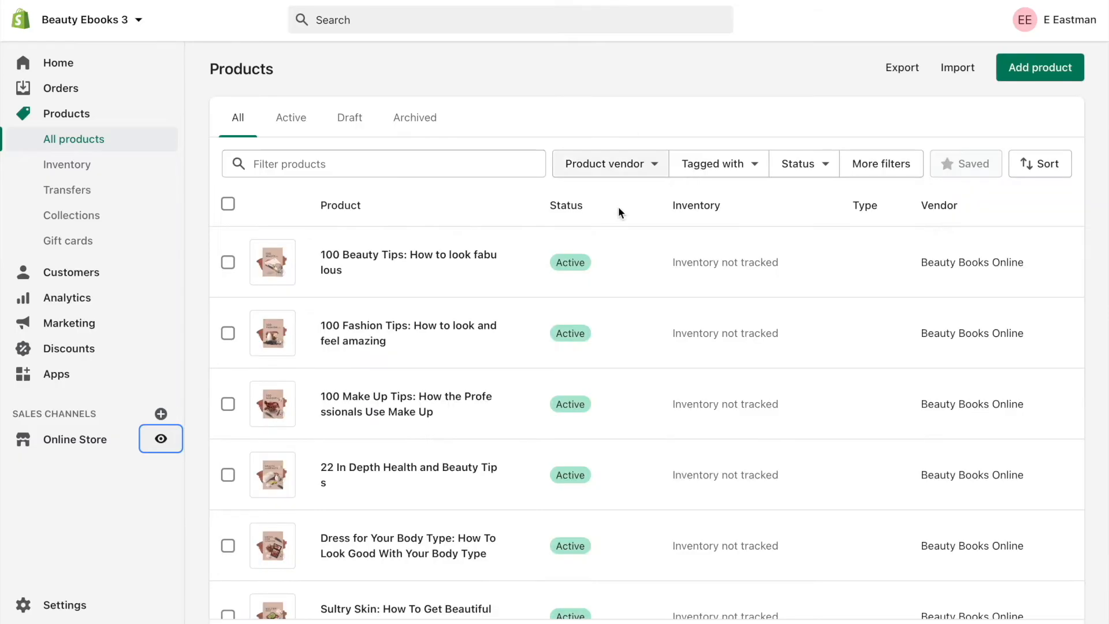
pyautogui.scroll(-3, 609, 242)
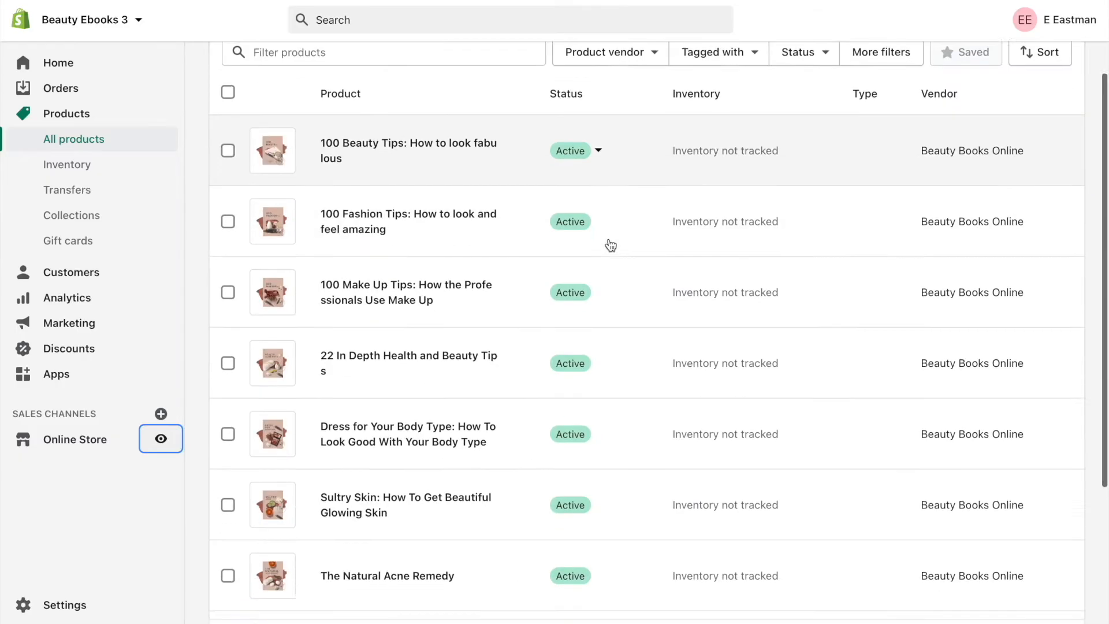
pyautogui.scroll(1, 609, 245)
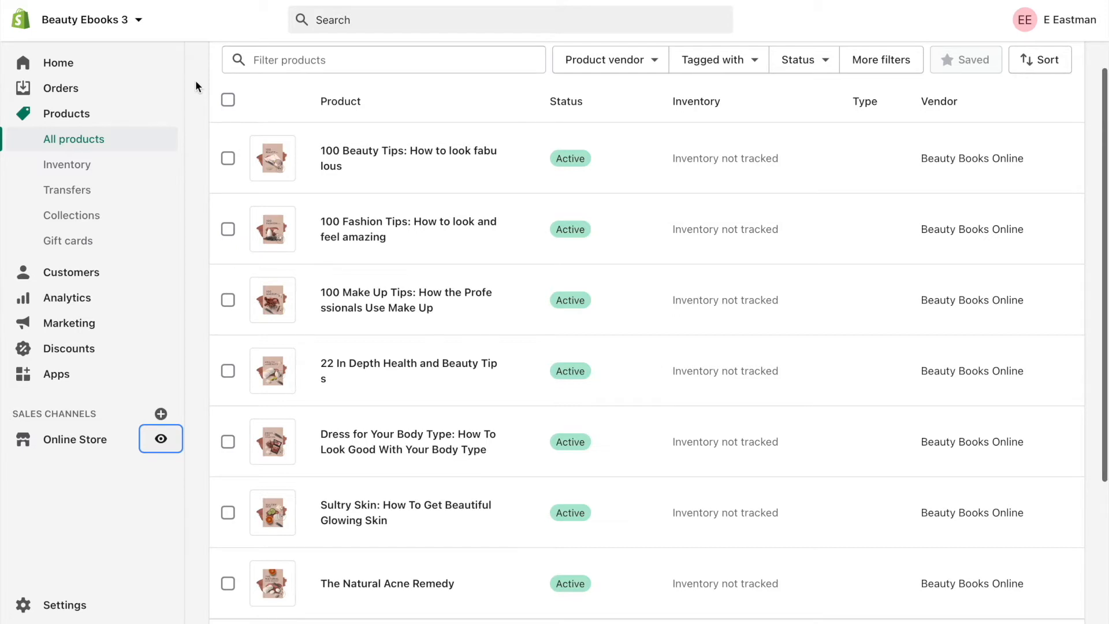
pyautogui.scroll(-1, 195, 86)
# Open the product 100 Beauty Tips: How to look fabulous and go to its digital attachment.
pyautogui.click(393, 138)
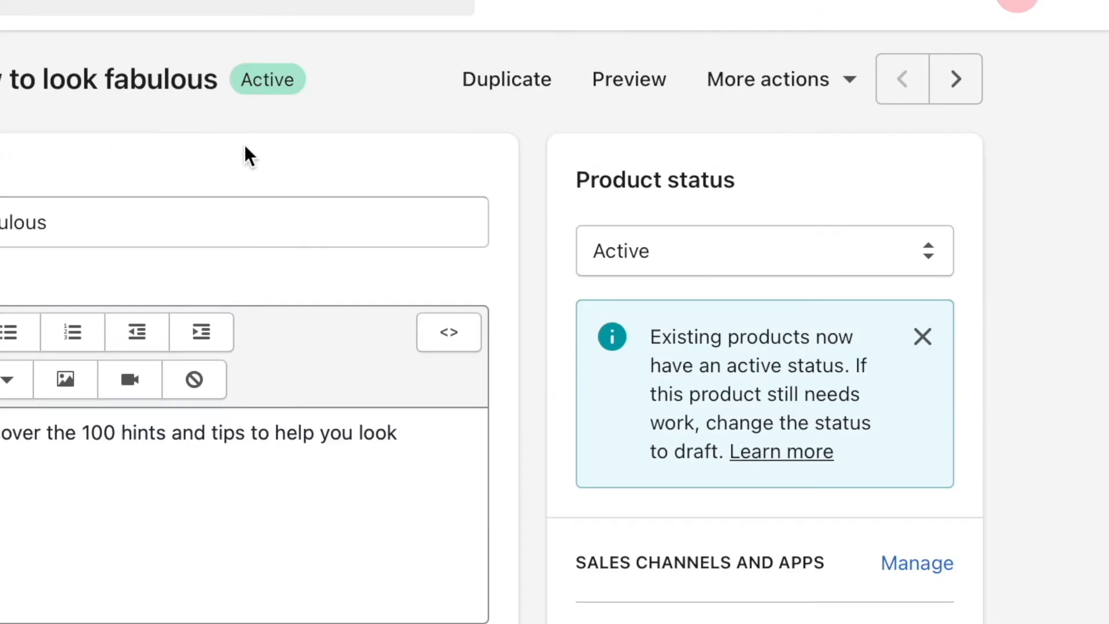
pyautogui.click(895, 69)
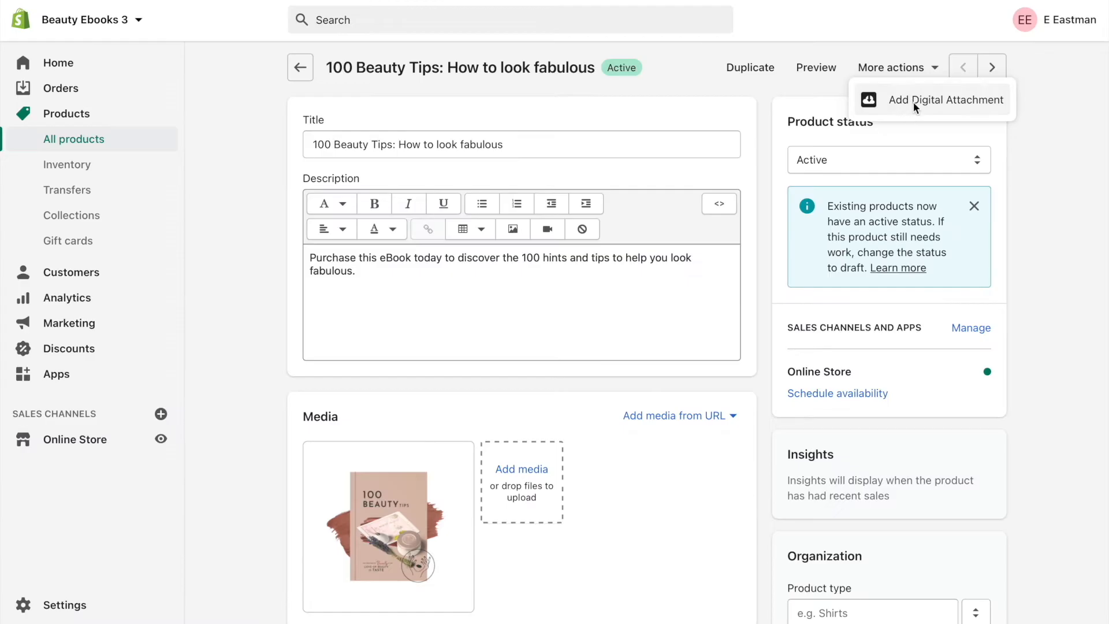
pyautogui.click(913, 102)
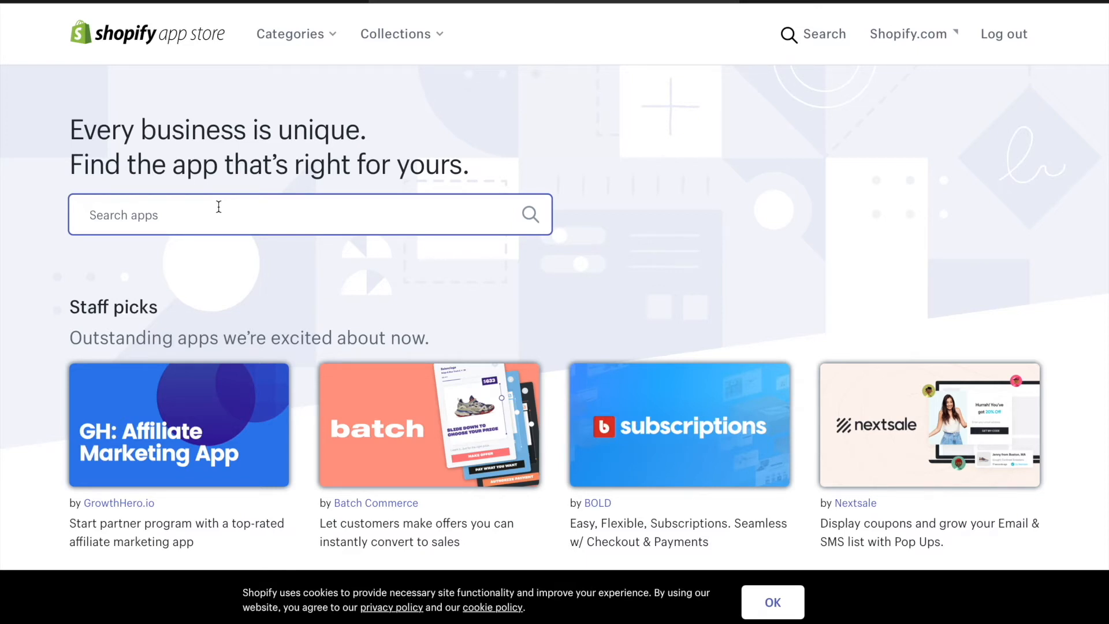
# Search the Shopify App Store for "stickify" and open the Stickify app by Flitzo.
pyautogui.write('stickify')
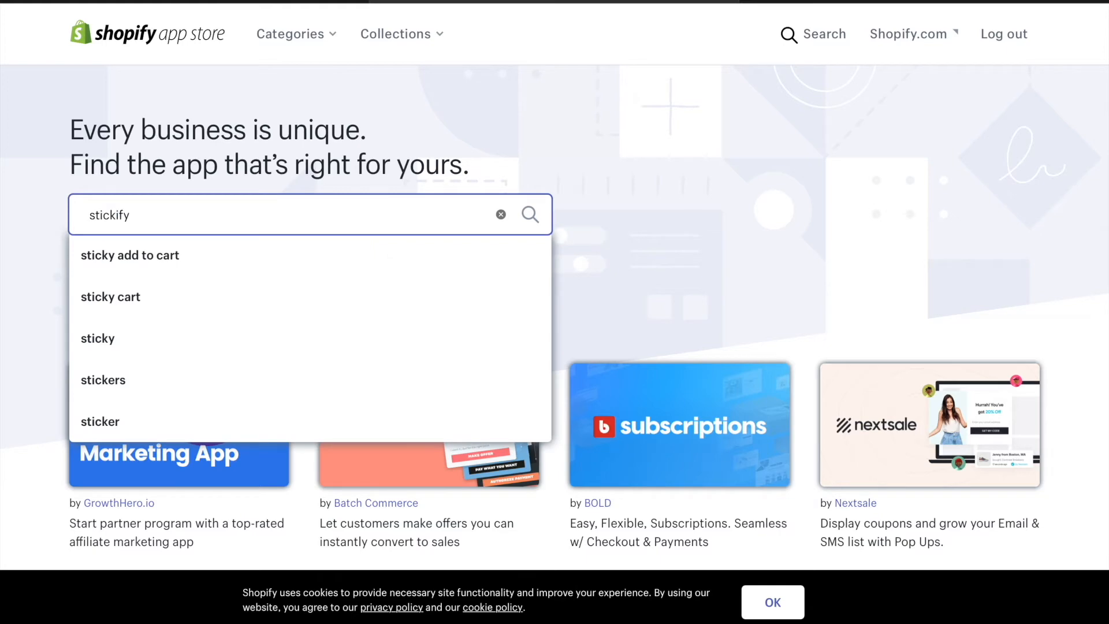
pyautogui.press('Return')
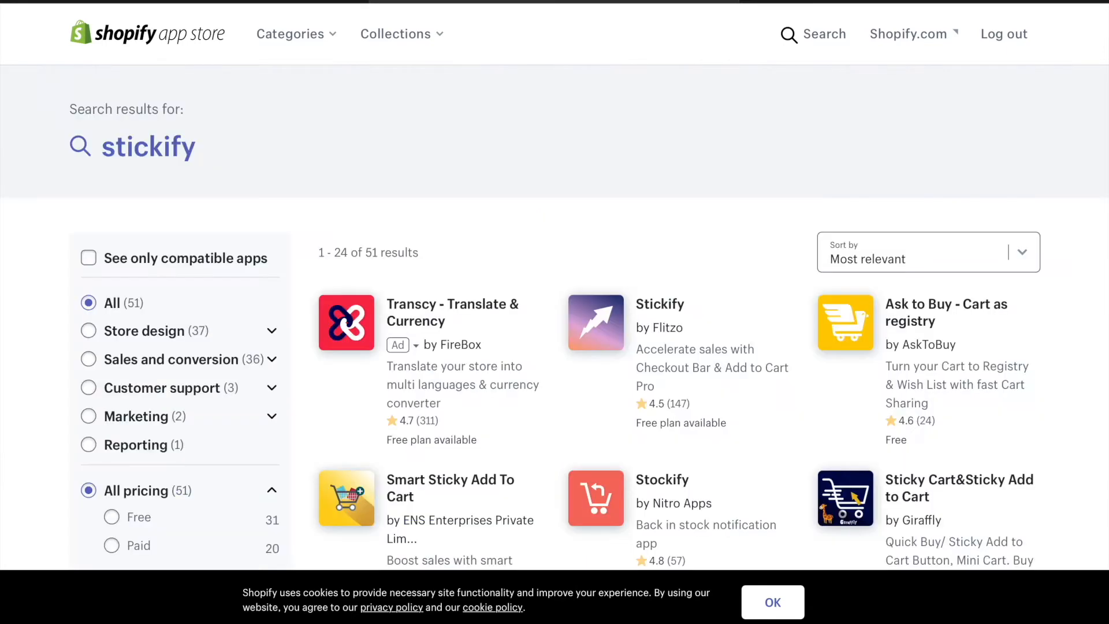
pyautogui.scroll(-3, 569, 221)
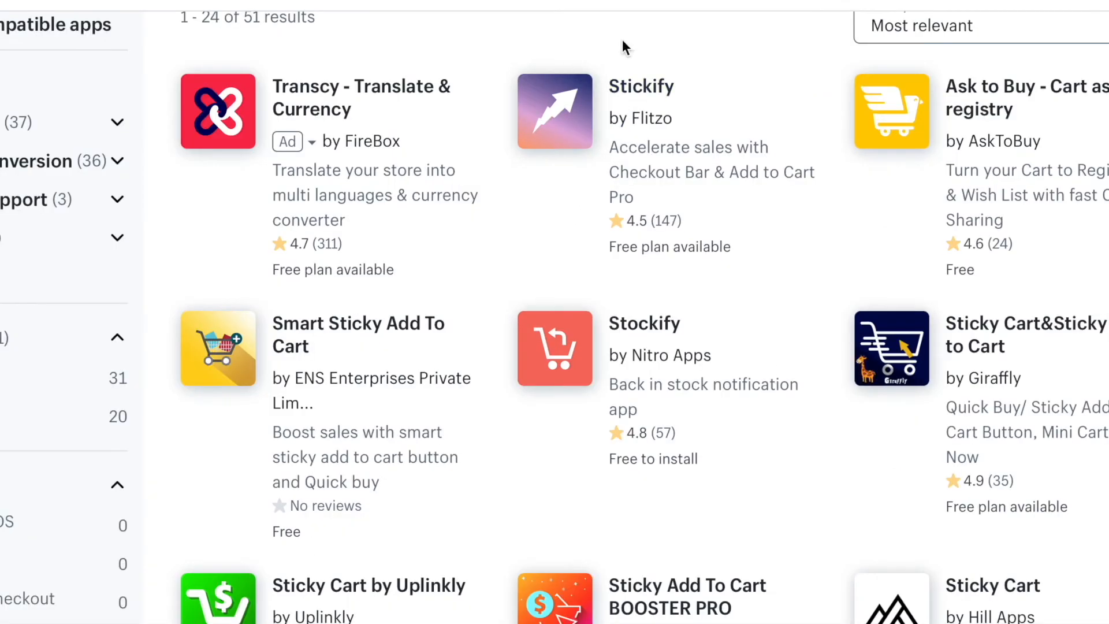
pyautogui.click(565, 111)
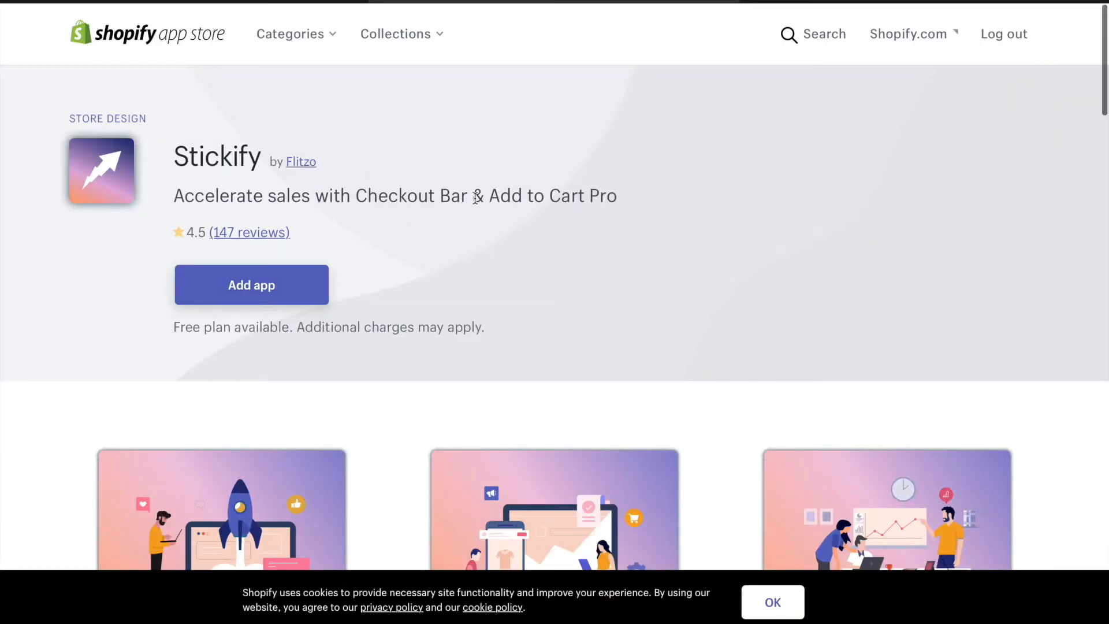
# Review the Stickify listing and view the images in its media gallery.
pyautogui.scroll(-20, 563, 191)
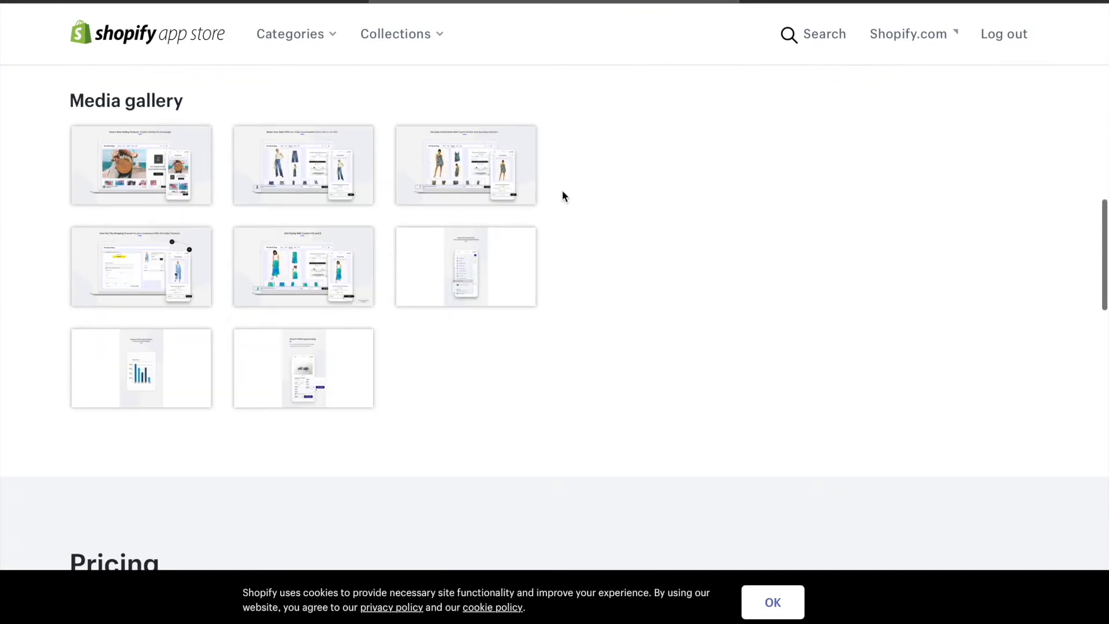
pyautogui.scroll(-8, 562, 196)
pyautogui.scroll(8, 811, 253)
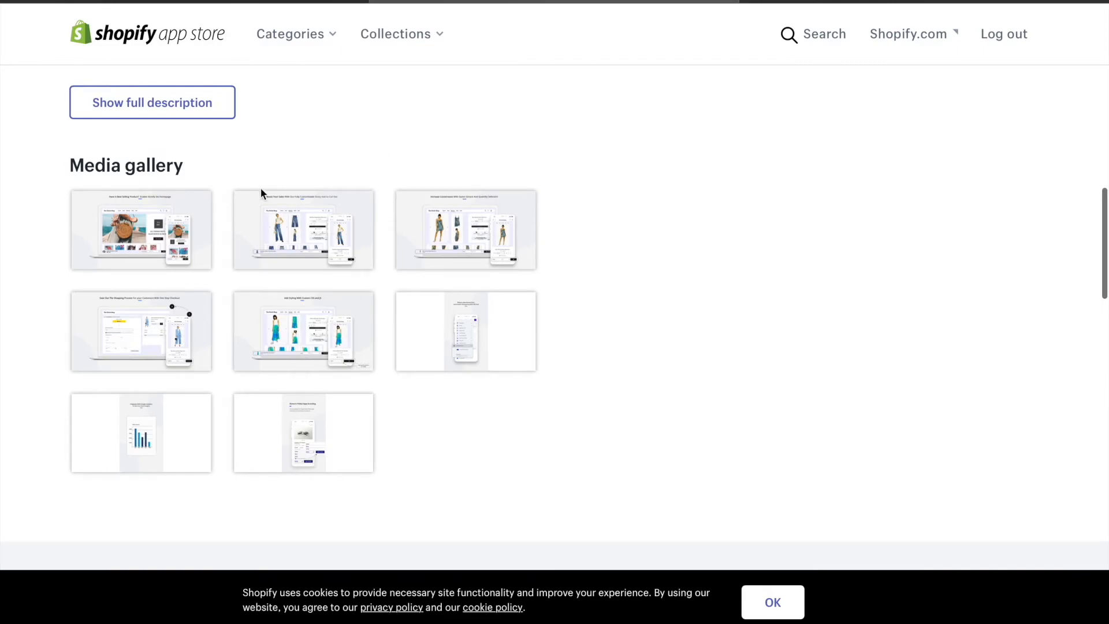
pyautogui.click(161, 270)
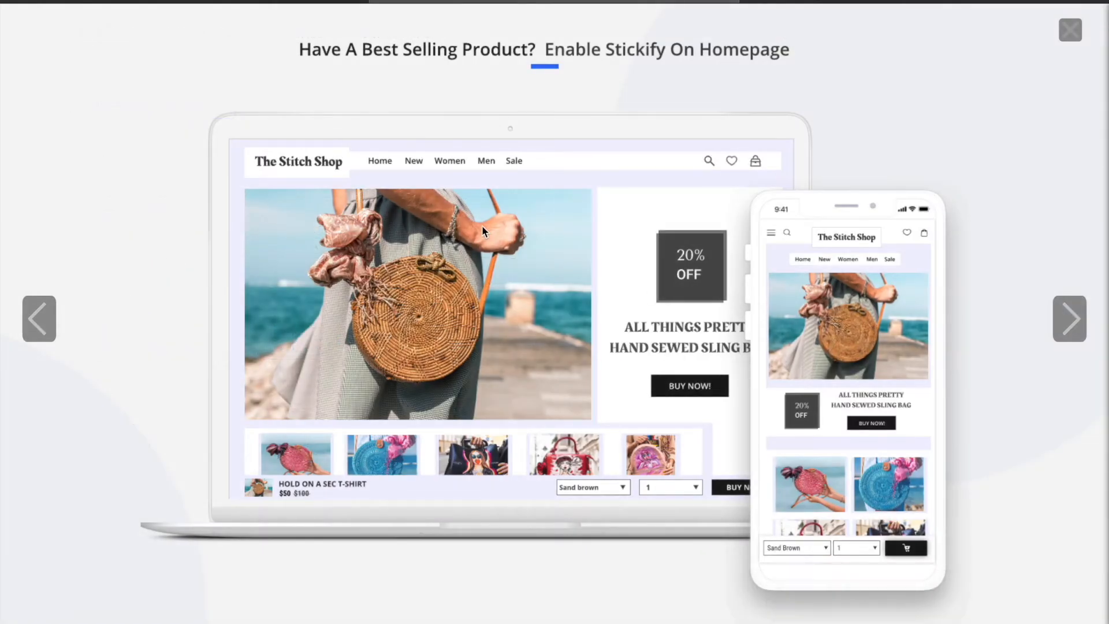
pyautogui.click(1069, 319)
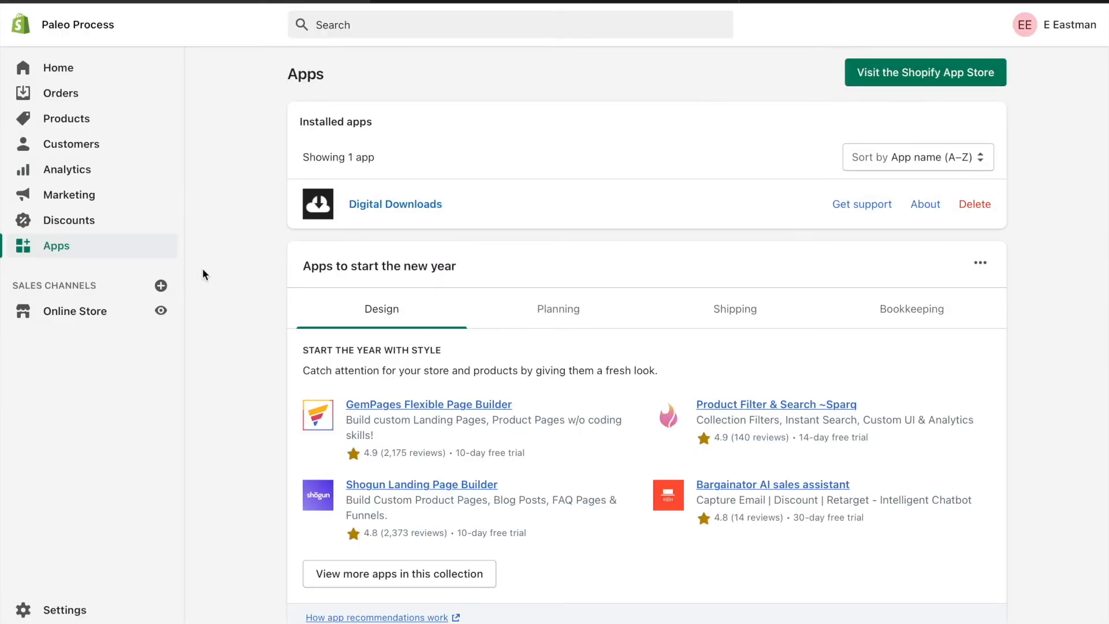
# View the Beauty Ebooks storefront and examine the sticky buy bar on the home page and the Wrinkle Reverse product page.
pyautogui.click(172, 311)
pyautogui.scroll(-10, 781, 264)
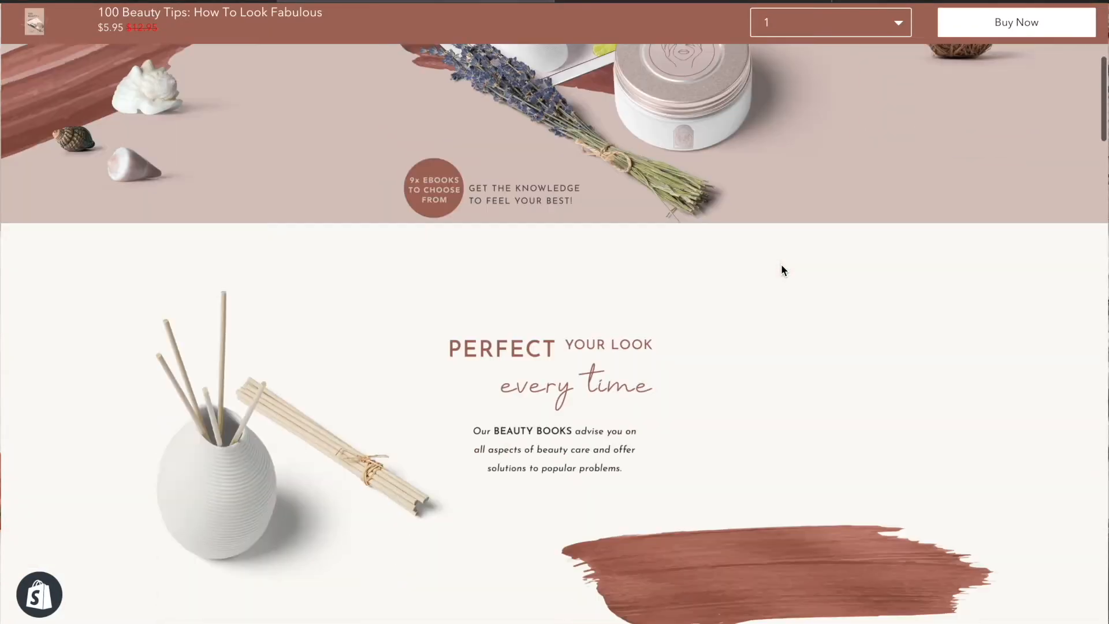
pyautogui.scroll(-20, 781, 266)
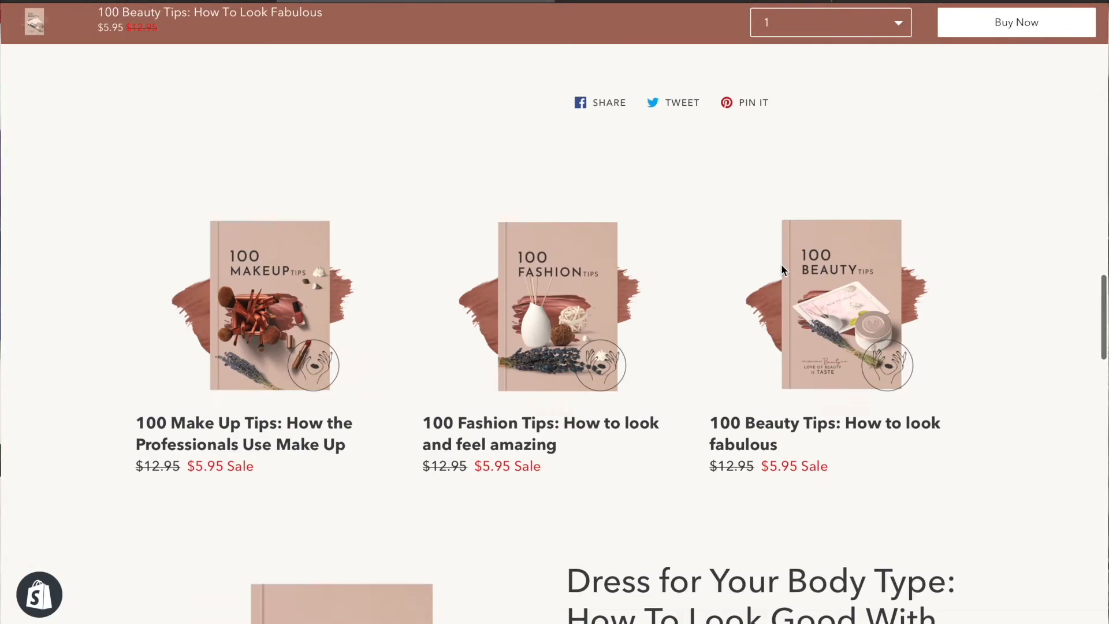
pyautogui.scroll(-20, 782, 270)
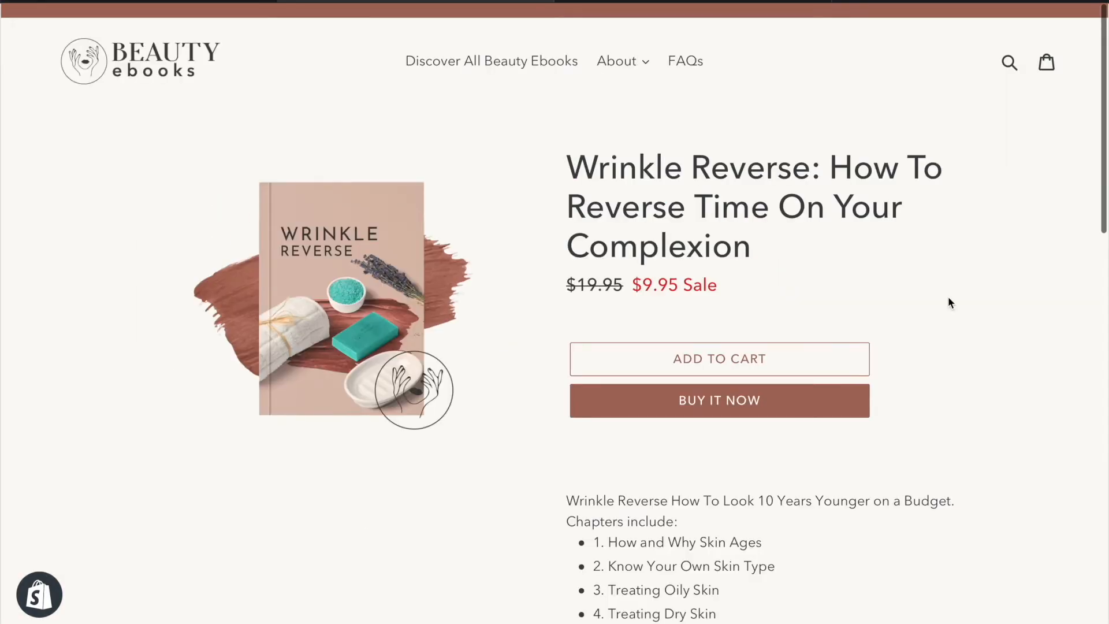
pyautogui.scroll(-10, 949, 303)
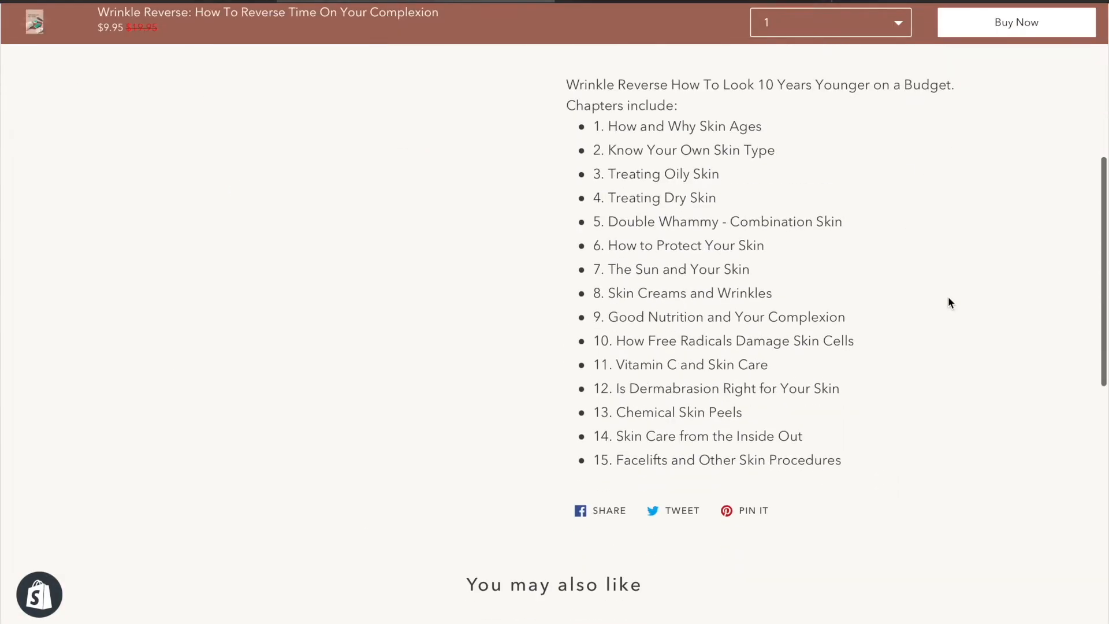
pyautogui.scroll(-5, 949, 302)
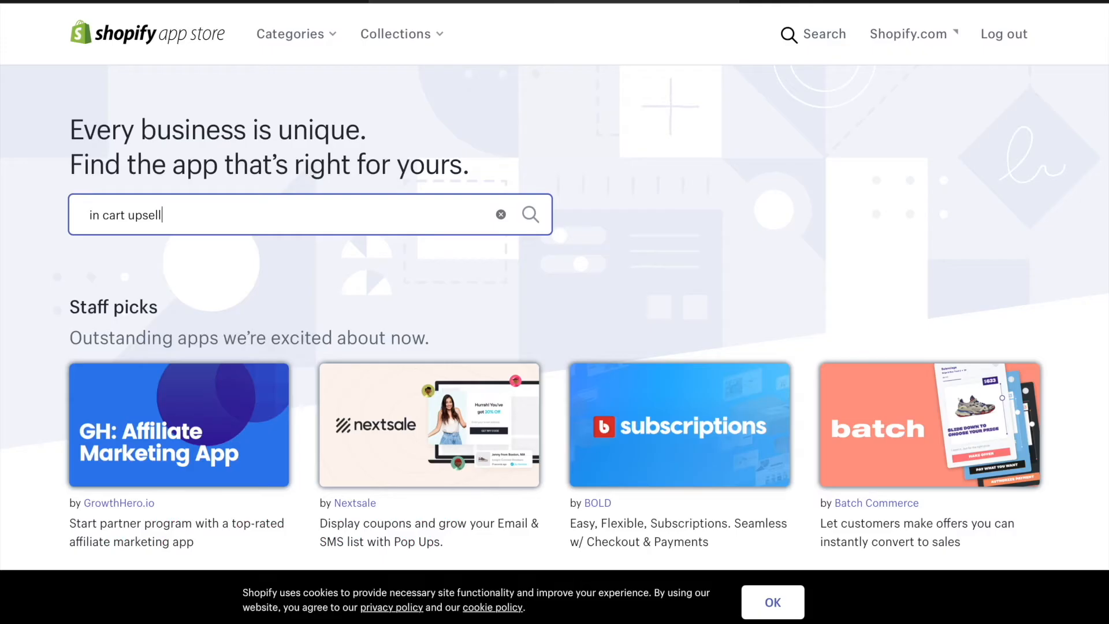
# Search the Shopify App Store for "in cart upsell" and open the In Cart Upsell & Cross Sell app.
pyautogui.press('Return')
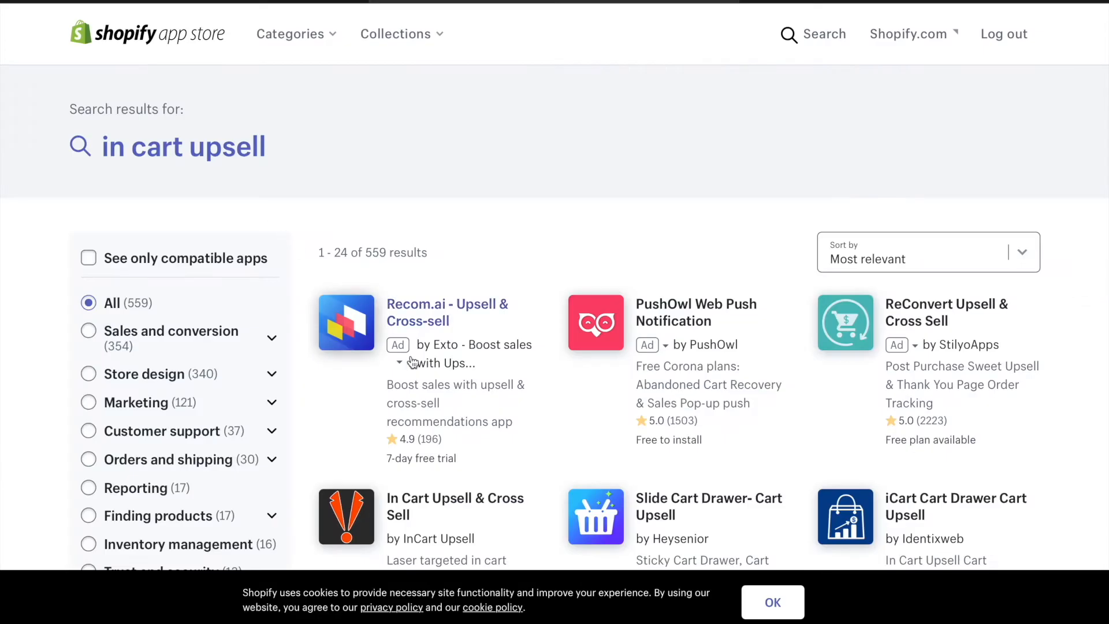
pyautogui.scroll(-5, 347, 254)
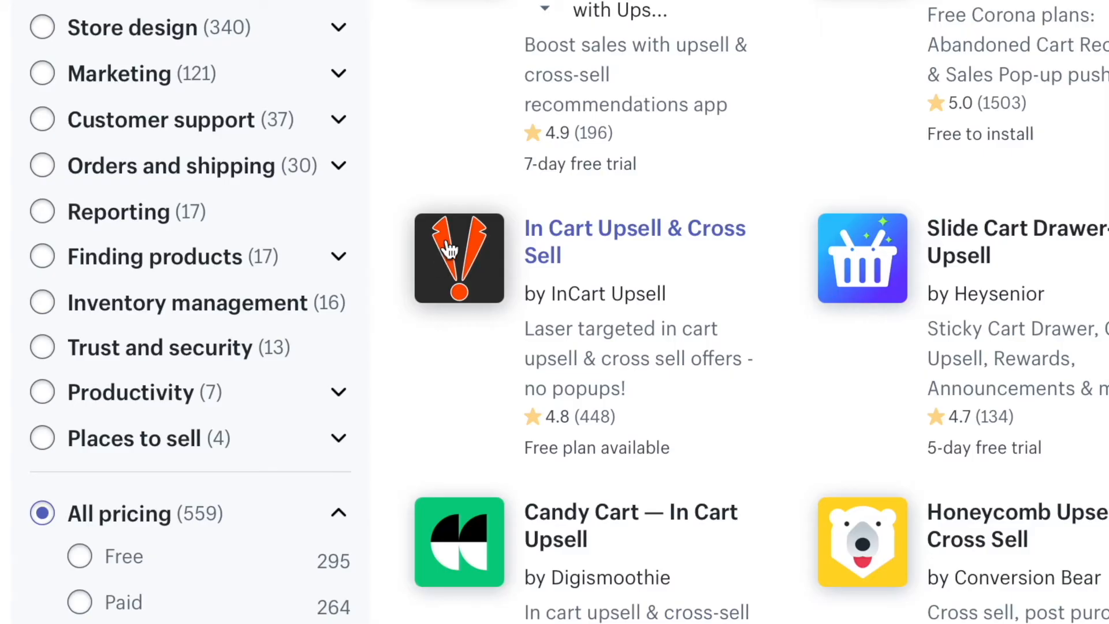
pyautogui.click(449, 249)
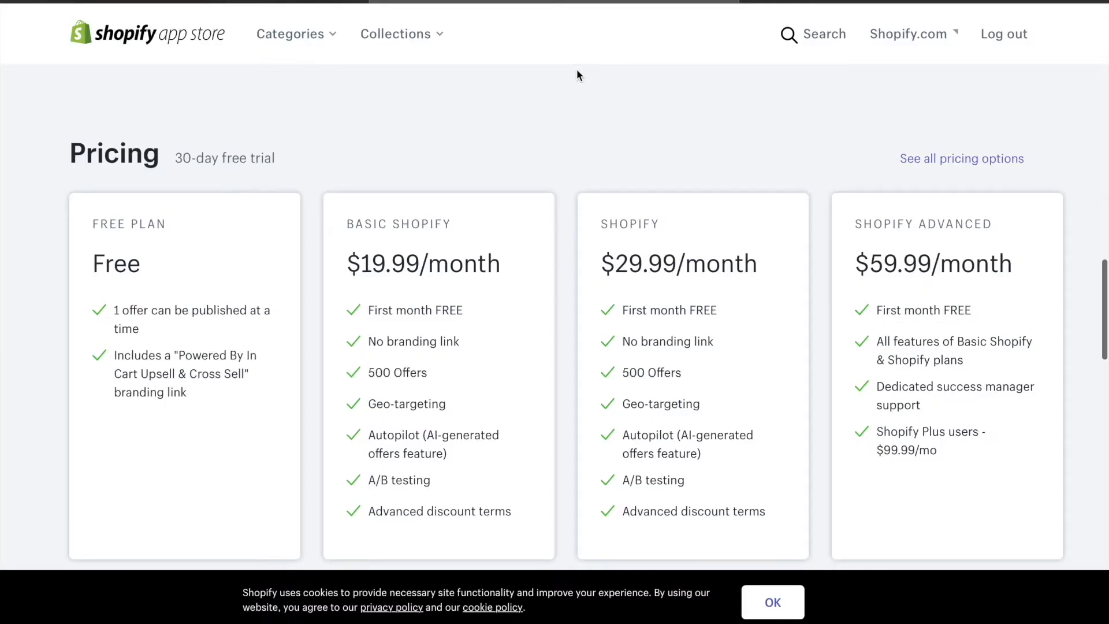
# View the customizable cross-sell examples in the In Cart Upsell & Cross Sell media gallery and close the image.
pyautogui.scroll(7, 577, 75)
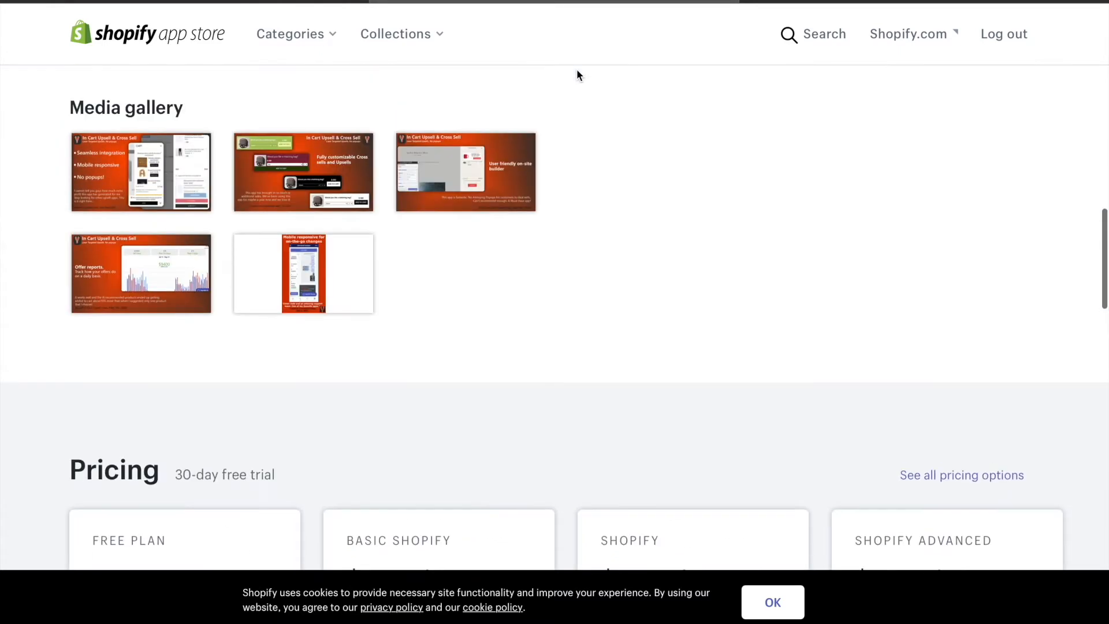
pyautogui.click(296, 245)
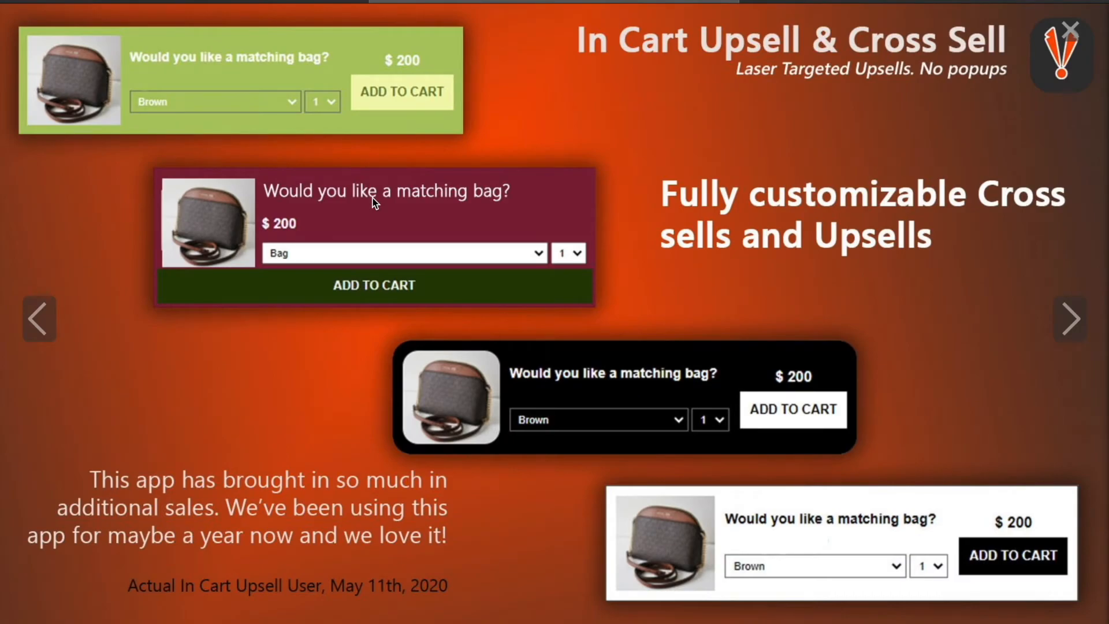
pyautogui.click(1070, 32)
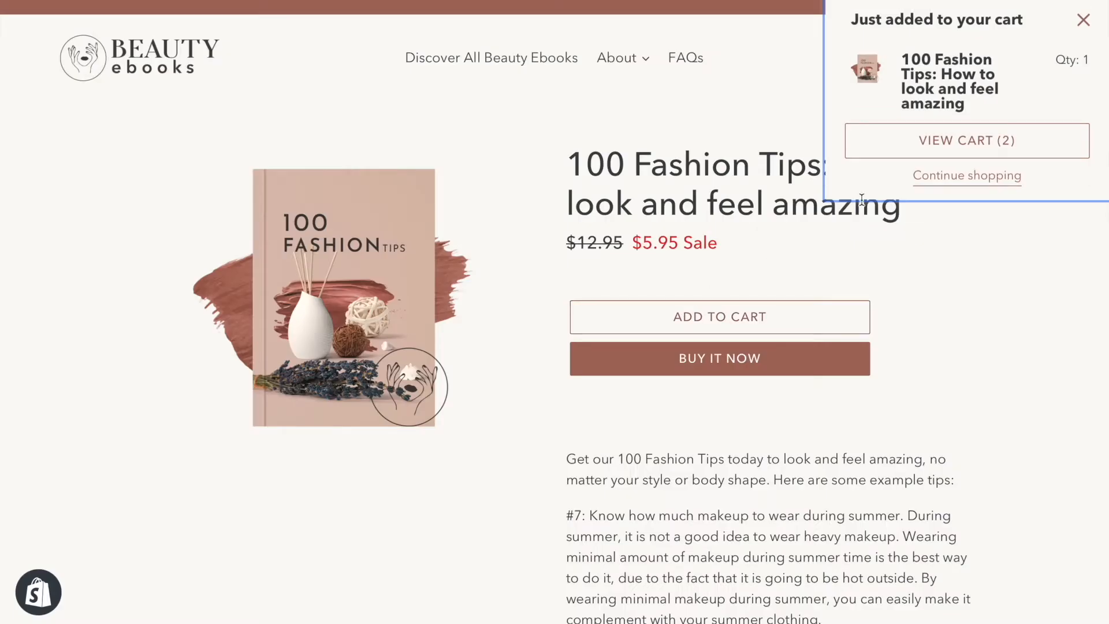
# Add the upsell offers 100 Beauty Tips and 100 Make Up Tips to the Beauty Ebooks cart.
pyautogui.click(934, 144)
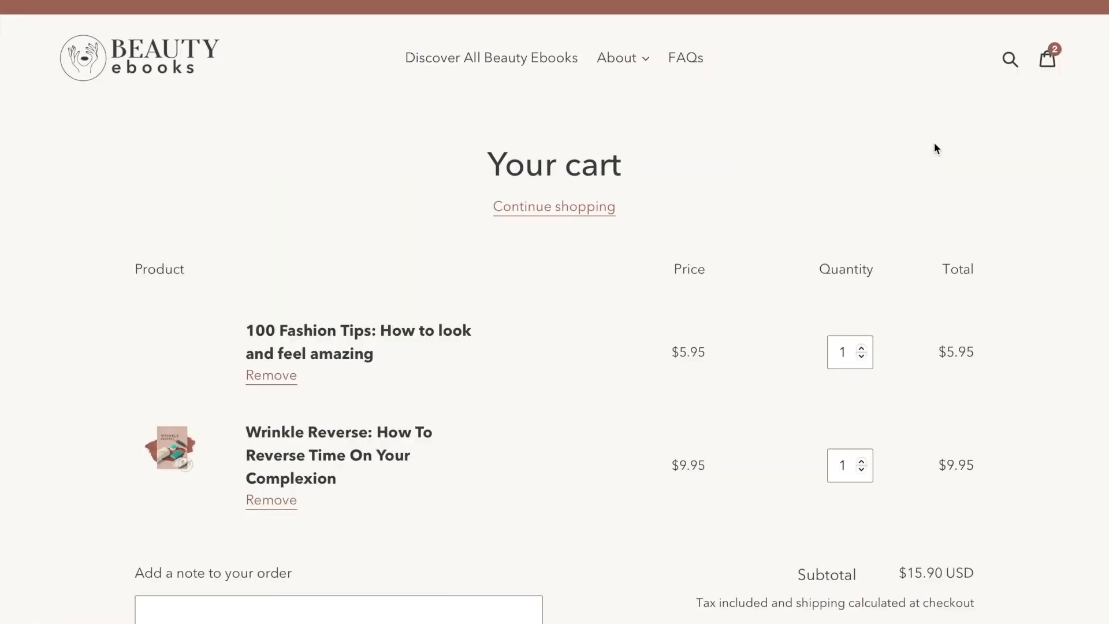
pyautogui.scroll(-3, 934, 144)
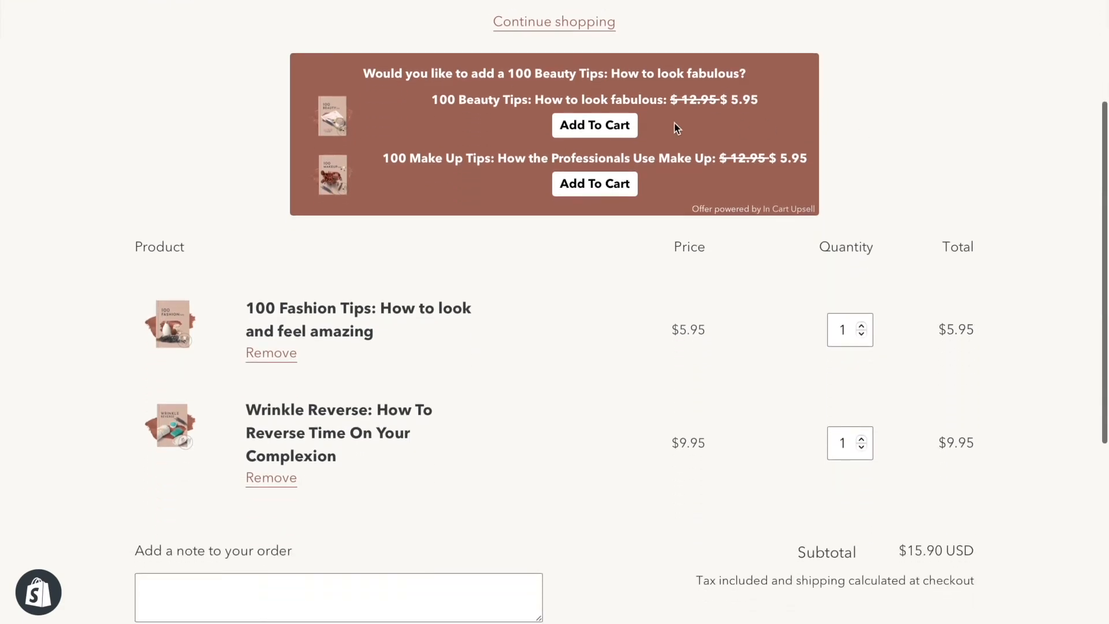
pyautogui.click(594, 125)
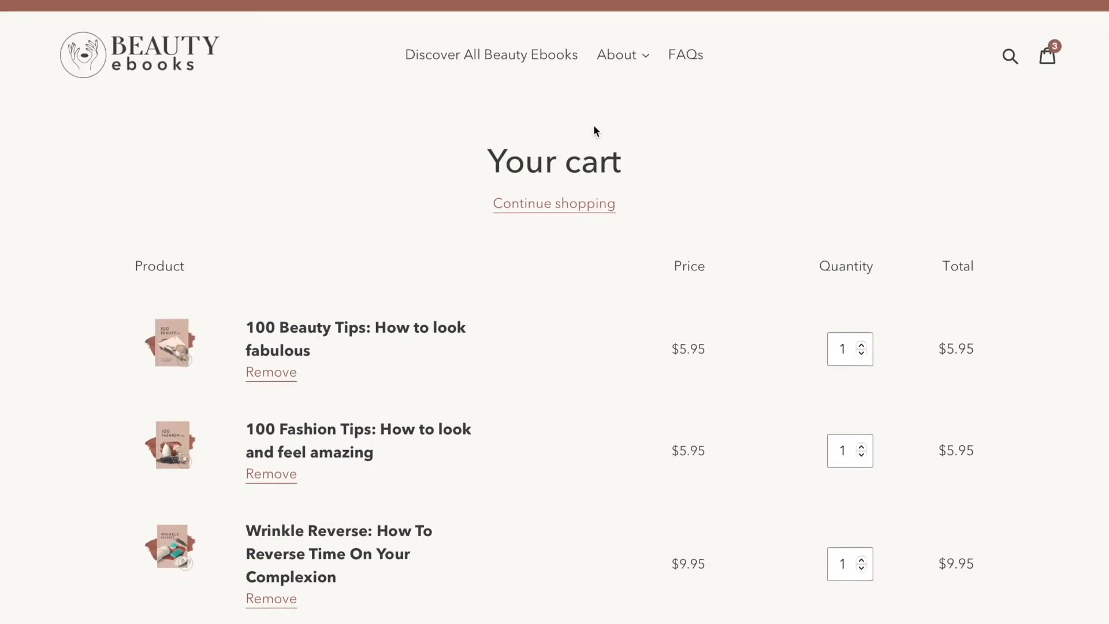
pyautogui.click(592, 217)
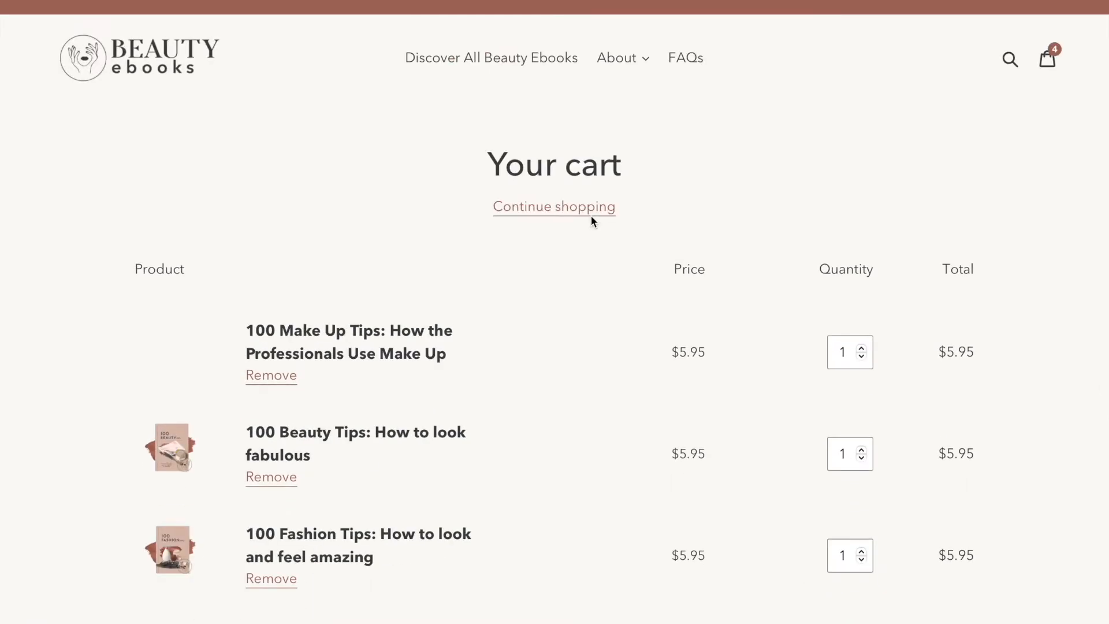
pyautogui.scroll(-4, 591, 221)
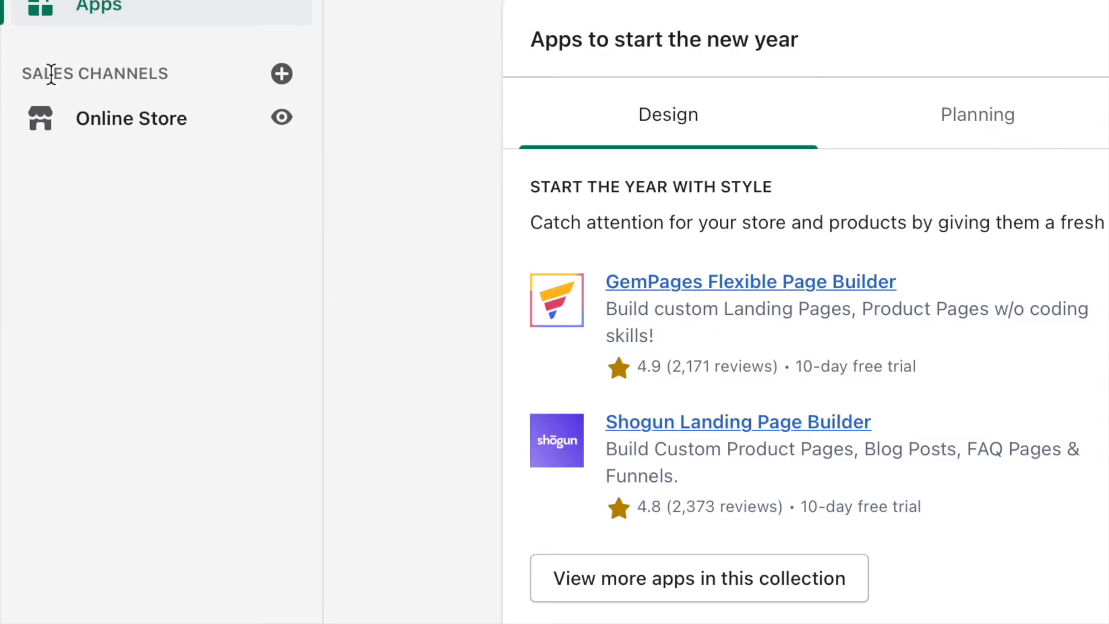
# Open the online store's themes and preview the current Debut theme, examining its default home page sections.
pyautogui.click(150, 120)
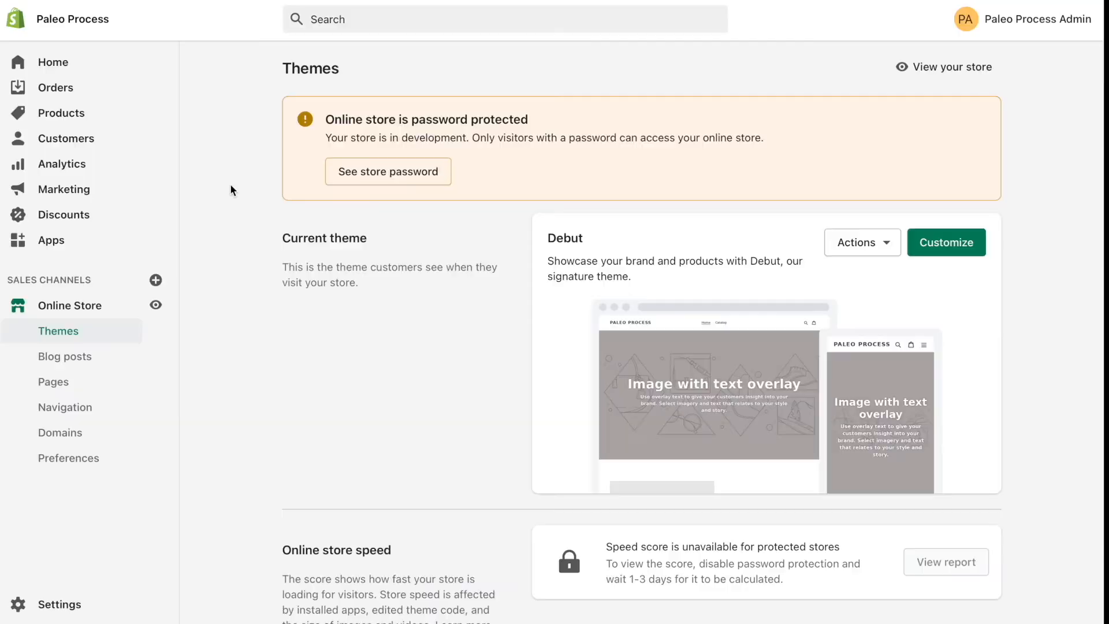
pyautogui.scroll(-3, 231, 183)
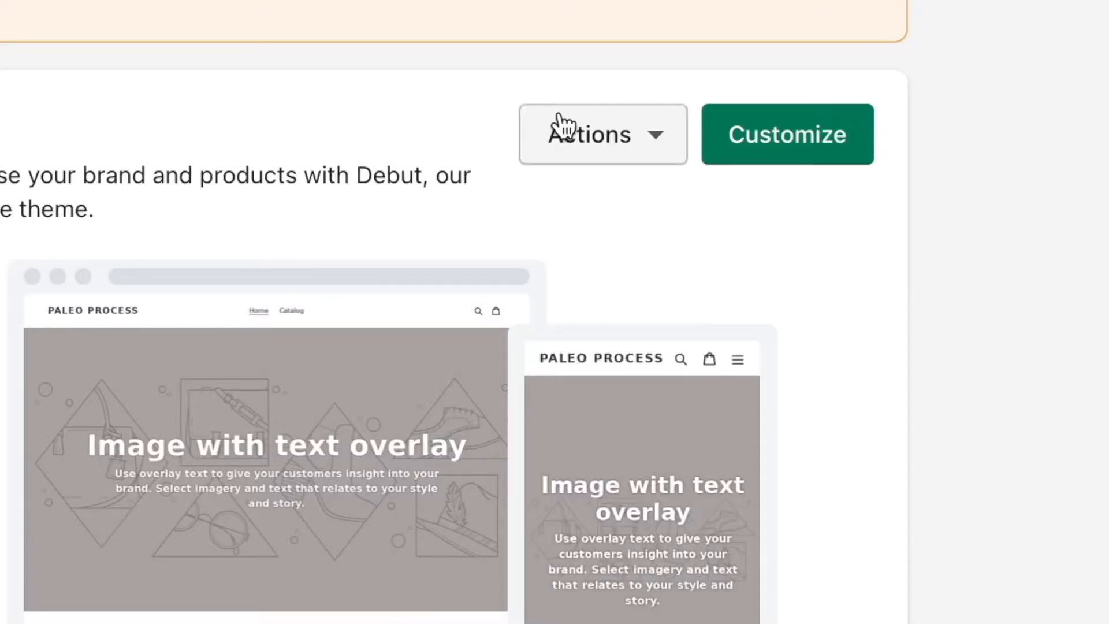
pyautogui.click(845, 107)
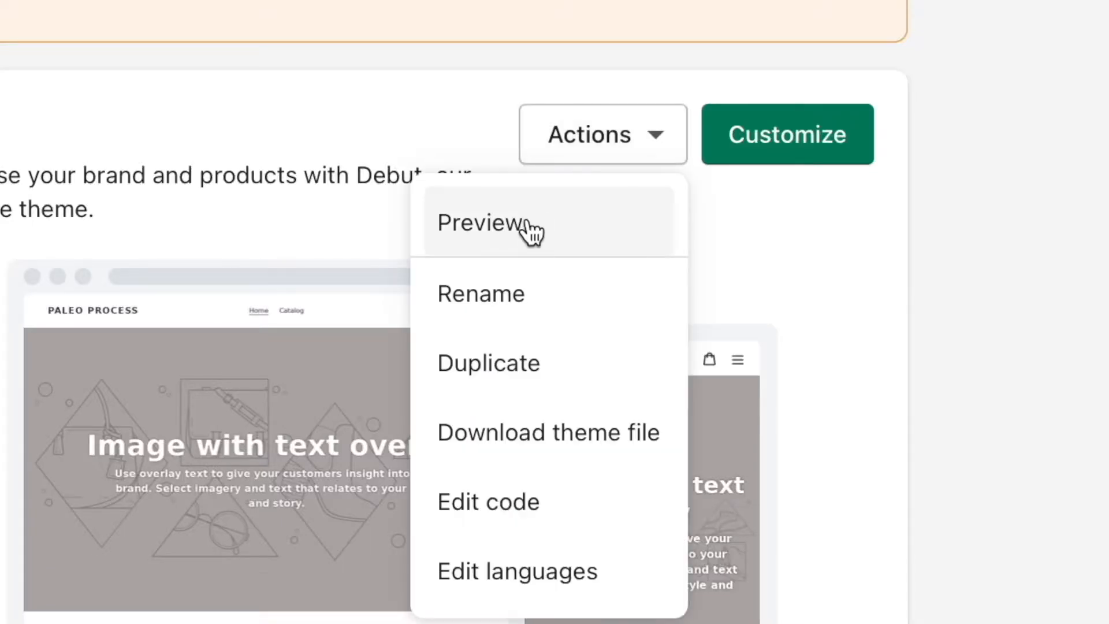
pyautogui.click(829, 153)
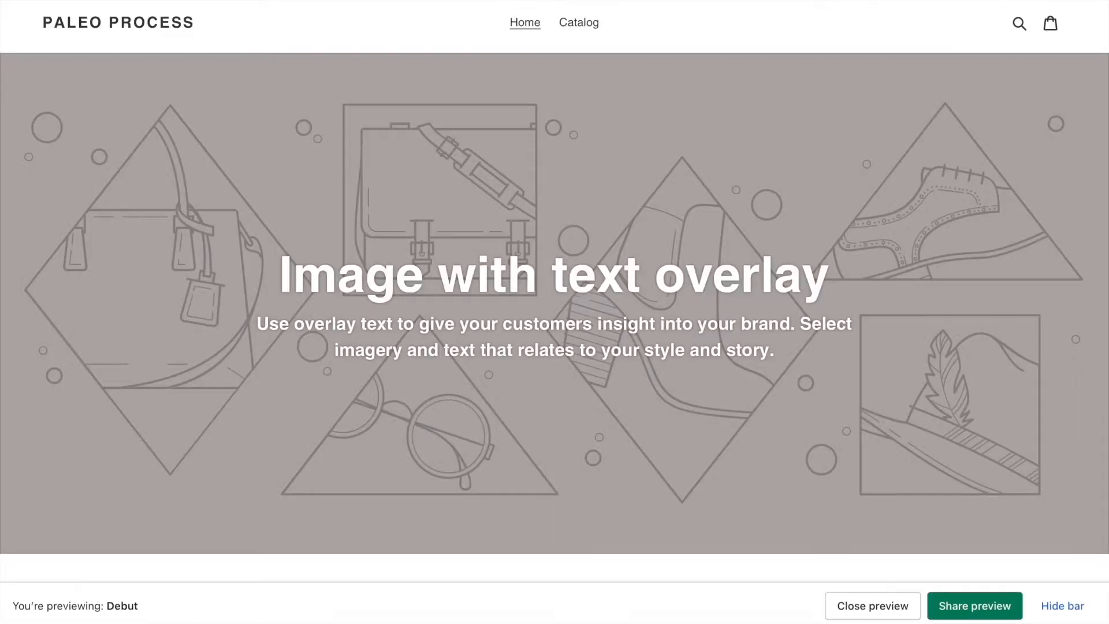
pyautogui.scroll(-5, 829, 193)
pyautogui.scroll(-18, 828, 189)
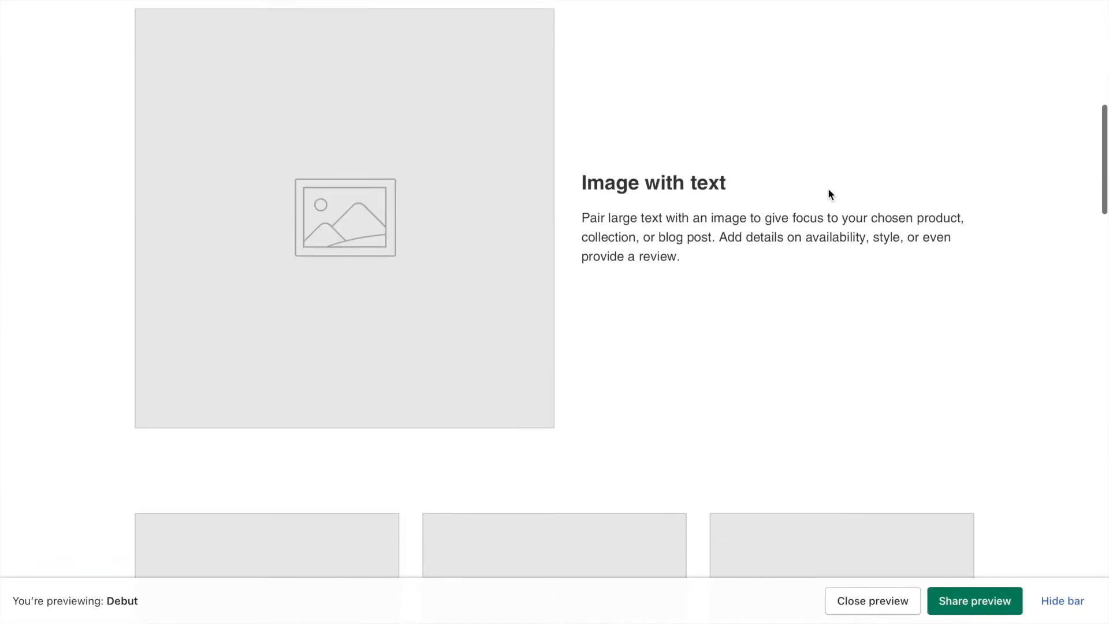
pyautogui.scroll(-20, 828, 189)
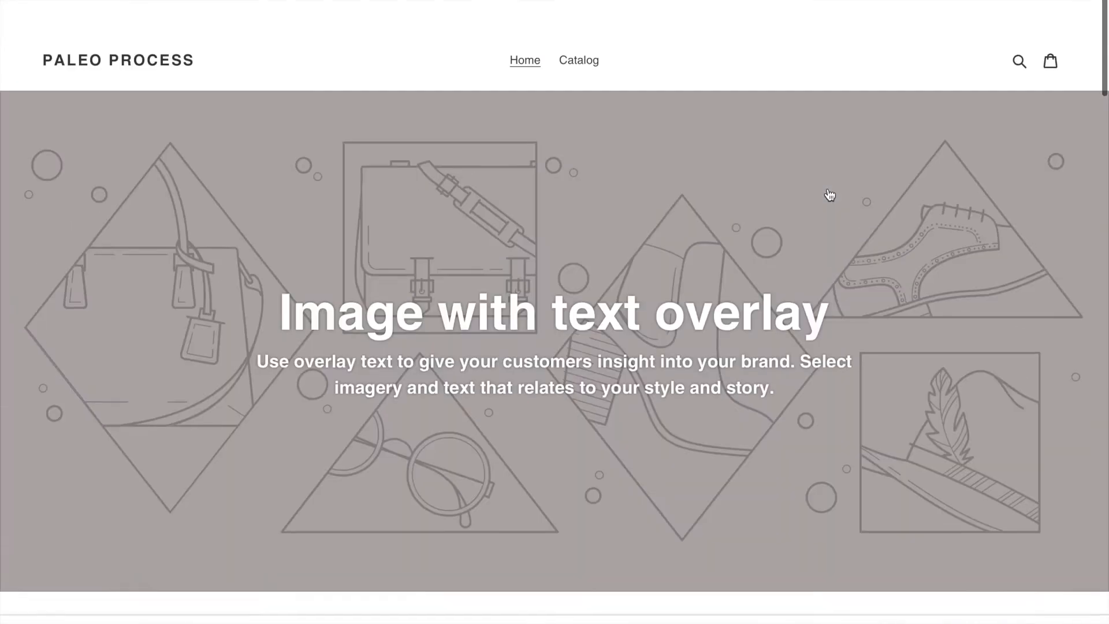
pyautogui.scroll(-1, 607, 72)
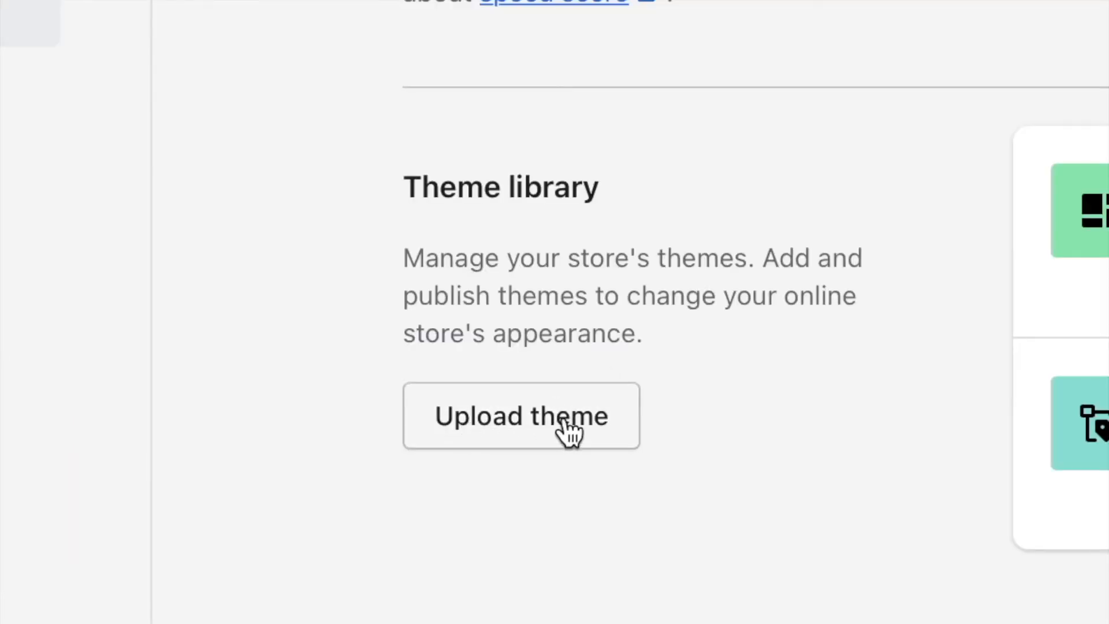
# Upload the theme zip from the Theme folder of the 'Stone Age' Paleo Diet Store Assets and publish it.
pyautogui.click(483, 411)
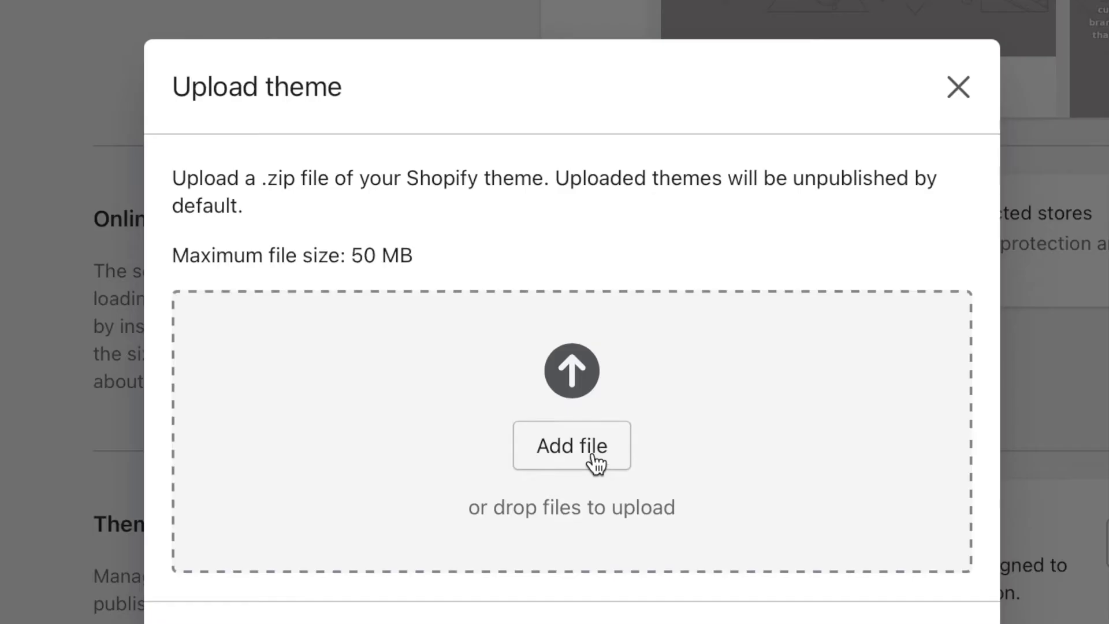
pyautogui.click(566, 365)
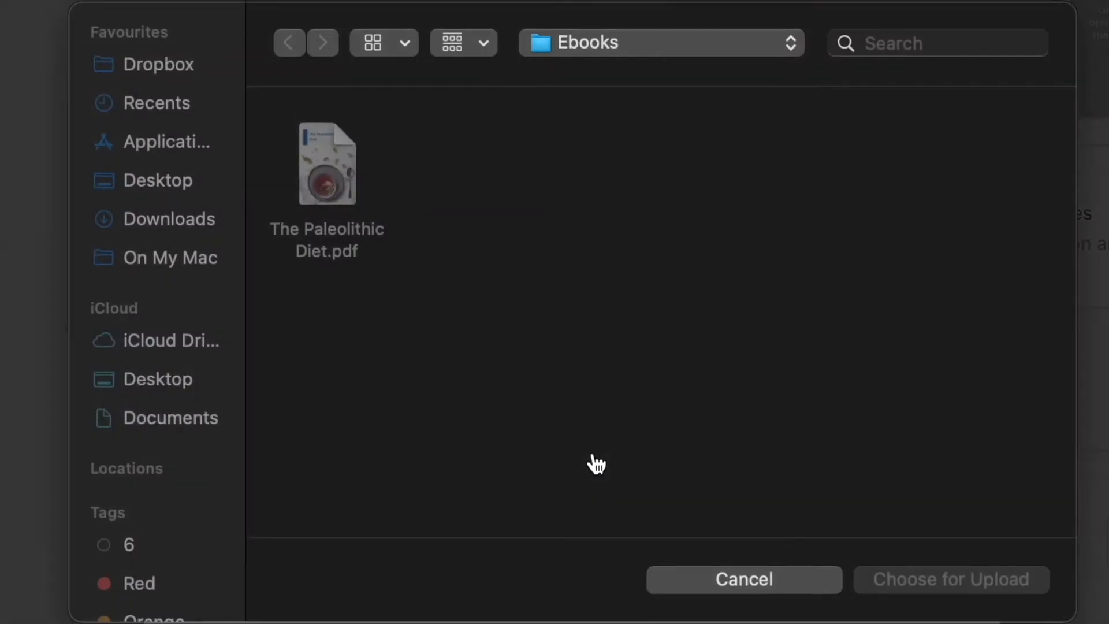
pyautogui.click(631, 47)
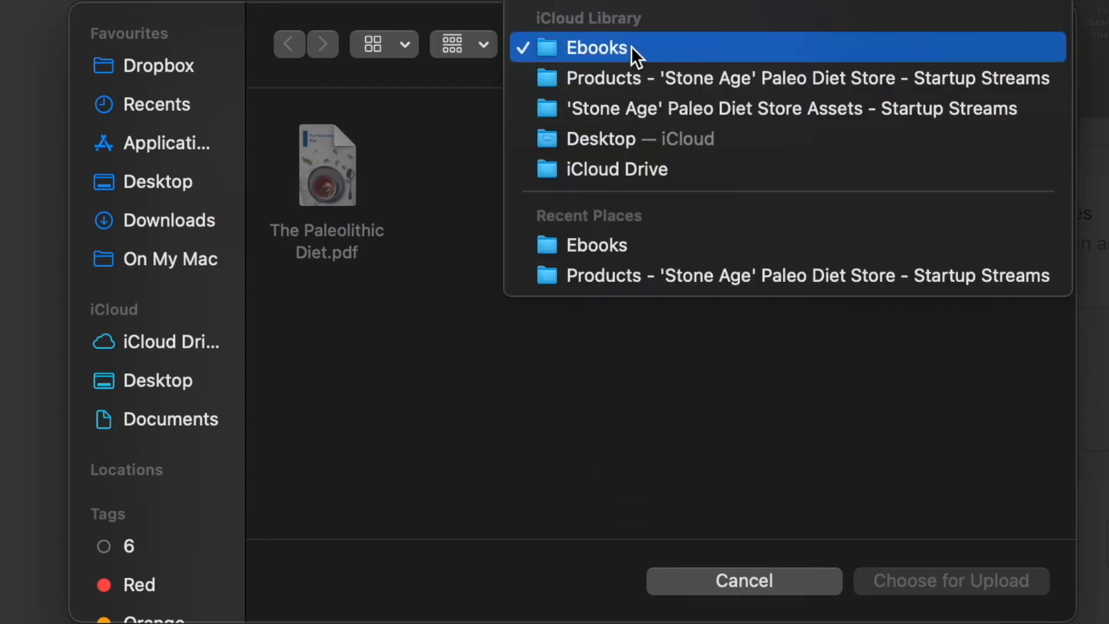
pyautogui.click(629, 108)
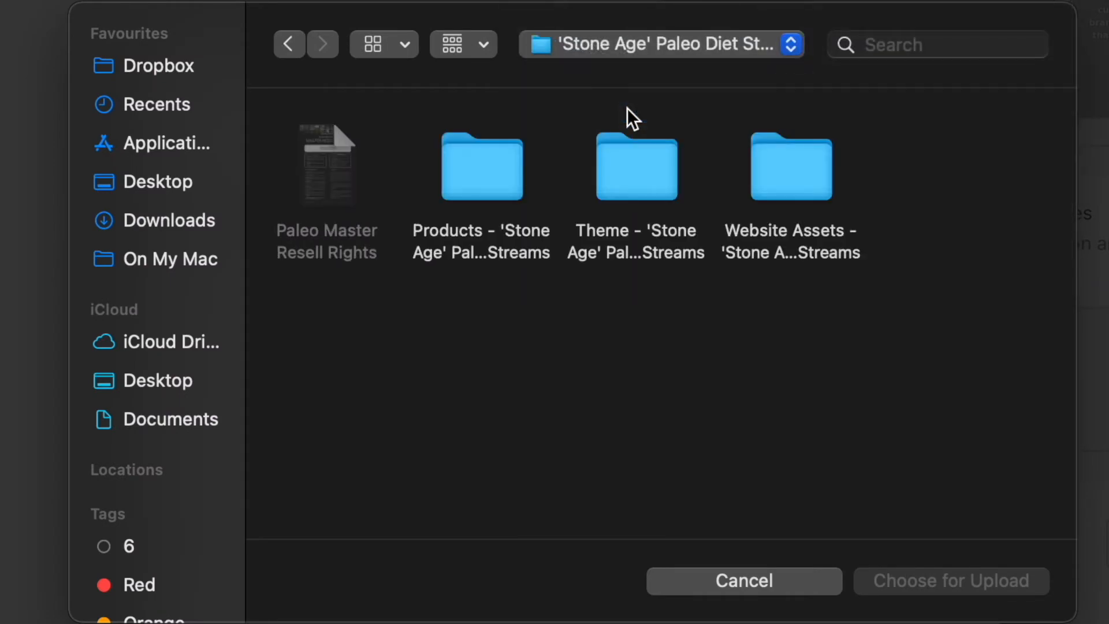
pyautogui.doubleClick(645, 190)
pyautogui.click(345, 200)
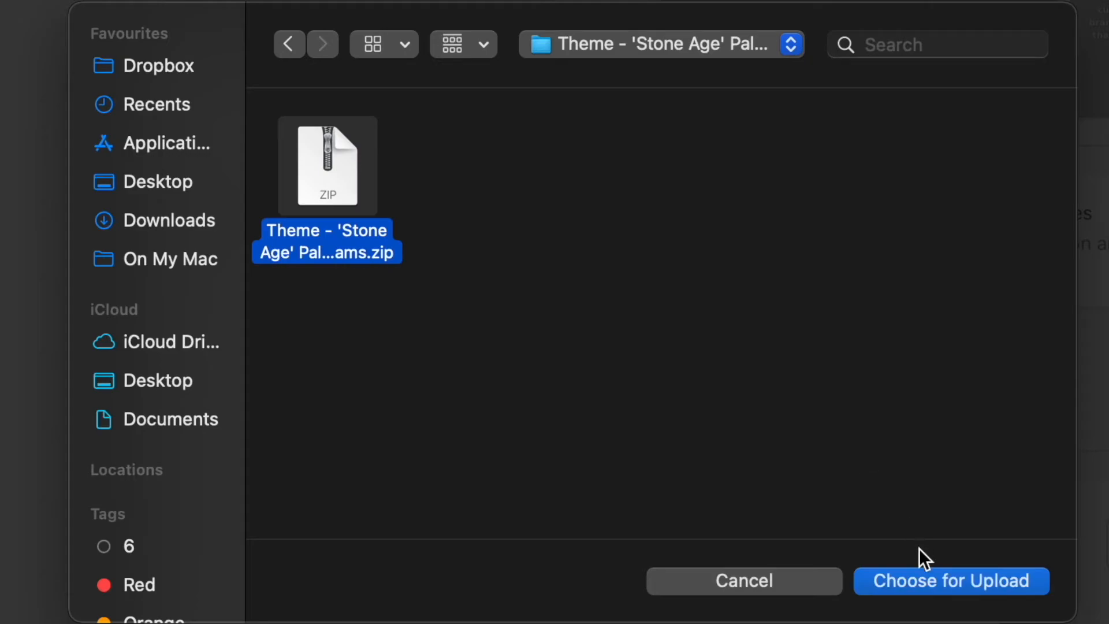
pyautogui.click(913, 582)
pyautogui.click(740, 472)
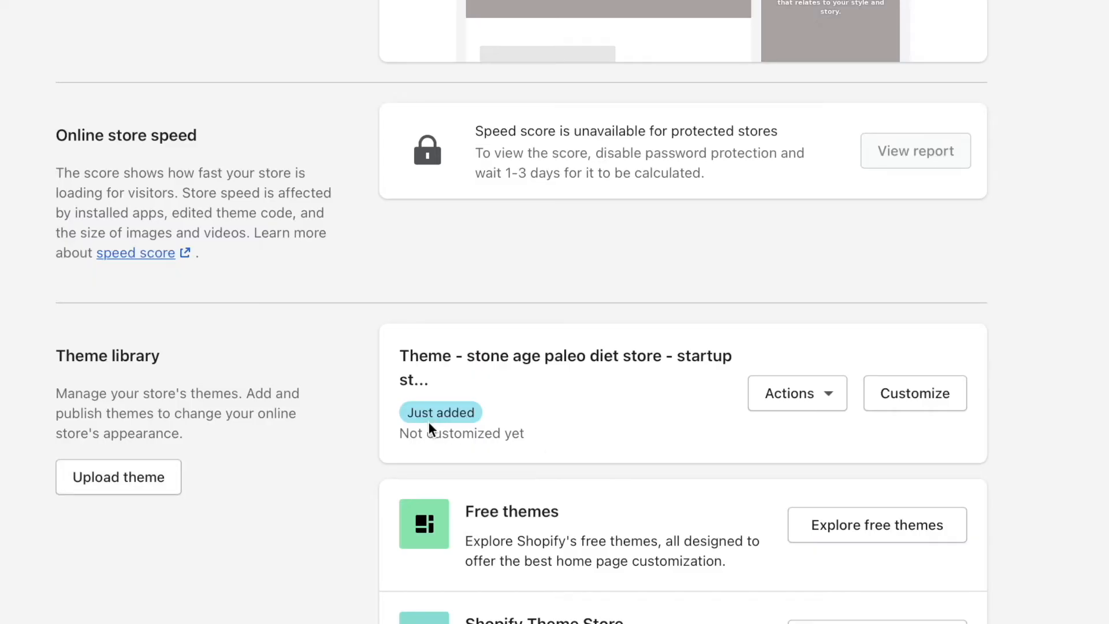
pyautogui.click(797, 394)
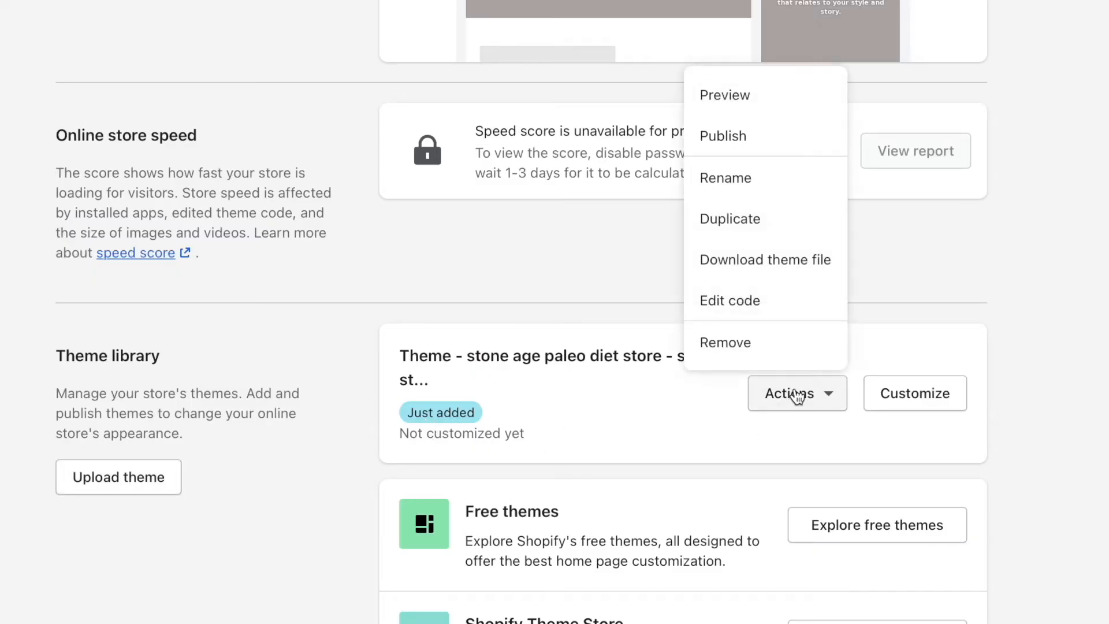
pyautogui.click(722, 143)
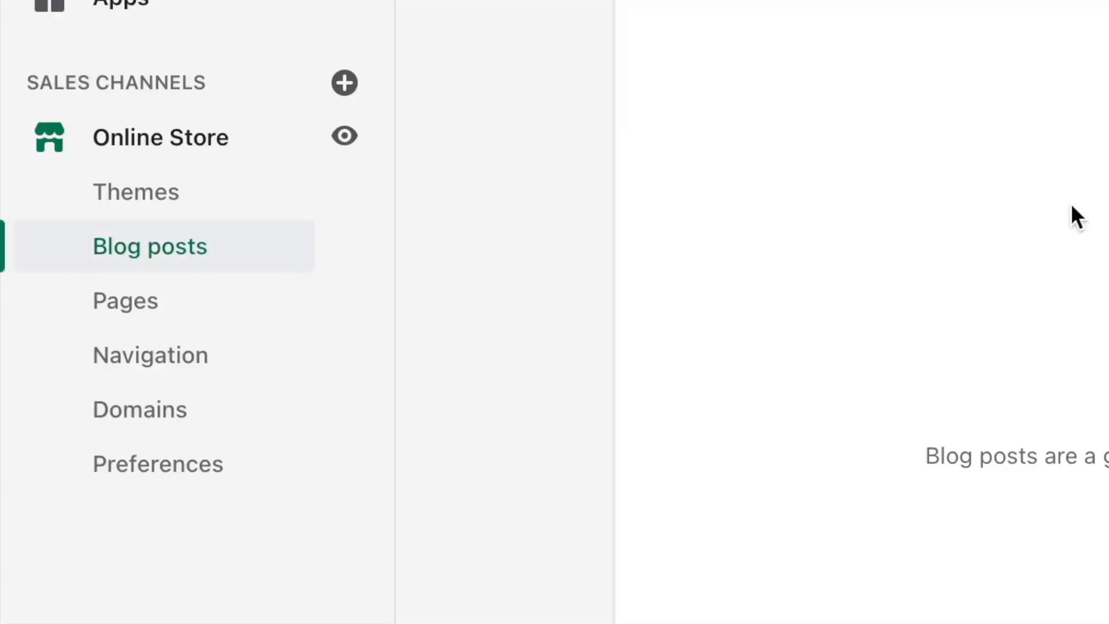
# Start a new blog post, examine its content, excerpt, featured image and organization fields, and set its visibility to Visible.
pyautogui.click(605, 525)
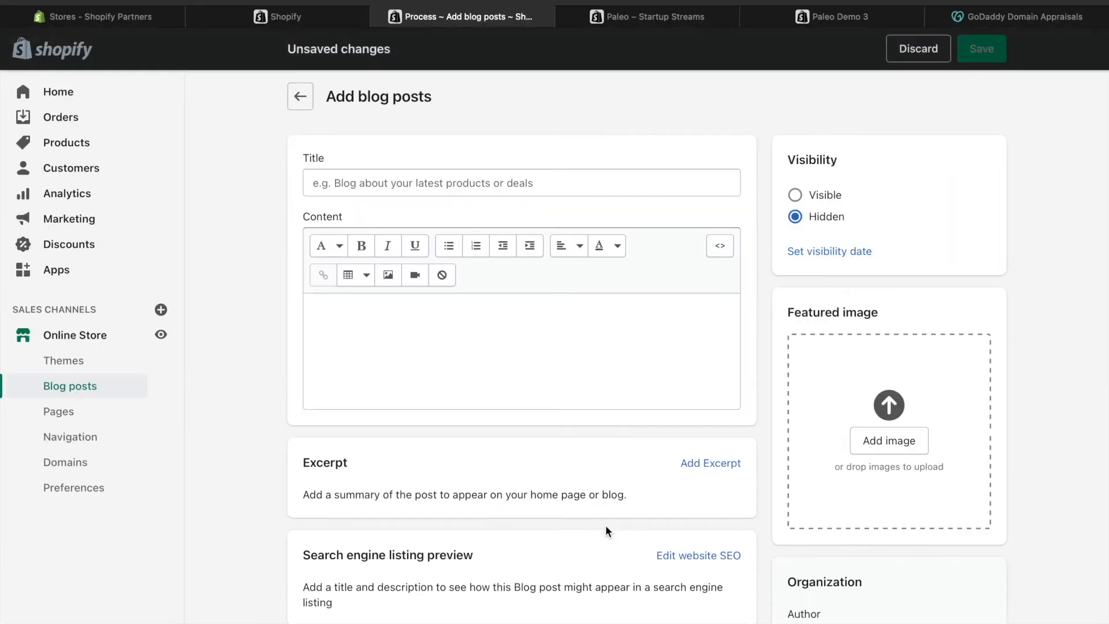
pyautogui.click(507, 181)
pyautogui.click(475, 347)
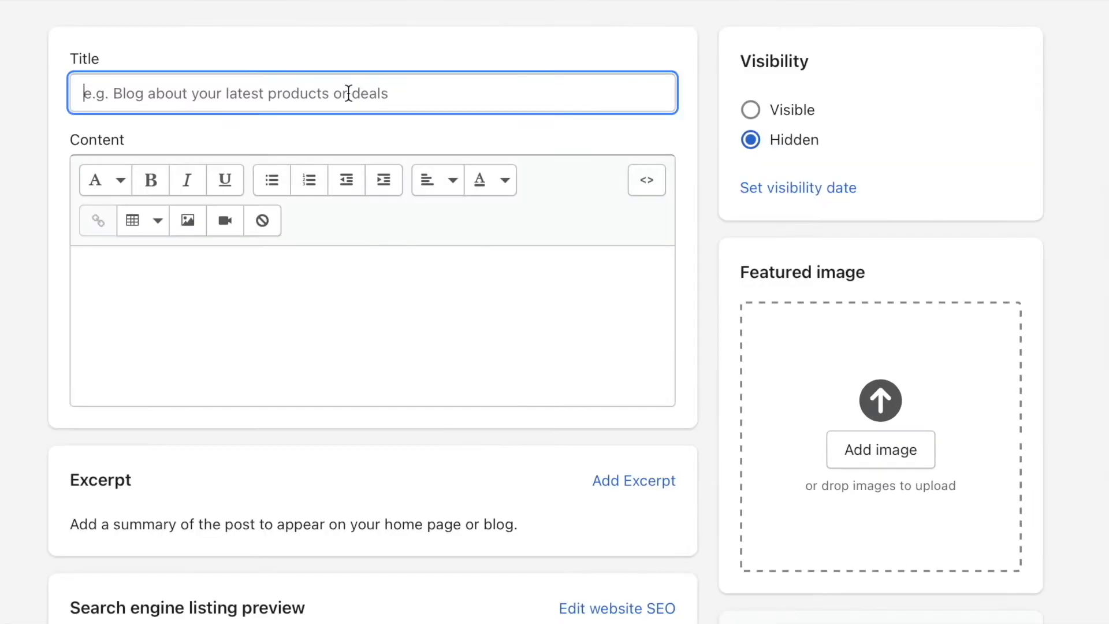
pyautogui.scroll(-4, 309, 321)
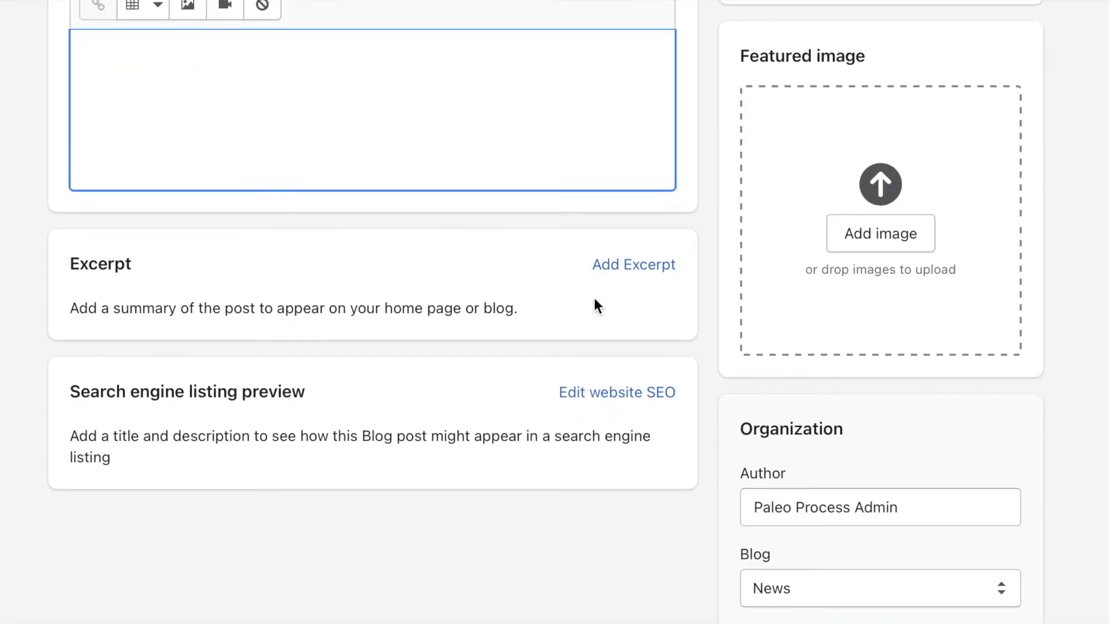
pyautogui.scroll(1, 722, 272)
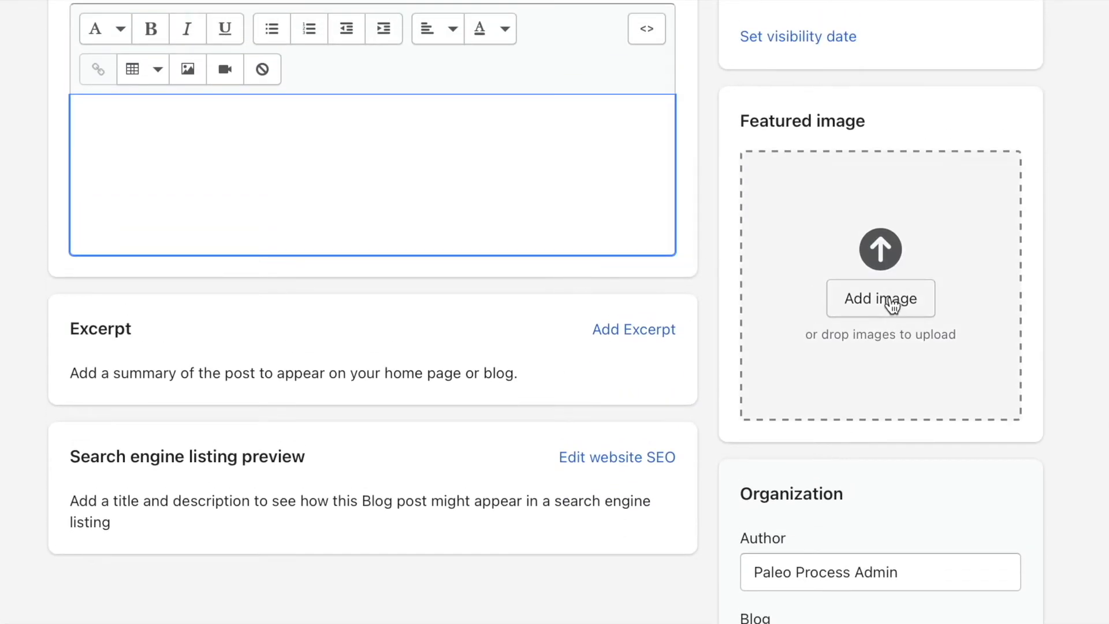
pyautogui.scroll(-3, 913, 297)
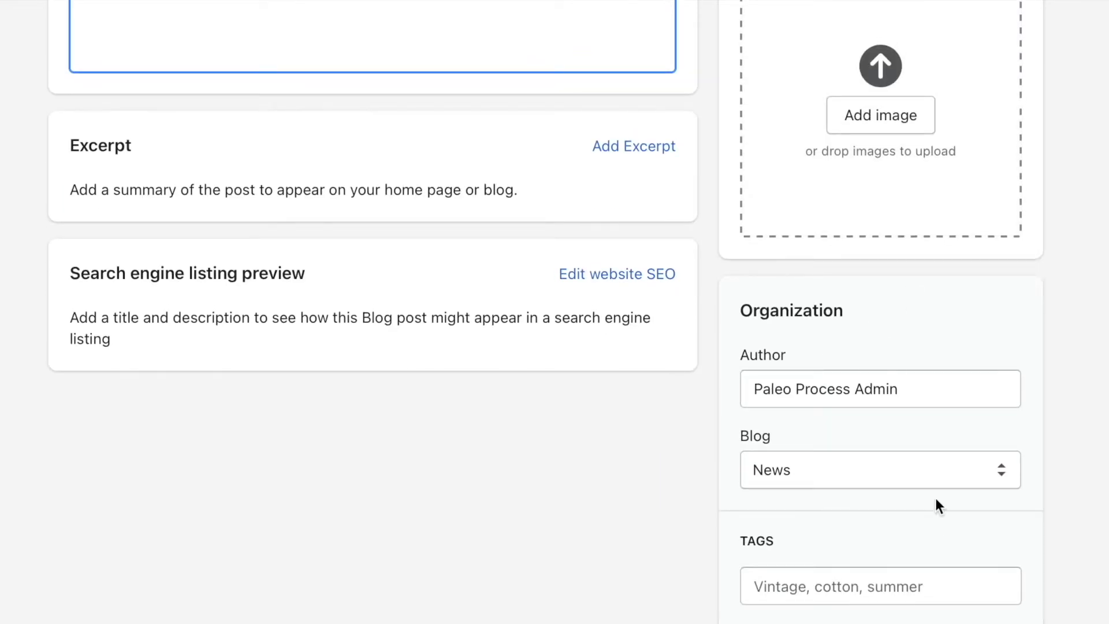
pyautogui.scroll(6, 870, 346)
pyautogui.click(795, 110)
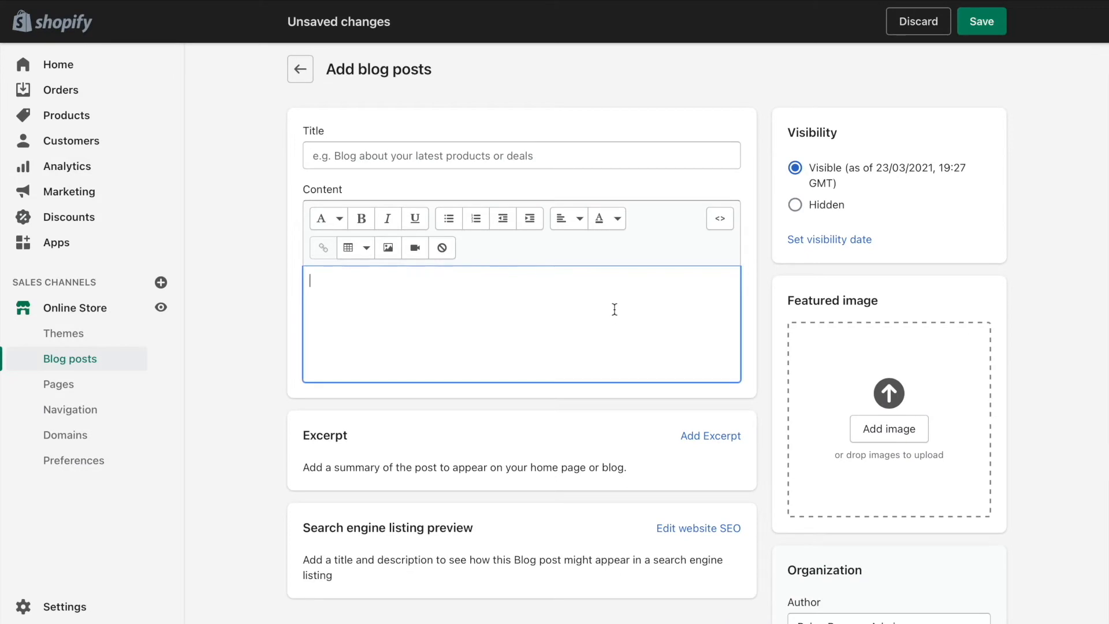
pyautogui.scroll(-4, 470, 112)
pyautogui.scroll(5, 470, 114)
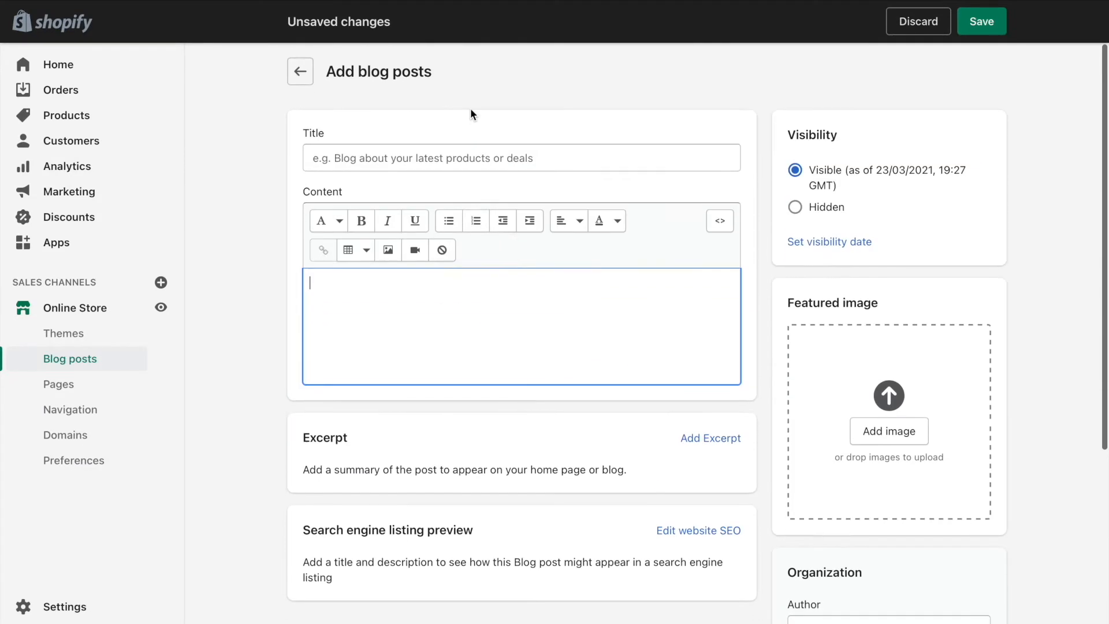
# Create and save a store page titled "Contact us" with the page.contact template.
pyautogui.click(69, 385)
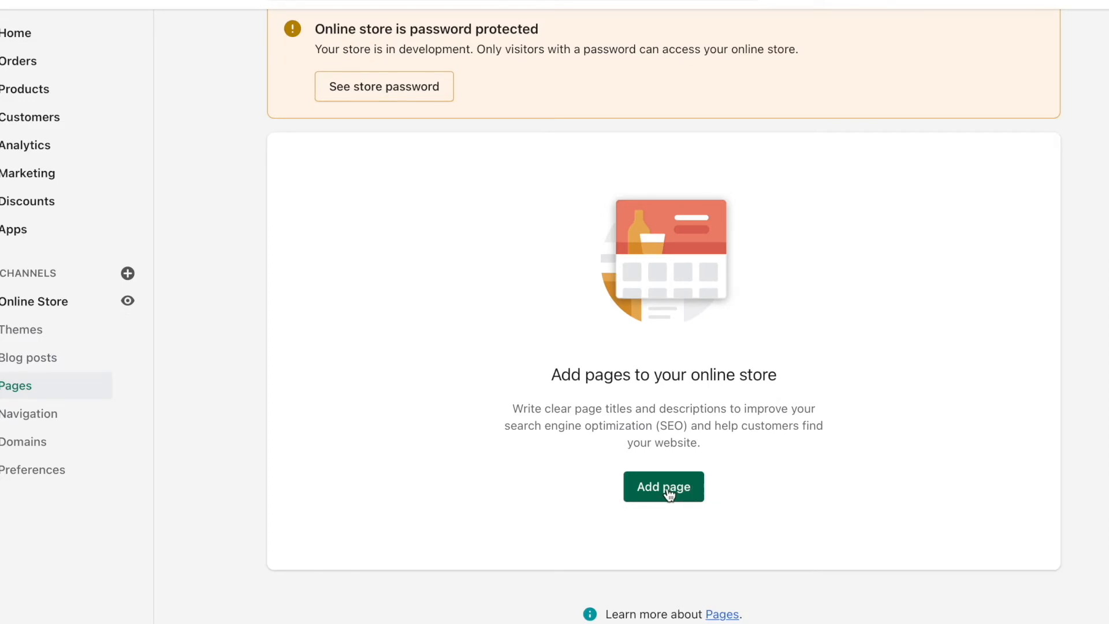
pyautogui.click(670, 488)
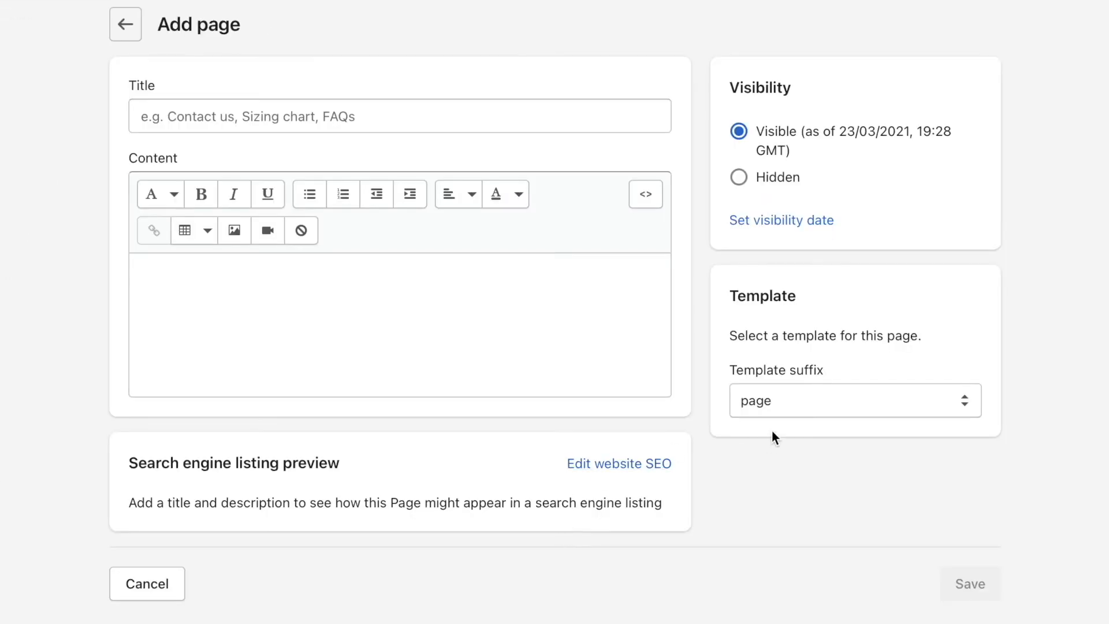
pyautogui.click(787, 400)
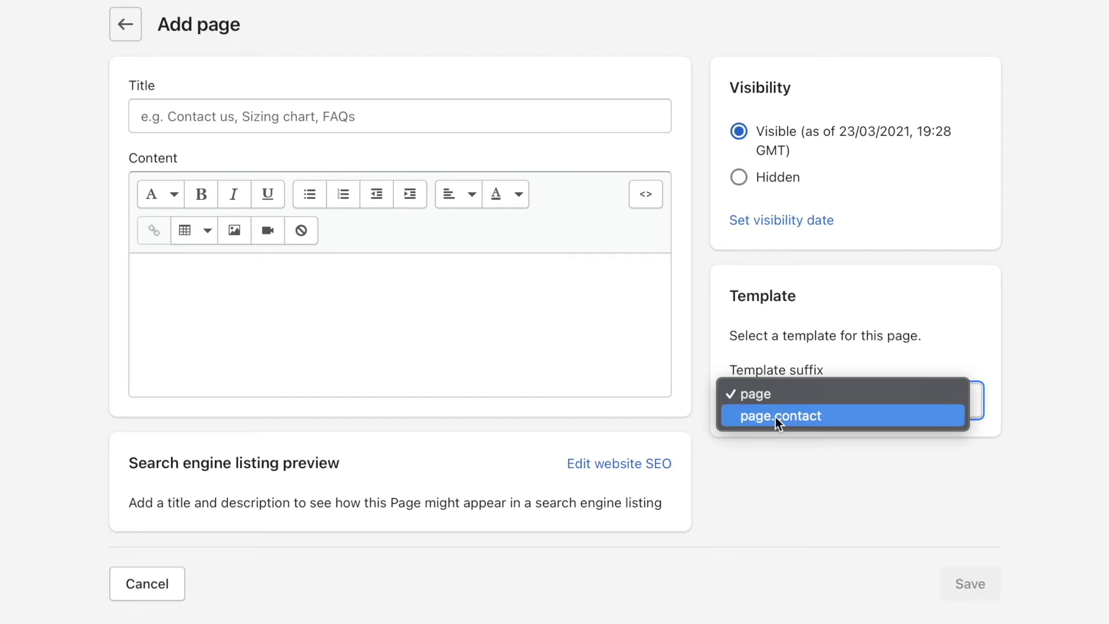
pyautogui.click(775, 417)
pyautogui.click(556, 113)
pyautogui.write('Contact U')
pyautogui.press('BackSpace')
pyautogui.write('us')
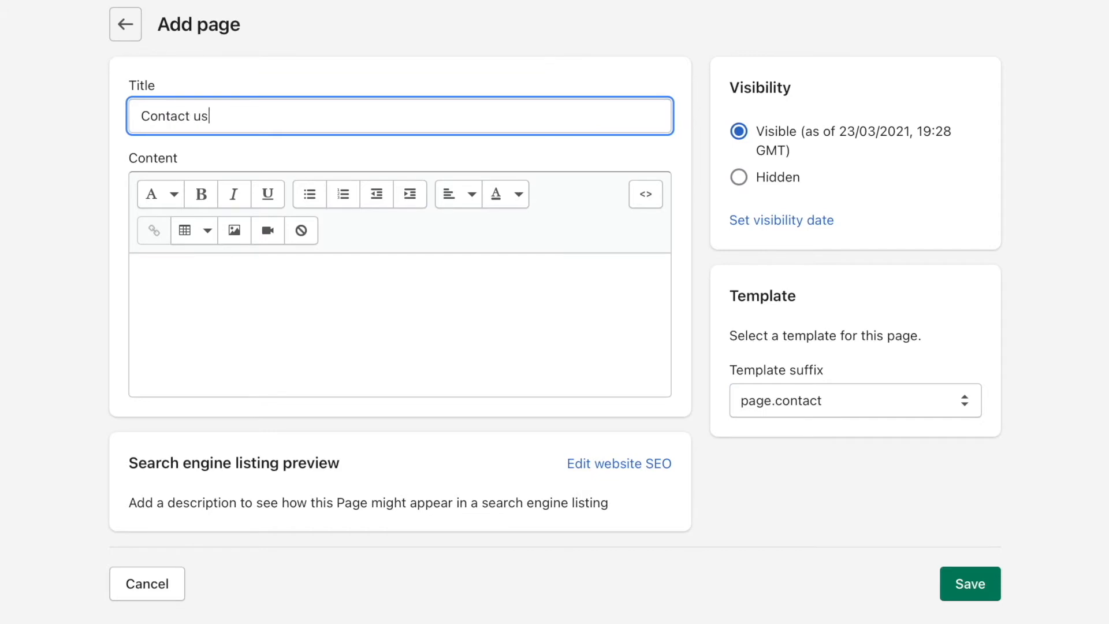
pyautogui.click(976, 583)
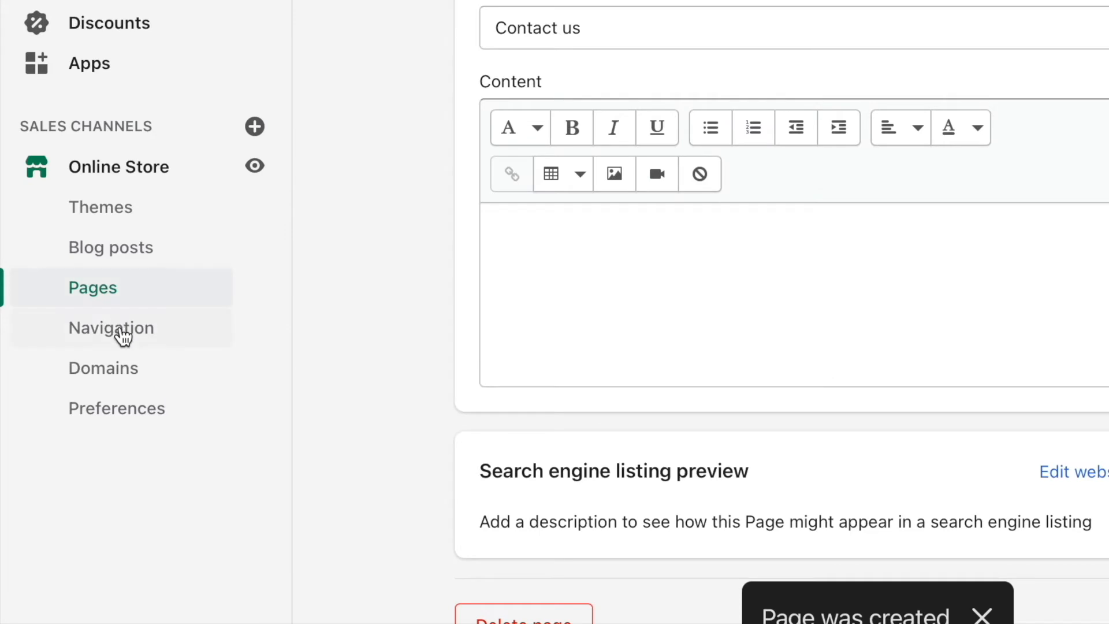
# Delete the Home and Catalog items from the store's main menu.
pyautogui.click(121, 332)
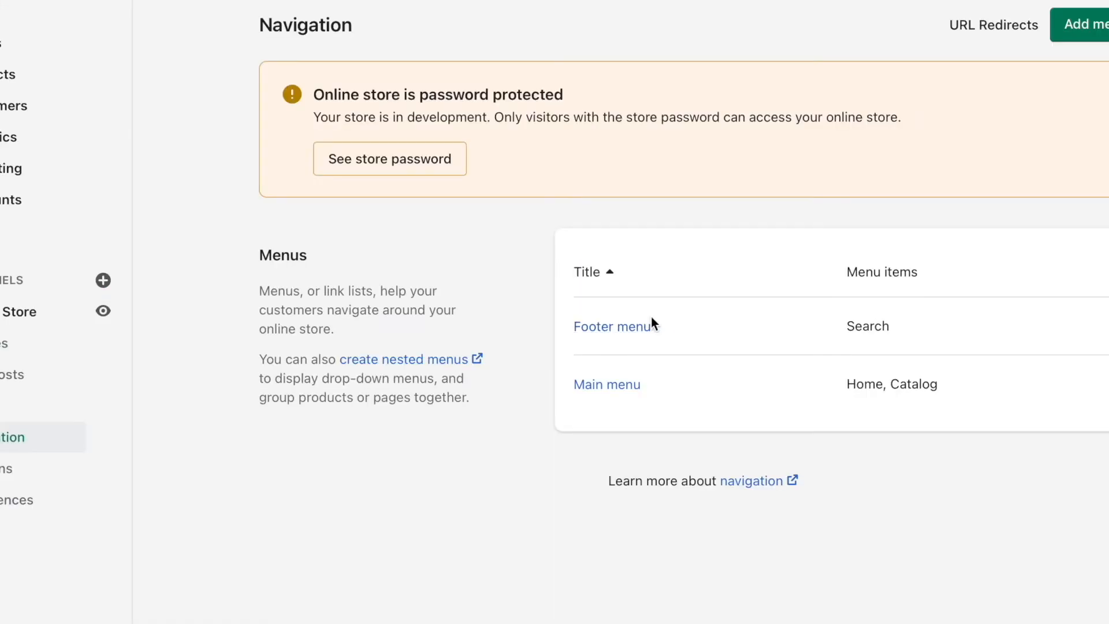
pyautogui.click(614, 385)
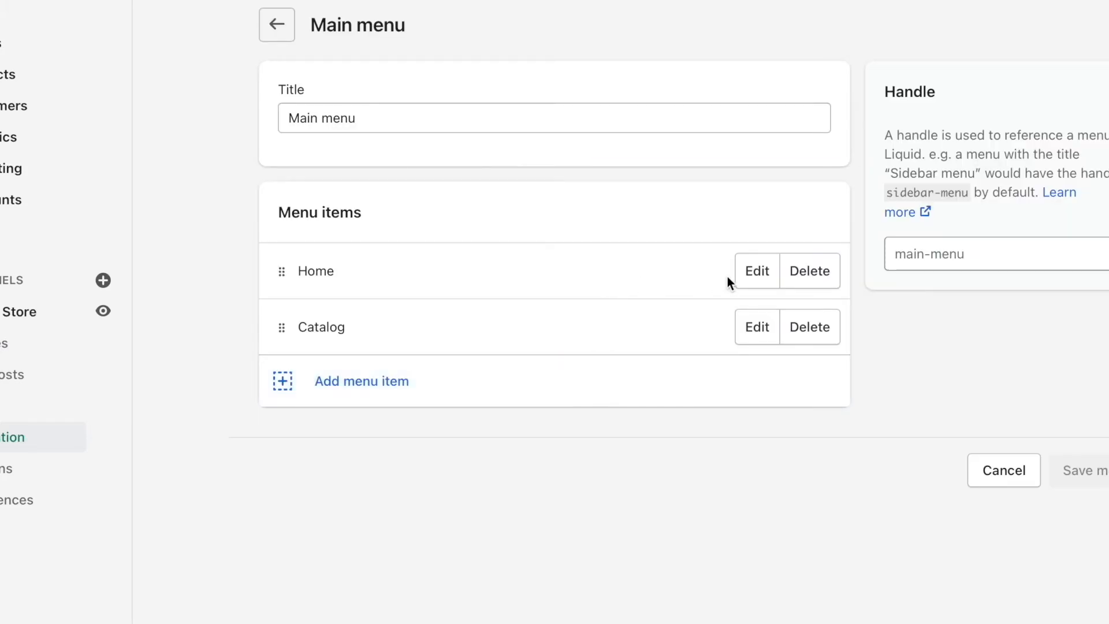
pyautogui.click(809, 271)
pyautogui.click(829, 186)
pyautogui.click(816, 269)
pyautogui.click(820, 179)
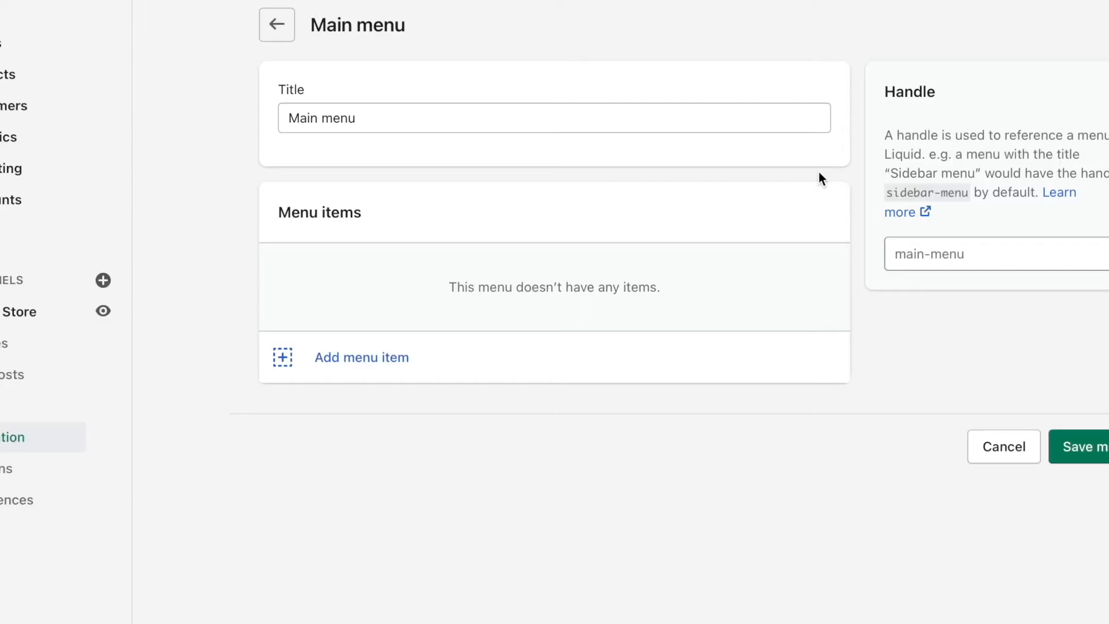
# Add a main menu item named "Buy Paleo Diet Ebook" linked to the Paleo Diet Ebook product, and save the menu.
pyautogui.click(378, 363)
pyautogui.click(411, 393)
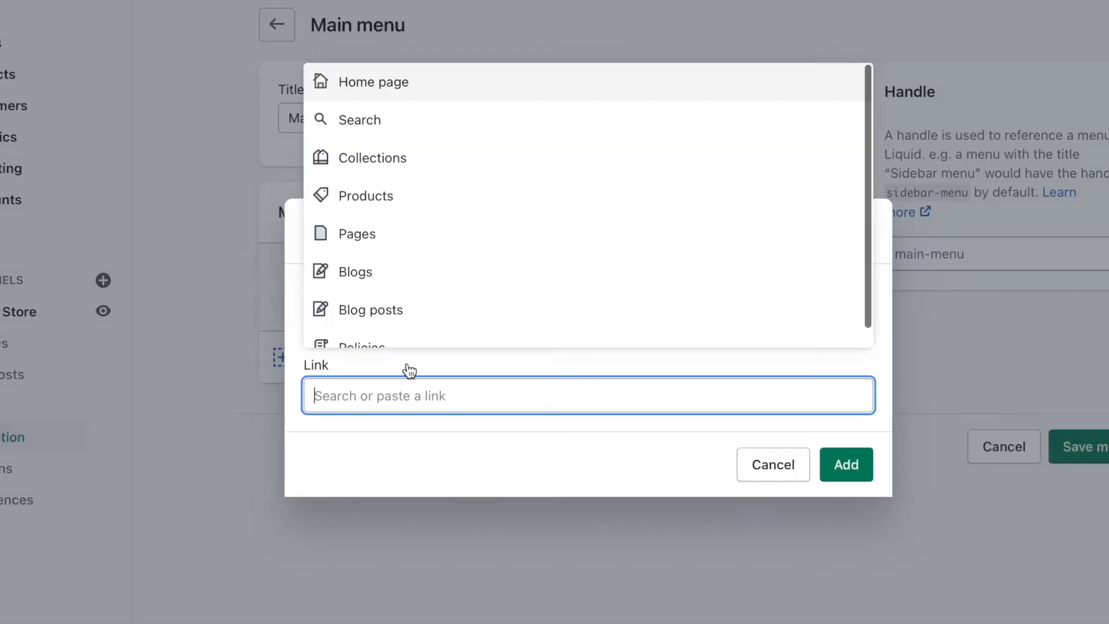
pyautogui.click(399, 207)
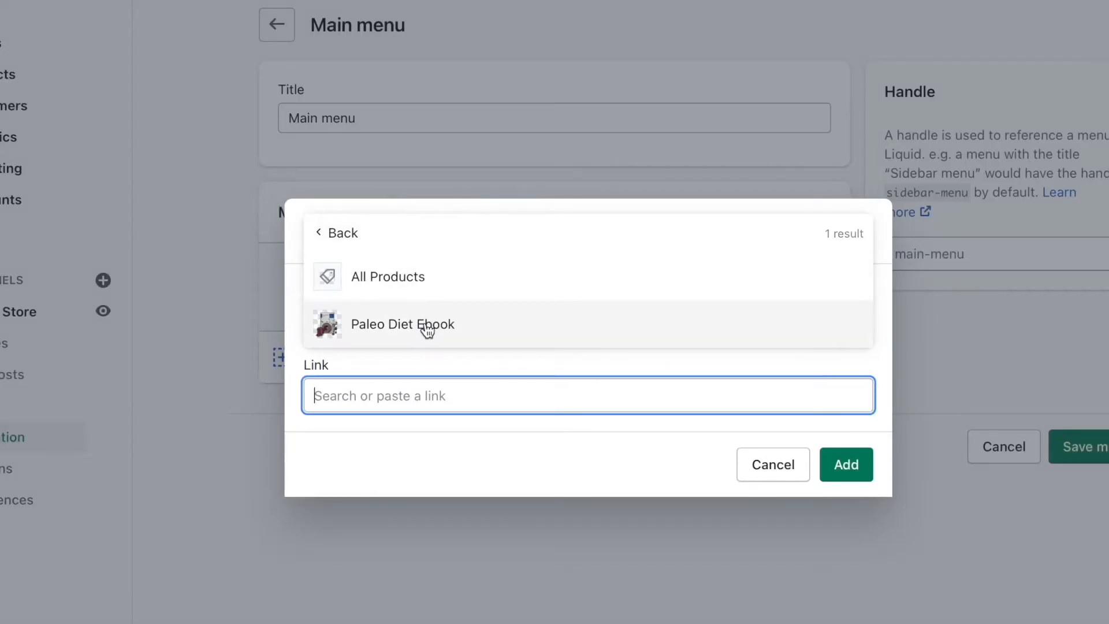
pyautogui.click(426, 324)
pyautogui.press('Left')
pyautogui.write('Buy')
pyautogui.click(542, 326)
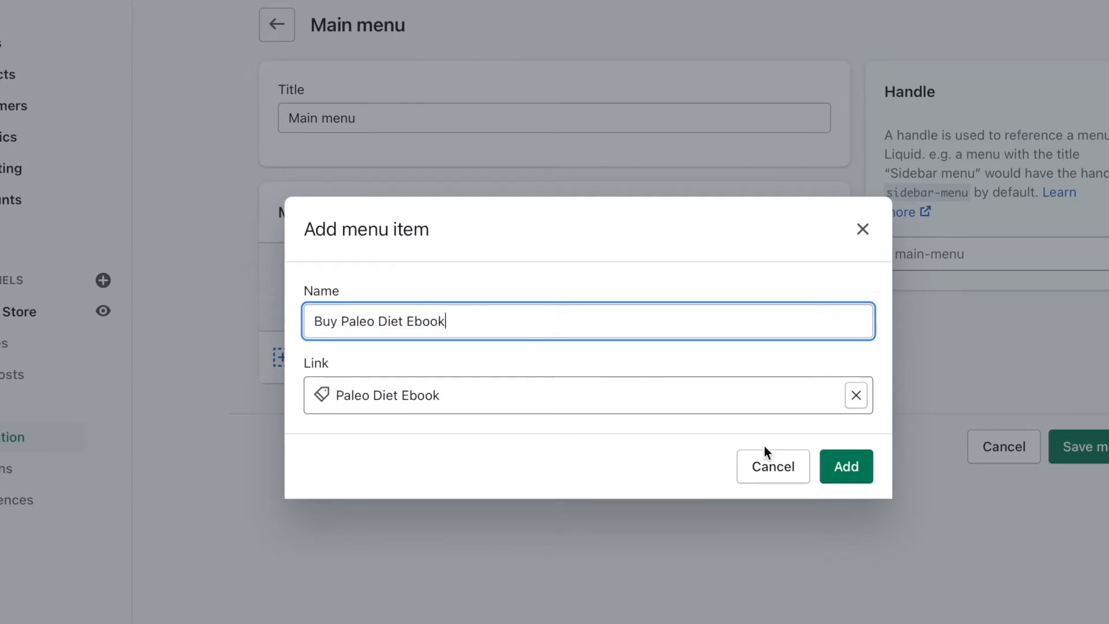
pyautogui.click(845, 469)
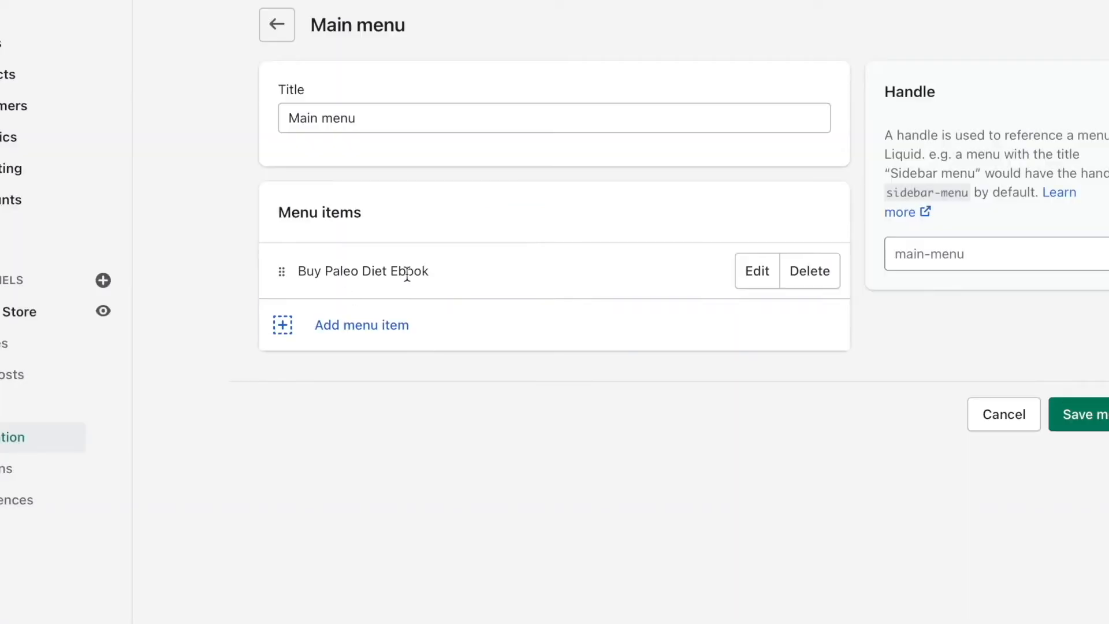
pyautogui.click(1085, 428)
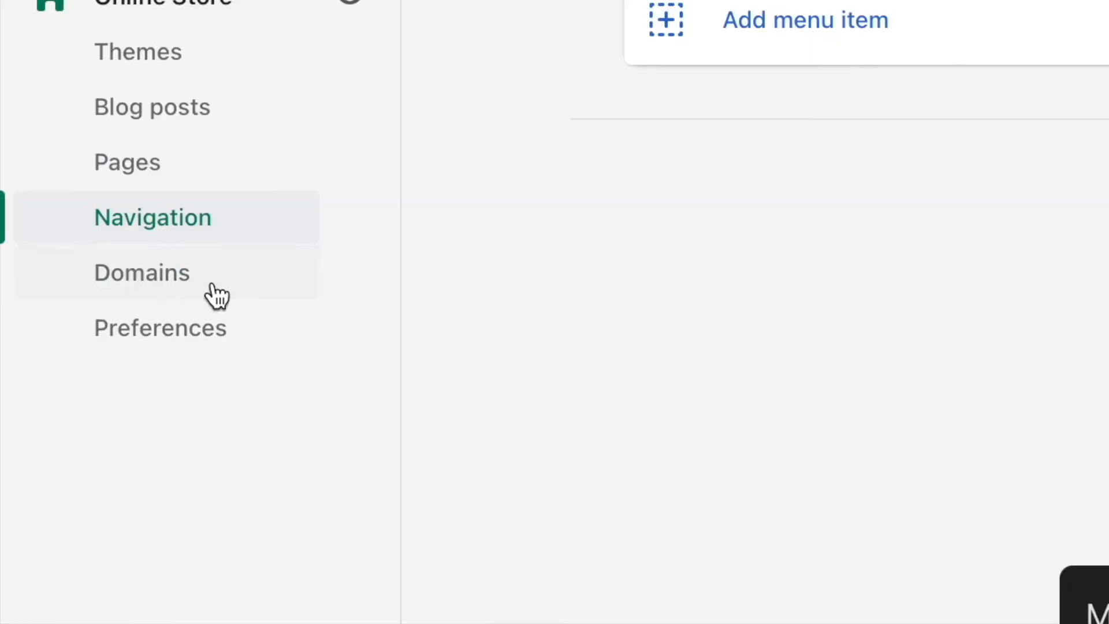
# View the store's domain settings and open the form for transferring a domain to Shopify.
pyautogui.click(25, 475)
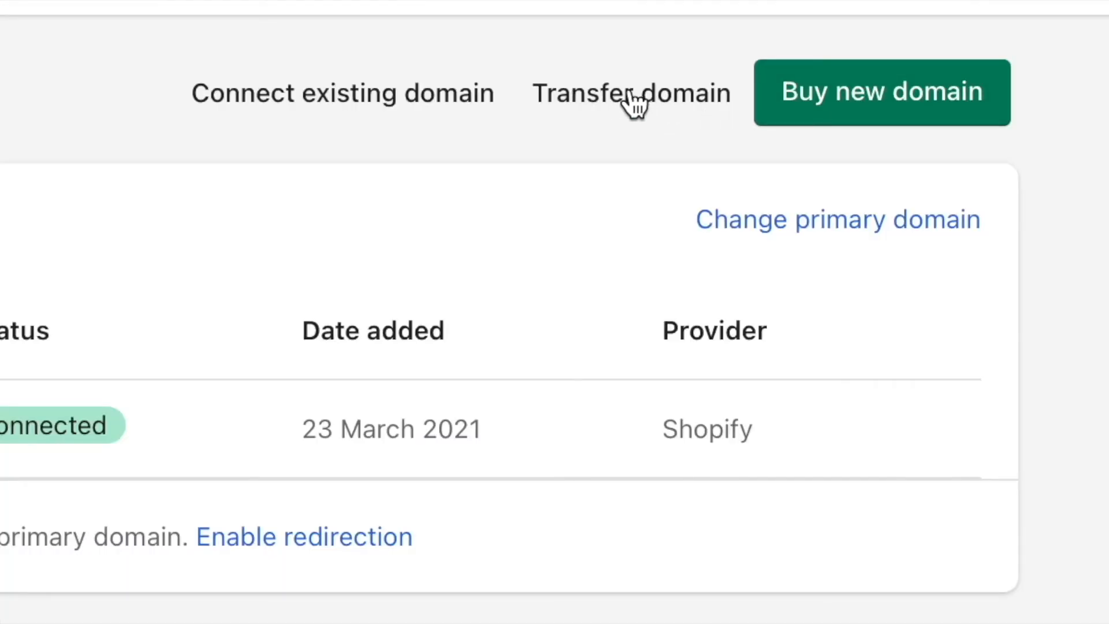
pyautogui.click(847, 103)
pyautogui.click(681, 193)
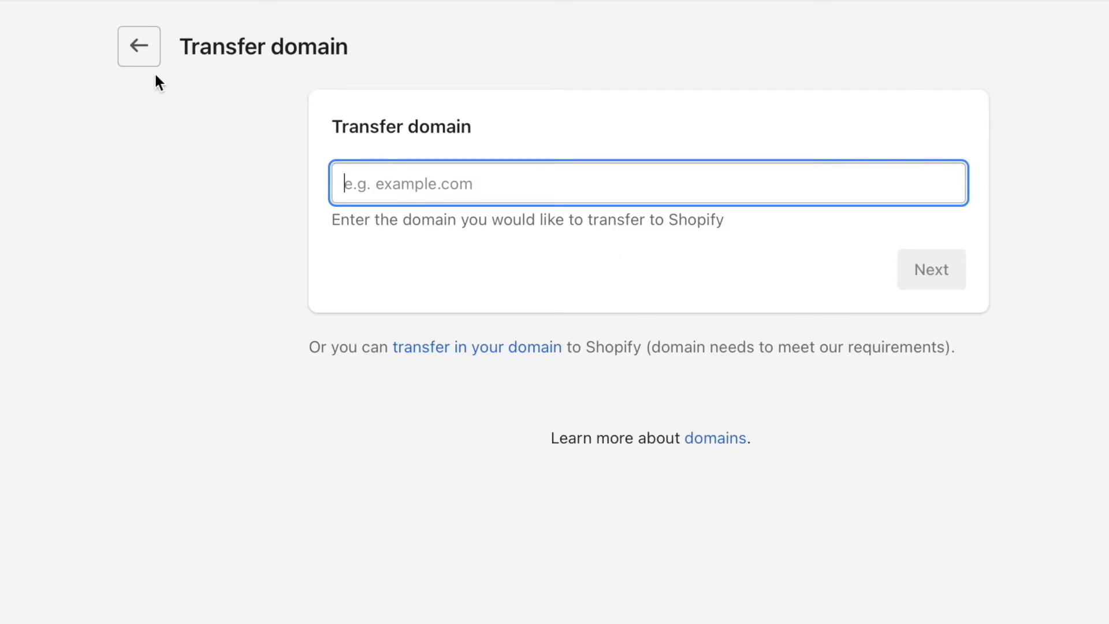
# Leave the domain transfer form, search for paleoprocess.com as a new domain, and choose to buy it.
pyautogui.click(139, 46)
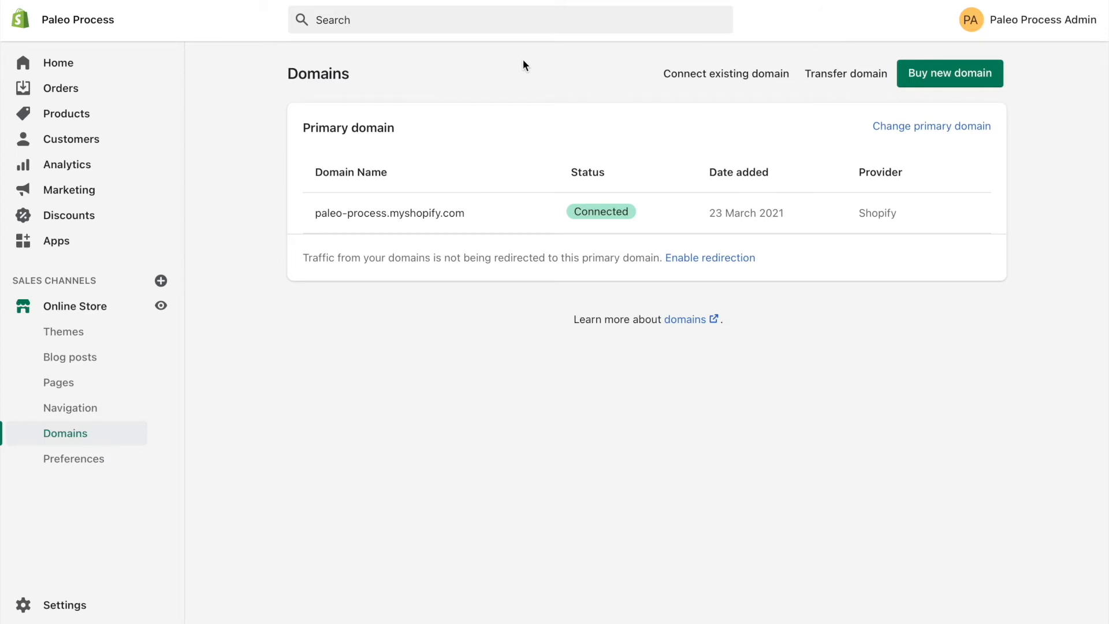
pyautogui.click(927, 81)
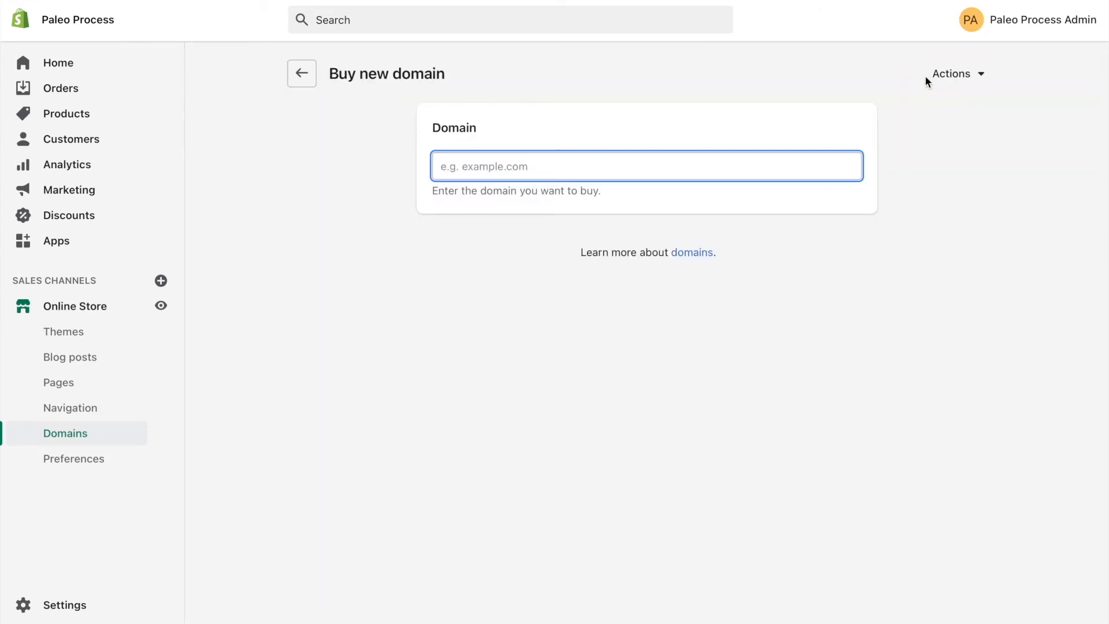
pyautogui.write('paleo')
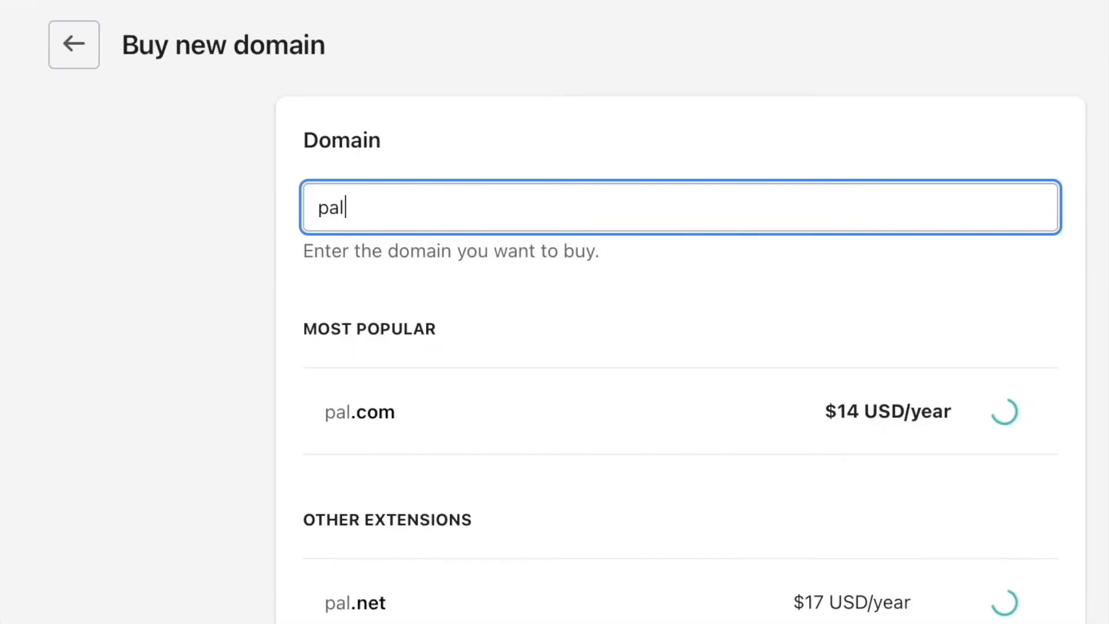
pyautogui.write('process.com')
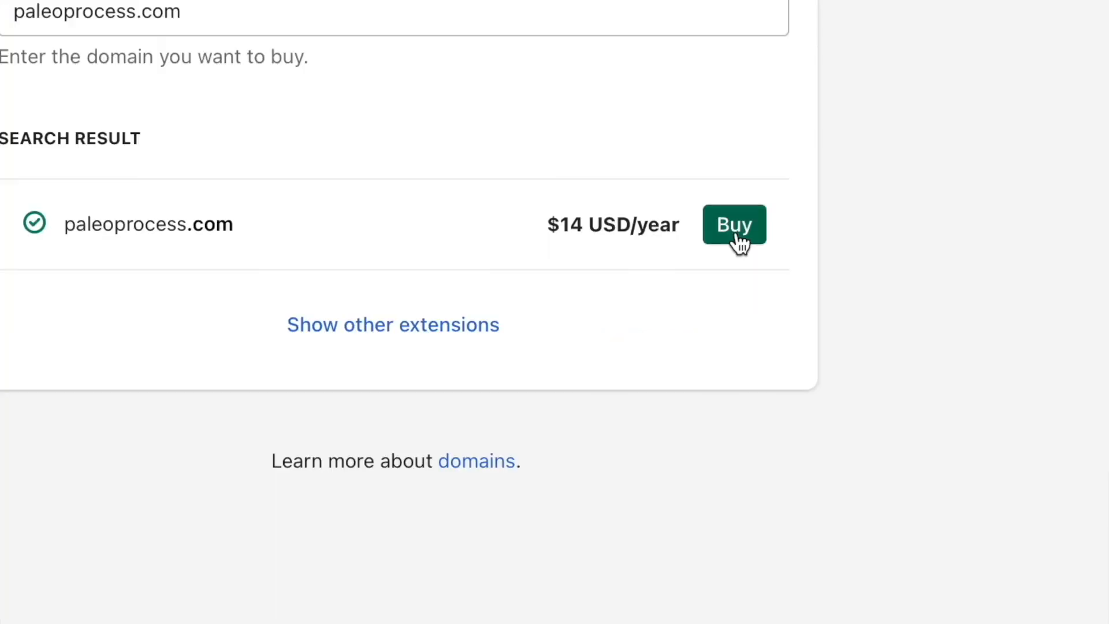
pyautogui.click(834, 288)
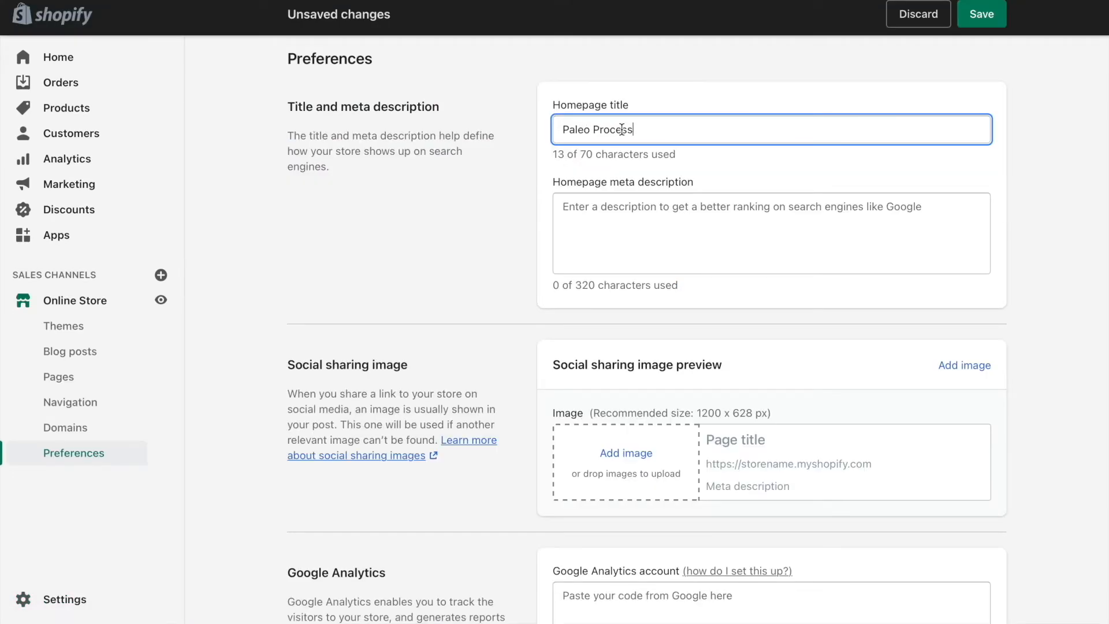
# Review the homepage title and meta description fields in the online store preferences and save the settings.
pyautogui.moveTo(652, 130); pyautogui.dragTo(508, 125)
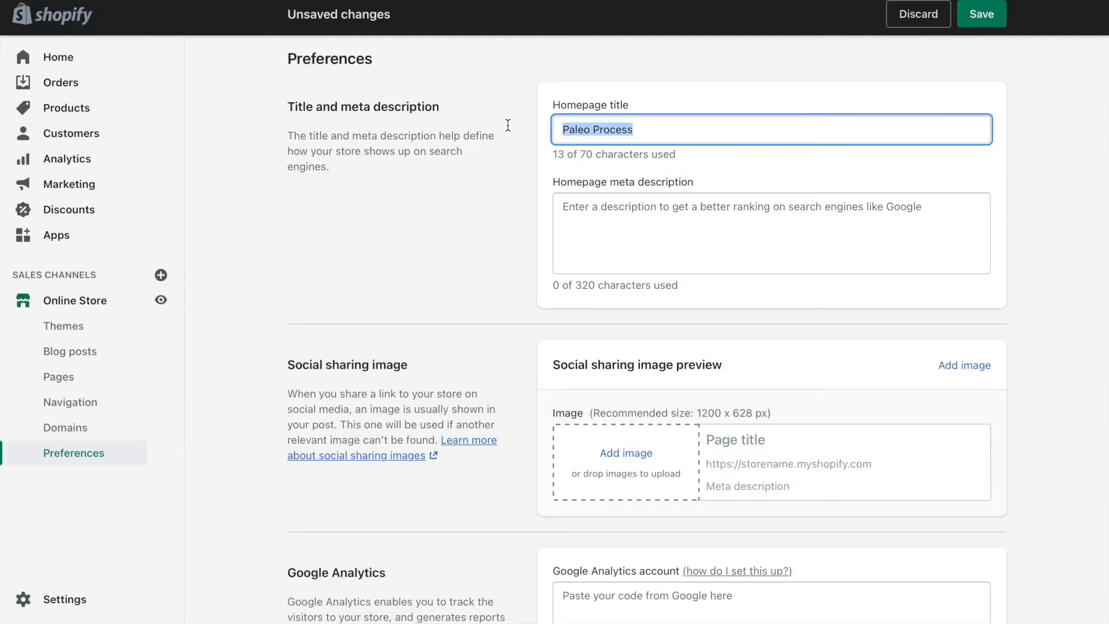
pyautogui.scroll(-2, 528, 130)
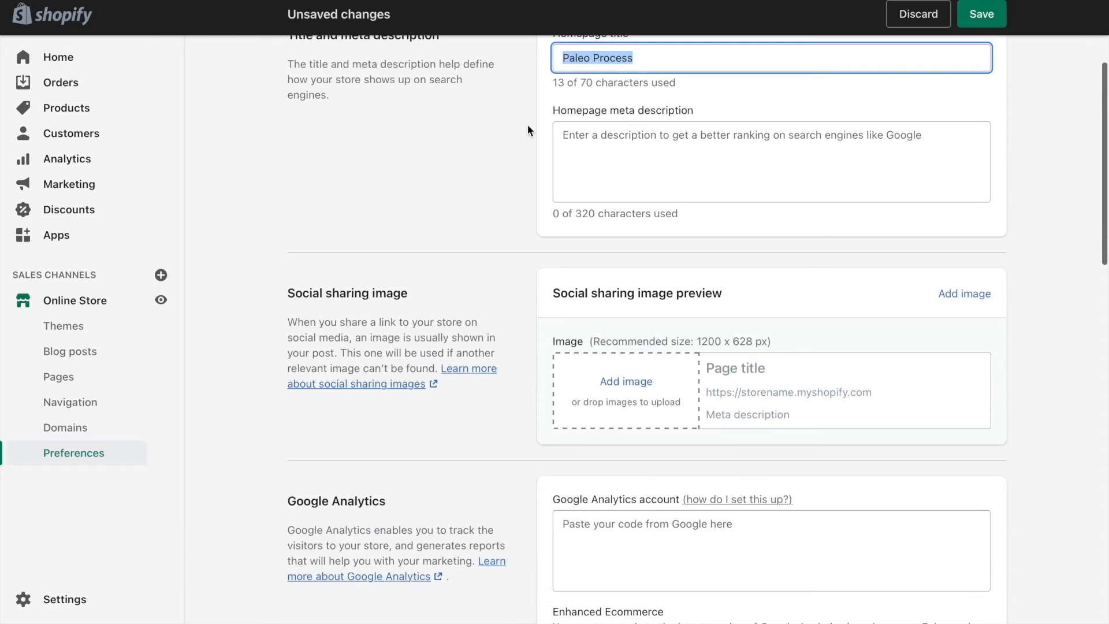
pyautogui.click(628, 152)
pyautogui.moveTo(611, 110); pyautogui.dragTo(699, 110)
pyautogui.click(721, 152)
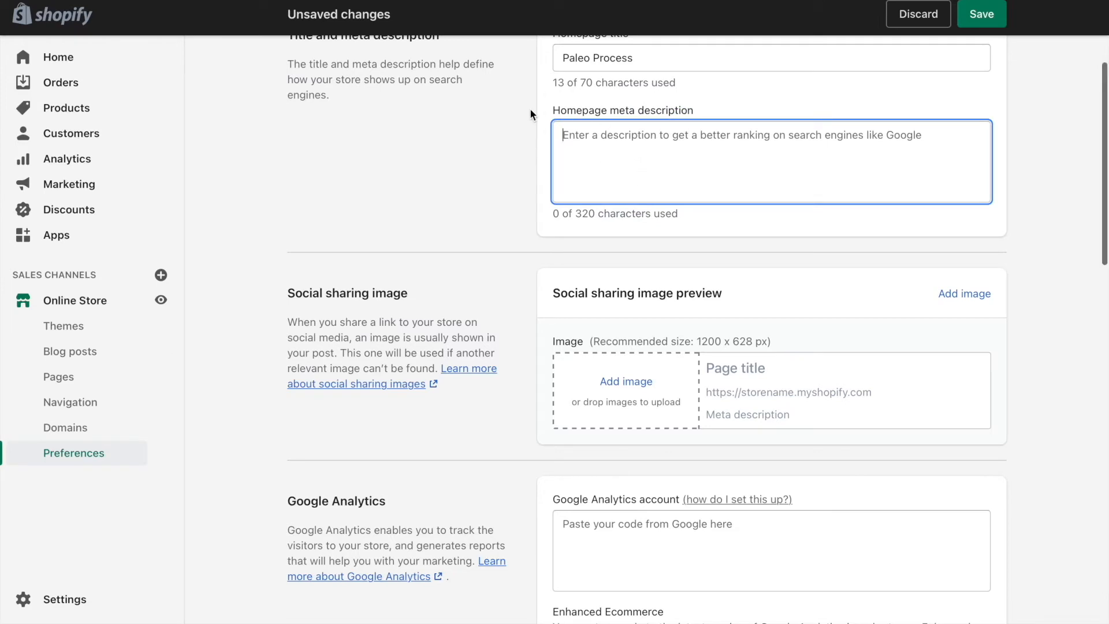
pyautogui.scroll(-5, 530, 113)
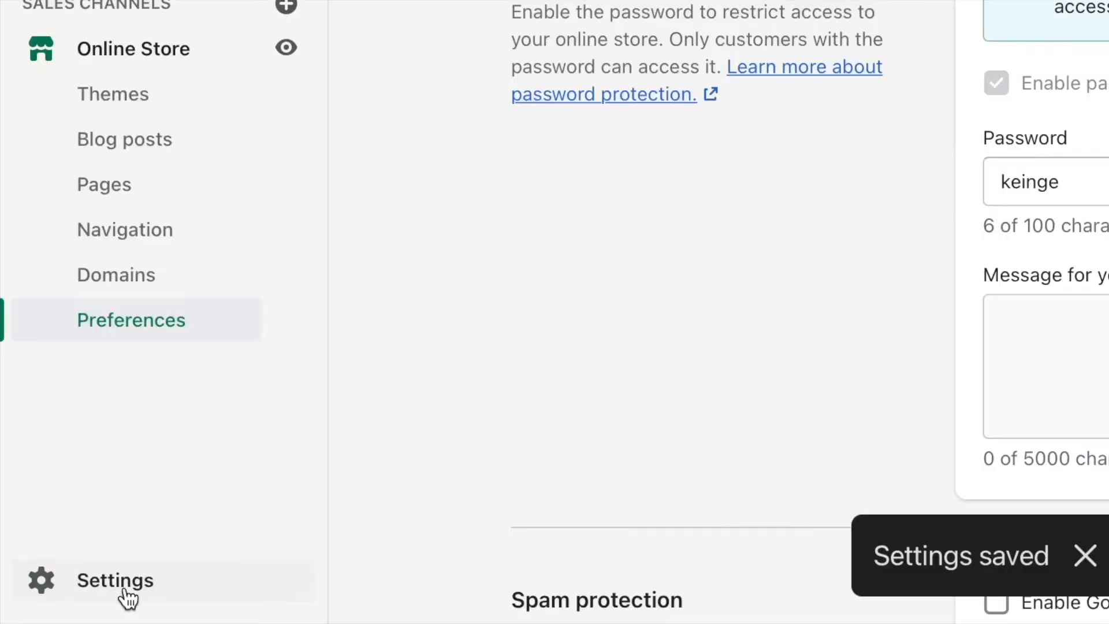
# Open the store's general settings and review the store name, contact email, phone and address fields.
pyautogui.click(69, 600)
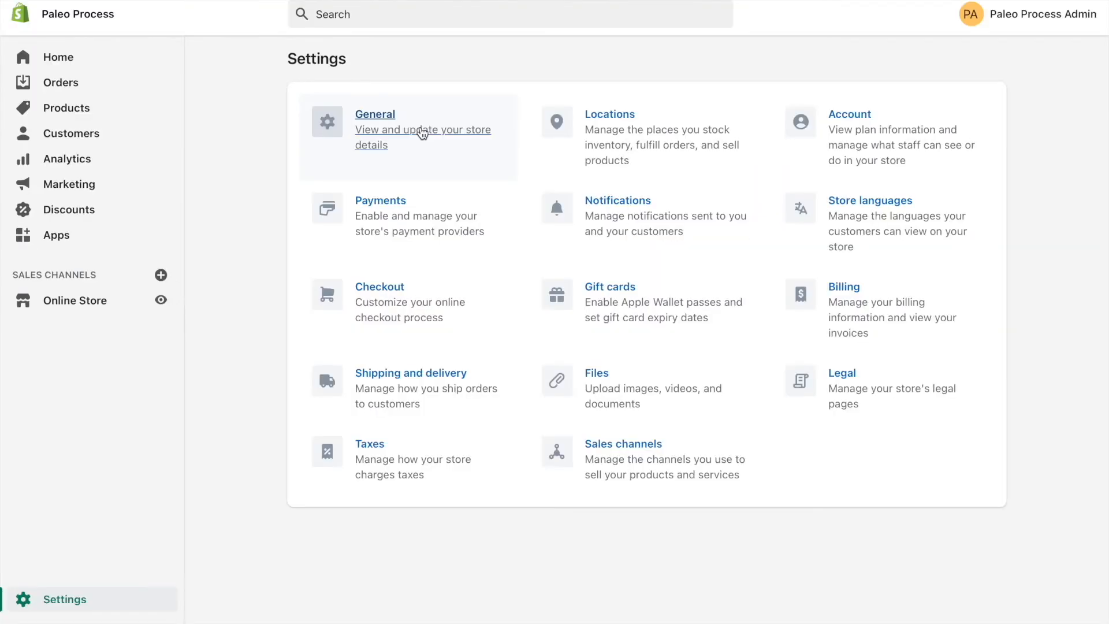
pyautogui.click(422, 133)
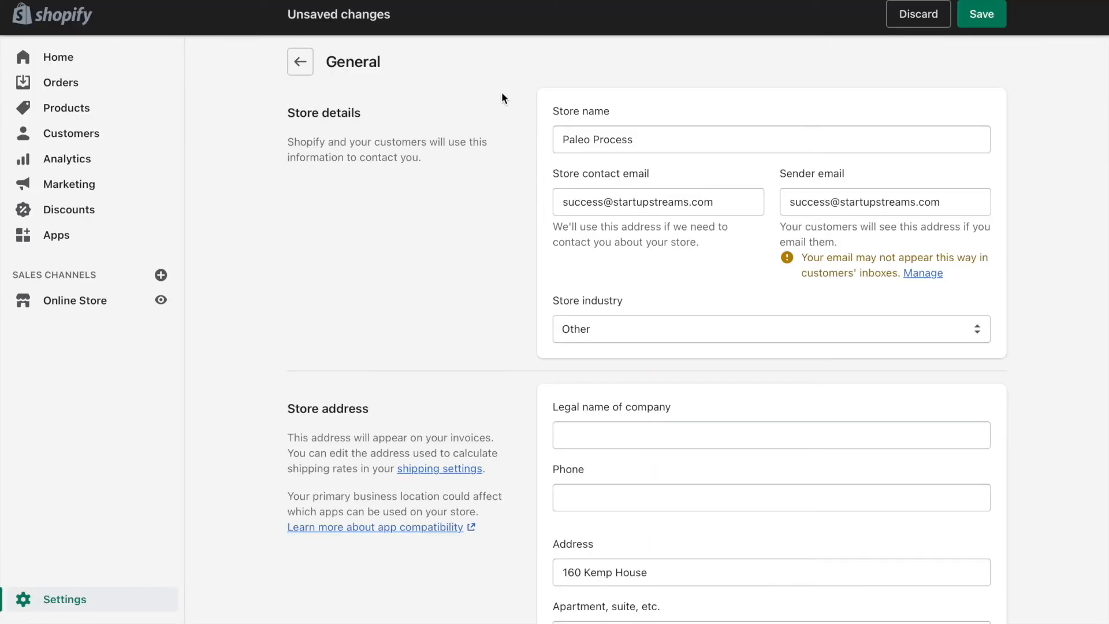
pyautogui.moveTo(562, 201); pyautogui.dragTo(580, 202)
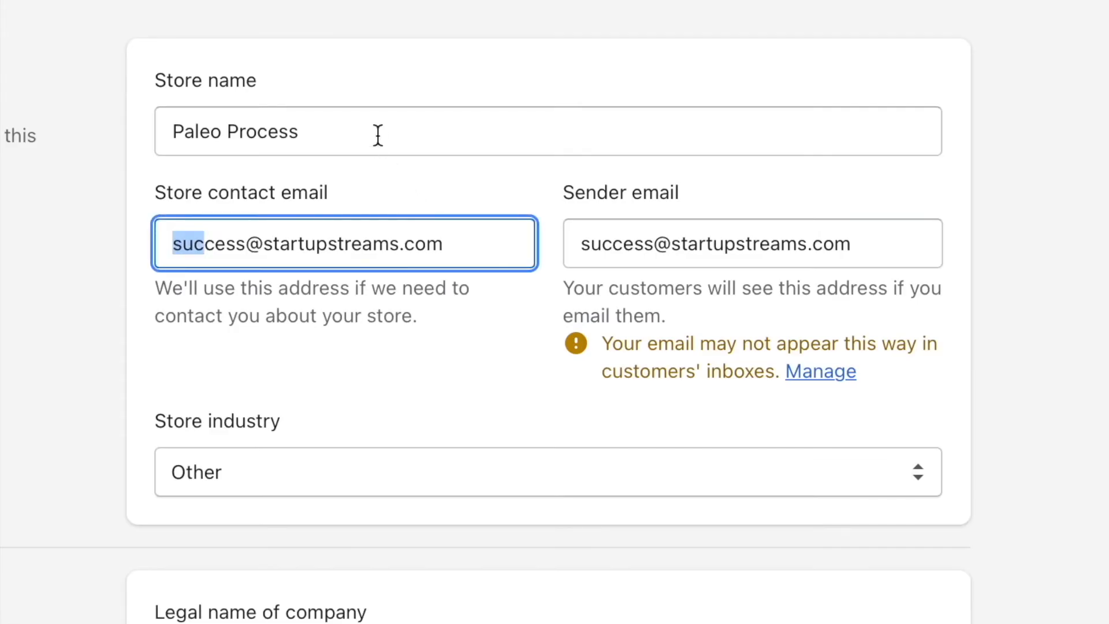
pyautogui.moveTo(377, 135); pyautogui.dragTo(119, 128)
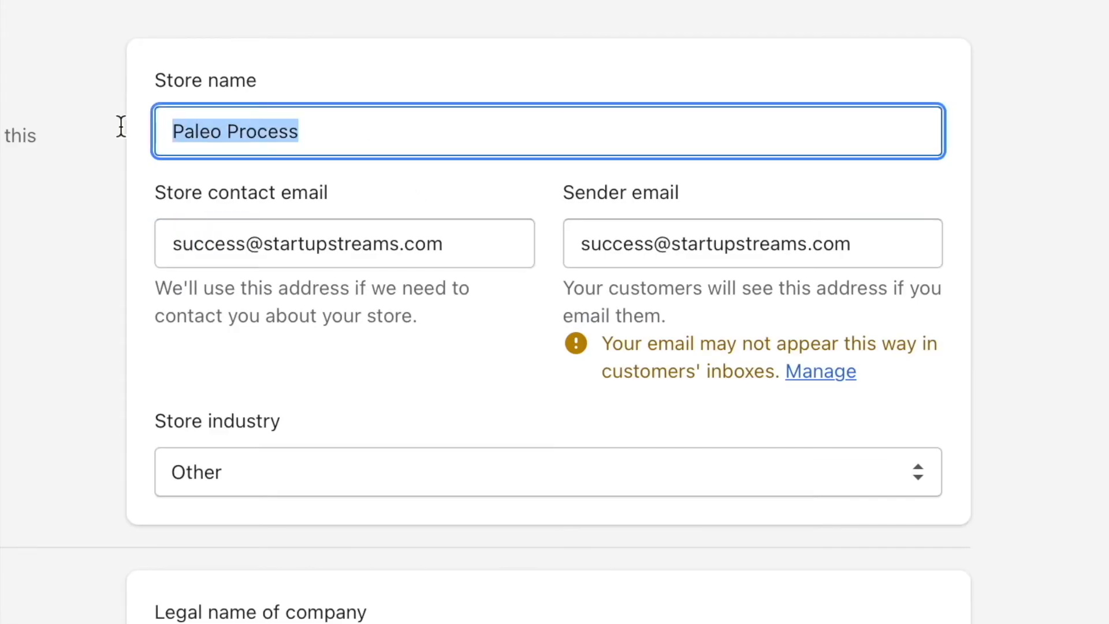
pyautogui.scroll(-3, 75, 340)
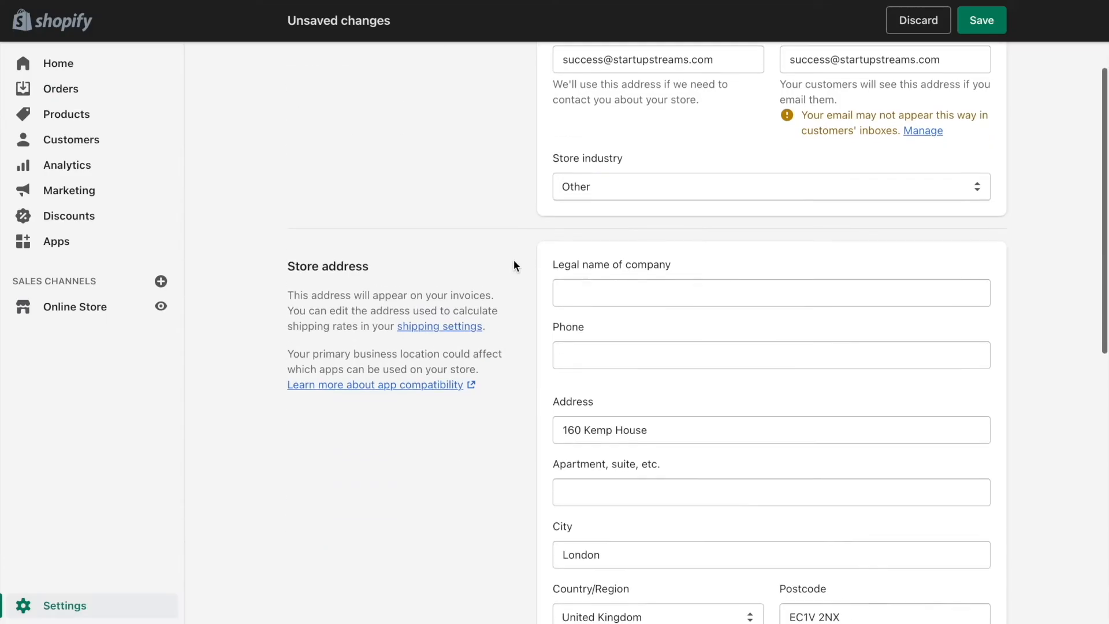
pyautogui.scroll(-3, 604, 296)
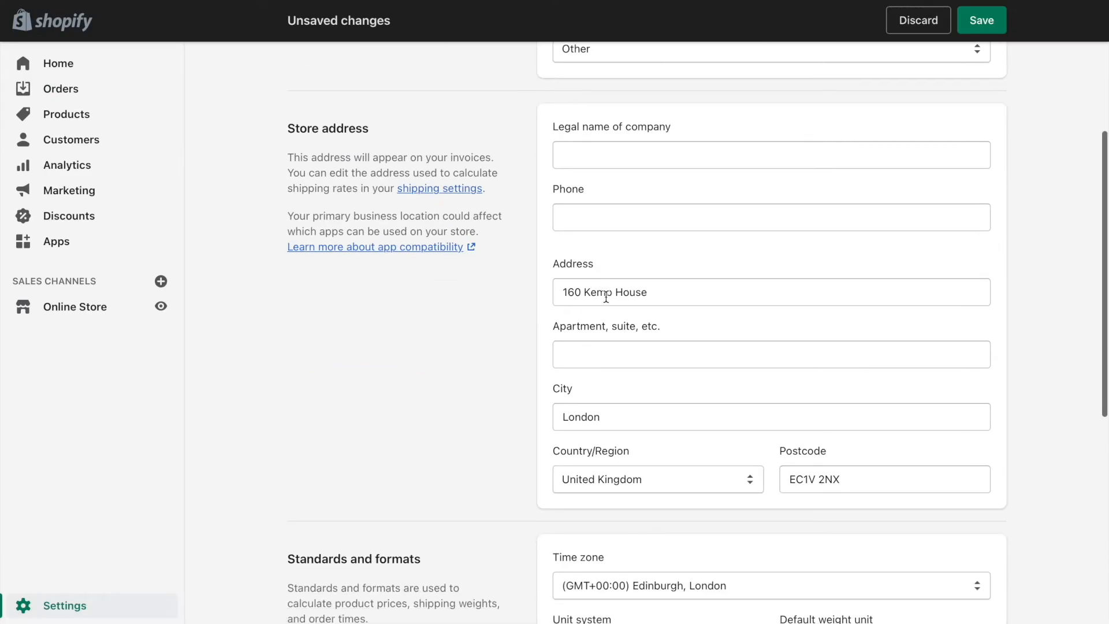
pyautogui.click(733, 209)
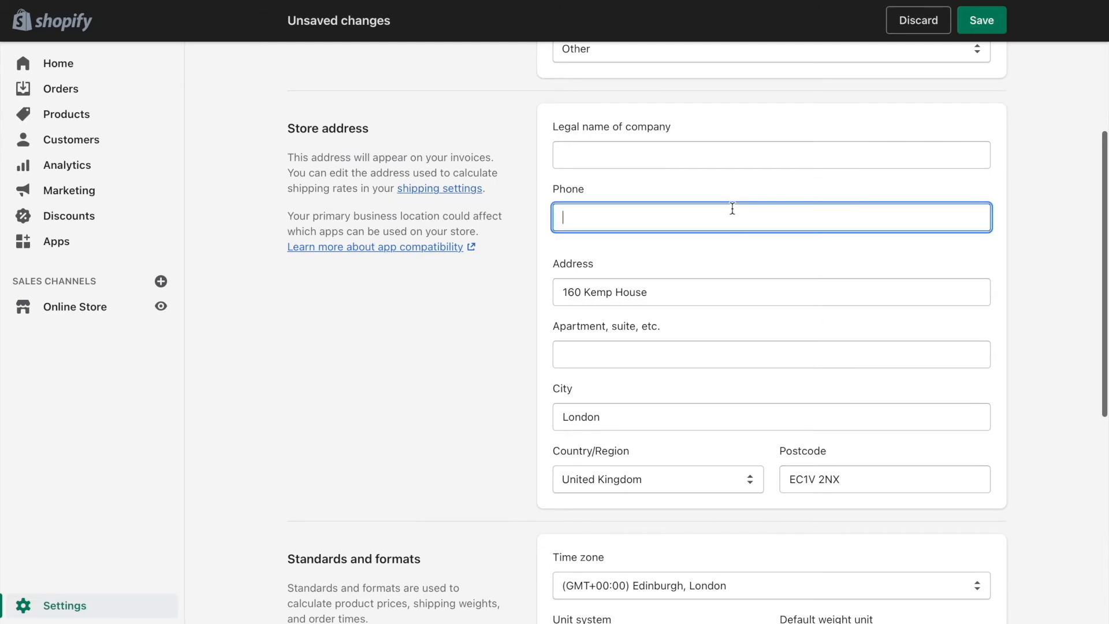
# Set the store currency to US dollars (USD) in the general settings.
pyautogui.scroll(-10, 732, 211)
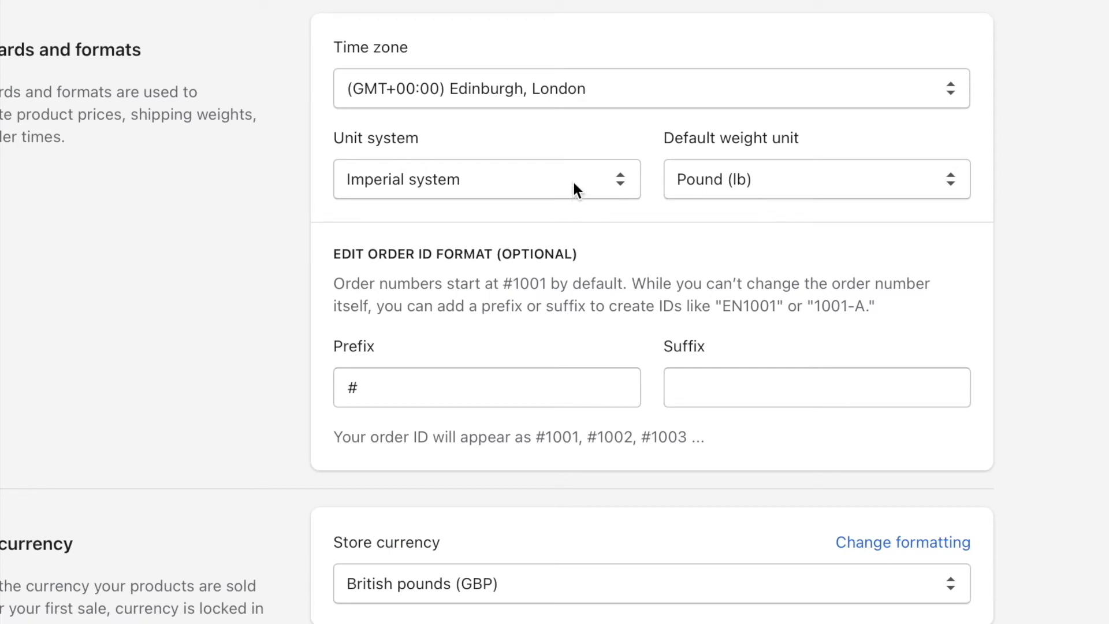
pyautogui.scroll(-1, 573, 184)
pyautogui.click(453, 575)
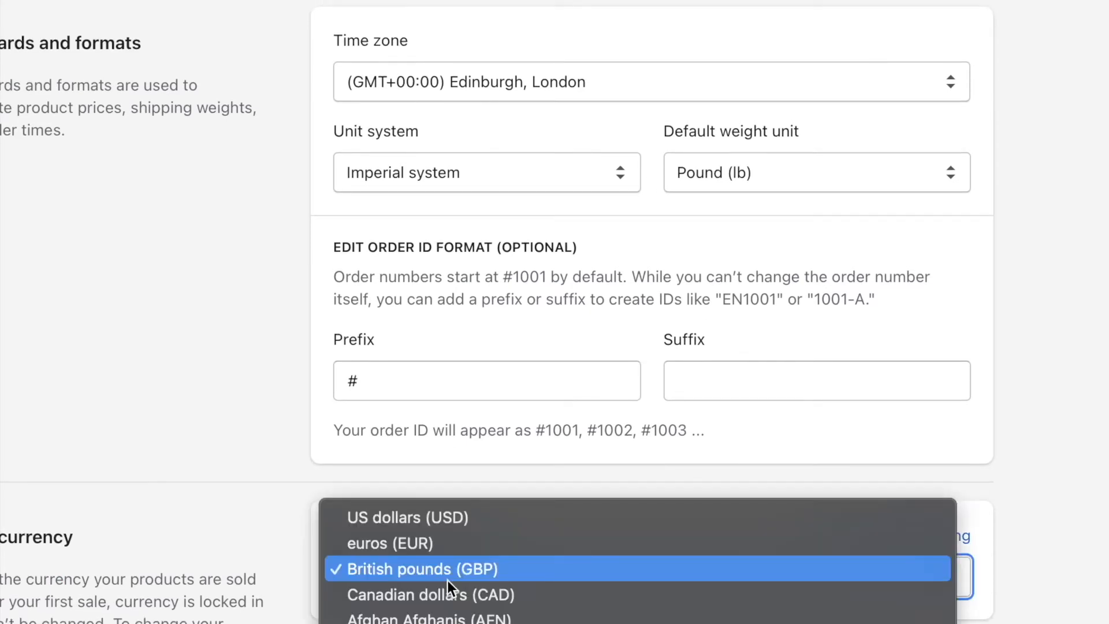
pyautogui.click(387, 524)
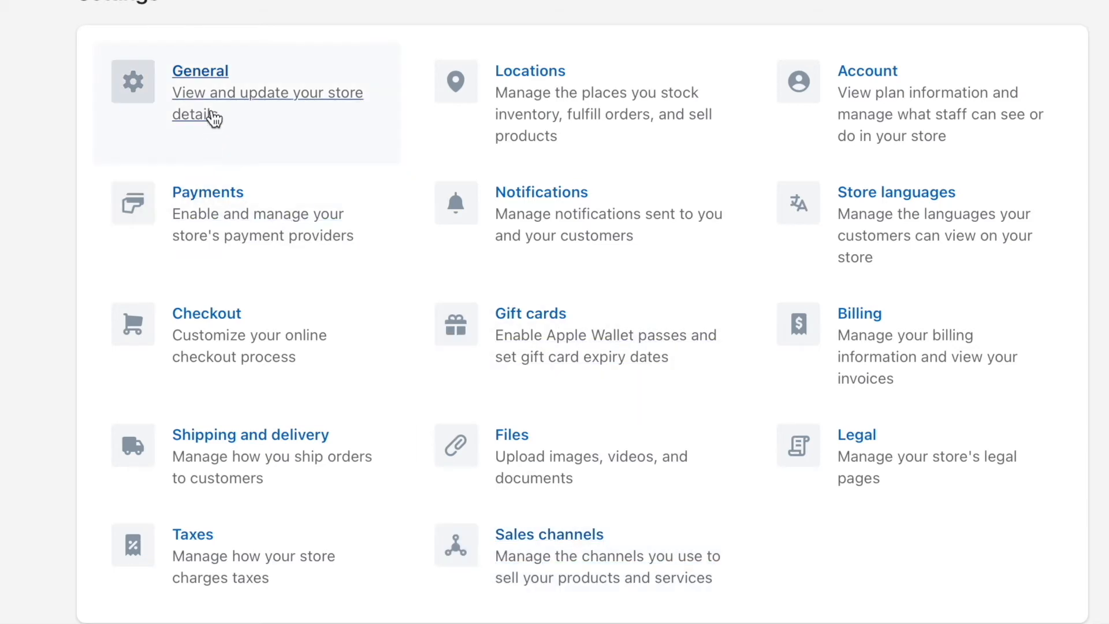
# Review the checkout settings, including customer accounts, customer contact, tipping and order processing.
pyautogui.click(211, 321)
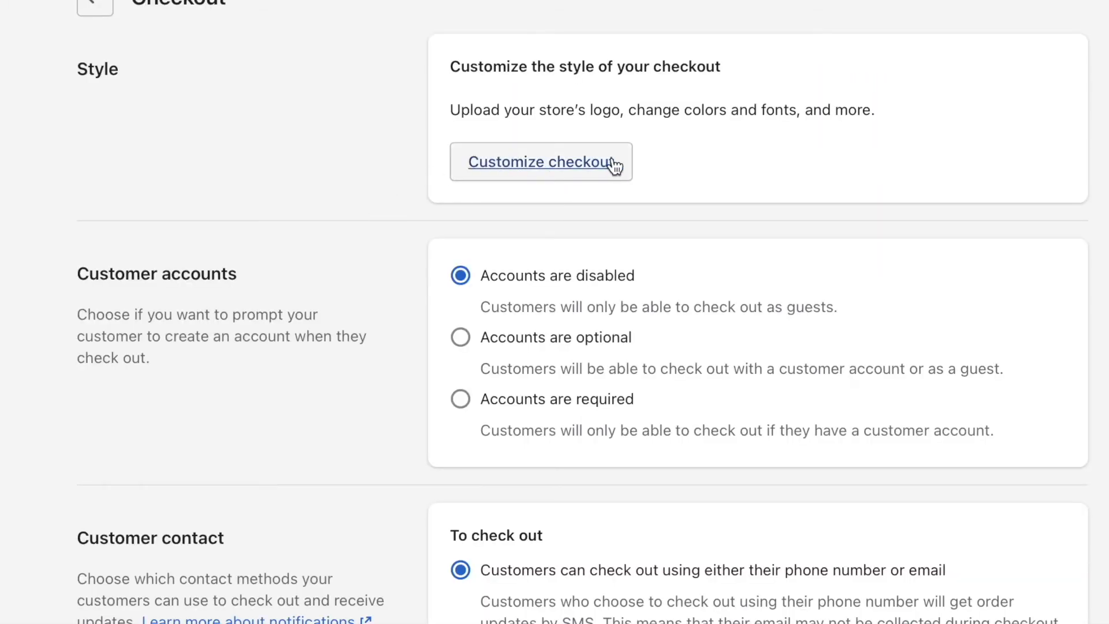
pyautogui.scroll(-4, 384, 171)
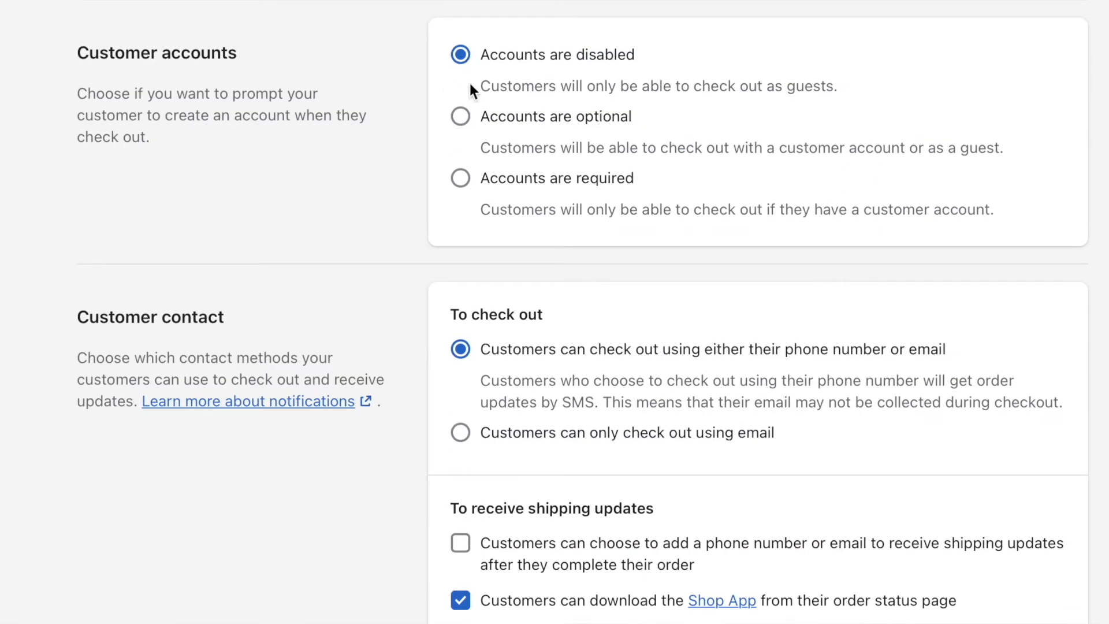
pyautogui.scroll(-20, 492, 320)
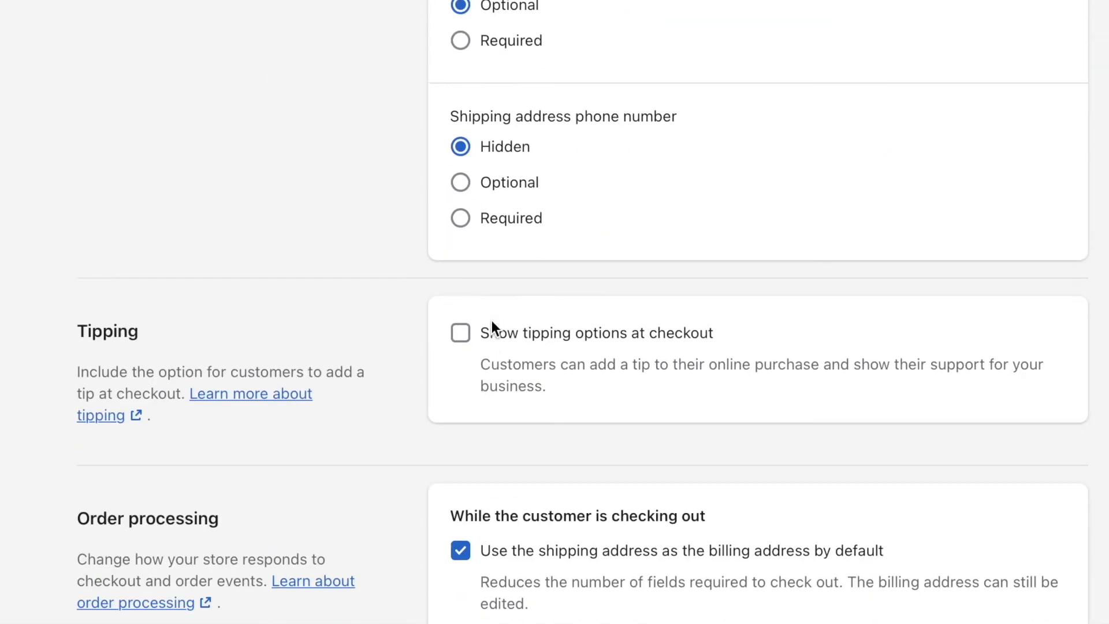
pyautogui.scroll(-15, 493, 327)
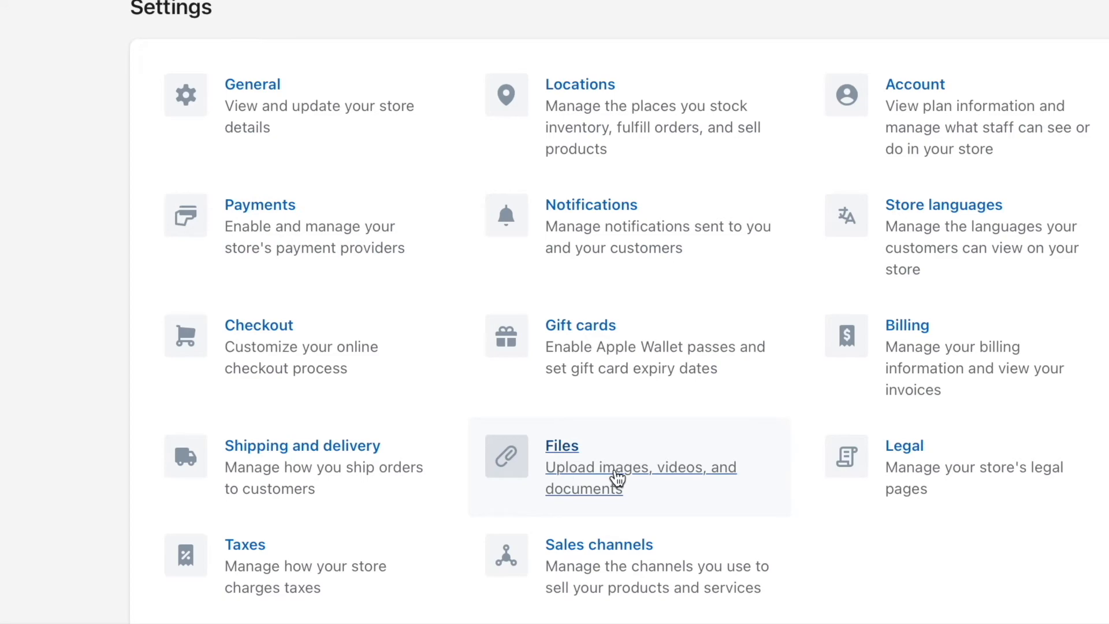
# Start a file upload in the store's Files settings and browse to the Website Assets folder of the 'Stone Age' Paleo Diet Store.
pyautogui.click(616, 470)
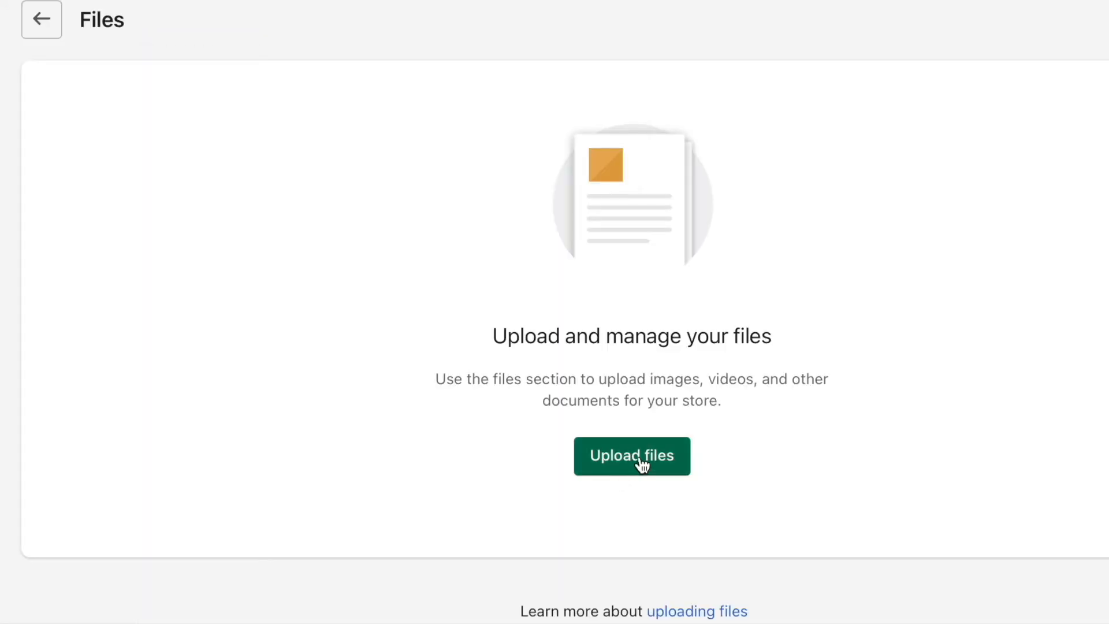
pyautogui.click(639, 462)
pyautogui.click(562, 102)
pyautogui.click(572, 131)
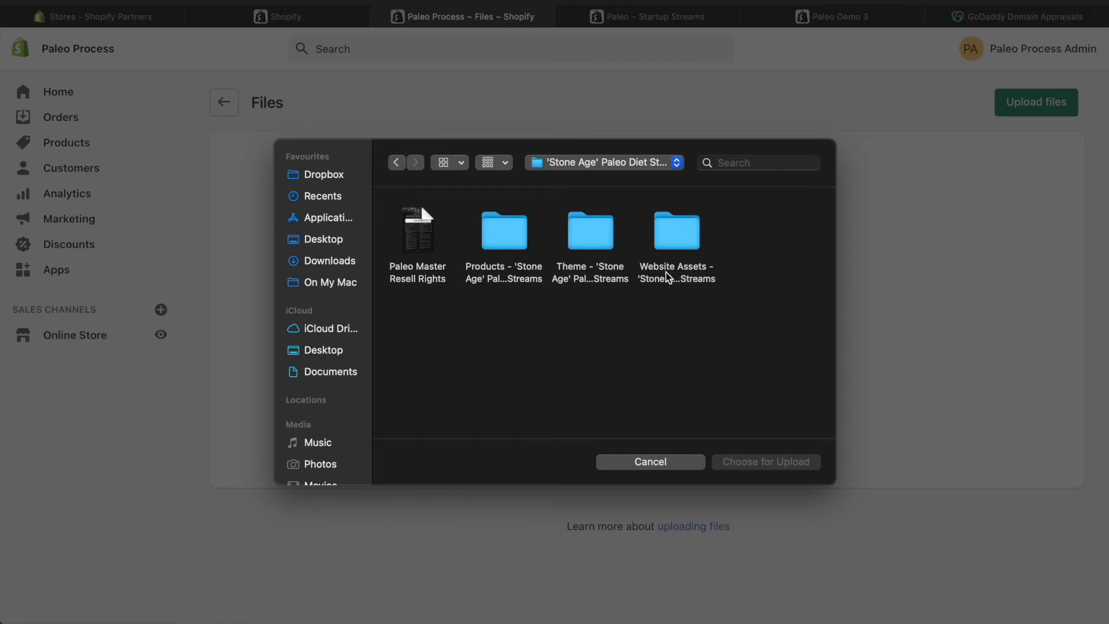
pyautogui.doubleClick(677, 237)
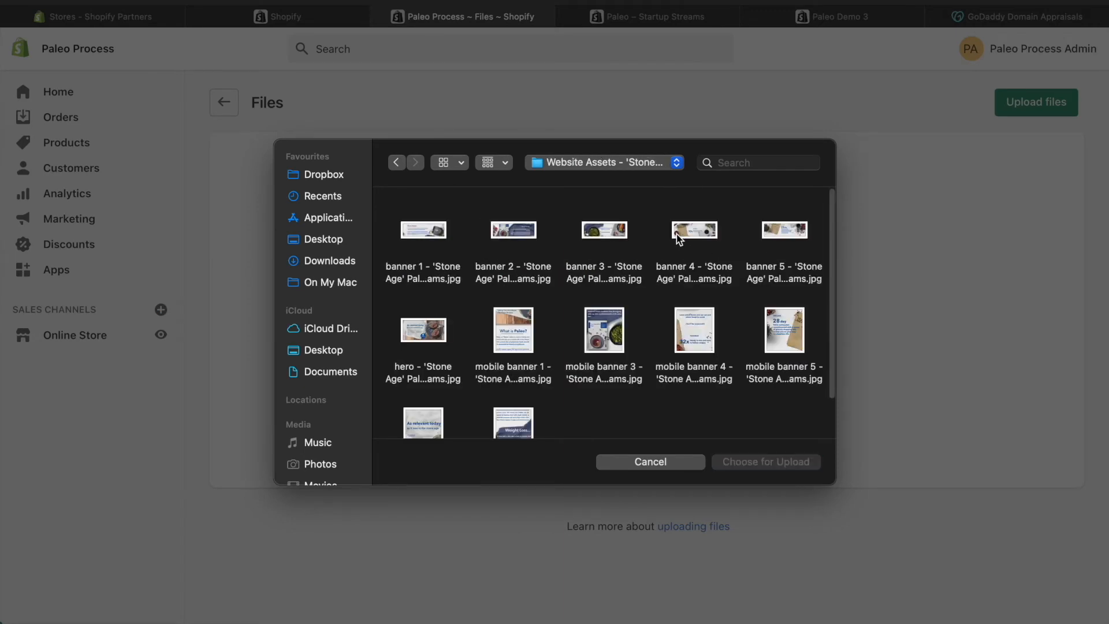
pyautogui.scroll(-2, 712, 321)
pyautogui.scroll(2, 764, 386)
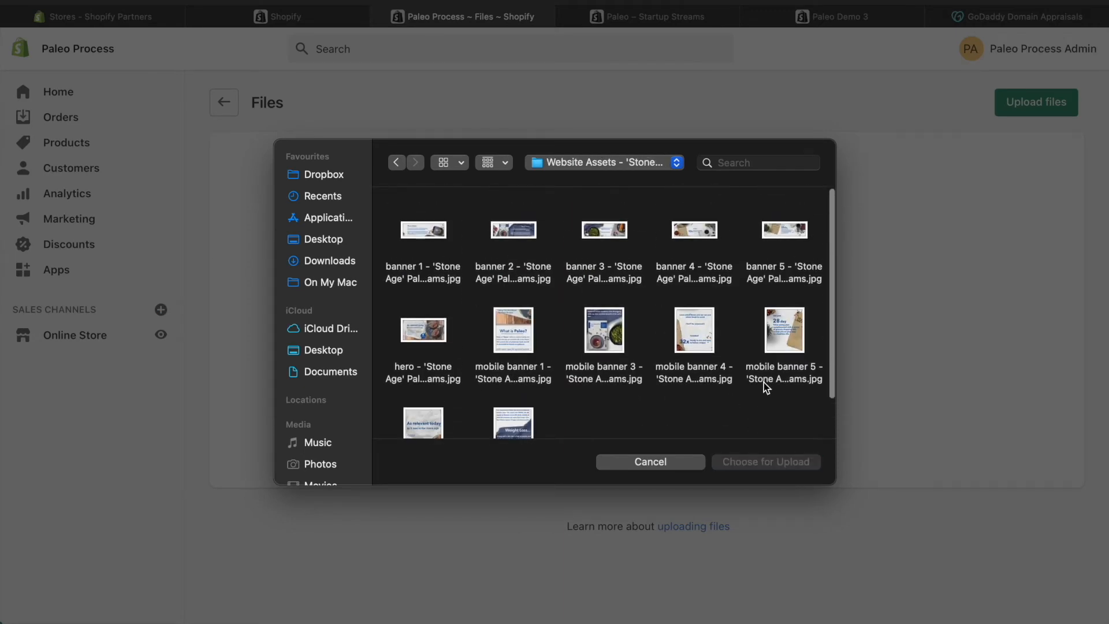
# Select all the banner and hero images in the Website Assets folder and upload them to the store.
pyautogui.press('super+a')
pyautogui.click(741, 386)
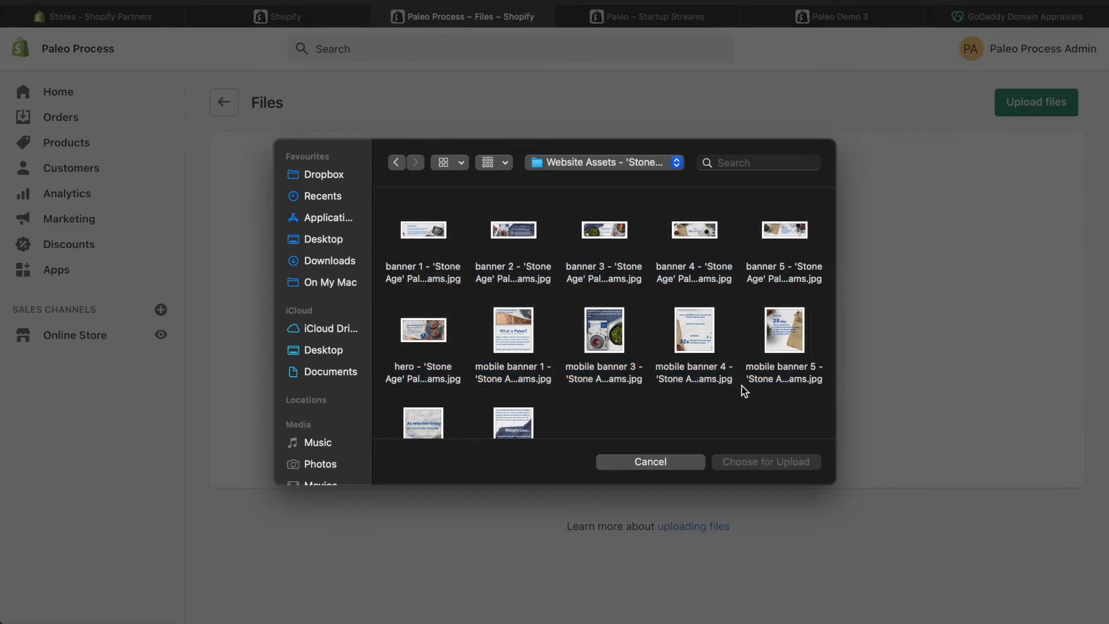
pyautogui.moveTo(792, 415); pyautogui.dragTo(384, 242)
pyautogui.moveTo(289, 212); pyautogui.dragTo(304, 194)
pyautogui.scroll(-2, 603, 200)
pyautogui.scroll(2, 603, 200)
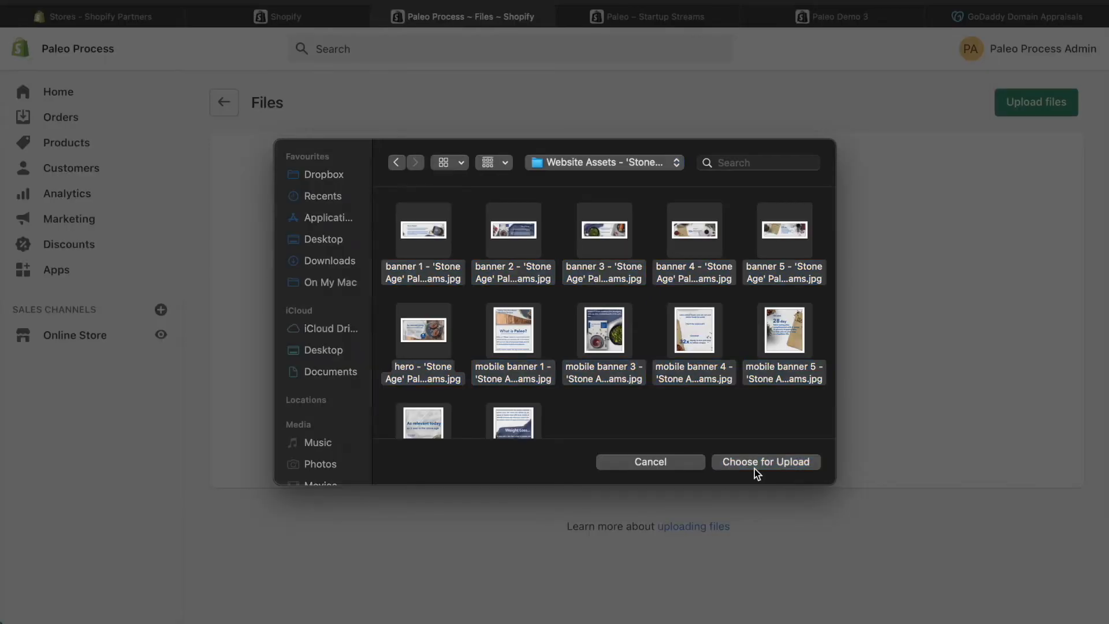
pyautogui.click(797, 543)
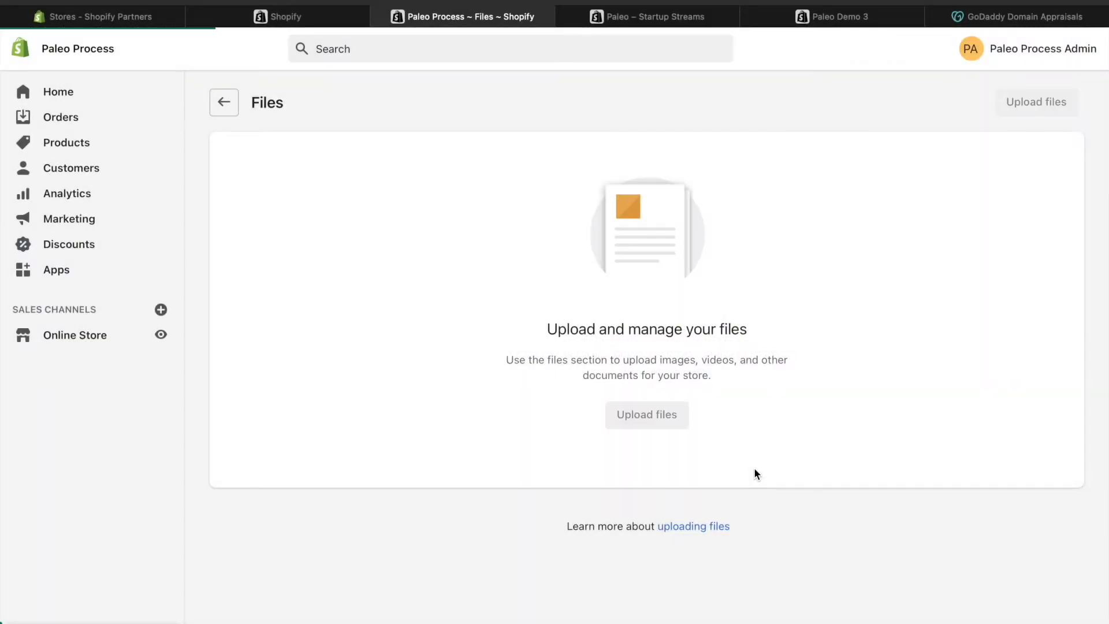
# Look through the uploaded files and highlight the URL of the banner 1 image.
pyautogui.scroll(-5, 718, 386)
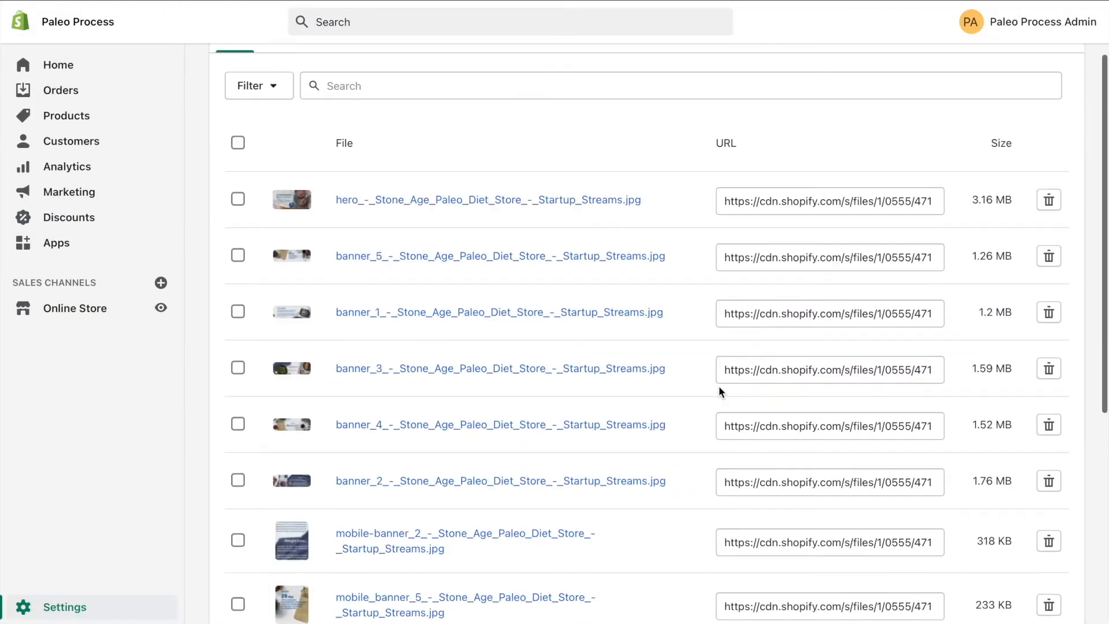
pyautogui.scroll(-2, 656, 248)
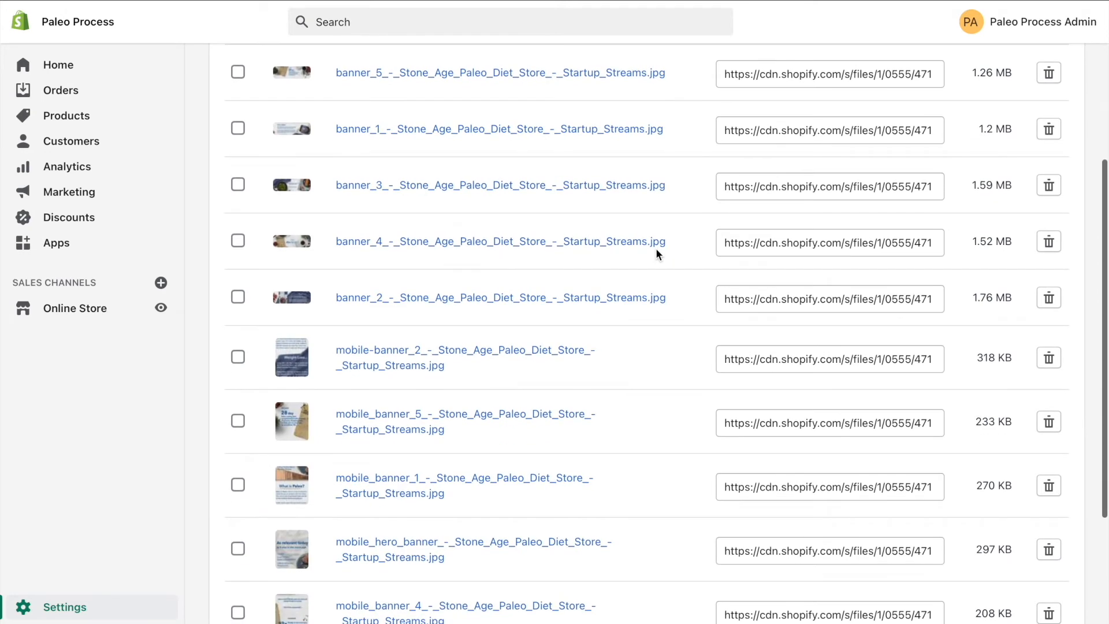
pyautogui.click(759, 122)
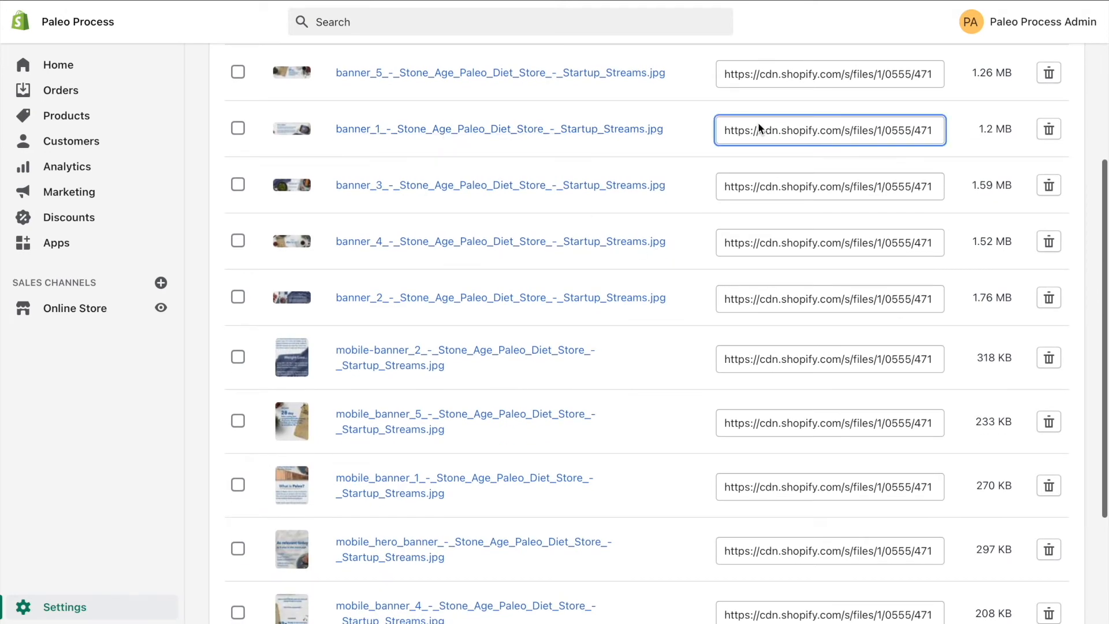
pyautogui.moveTo(866, 120); pyautogui.dragTo(532, 119)
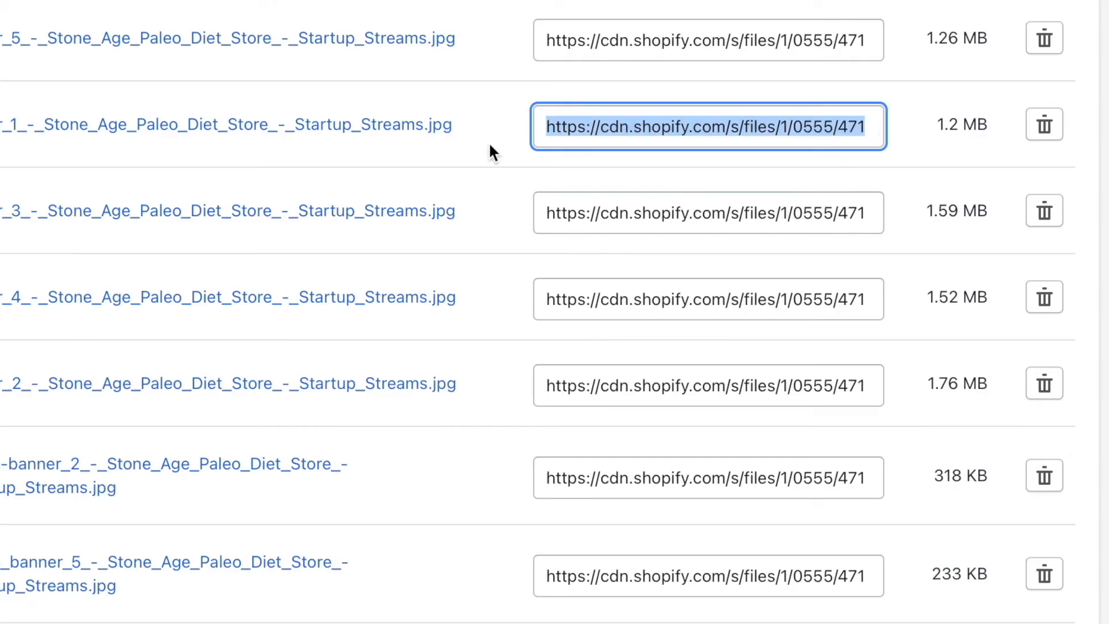
pyautogui.scroll(-6, 489, 141)
pyautogui.scroll(2, 488, 141)
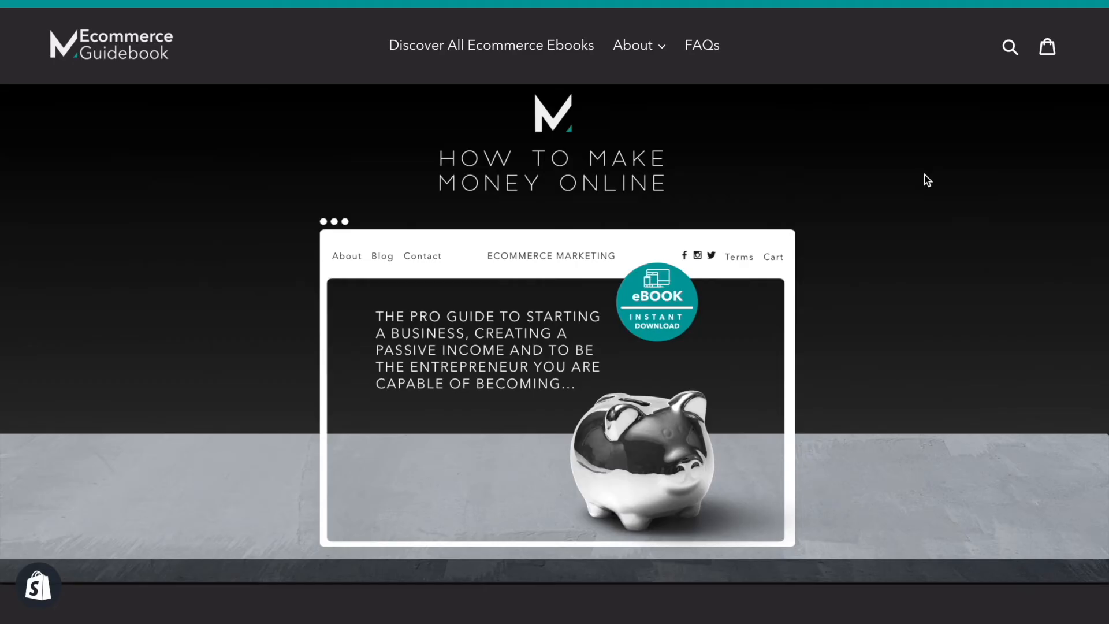
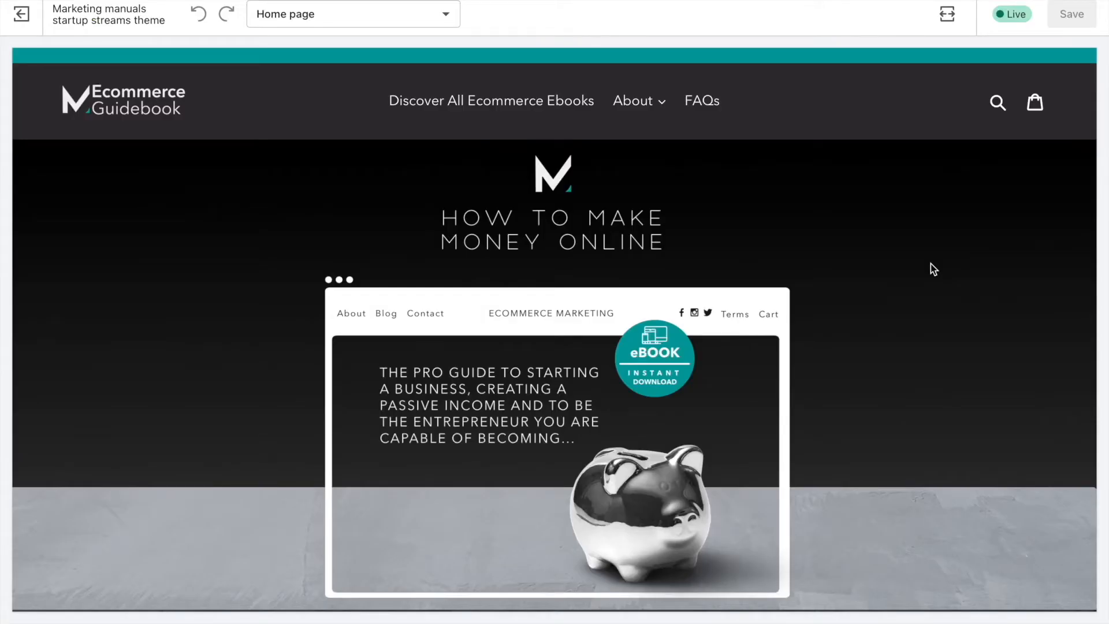
# Look over the demo store's uploaded files and preview its home page's hero image in desktop and mobile views.
pyautogui.scroll(-5, 931, 263)
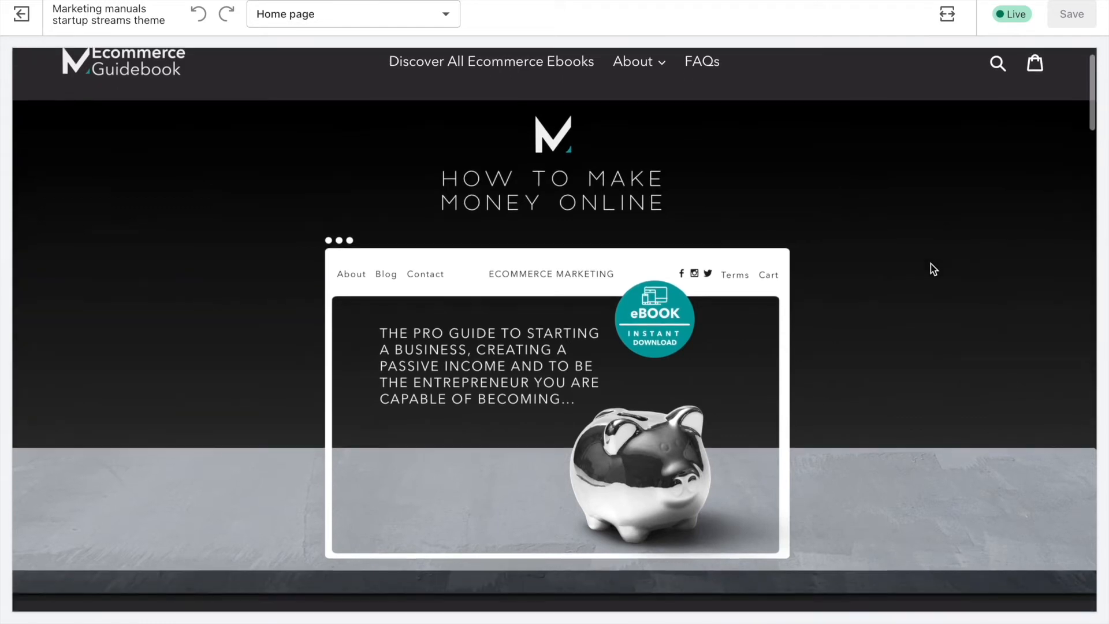
pyautogui.scroll(5, 935, 244)
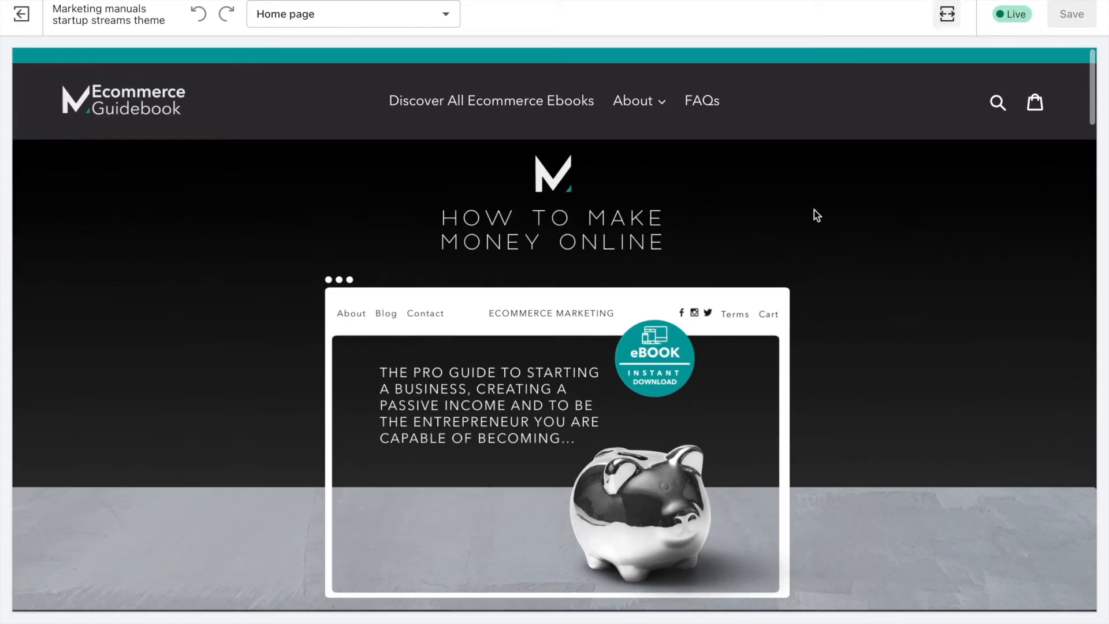
pyautogui.click(952, 23)
pyautogui.click(964, 85)
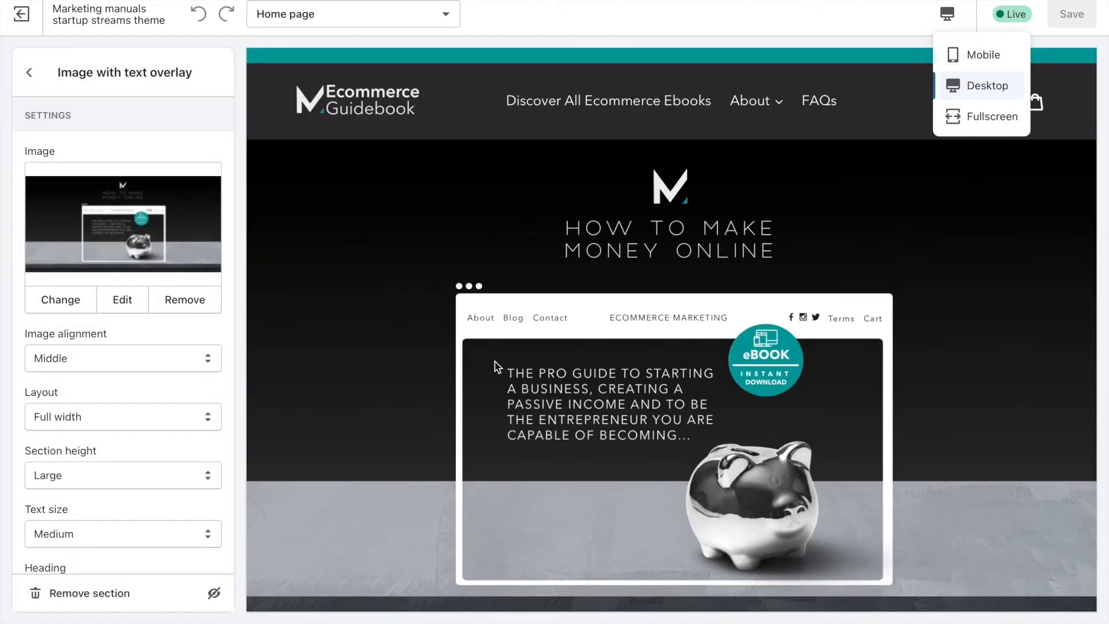
pyautogui.click(958, 57)
pyautogui.scroll(-10, 751, 345)
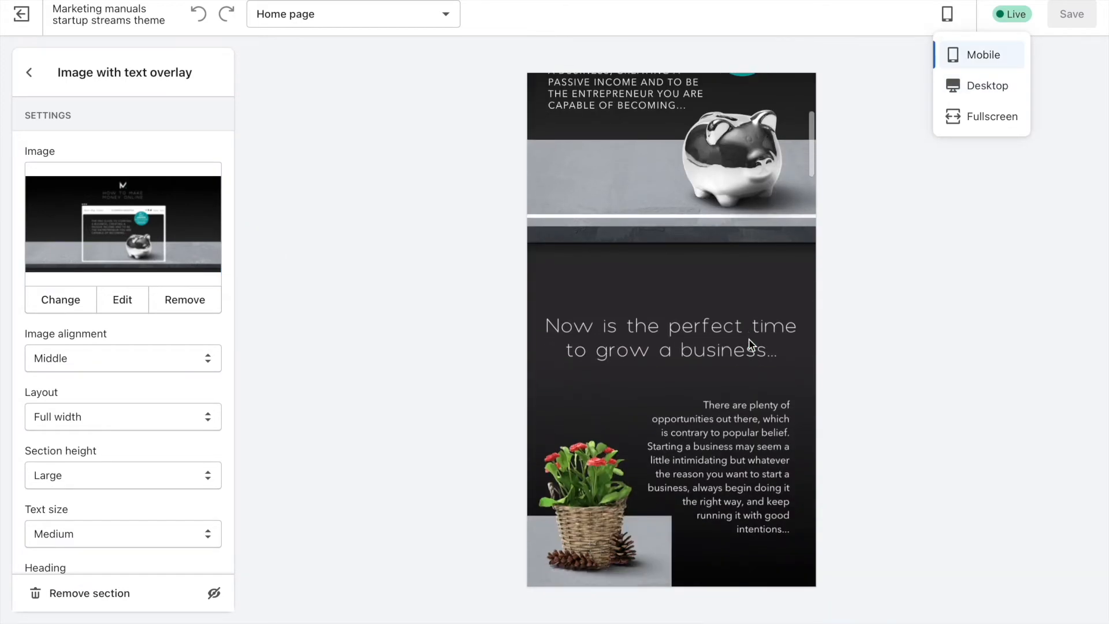
# Compare the banner sections further down the demo store's home page in desktop and mobile views.
pyautogui.click(979, 87)
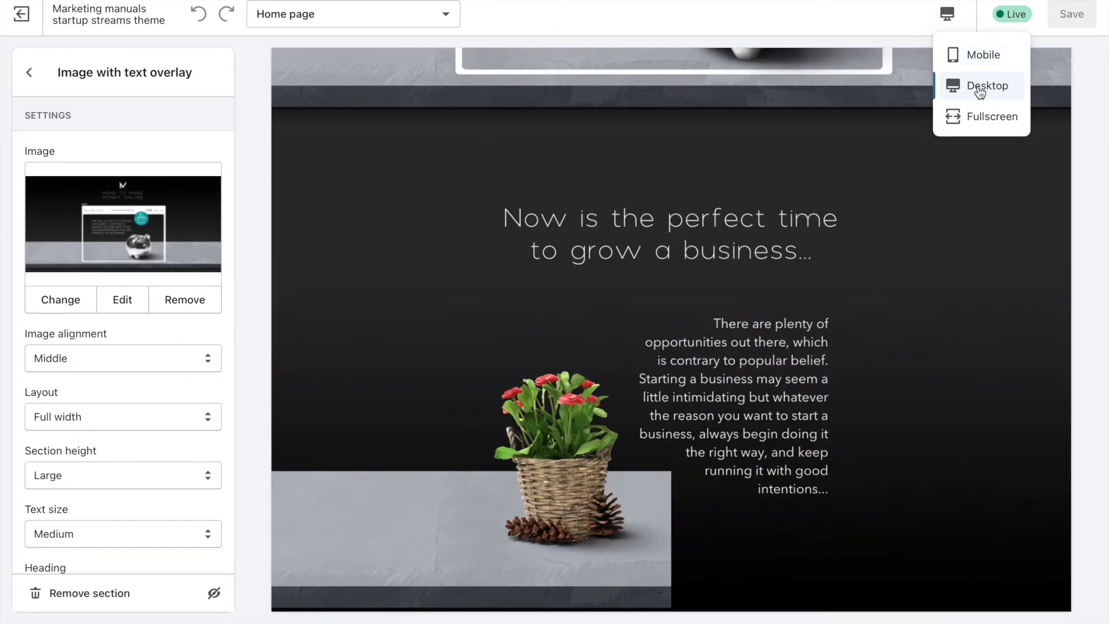
pyautogui.scroll(-5, 647, 474)
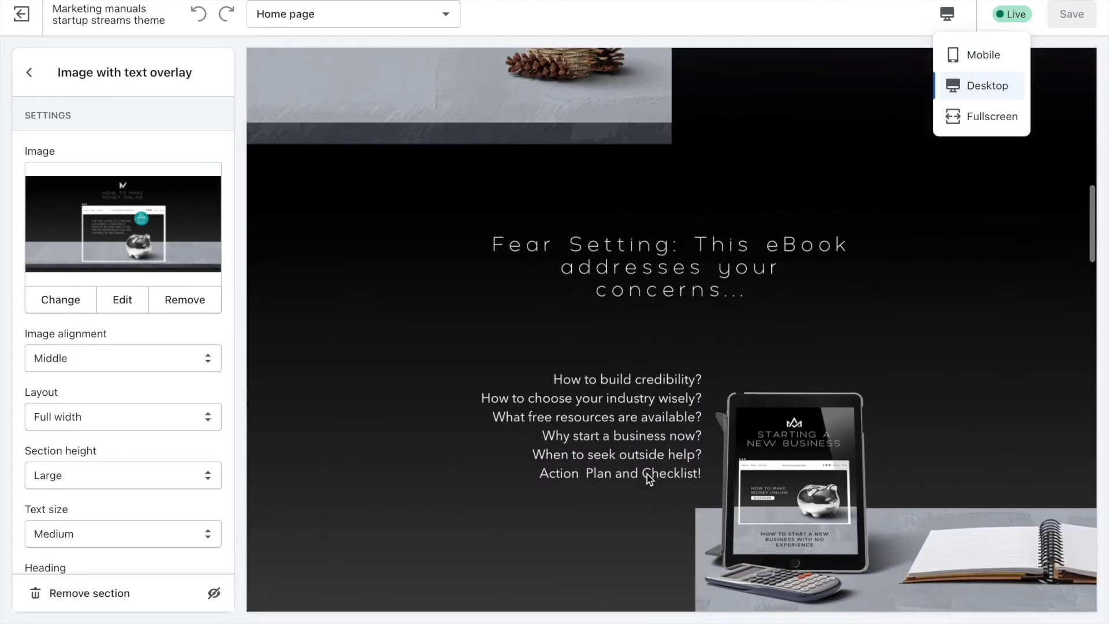
pyautogui.scroll(-10, 793, 319)
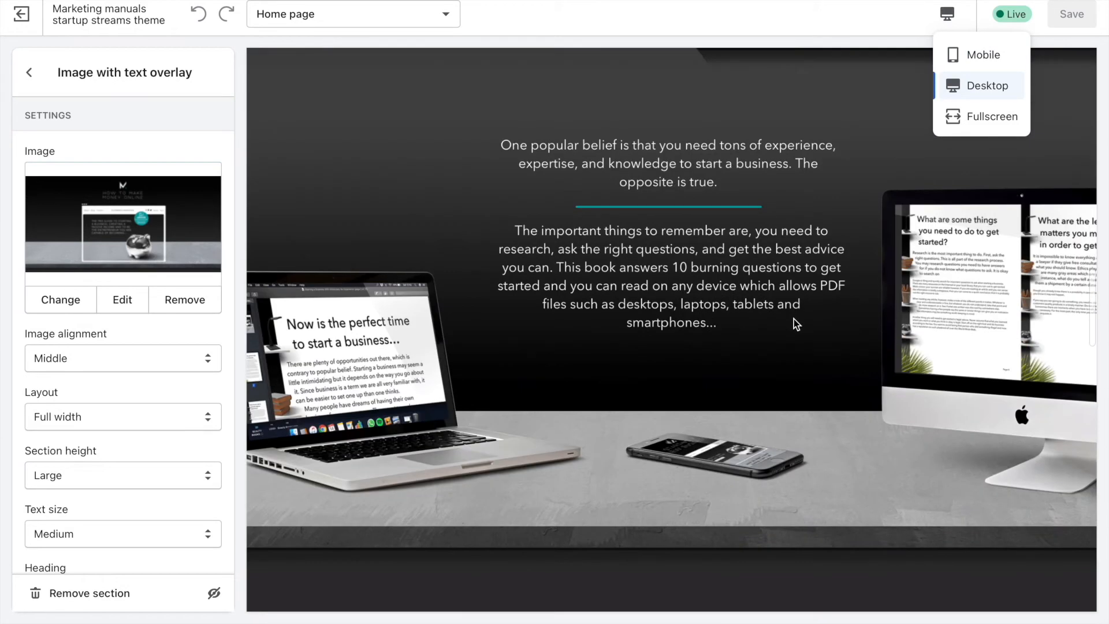
pyautogui.click(987, 66)
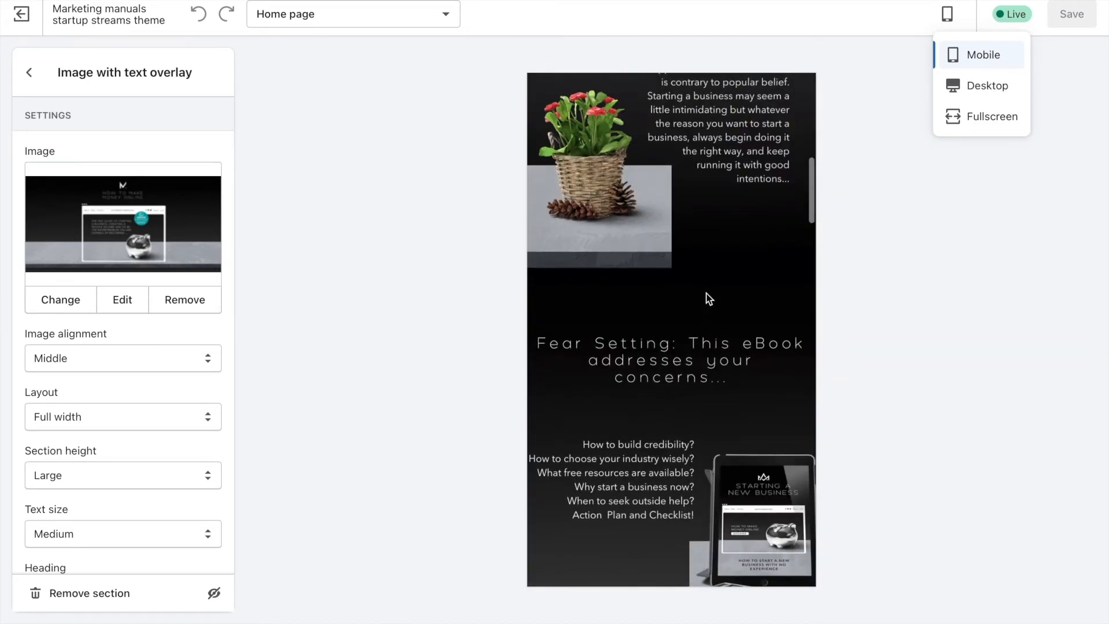
pyautogui.scroll(-3, 709, 298)
pyautogui.scroll(-10, 668, 330)
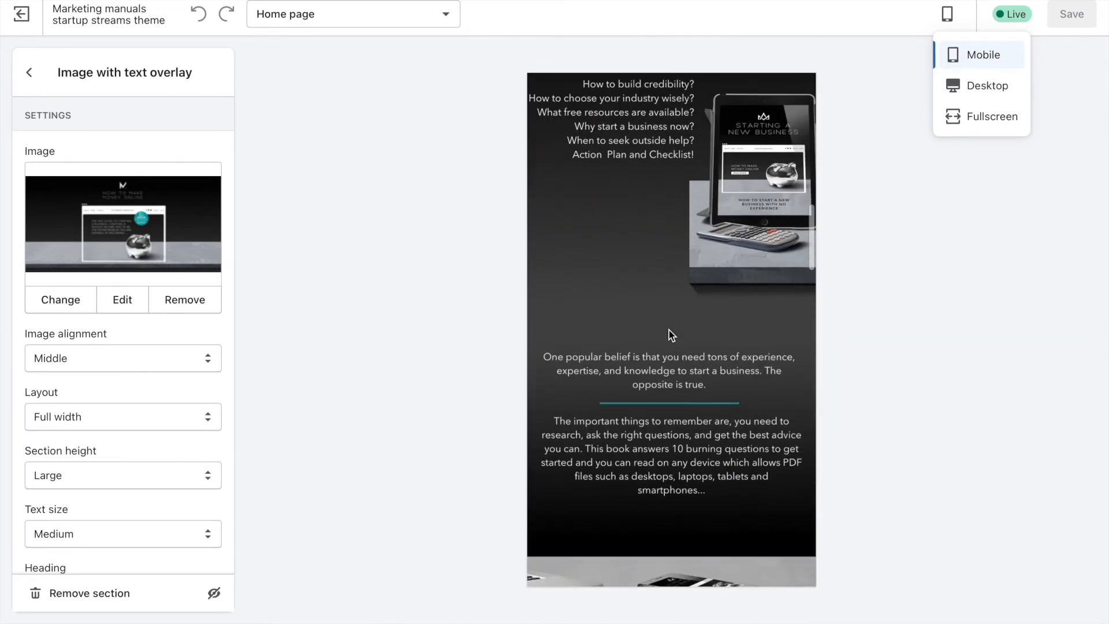
pyautogui.scroll(-8, 668, 330)
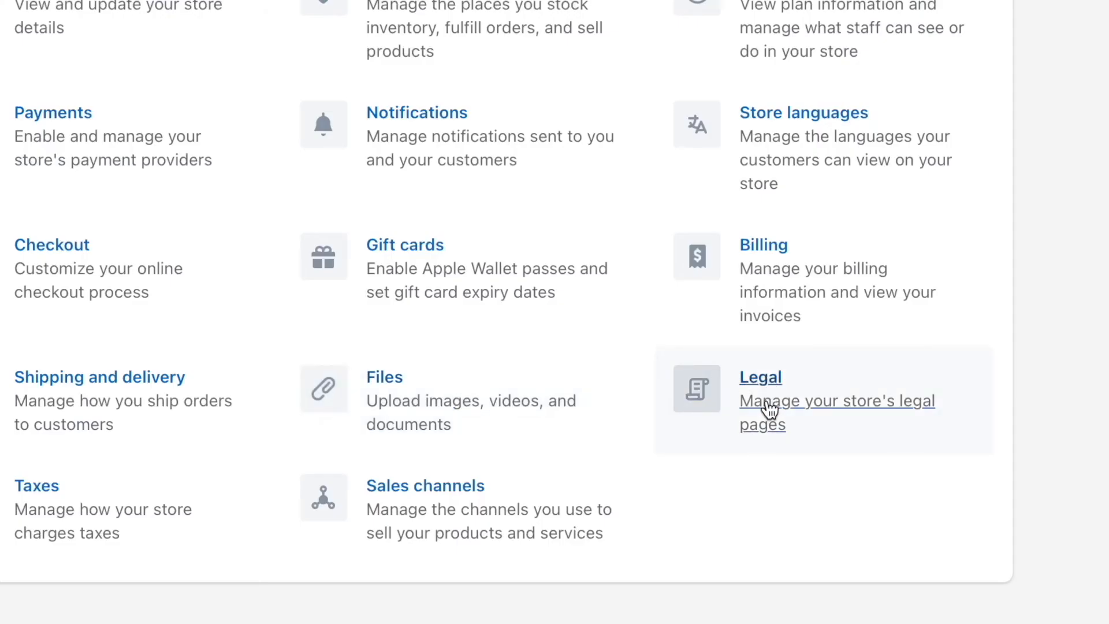
# Open the store's Legal settings and look through the refund, privacy, terms of service and shipping policy sections.
pyautogui.click(769, 413)
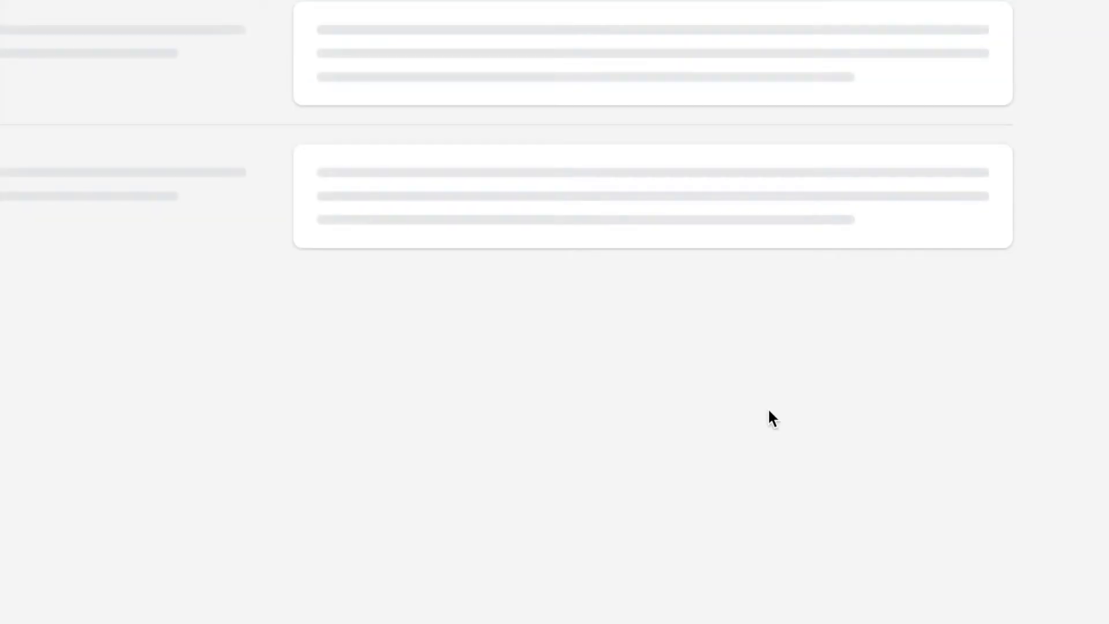
pyautogui.scroll(-5, 562, 163)
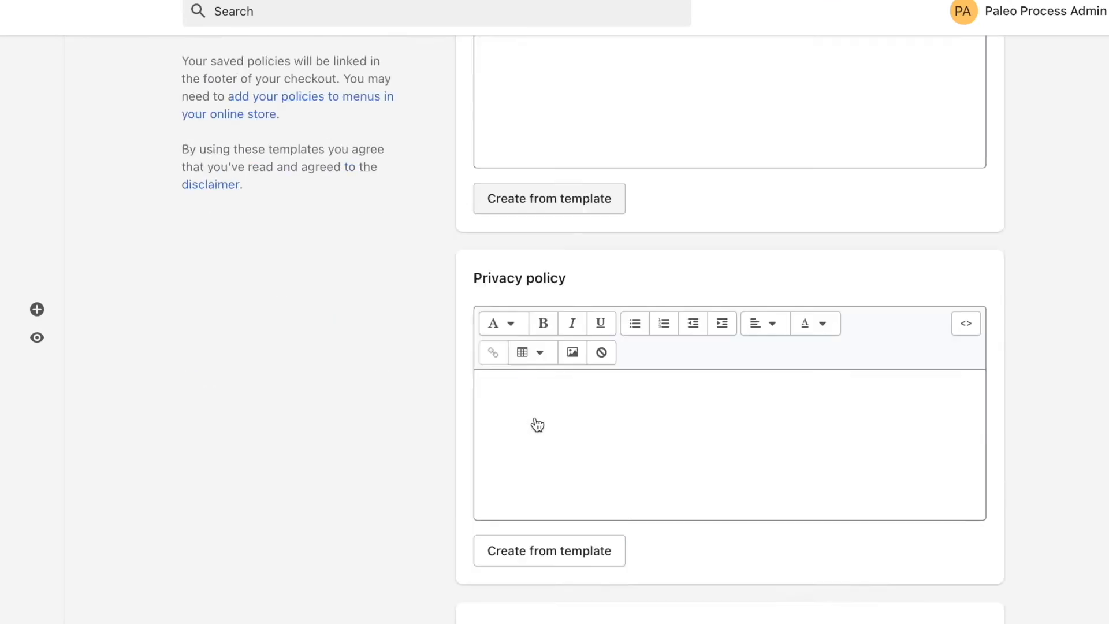
pyautogui.scroll(-6, 547, 359)
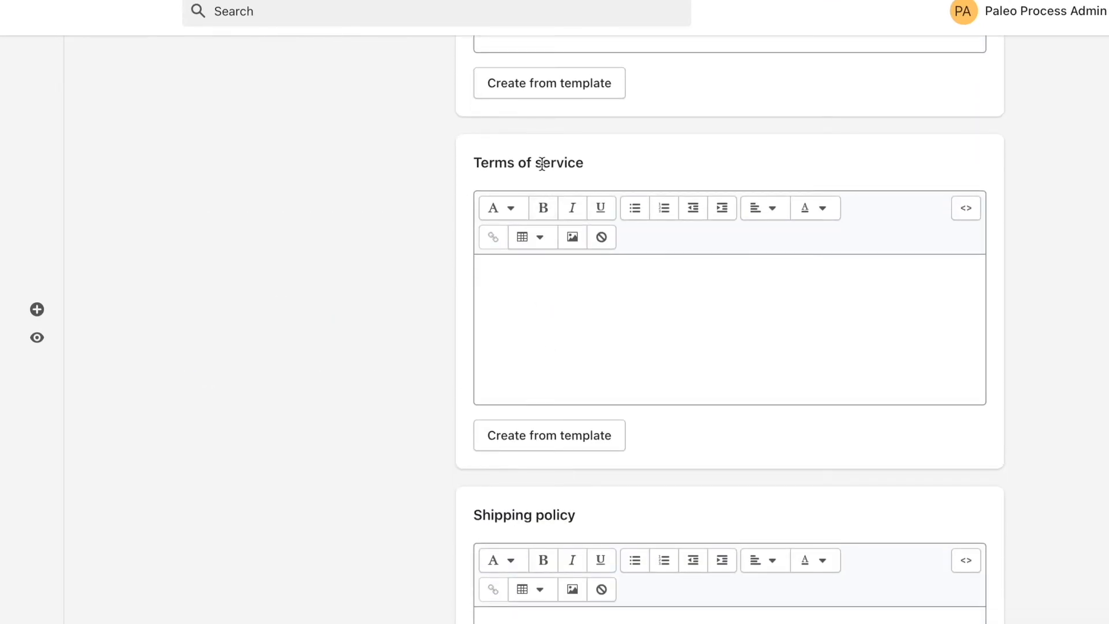
pyautogui.scroll(-3, 626, 248)
pyautogui.click(600, 498)
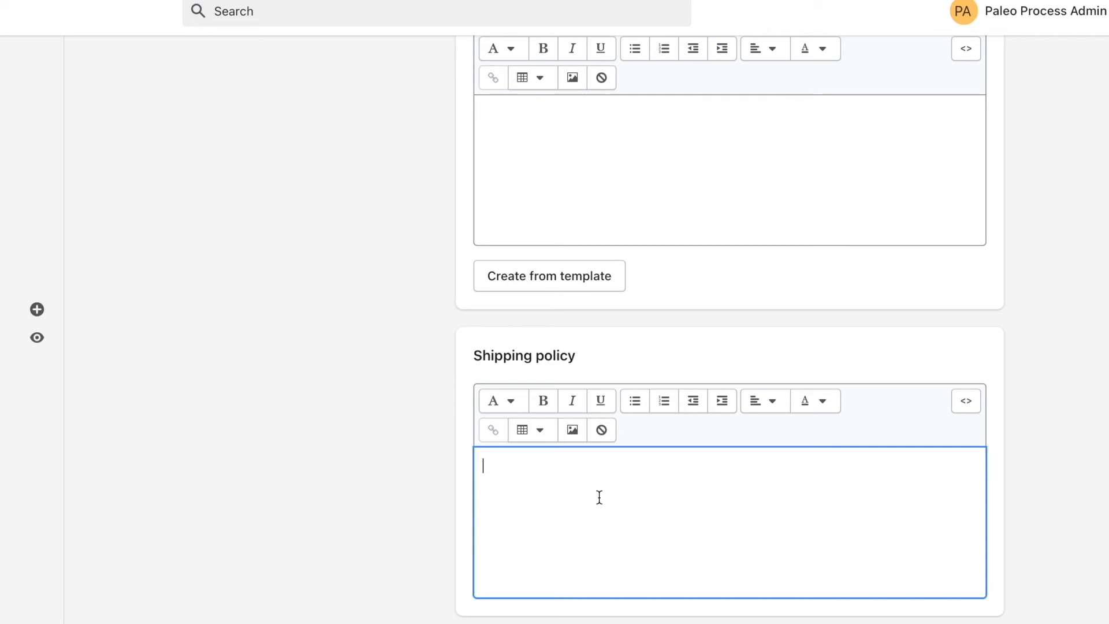
pyautogui.scroll(15, 663, 318)
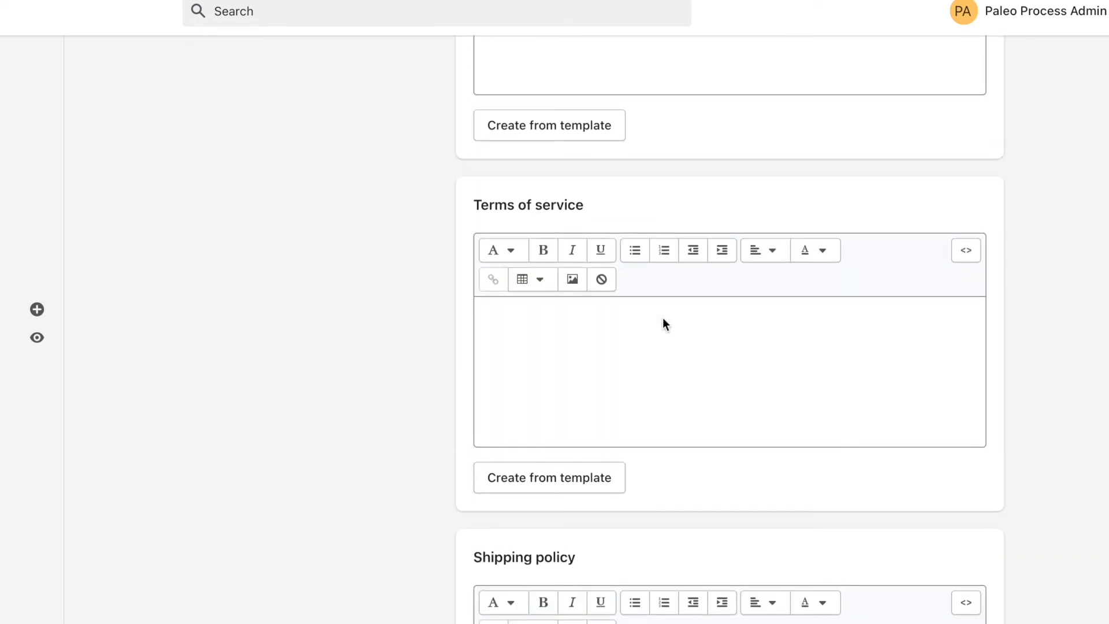
pyautogui.scroll(-1, 663, 318)
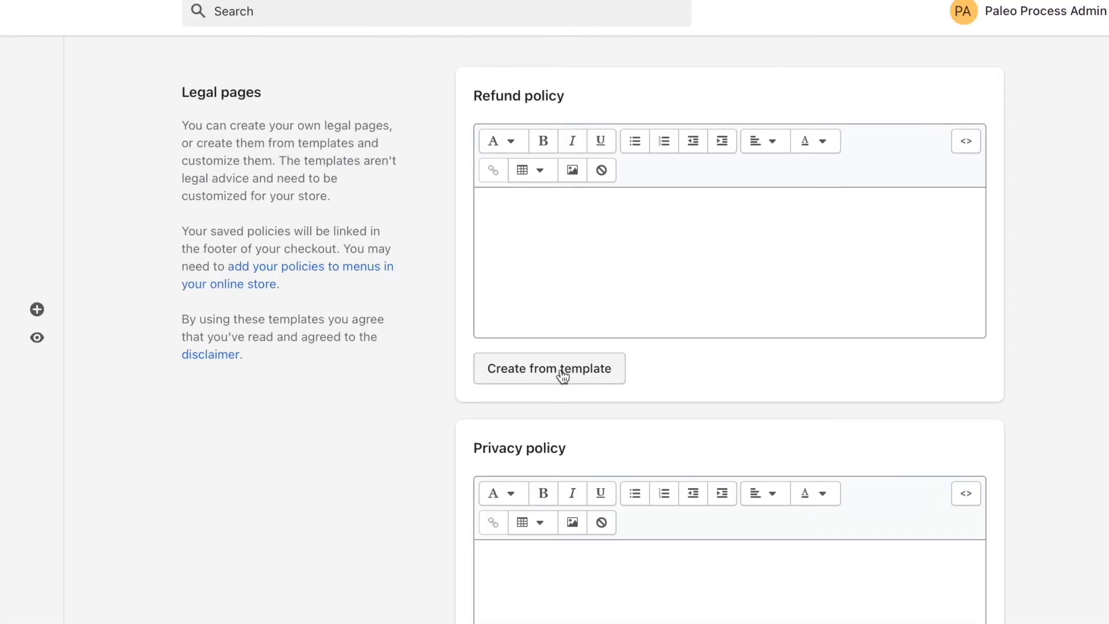
# Create the refund policy, privacy policy and terms of service from their templates.
pyautogui.click(560, 370)
pyautogui.scroll(-6, 561, 372)
pyautogui.scroll(-9, 420, 386)
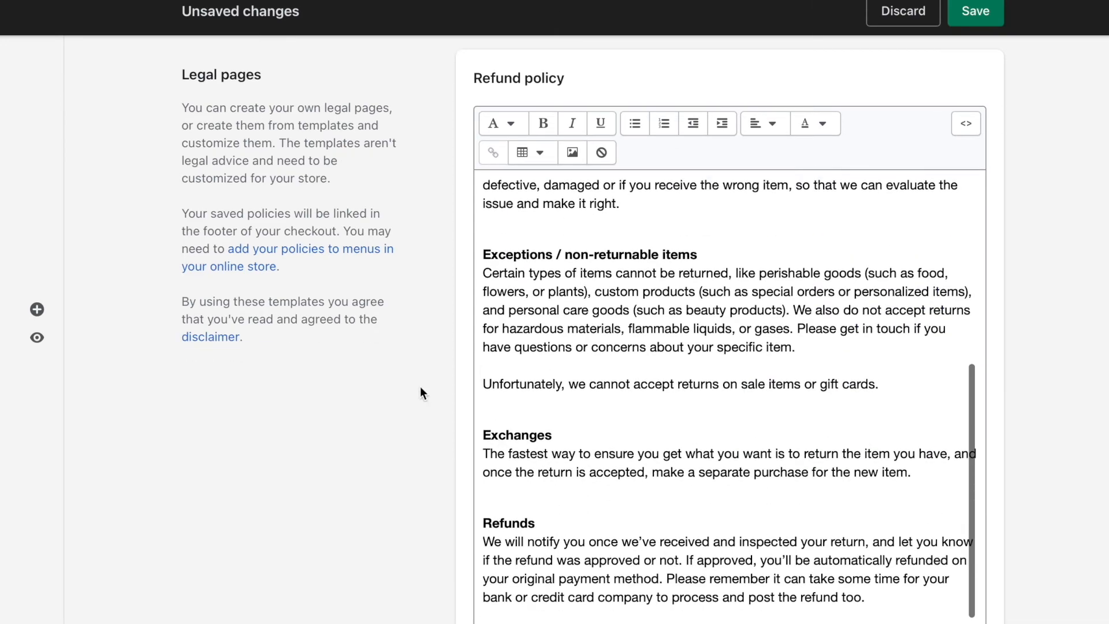
pyautogui.click(520, 543)
pyautogui.scroll(-10, 389, 546)
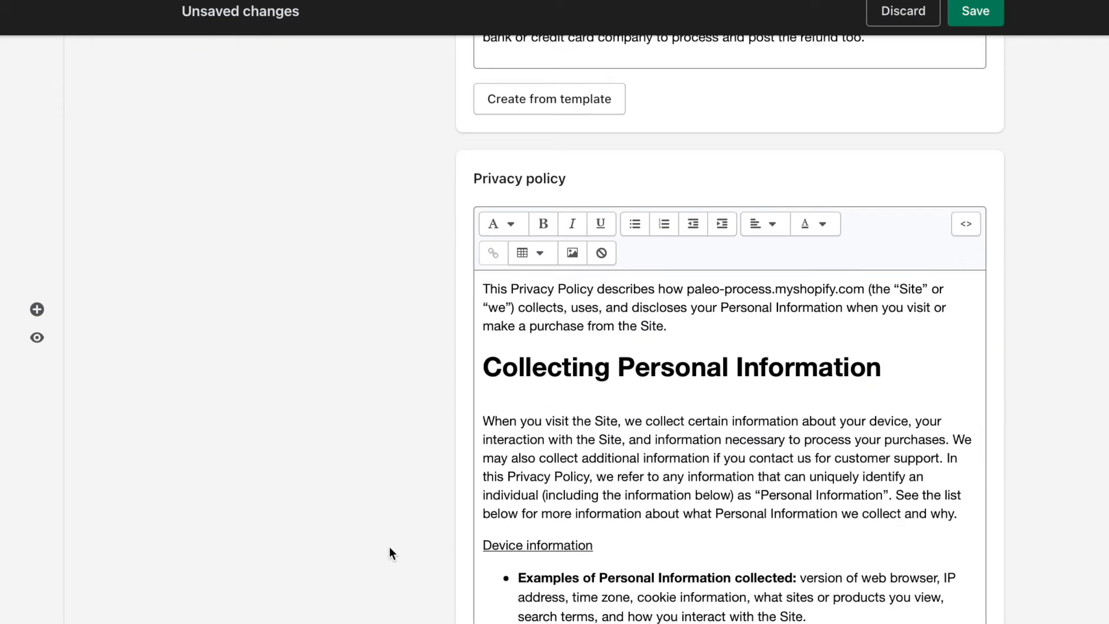
pyautogui.click(543, 595)
pyautogui.scroll(-4, 293, 503)
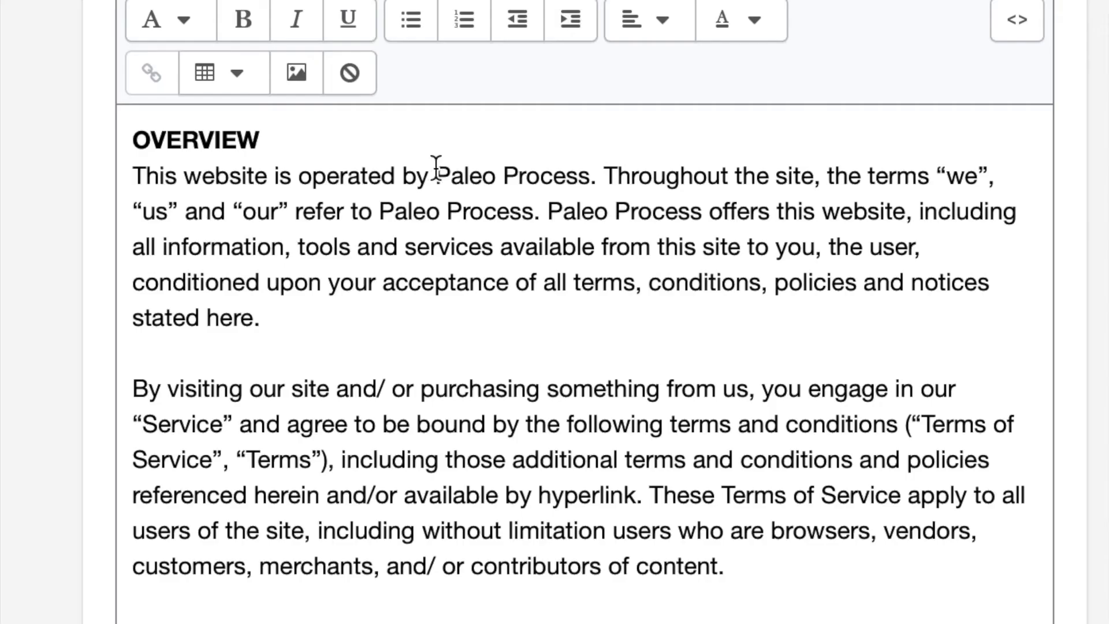
# Check the store name in the terms of service overview and save the legal policies.
pyautogui.moveTo(648, 252); pyautogui.dragTo(737, 251)
pyautogui.moveTo(390, 212); pyautogui.dragTo(720, 210)
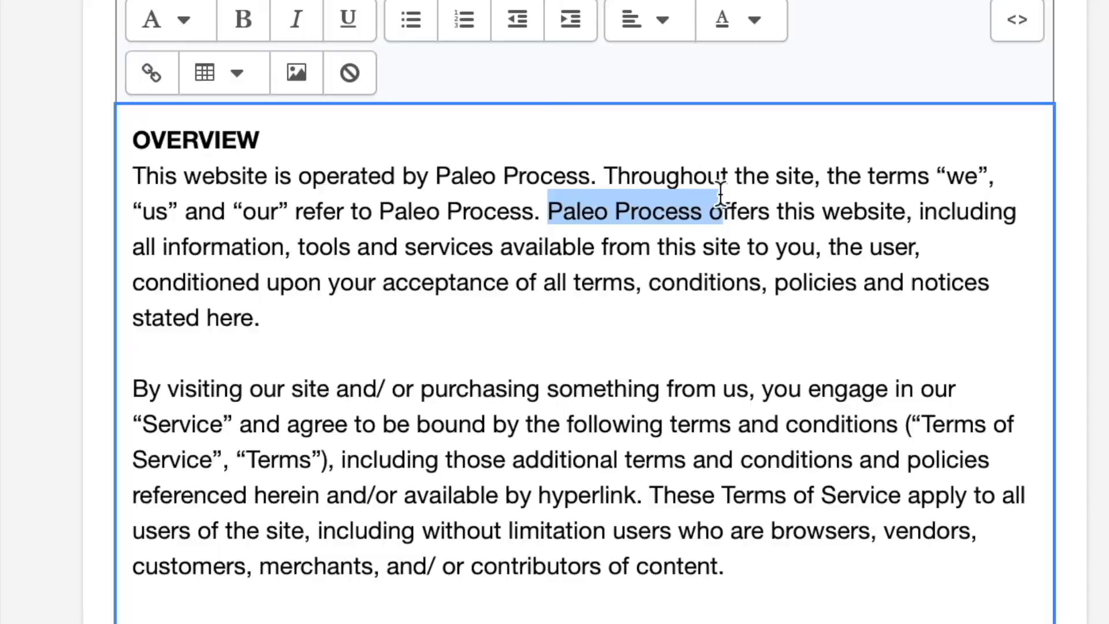
pyautogui.scroll(6, 439, 144)
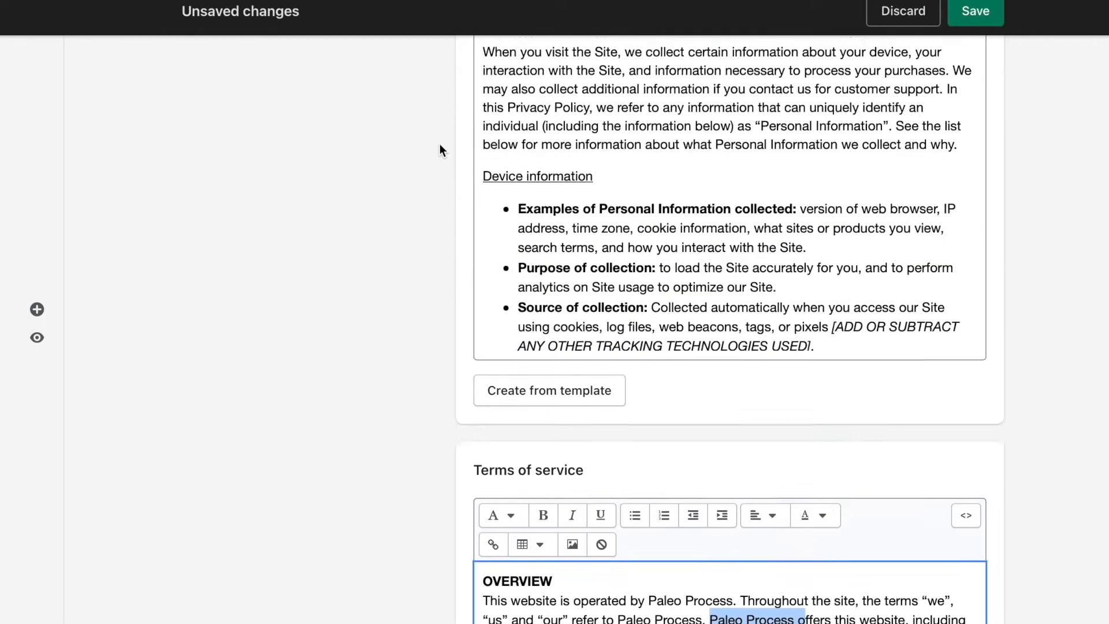
pyautogui.scroll(15, 439, 144)
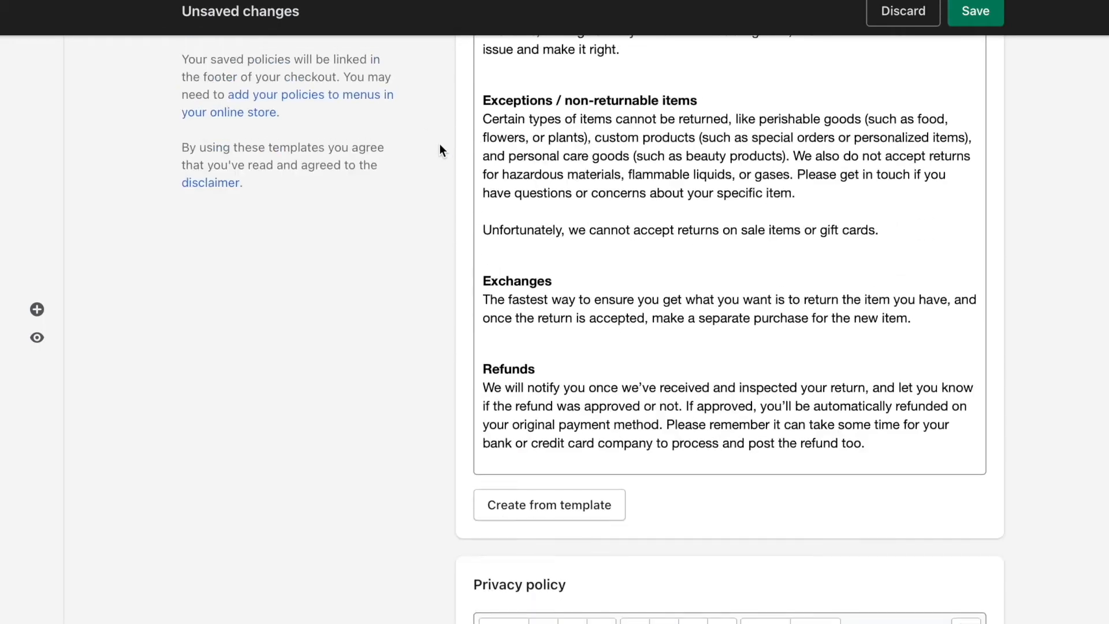
pyautogui.click(975, 13)
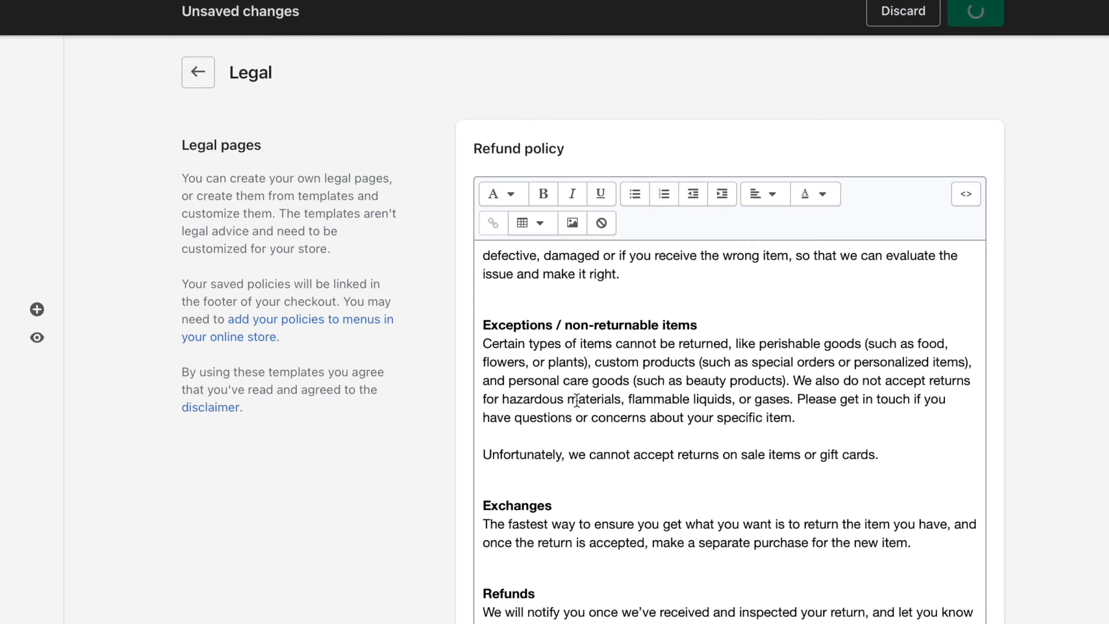
# Read through the refund policy text, including the exceptions for non-returnable items, exchanges and refunds.
pyautogui.scroll(2, 576, 400)
pyautogui.scroll(-2, 634, 352)
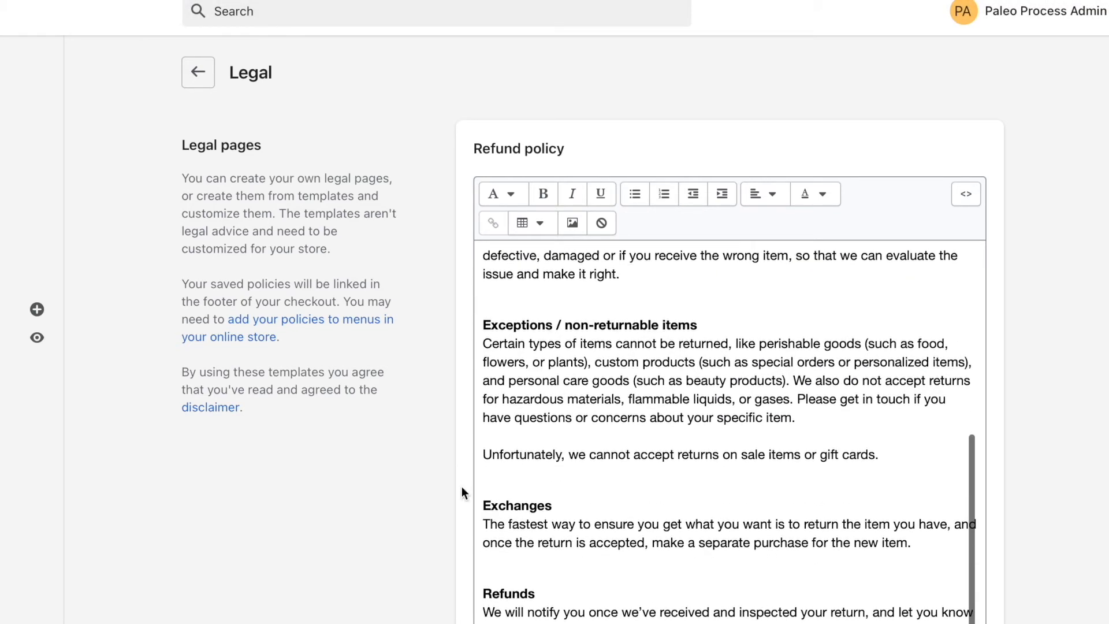
pyautogui.moveTo(763, 399); pyautogui.dragTo(481, 290)
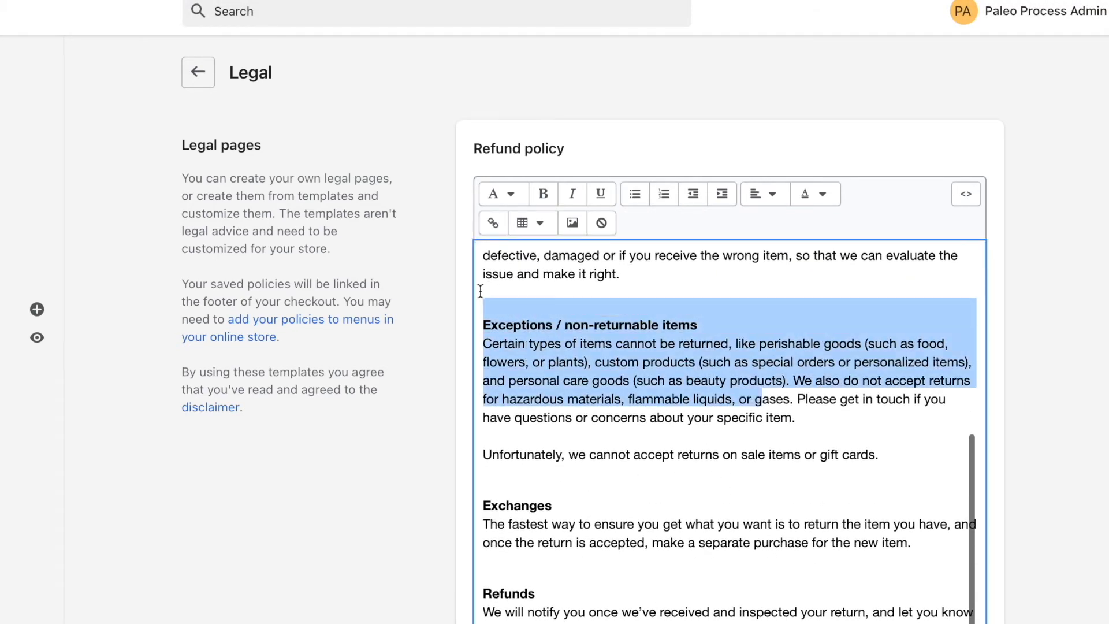
pyautogui.scroll(-3, 435, 289)
pyautogui.scroll(2, 435, 289)
pyautogui.click(510, 259)
pyautogui.scroll(-10, 511, 256)
pyautogui.scroll(8, 600, 149)
pyautogui.scroll(3, 600, 148)
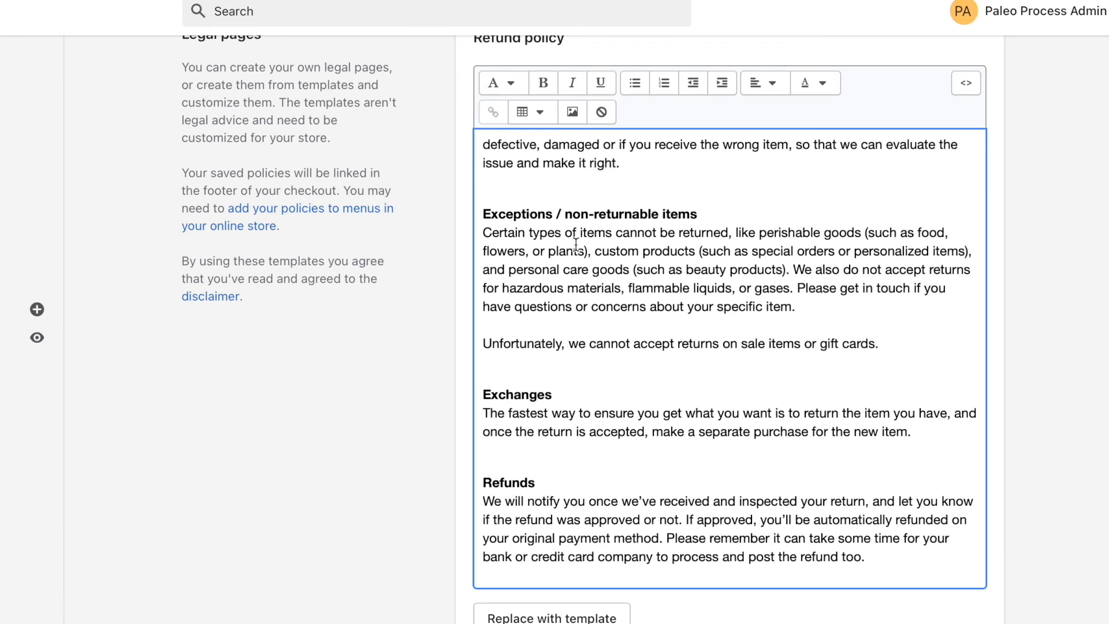
pyautogui.scroll(6, 576, 245)
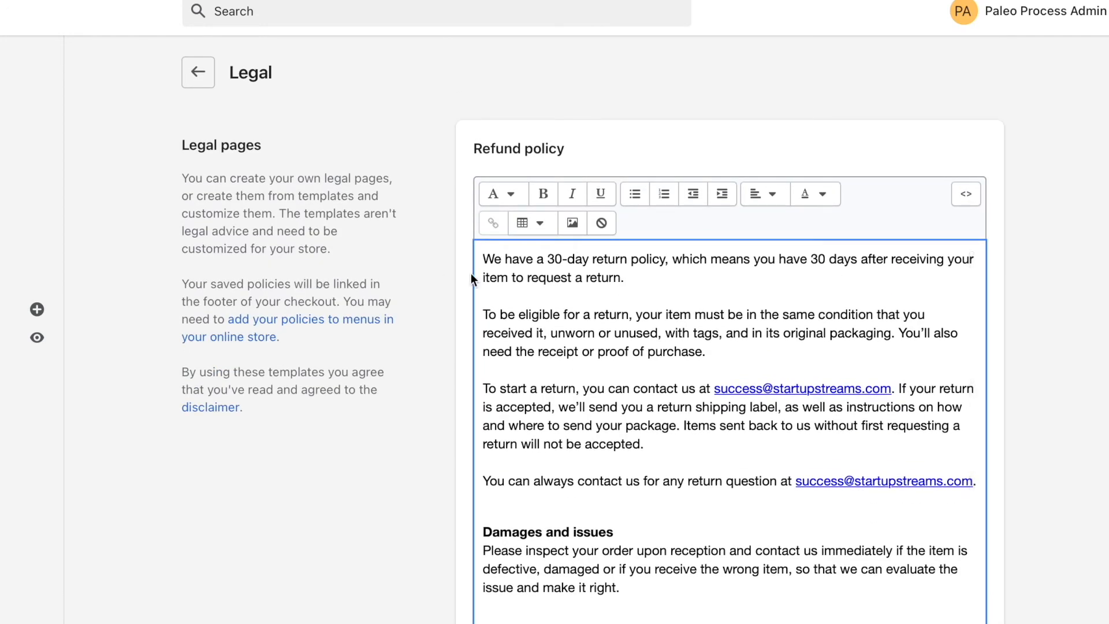
# Select and copy the entire refund policy text.
pyautogui.hotkey('ctrl', 'a')
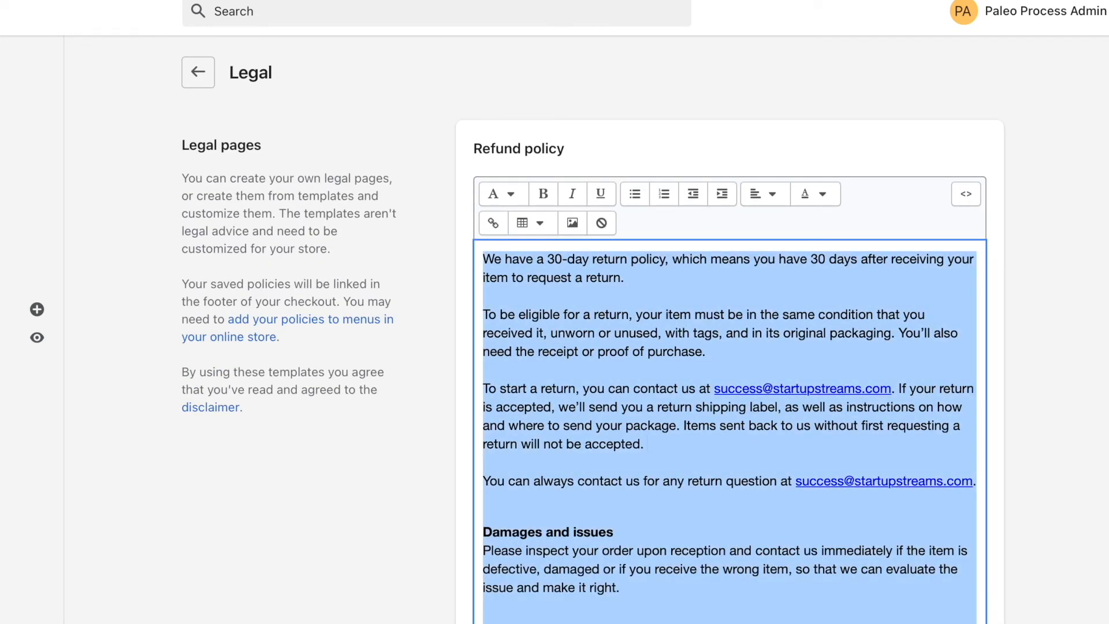
pyautogui.scroll(-5, 682, 382)
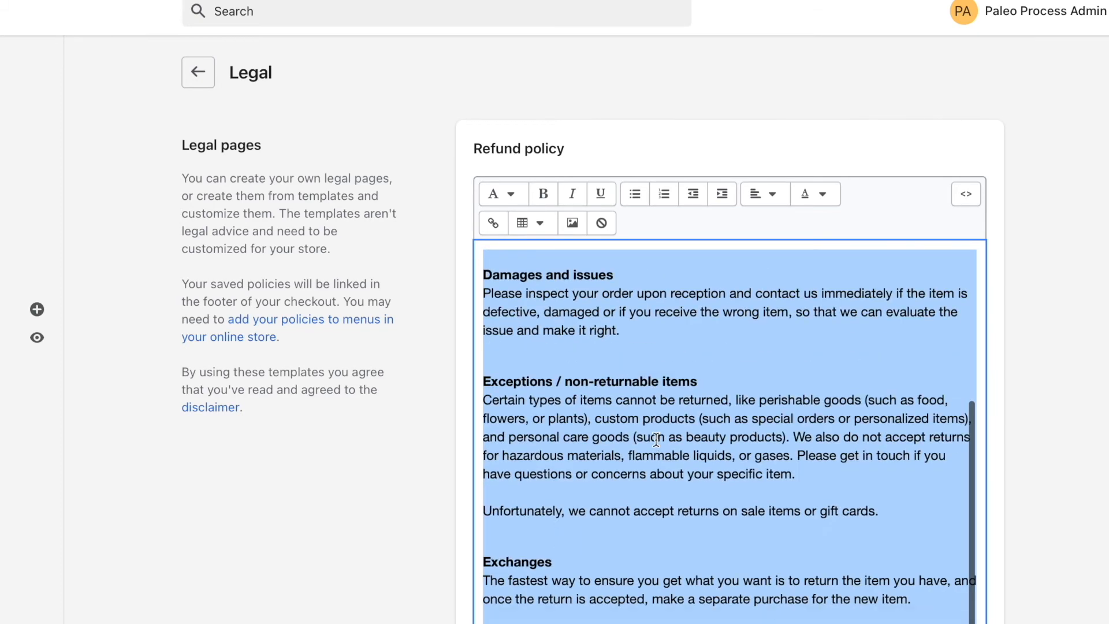
pyautogui.scroll(5, 656, 440)
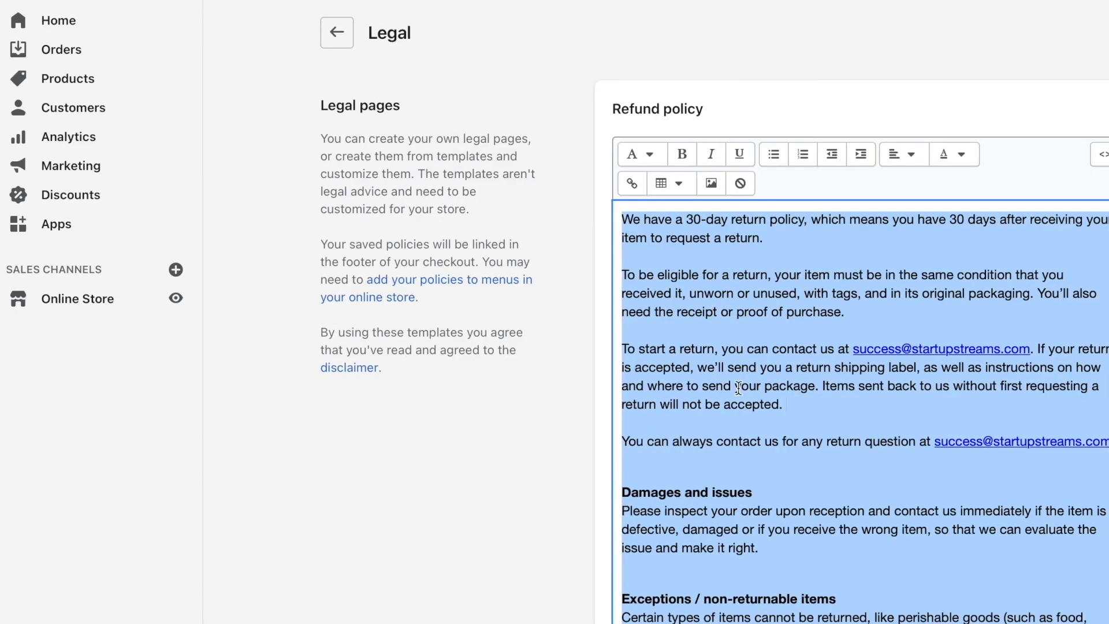
# Add a new page to the online store and paste the refund policy text as its content.
pyautogui.click(88, 312)
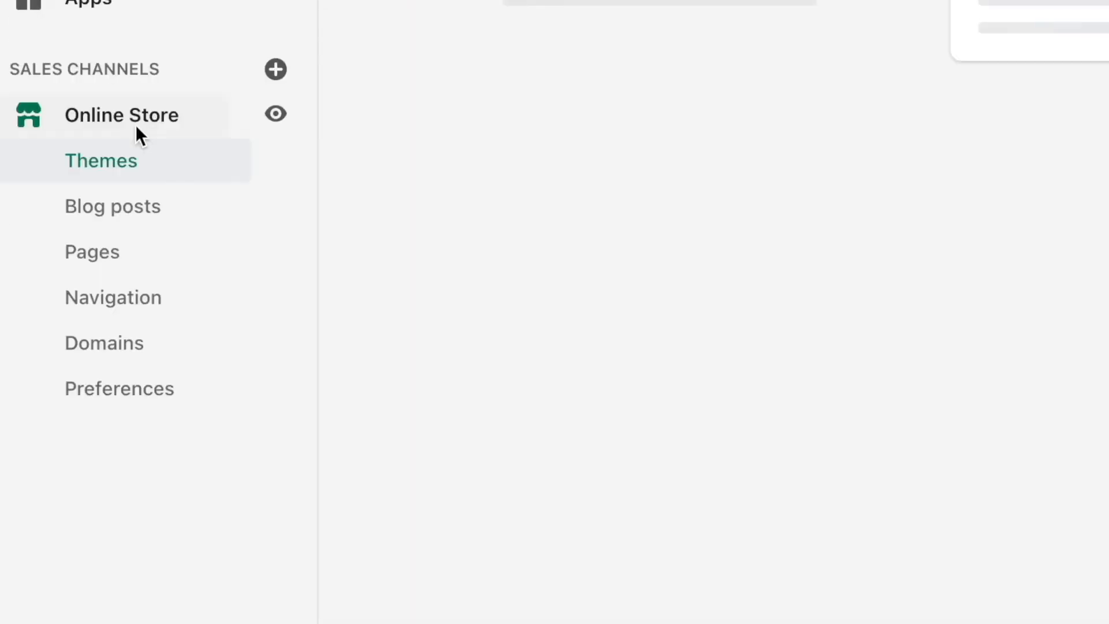
pyautogui.click(110, 253)
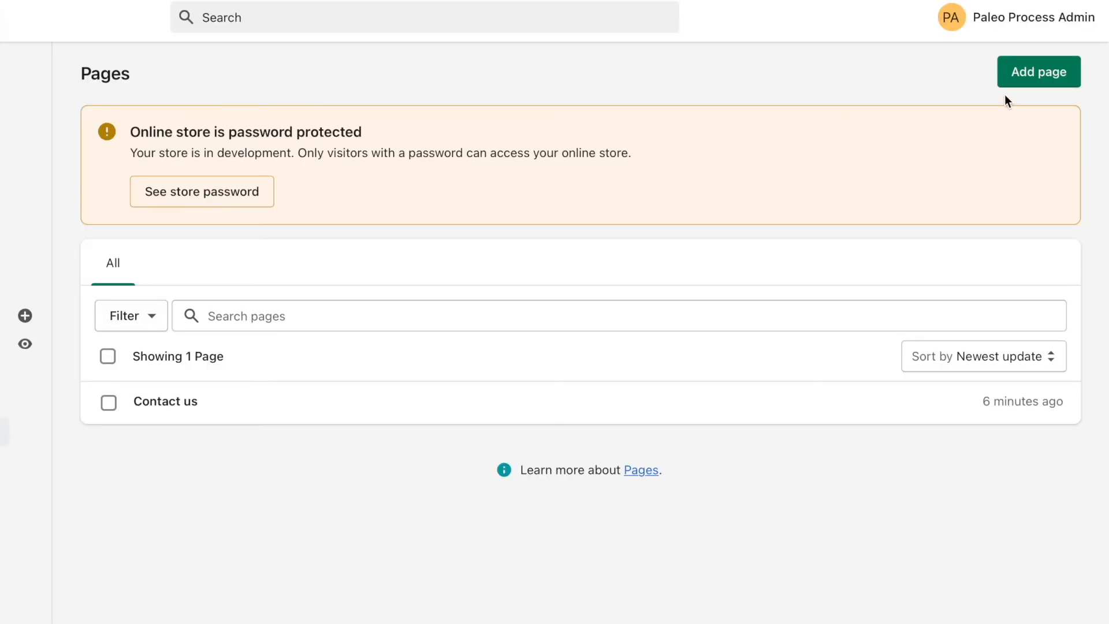
pyautogui.click(1024, 73)
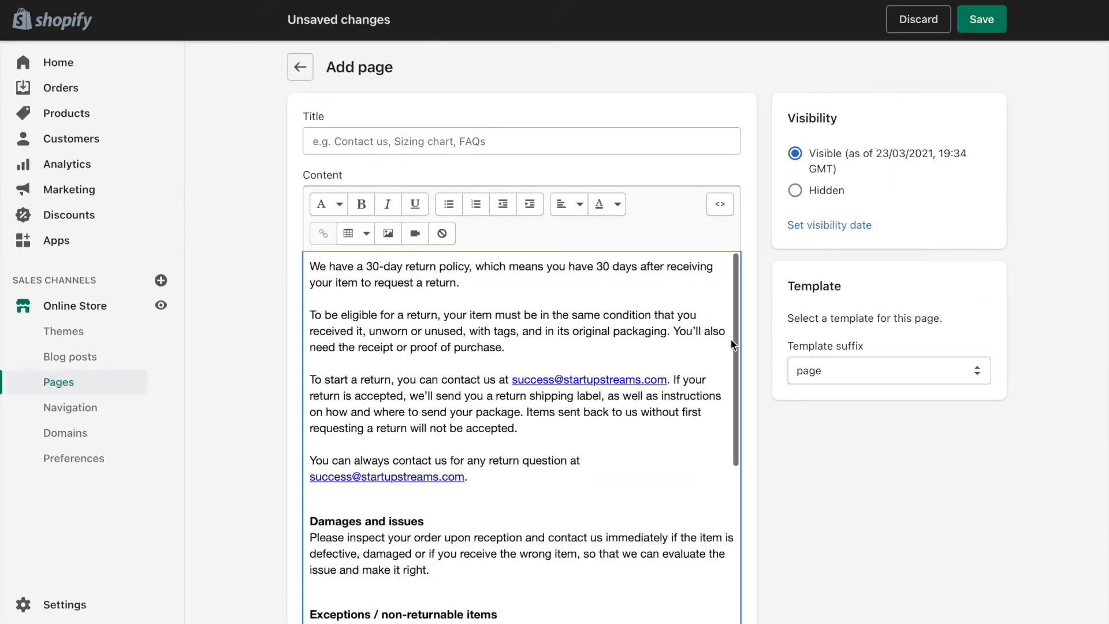
pyautogui.scroll(-1, 428, 299)
pyautogui.scroll(-3, 428, 299)
pyautogui.scroll(4, 428, 299)
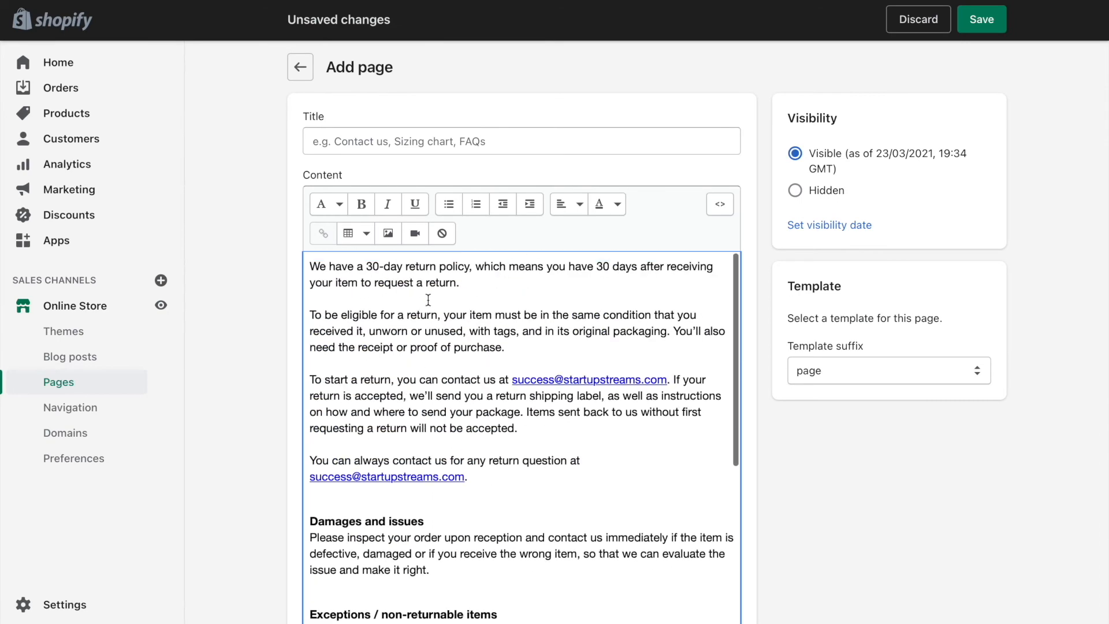
# Title the new page "Refund Policy" and save it.
pyautogui.click(417, 145)
pyautogui.write('Refund Policy')
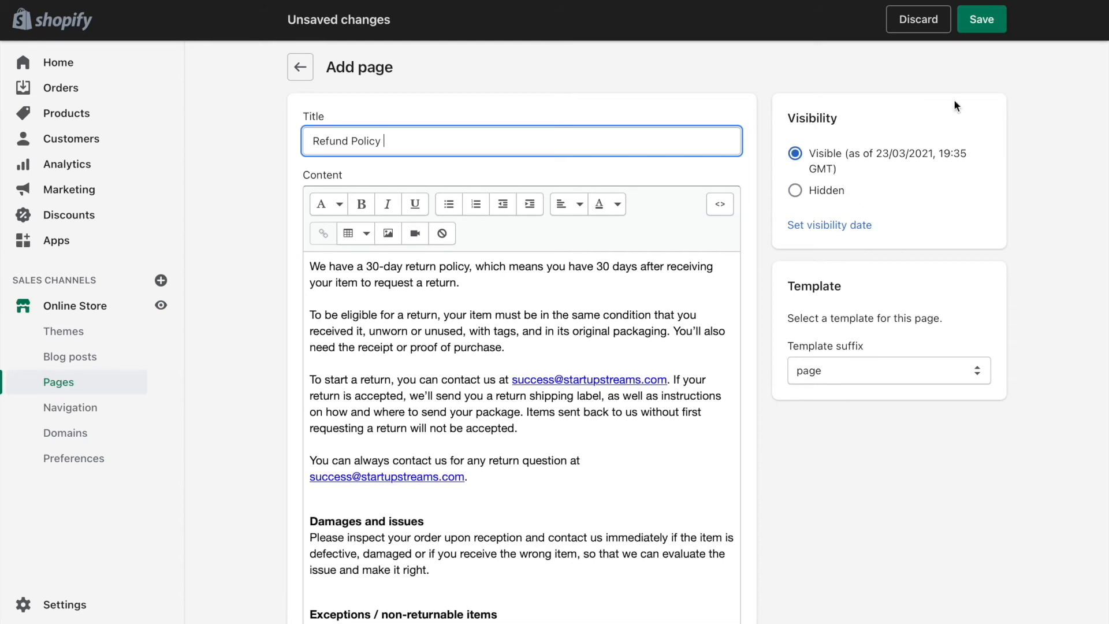
pyautogui.click(982, 19)
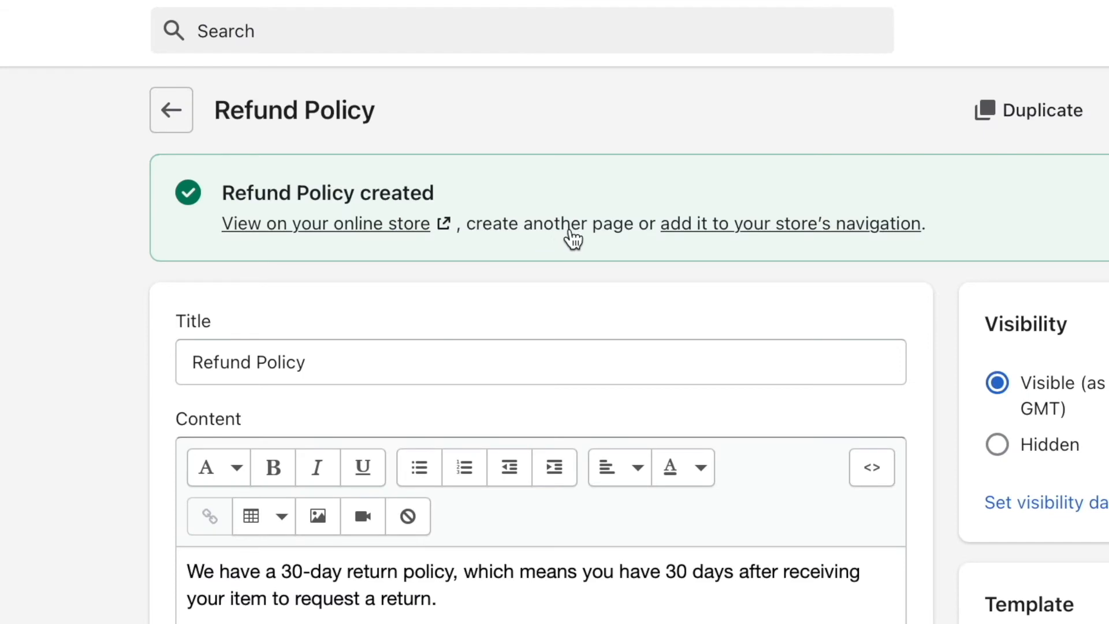
# Start another new page for the online store and place the cursor in its content area.
pyautogui.click(537, 168)
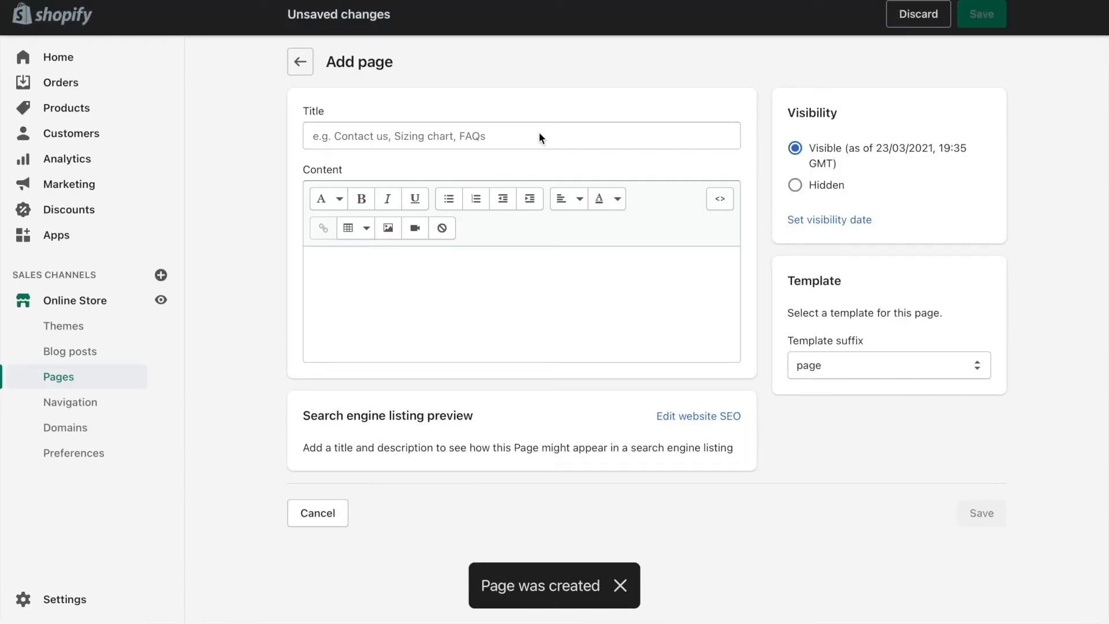
pyautogui.click(485, 307)
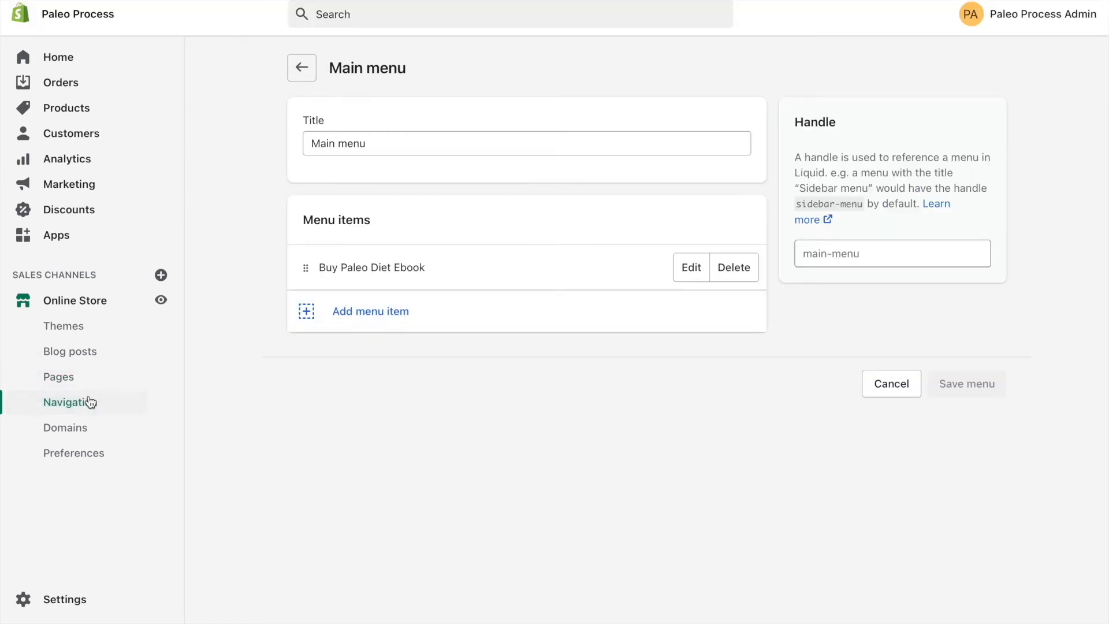
# Add an "About us" item to the main menu, linked to the Contact us page.
pyautogui.click(362, 314)
pyautogui.click(421, 297)
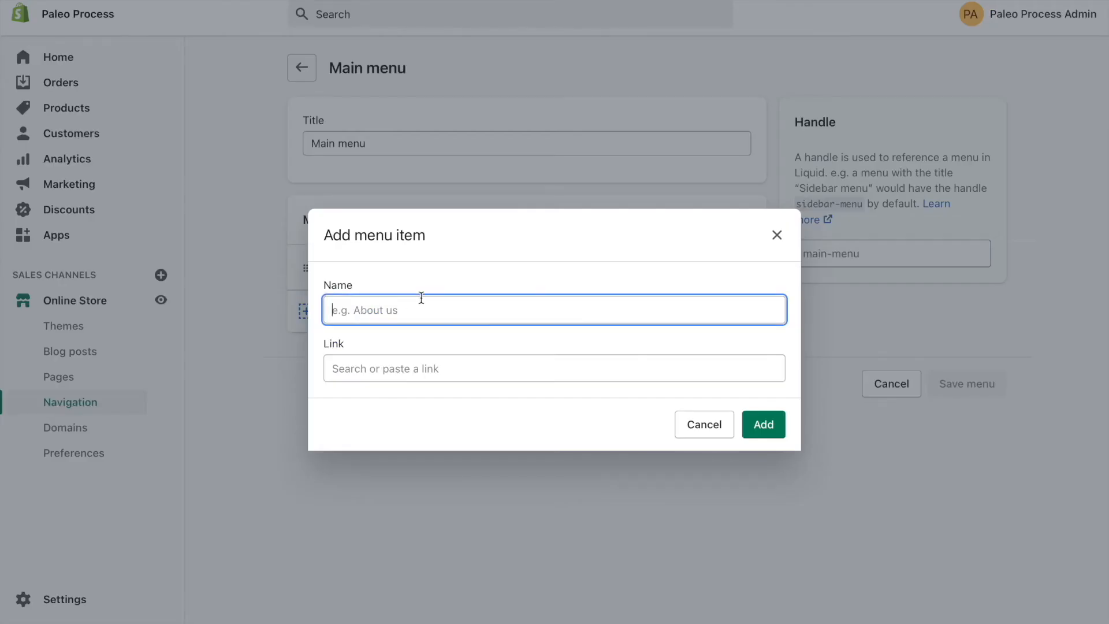
pyautogui.press('Tab')
pyautogui.click(426, 242)
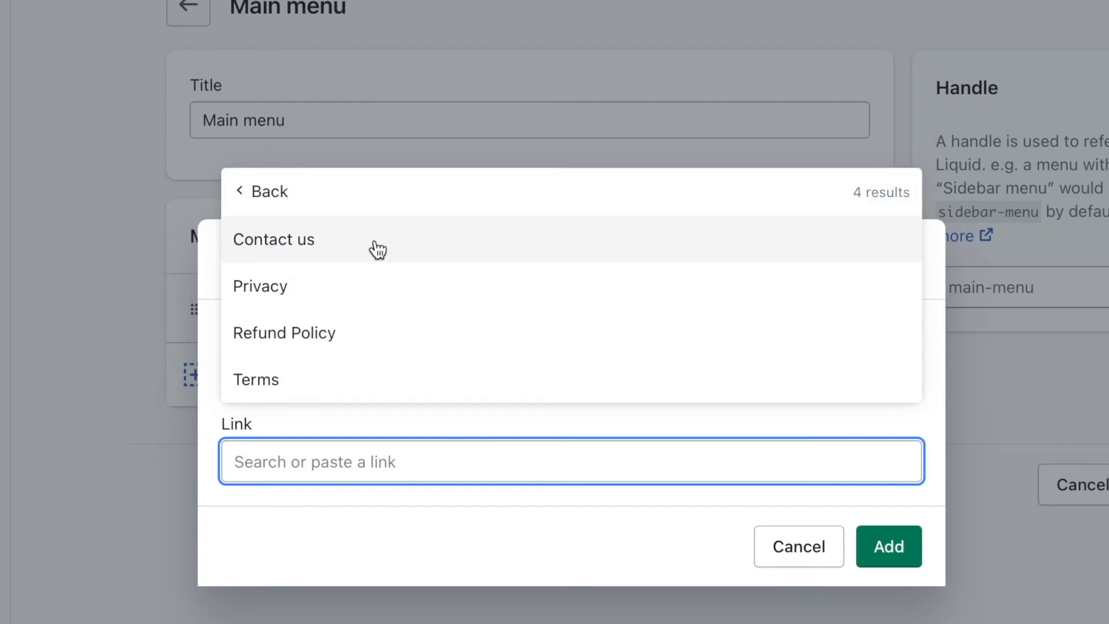
pyautogui.click(378, 249)
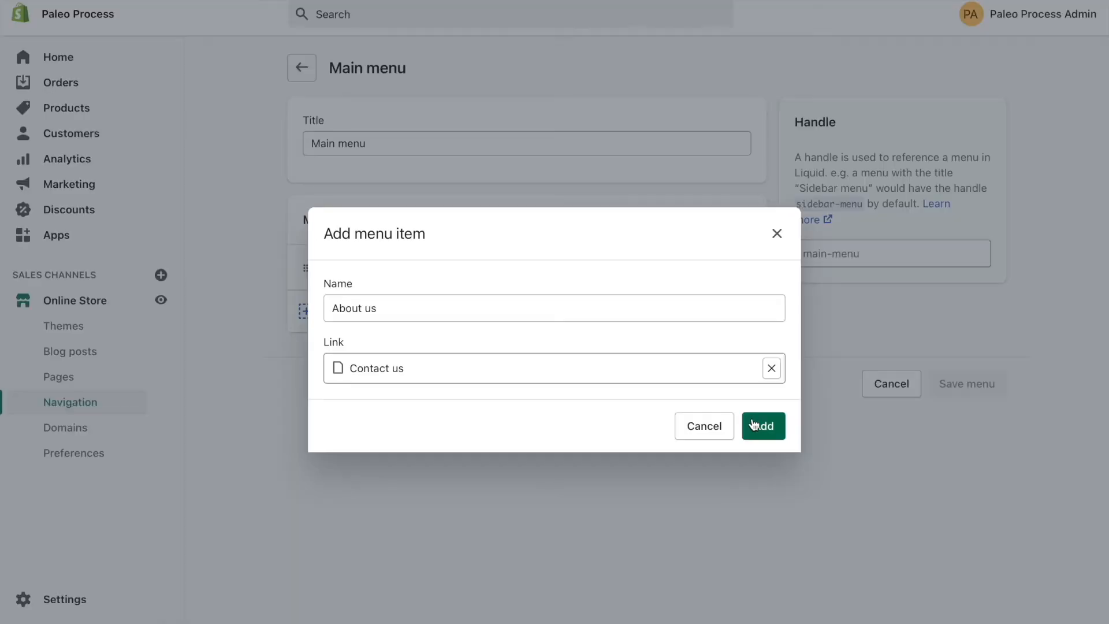
pyautogui.click(888, 547)
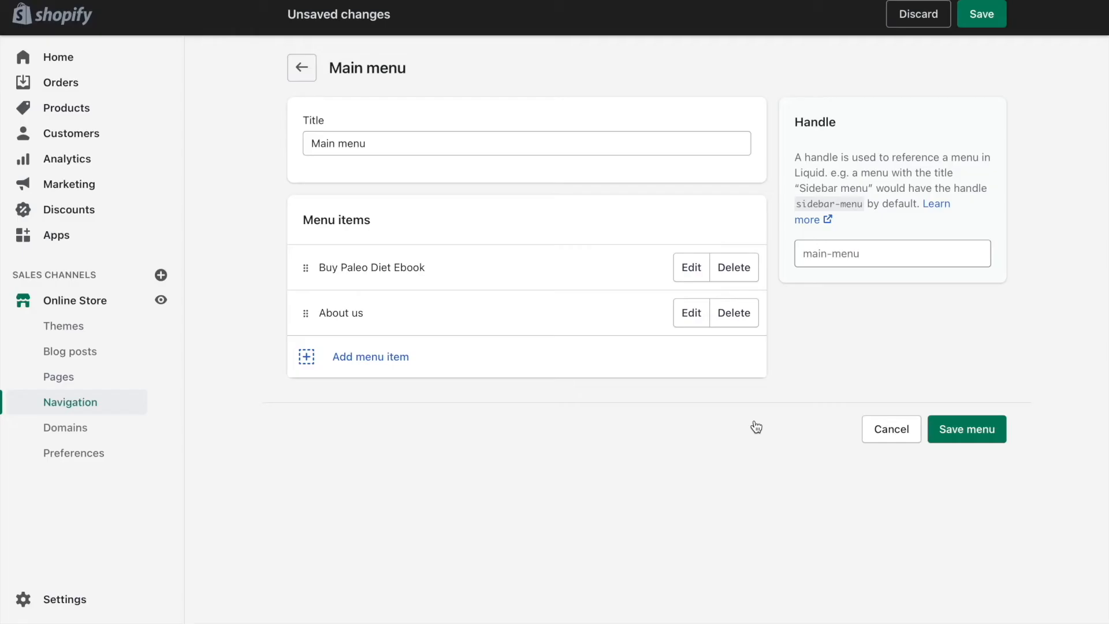
# Add a "Contact us" item linked to the Contact us page and nest it under About us in the main menu.
pyautogui.click(349, 356)
pyautogui.click(386, 365)
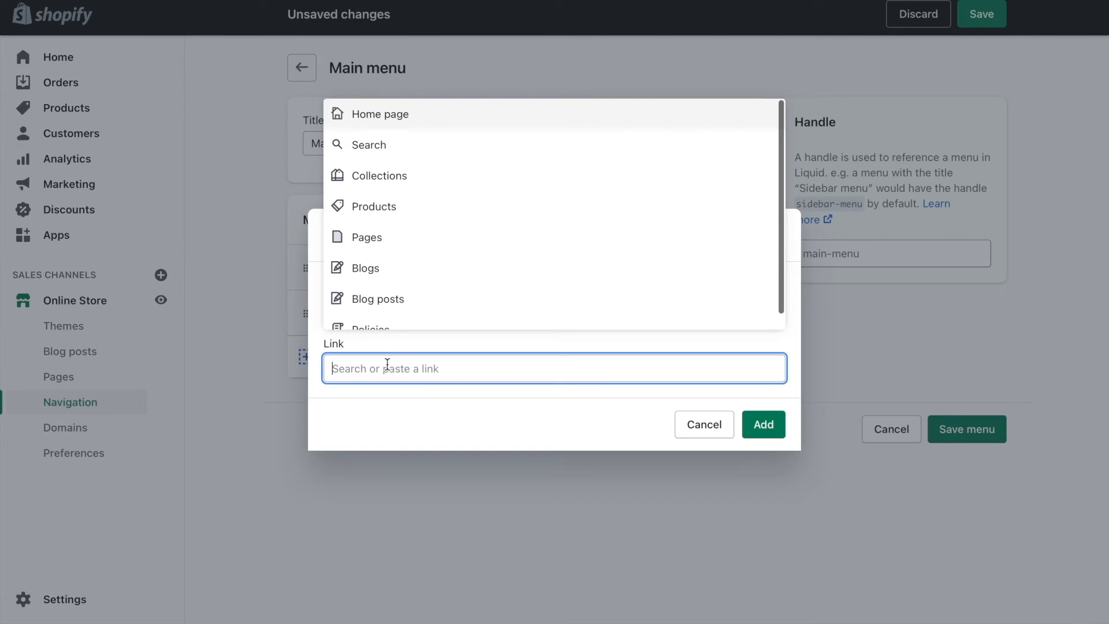
pyautogui.click(386, 239)
pyautogui.click(385, 238)
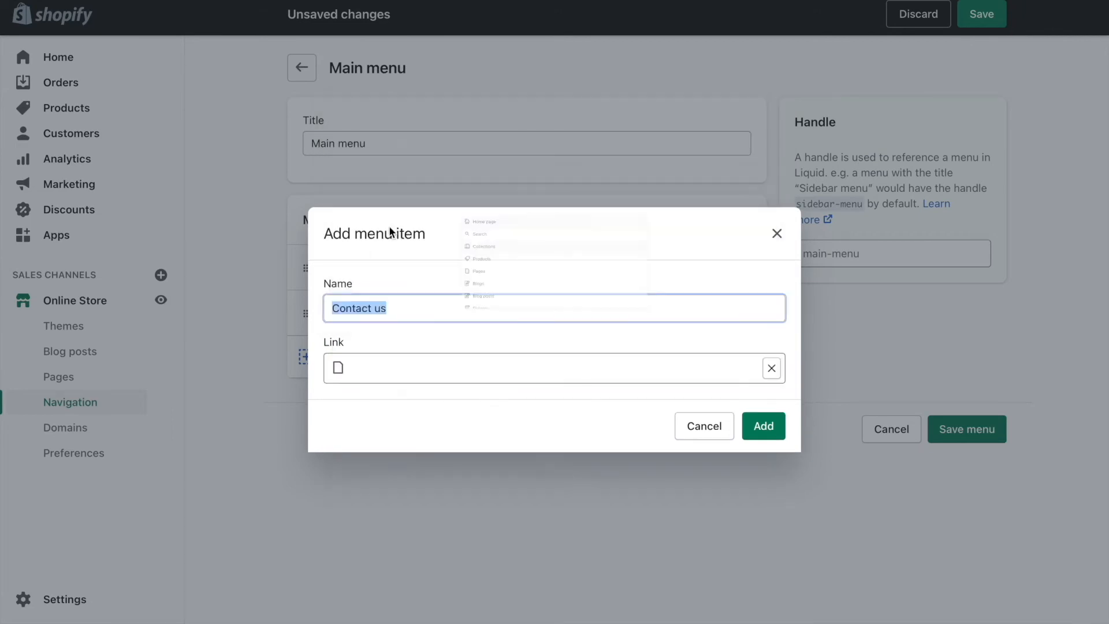
pyautogui.click(763, 427)
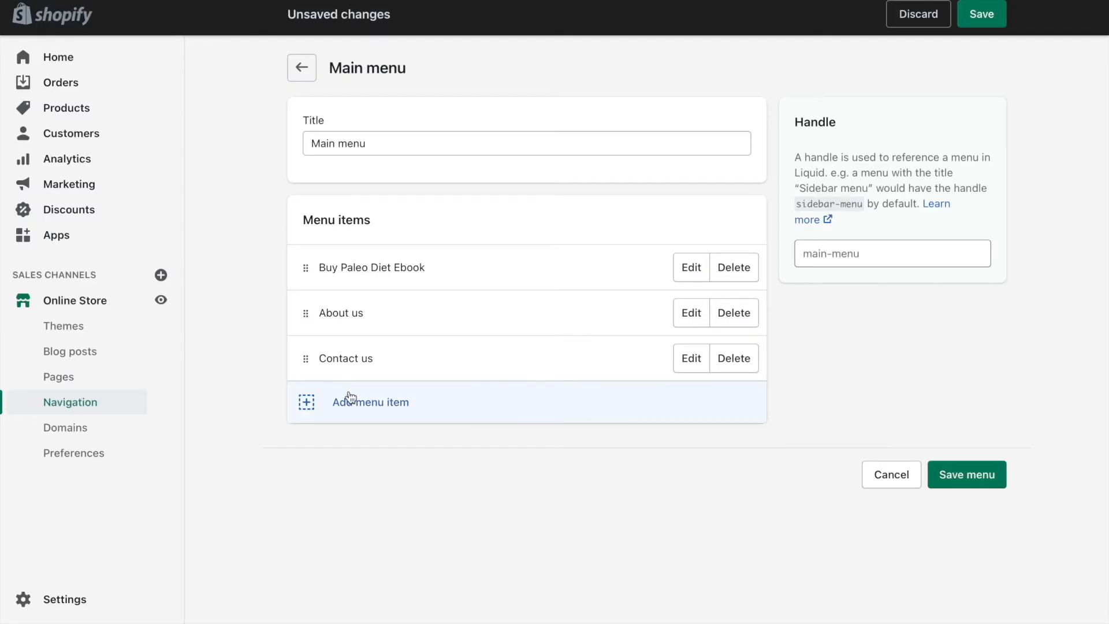
pyautogui.moveTo(303, 361); pyautogui.dragTo(360, 361)
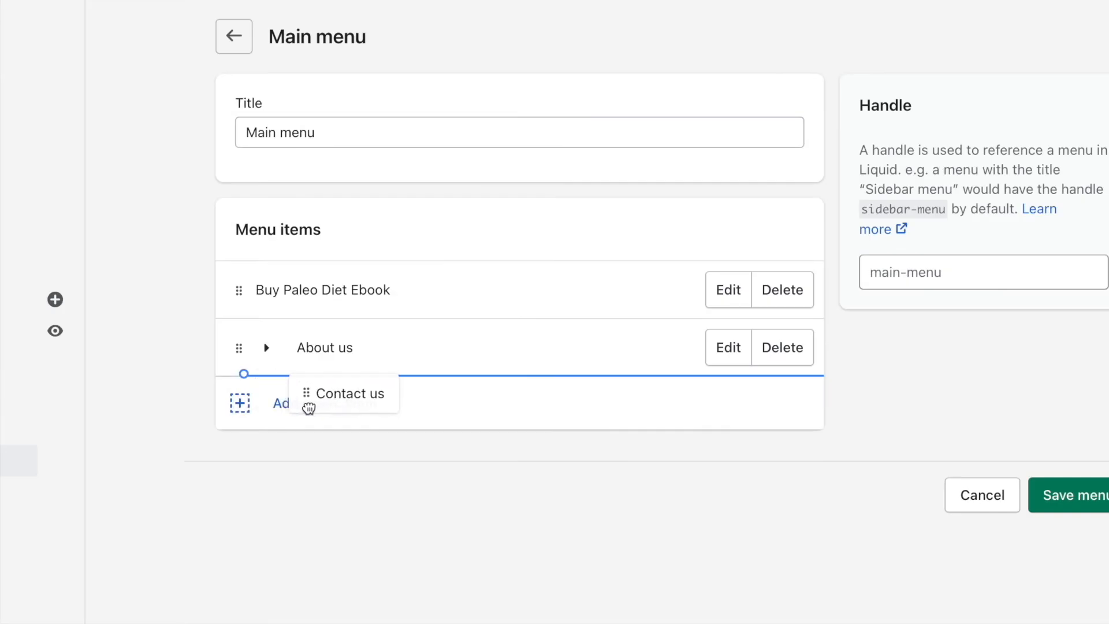
pyautogui.moveTo(309, 408); pyautogui.dragTo(309, 409)
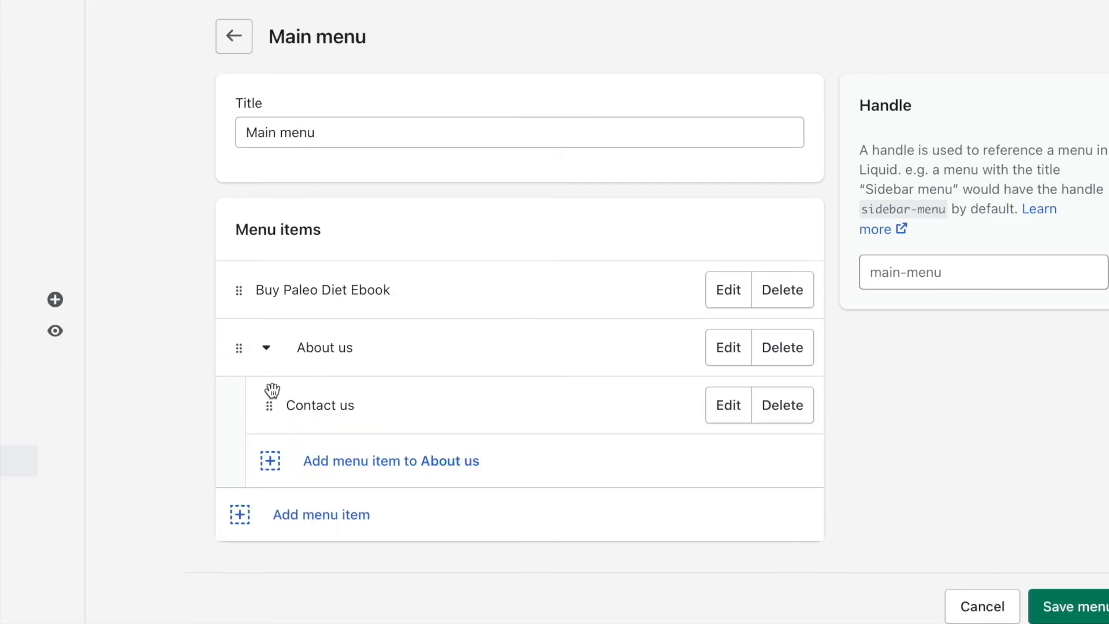
# Add the Privacy, Refund Policy and Terms pages as menu items nested under About us.
pyautogui.click(359, 460)
pyautogui.click(373, 419)
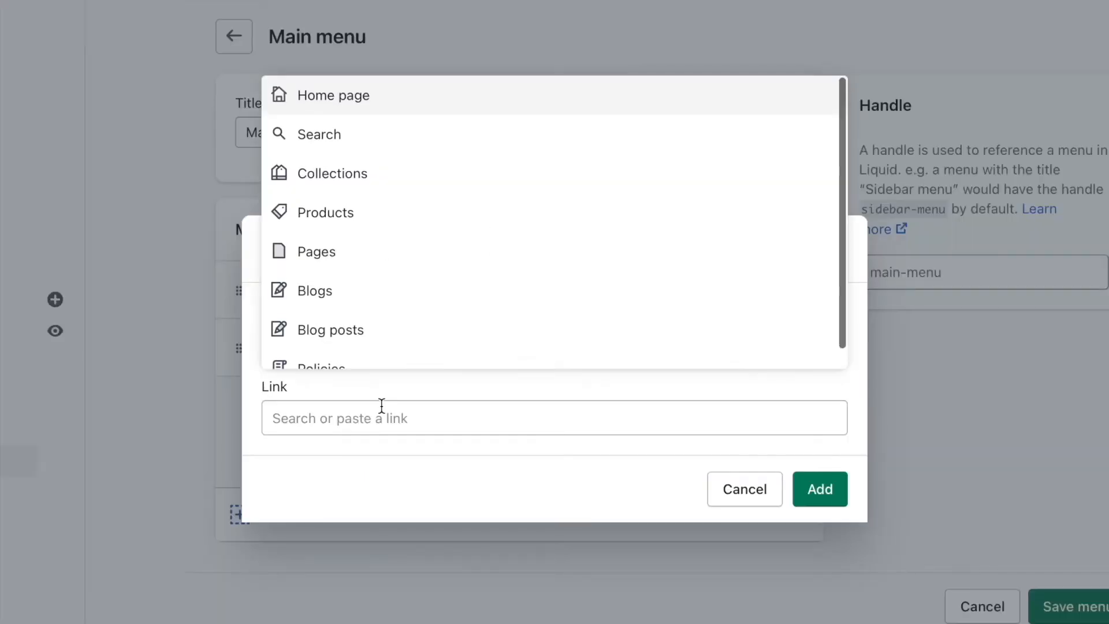
pyautogui.click(354, 259)
pyautogui.click(353, 269)
pyautogui.click(841, 498)
pyautogui.click(410, 520)
pyautogui.click(394, 425)
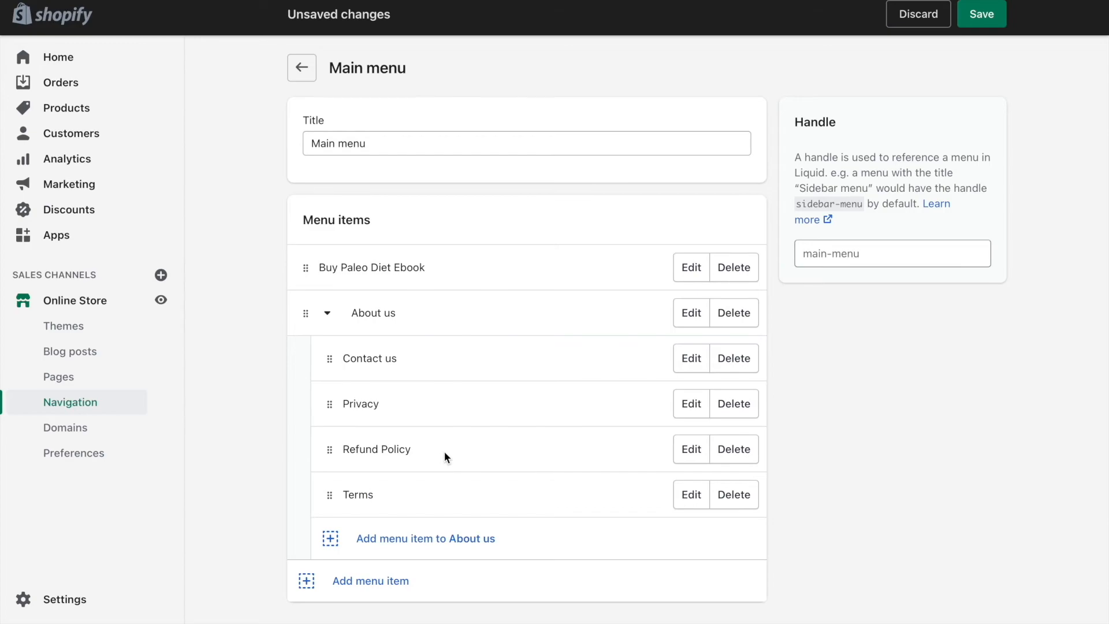
# Add a top-level "Blog" item to the main menu, linked to the News blog.
pyautogui.scroll(-1, 444, 457)
pyautogui.click(347, 534)
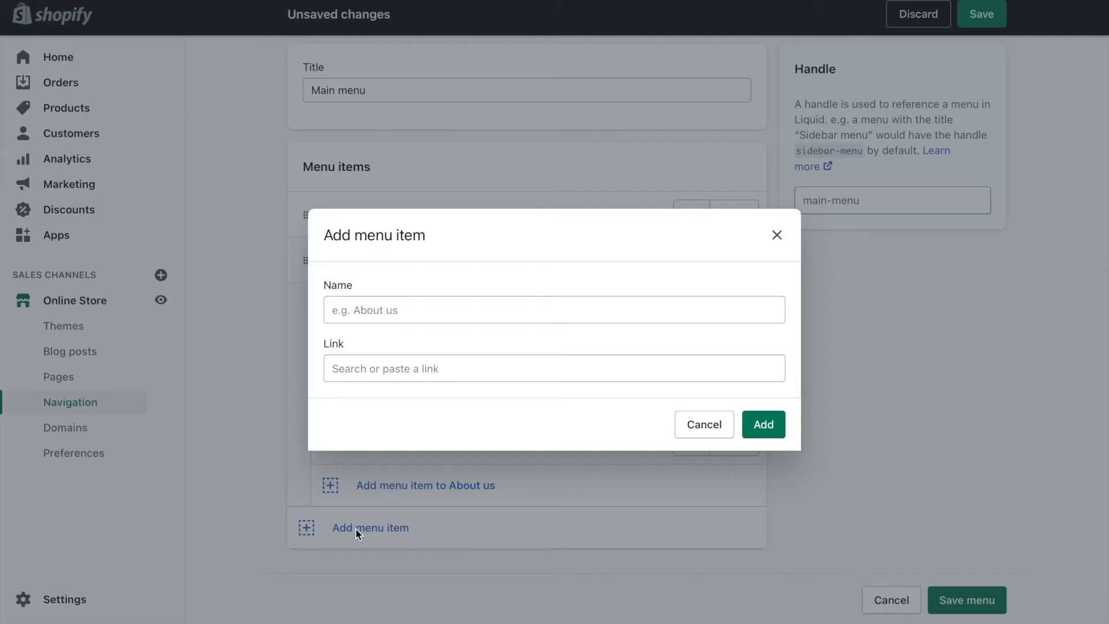
pyautogui.click(393, 368)
pyautogui.click(372, 267)
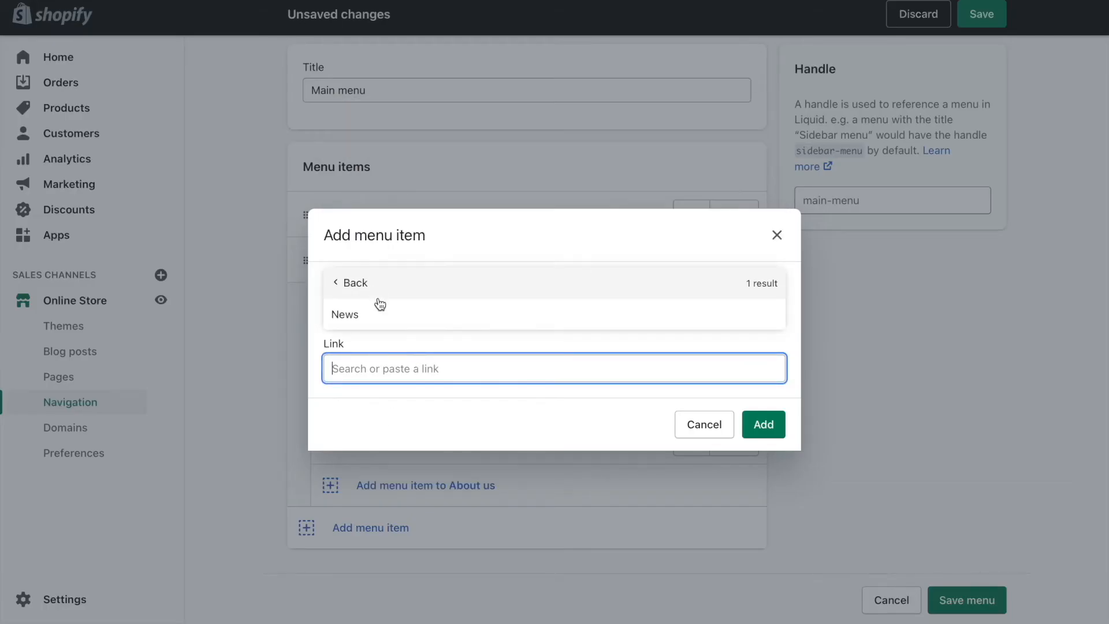
pyautogui.click(383, 312)
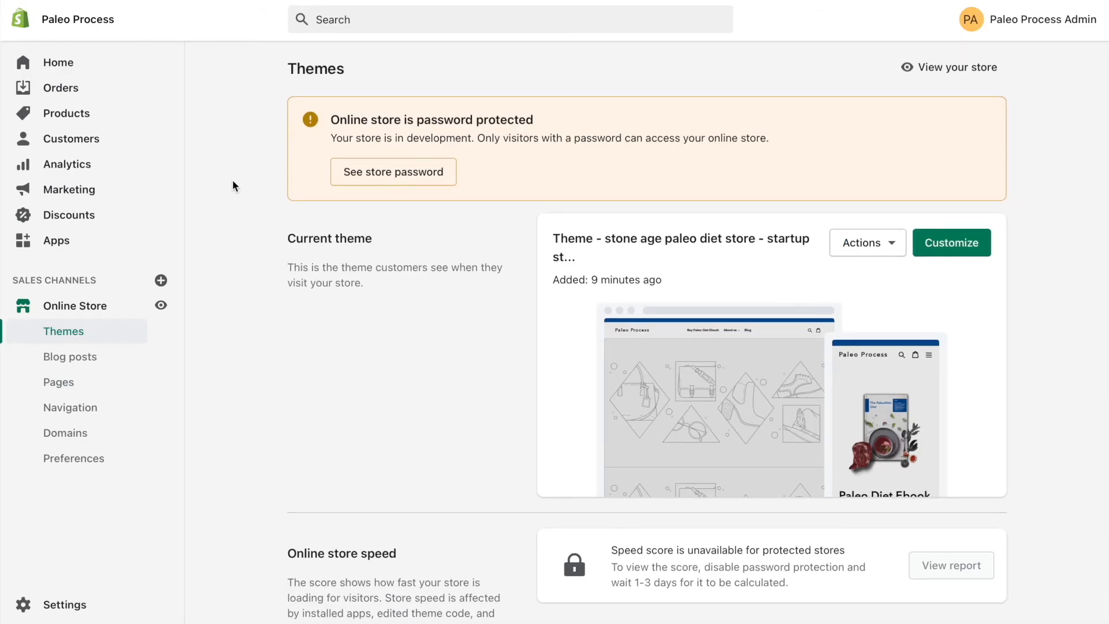
# Open the store's current theme for customization.
pyautogui.scroll(-2, 232, 183)
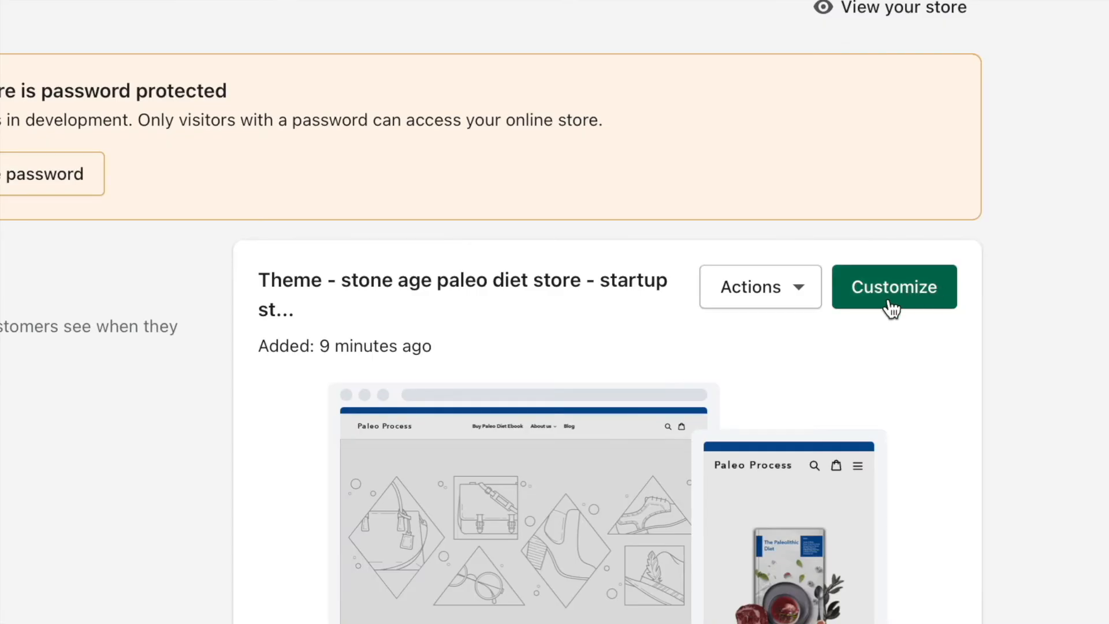
pyautogui.click(891, 298)
pyautogui.scroll(-1, 865, 347)
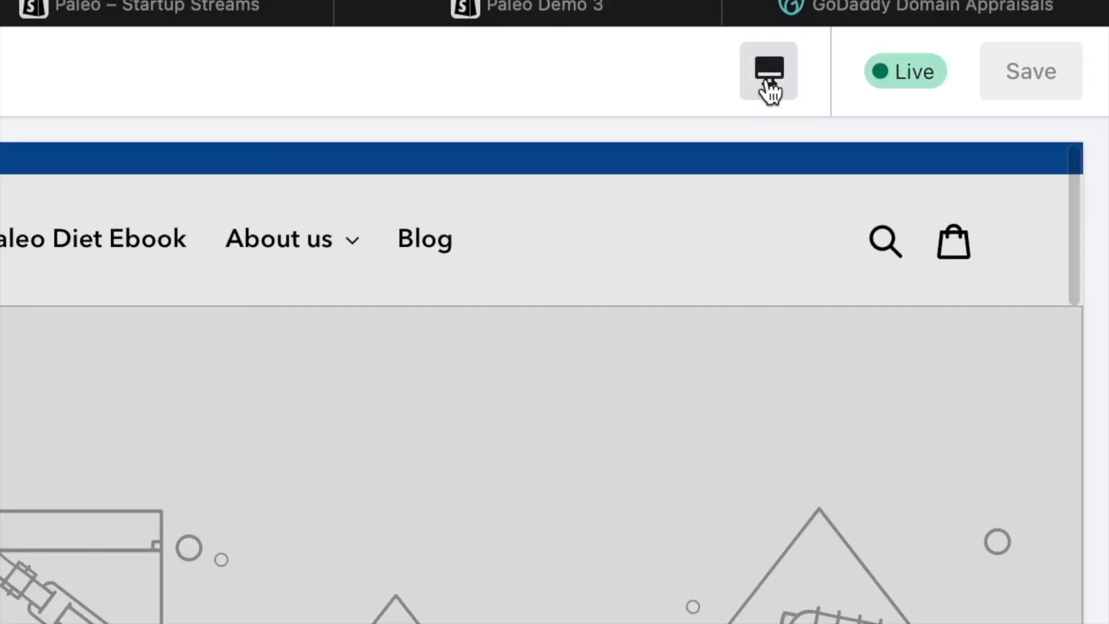
# Preview the home page in mobile and fullscreen layouts and return to the desktop layout.
pyautogui.click(770, 90)
pyautogui.click(805, 168)
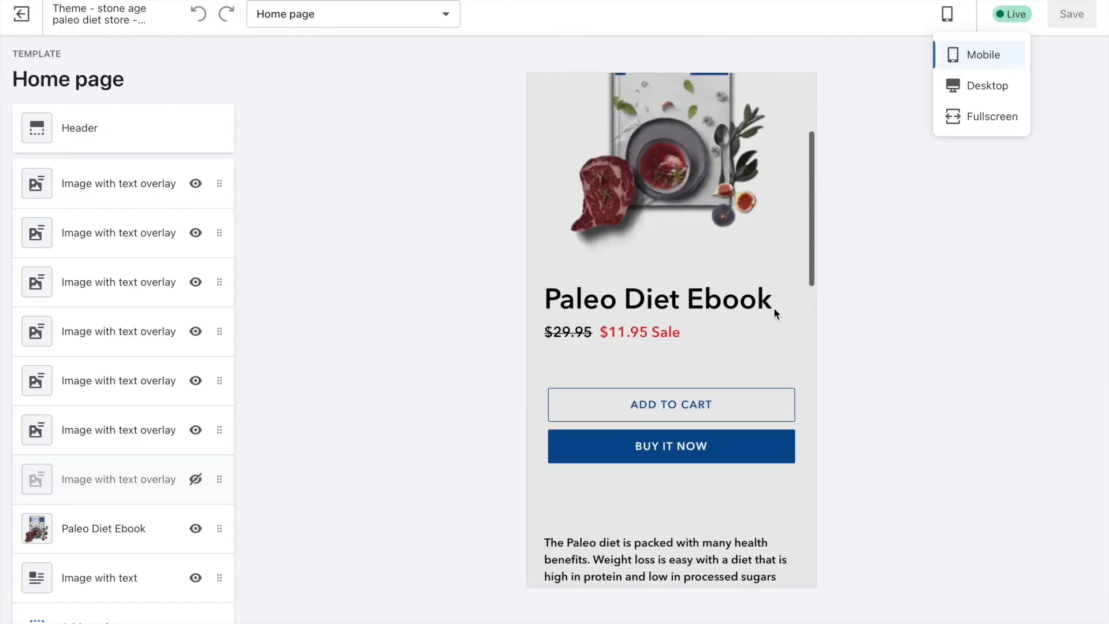
pyautogui.scroll(4, 774, 307)
pyautogui.scroll(-7, 761, 289)
pyautogui.scroll(8, 765, 293)
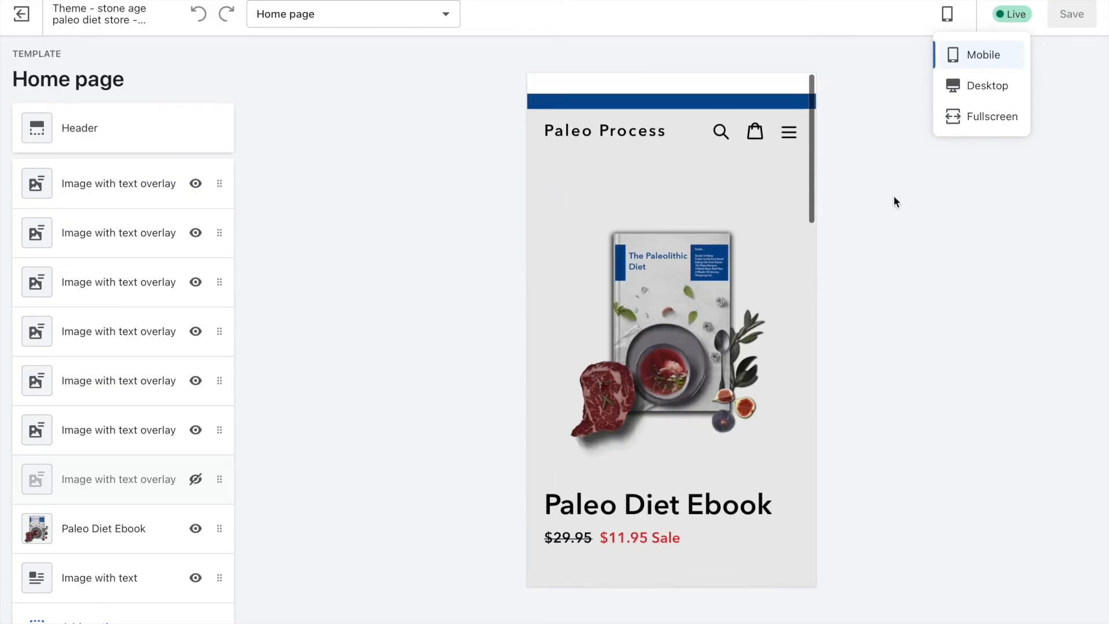
pyautogui.click(980, 88)
pyautogui.click(982, 116)
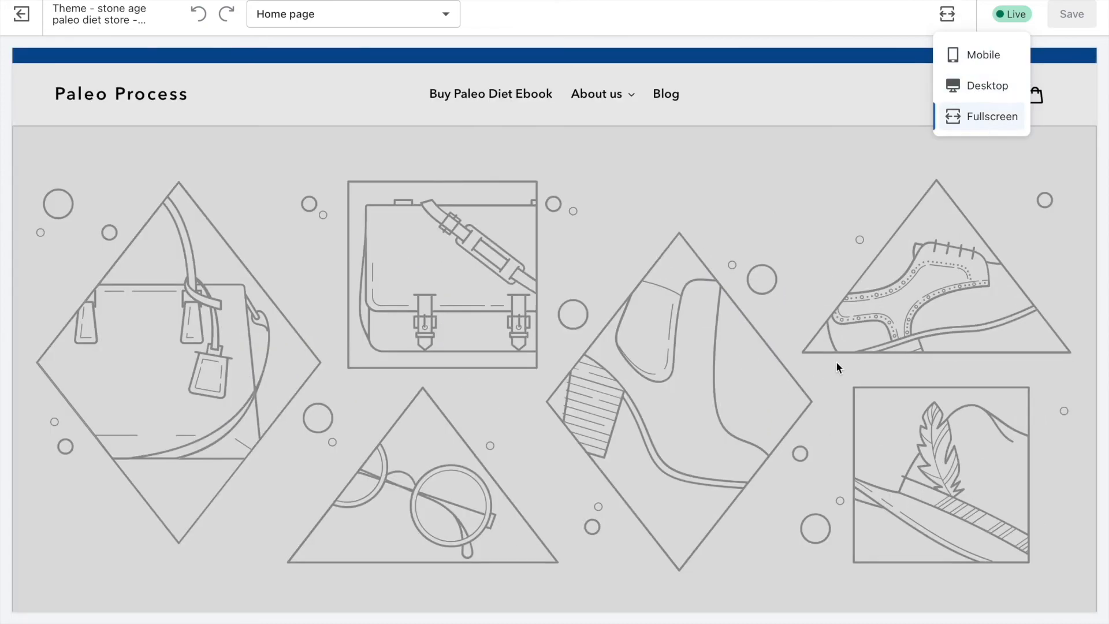
pyautogui.scroll(-5, 836, 367)
pyautogui.scroll(5, 836, 367)
pyautogui.click(986, 86)
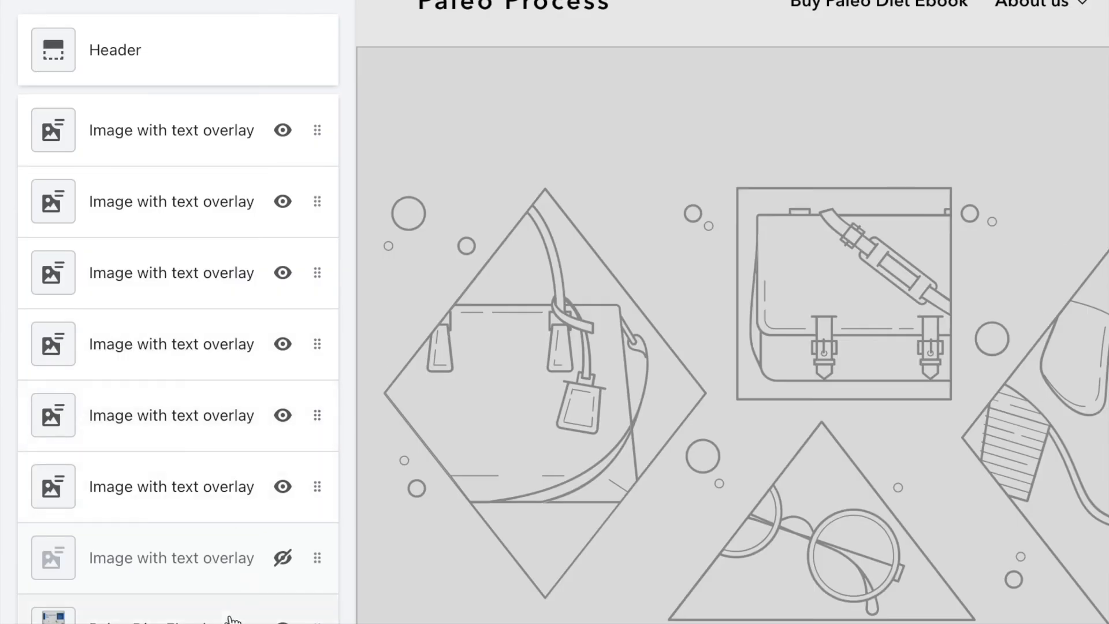
# Review the home page's list of sections and check the About us submenu in the header preview.
pyautogui.scroll(-5, 160, 520)
pyautogui.scroll(1, 160, 520)
pyautogui.scroll(4, 230, 617)
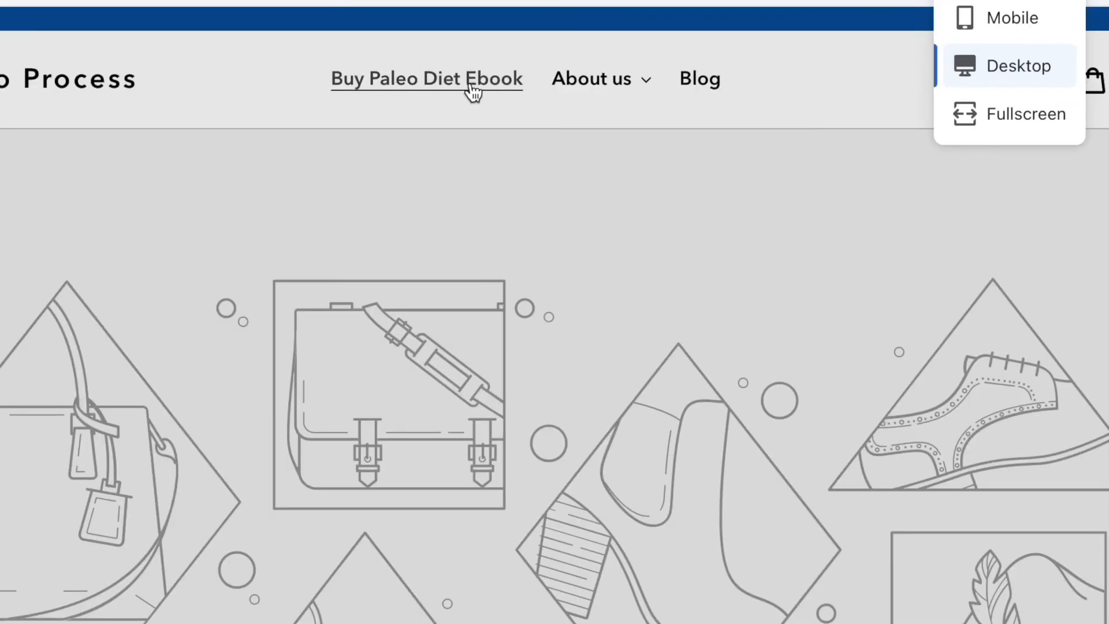
pyautogui.click(716, 97)
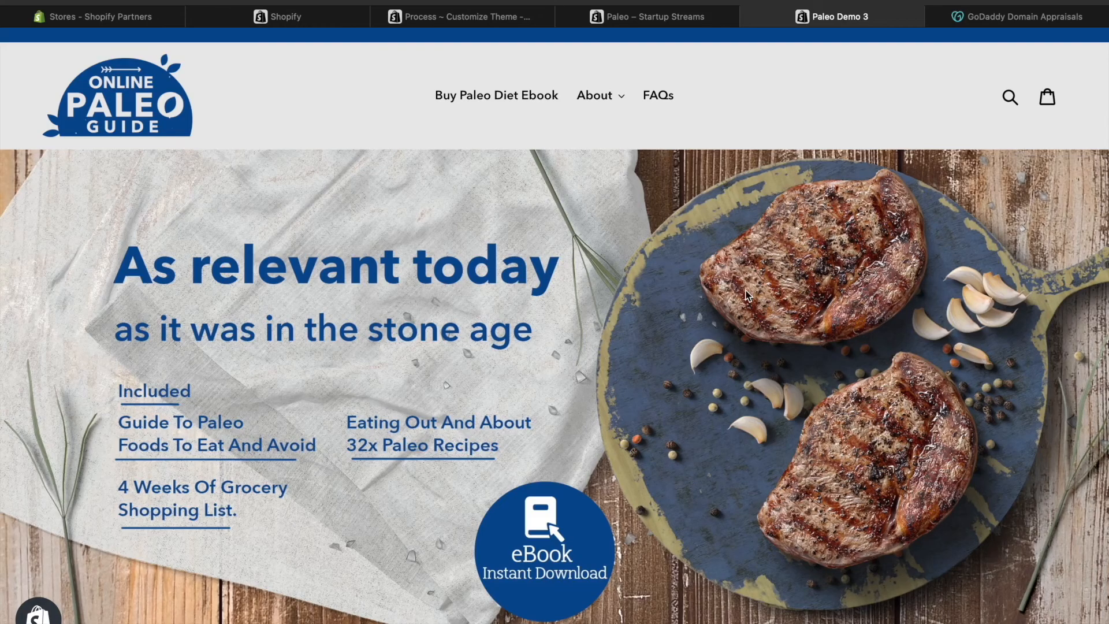
# Switch to the Paleo Demo 3 store and look through its home page banners and product section.
pyautogui.scroll(-5, 745, 294)
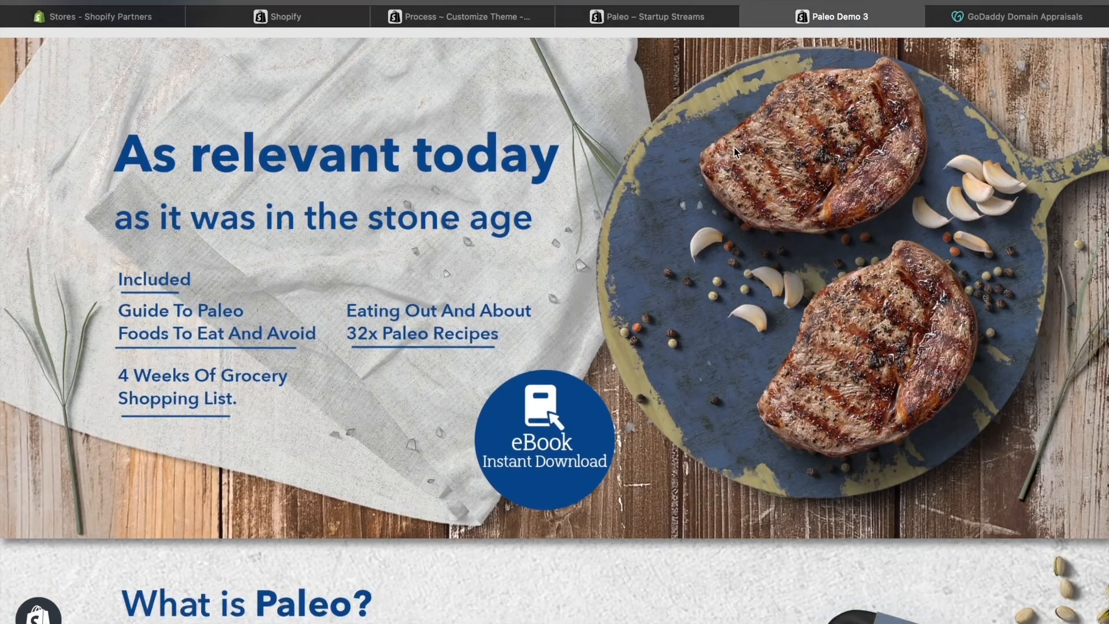
pyautogui.scroll(-15, 736, 152)
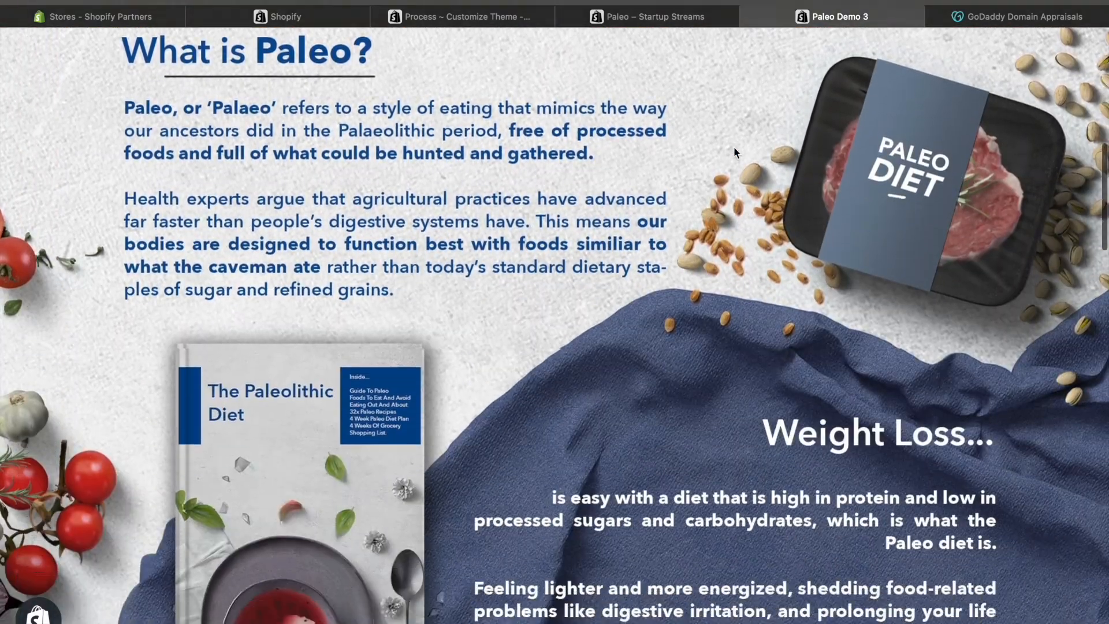
pyautogui.scroll(-15, 734, 147)
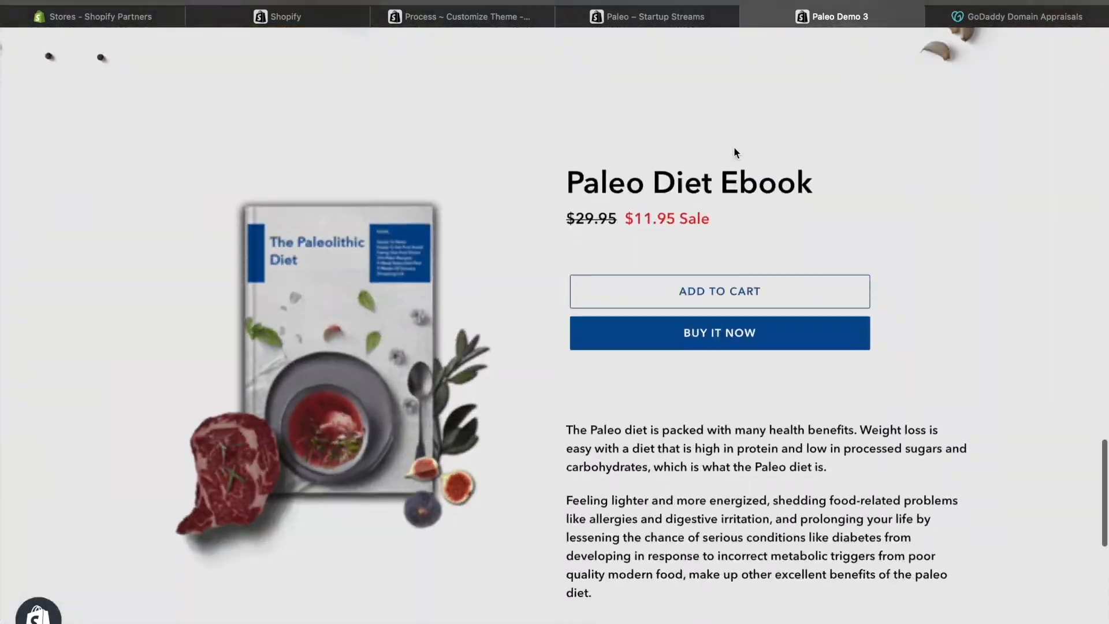
# Back in the theme editor, set the first image with text overlay section's desktop image to the "As relevant today" banner.
pyautogui.click(499, 16)
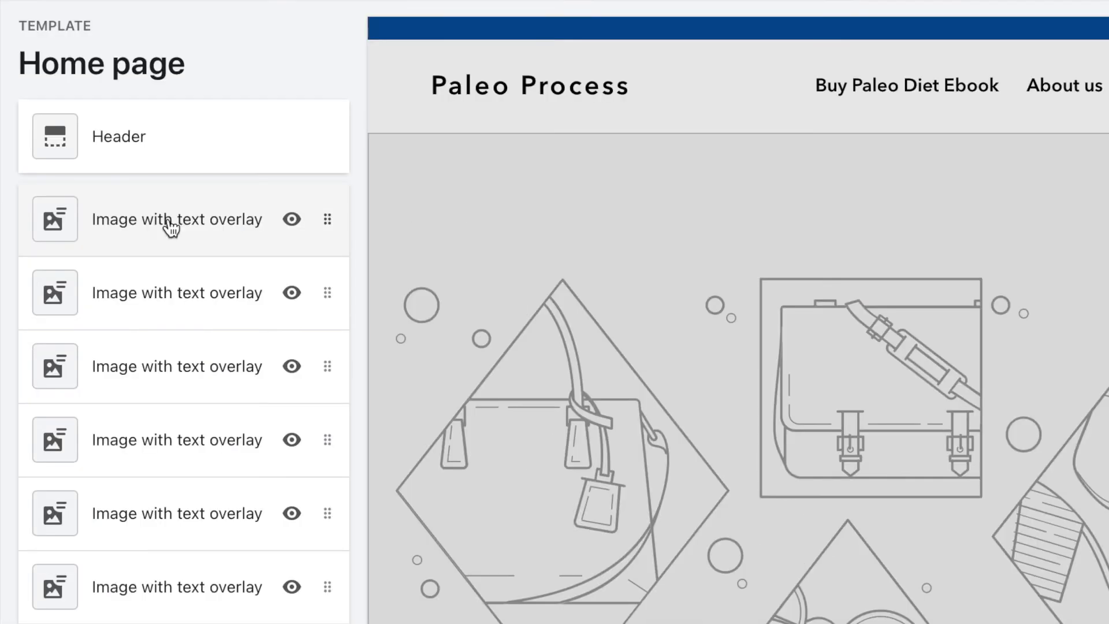
pyautogui.click(113, 219)
pyautogui.click(178, 278)
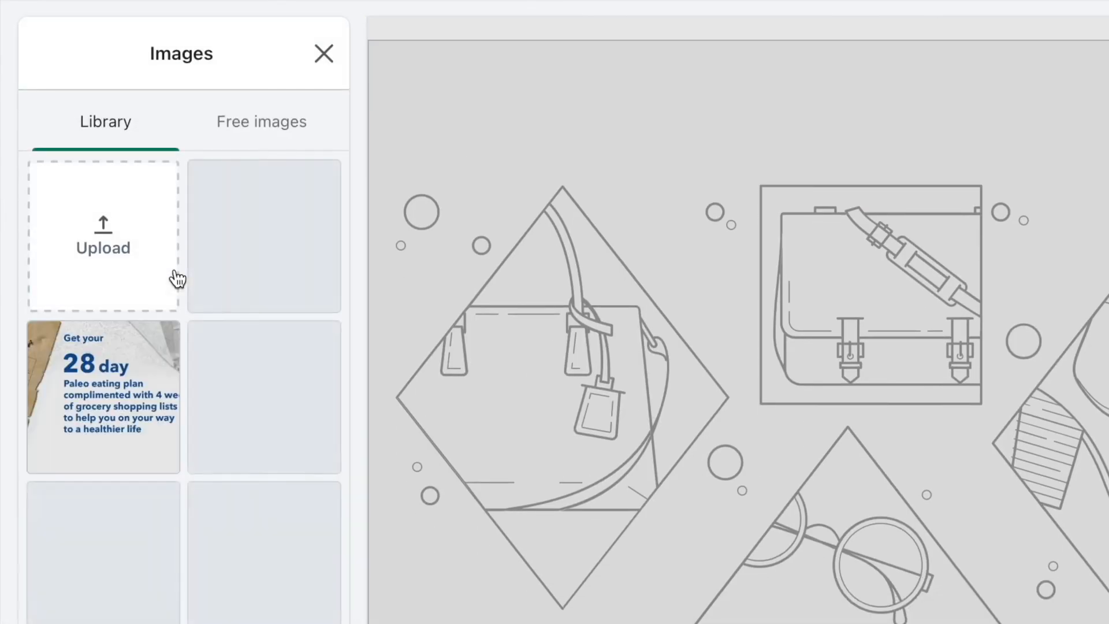
pyautogui.scroll(-1, 283, 209)
pyautogui.click(283, 209)
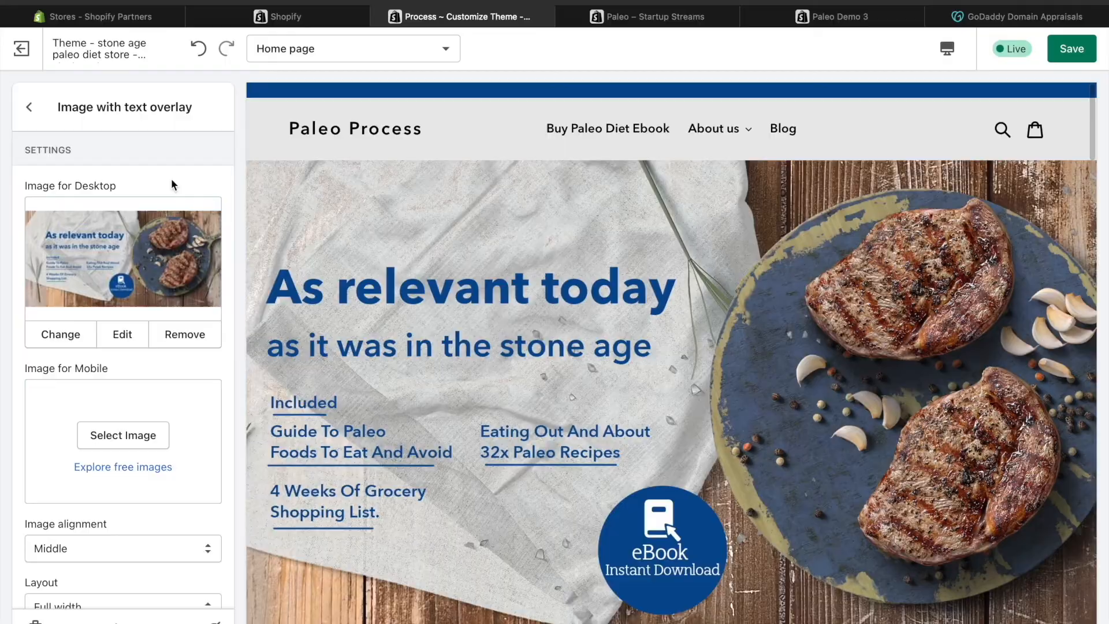
# Set the same section's mobile image to the portrait "As relevant today" picture from the library.
pyautogui.scroll(-1, 171, 180)
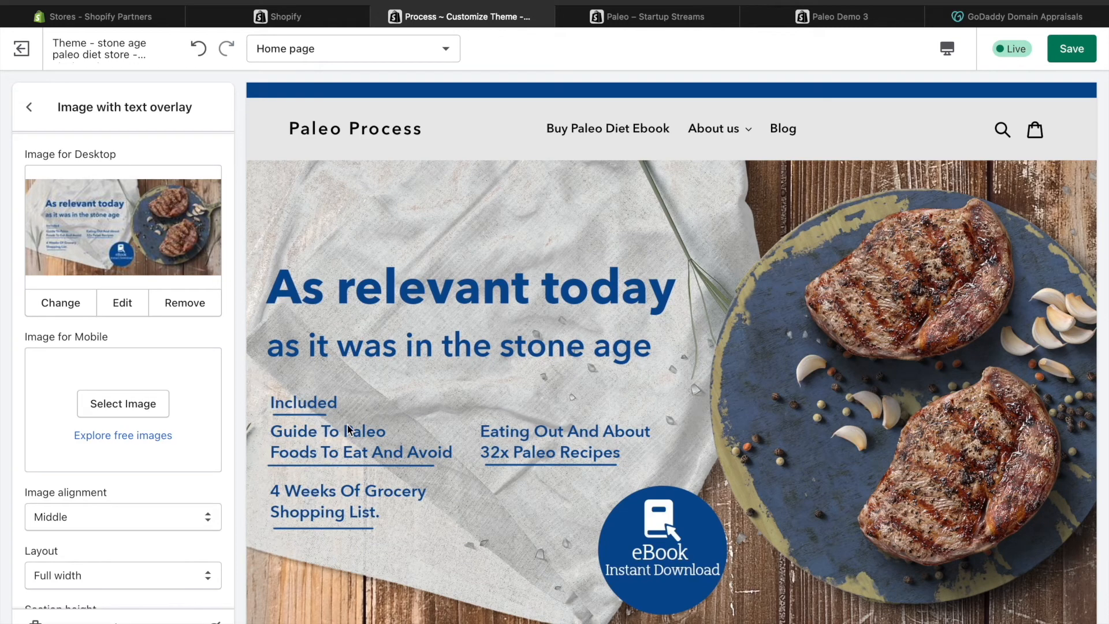
pyautogui.click(158, 411)
pyautogui.scroll(-5, 156, 323)
pyautogui.scroll(-3, 157, 323)
pyautogui.click(73, 535)
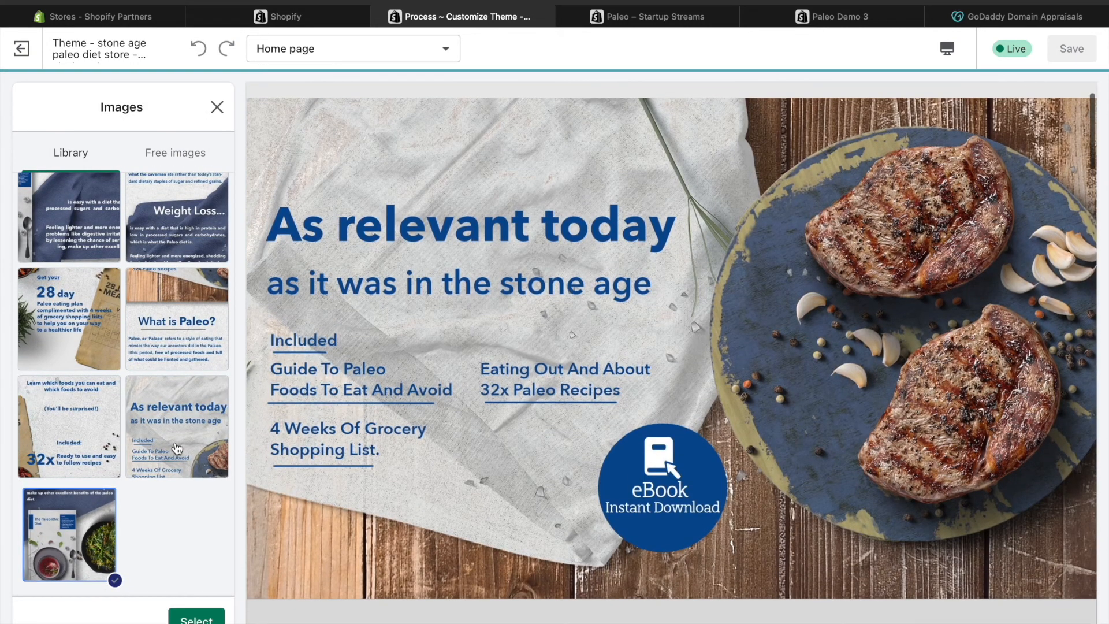
pyautogui.click(177, 449)
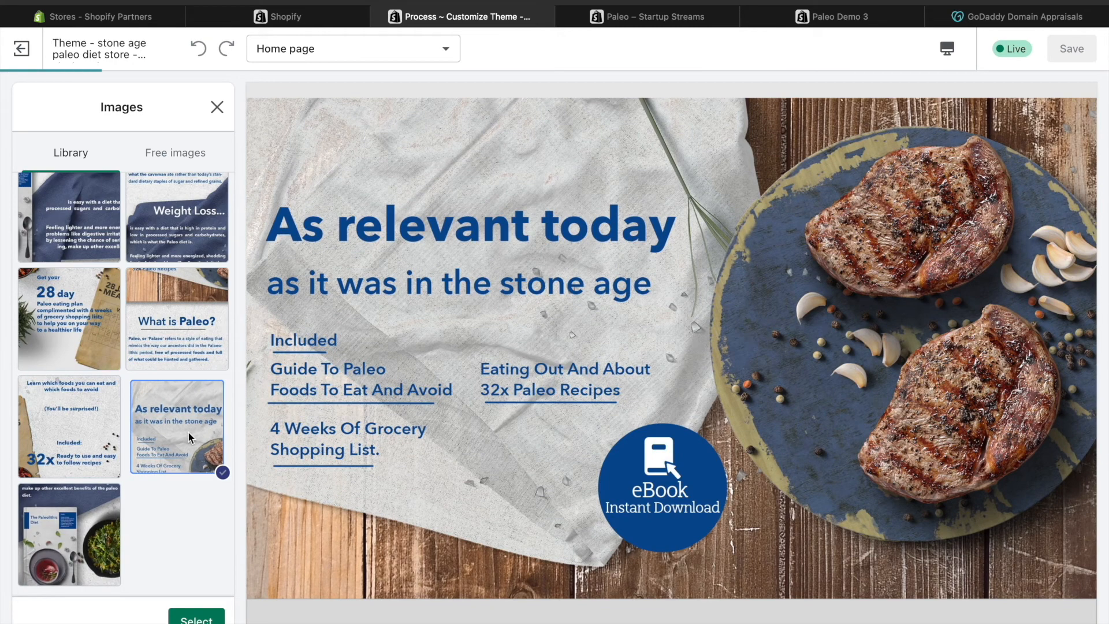
pyautogui.click(212, 619)
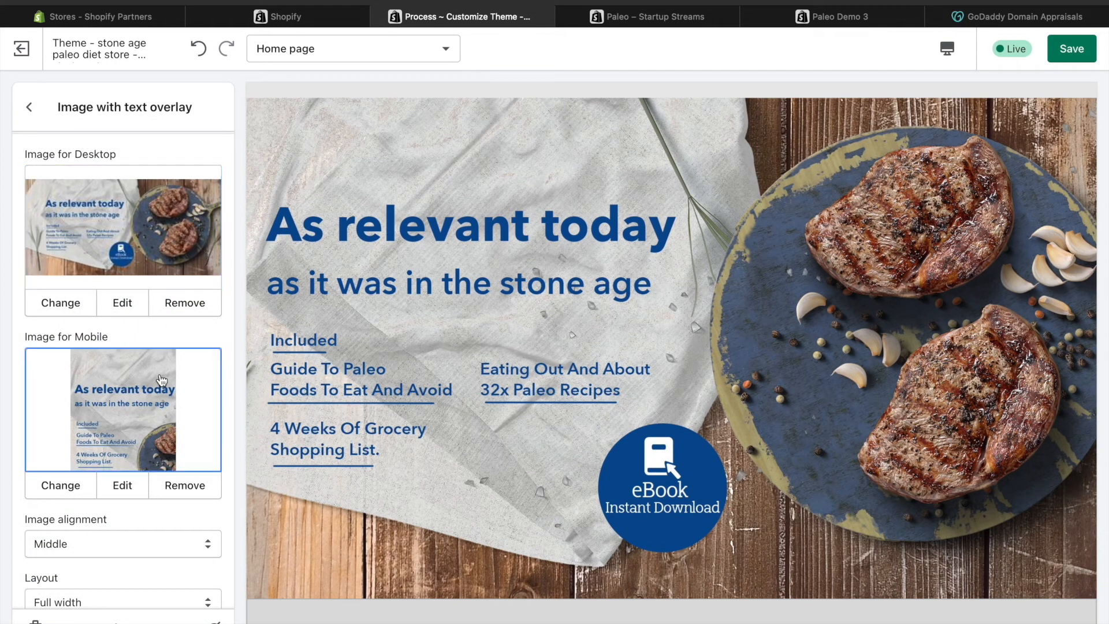
# Review the home page in fullscreen layout, checking how the banner images follow one another down the page.
pyautogui.scroll(-3, 166, 449)
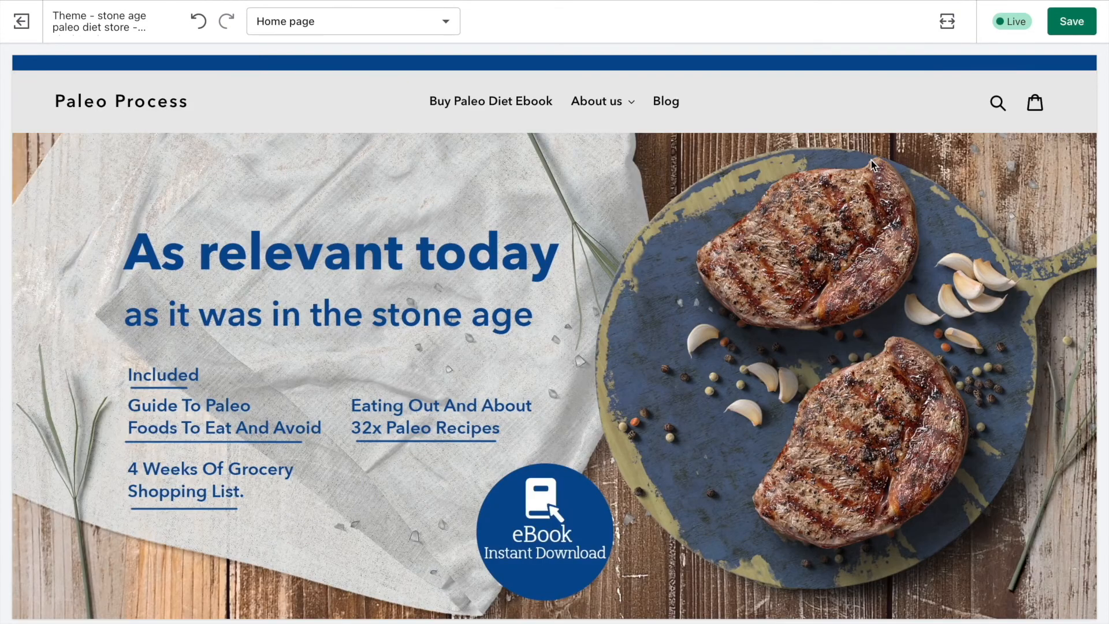
pyautogui.scroll(-2, 871, 161)
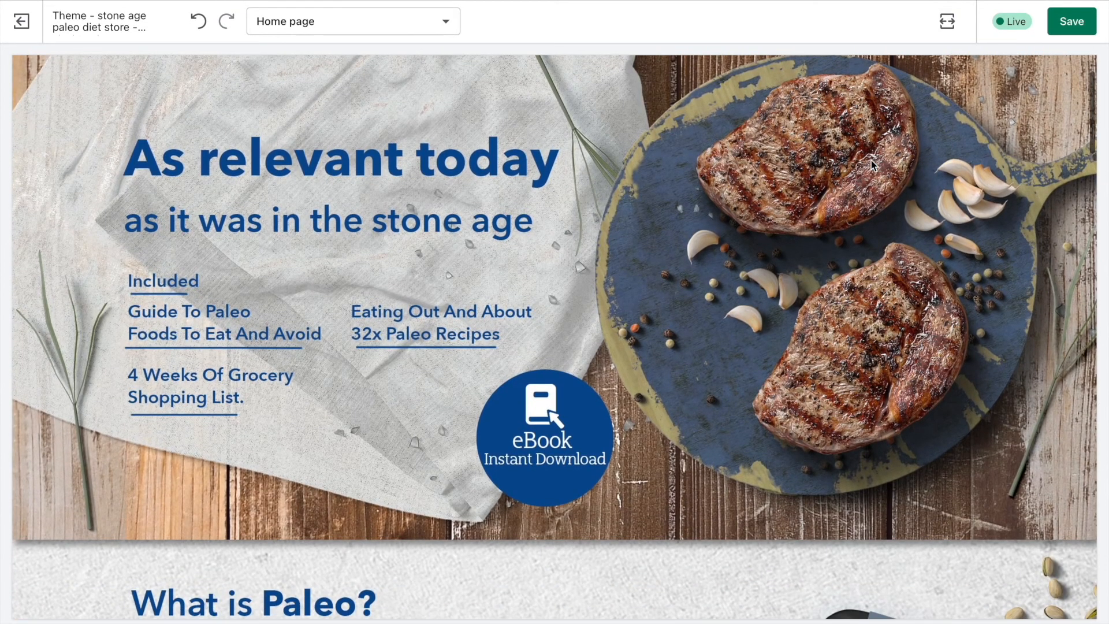
pyautogui.scroll(-3, 871, 161)
pyautogui.scroll(-14, 871, 160)
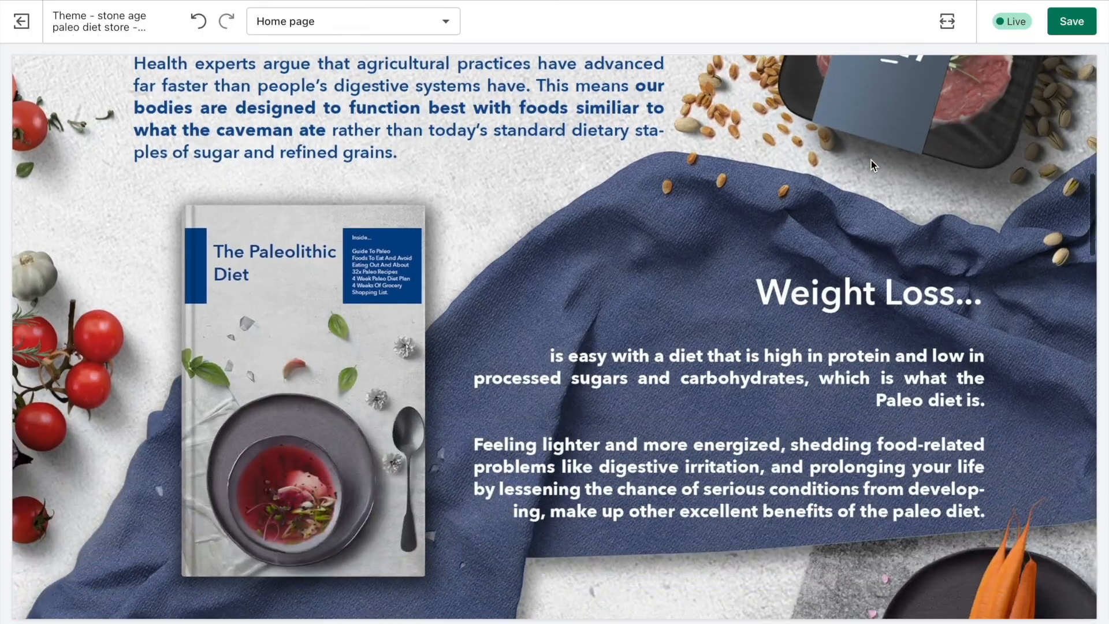
pyautogui.scroll(-17, 871, 161)
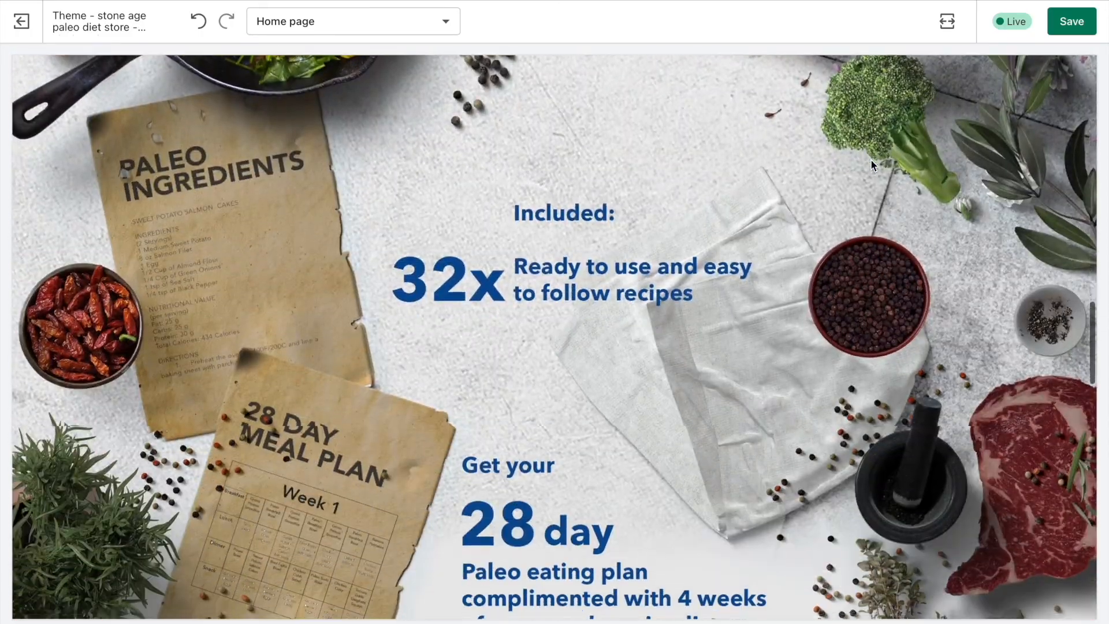
# Preview the home page in mobile layout and check how the banner images follow one another down the page.
pyautogui.scroll(-3, 871, 165)
pyautogui.scroll(10, 871, 161)
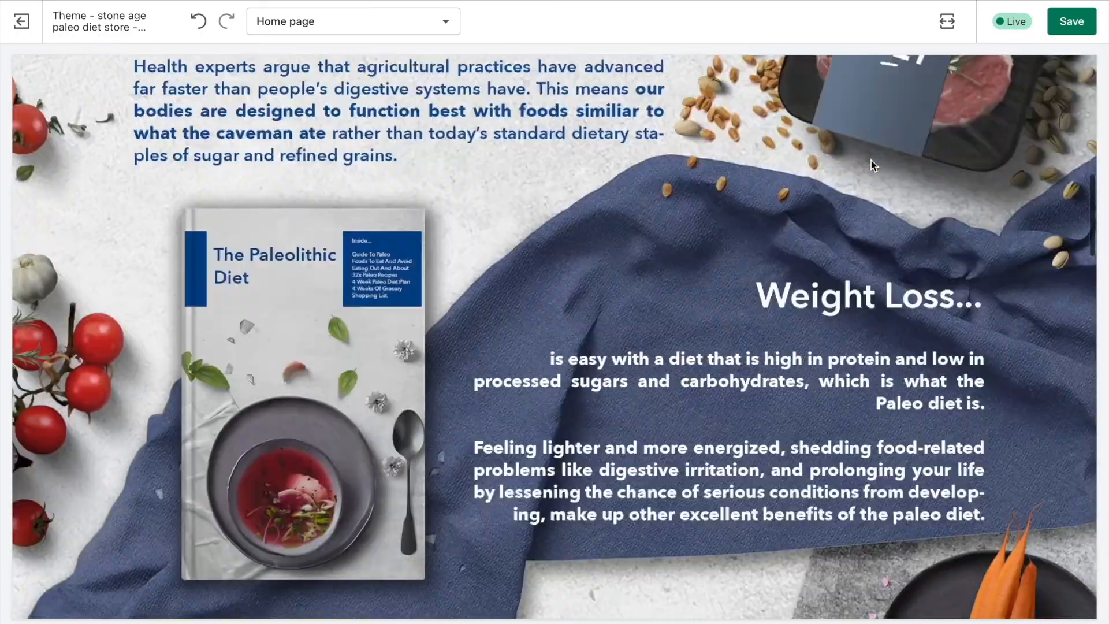
pyautogui.click(955, 27)
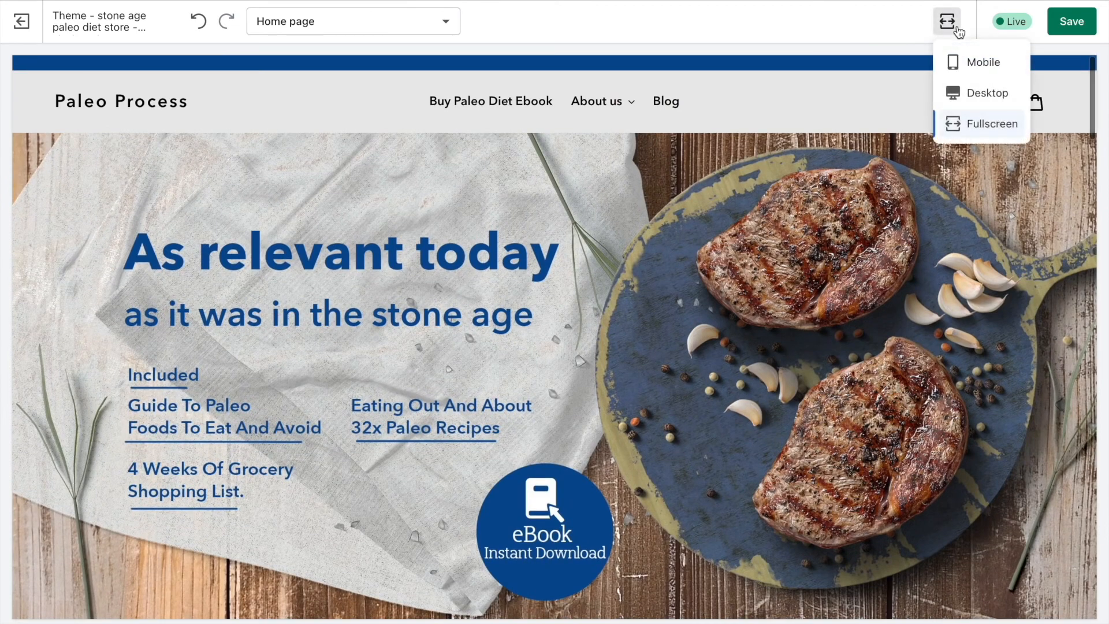
pyautogui.click(964, 63)
pyautogui.scroll(-8, 786, 359)
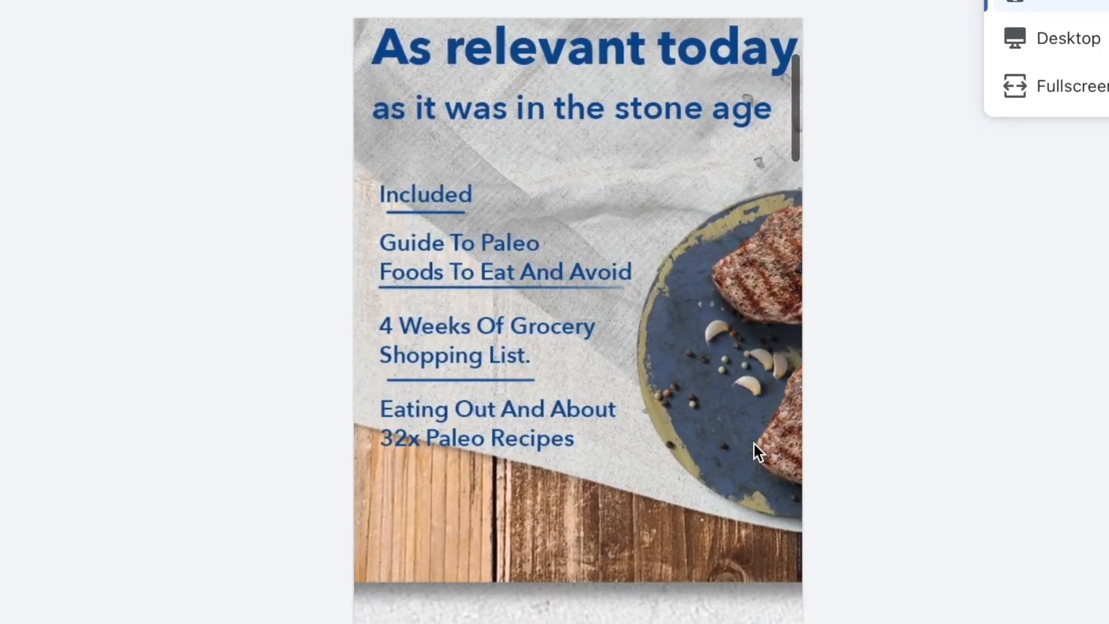
pyautogui.scroll(-15, 753, 441)
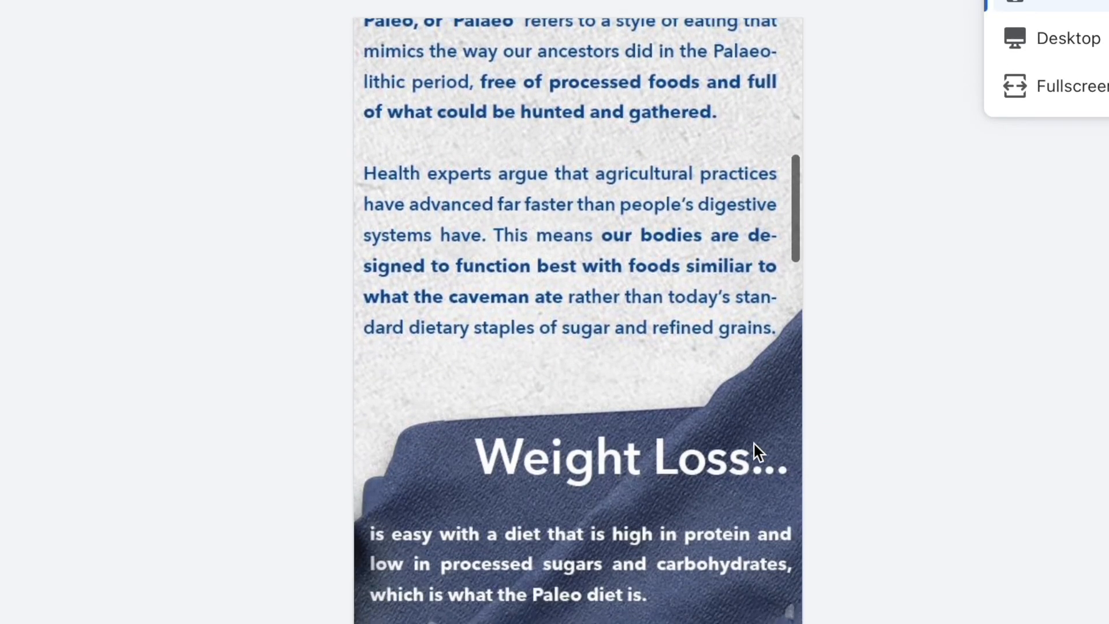
pyautogui.scroll(-10, 754, 442)
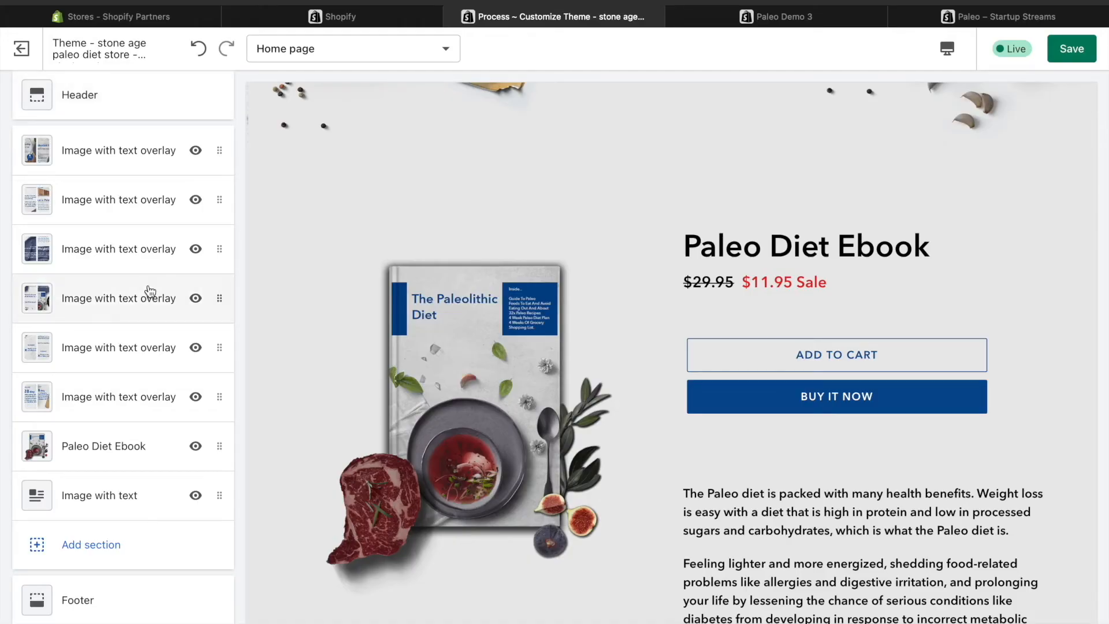
pyautogui.scroll(-2, 149, 291)
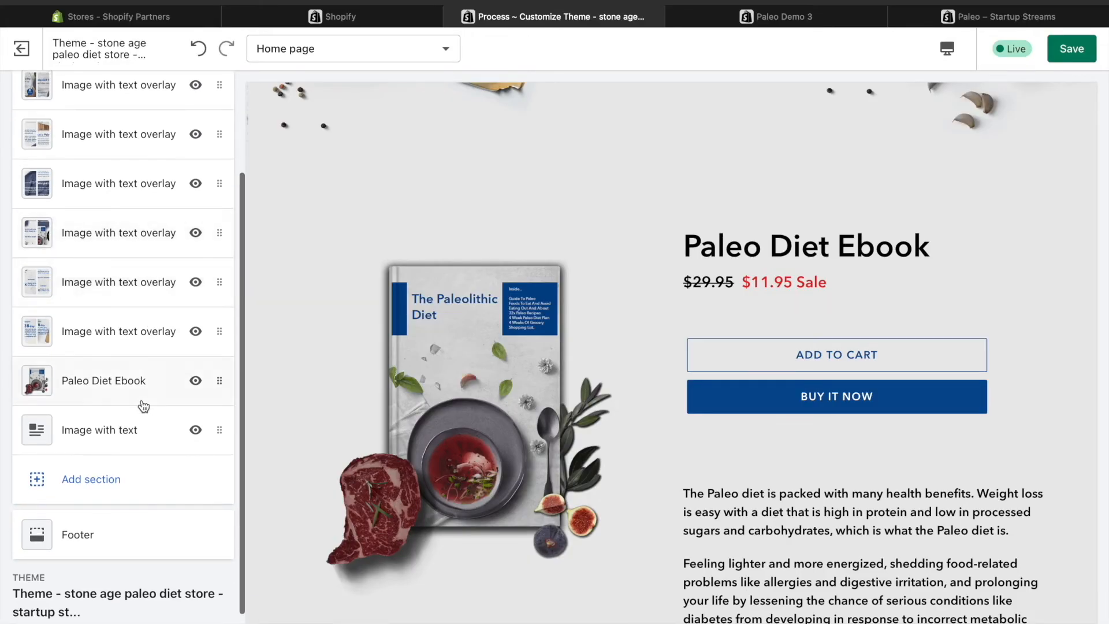
# Open the Paleo Diet Ebook section and look over its product details, the image with text section and the newsletter area below.
pyautogui.click(108, 387)
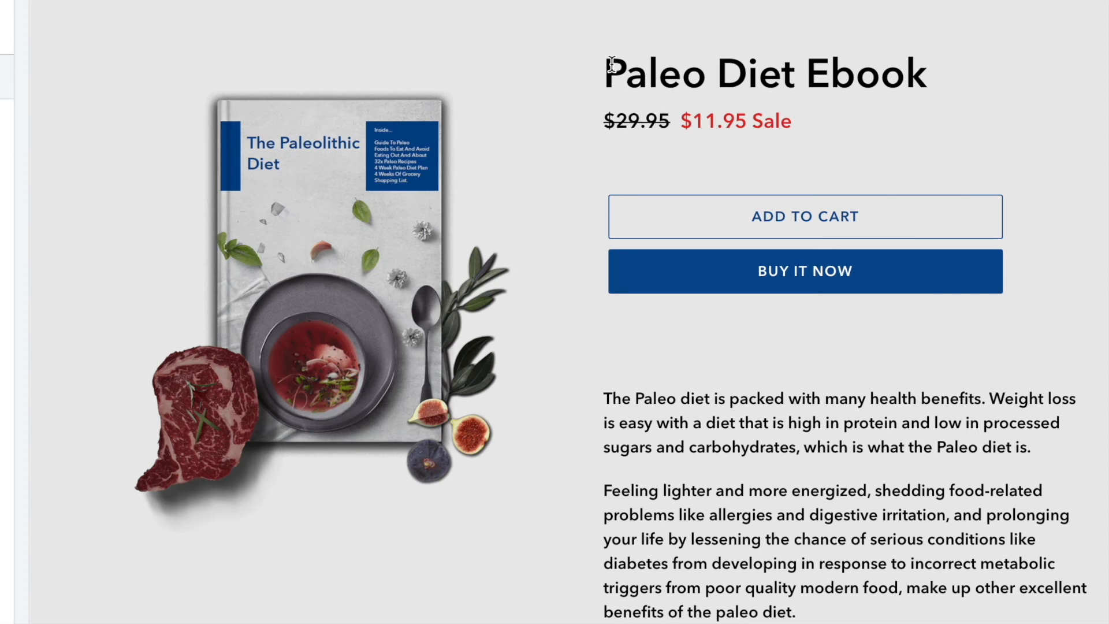
pyautogui.scroll(-1, 887, 494)
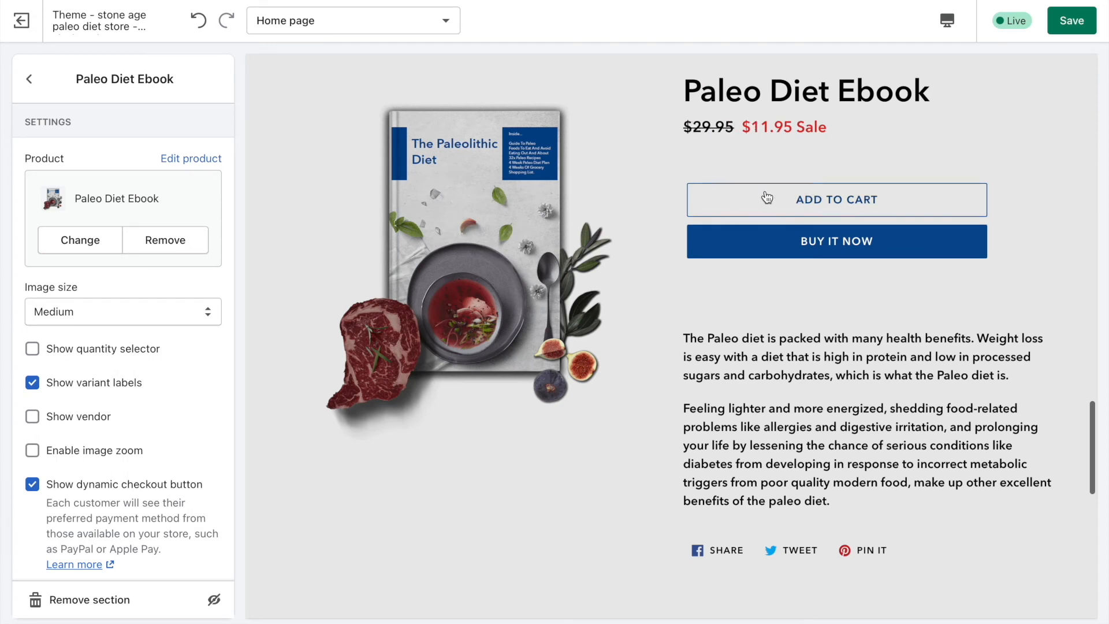
pyautogui.scroll(-3, 786, 336)
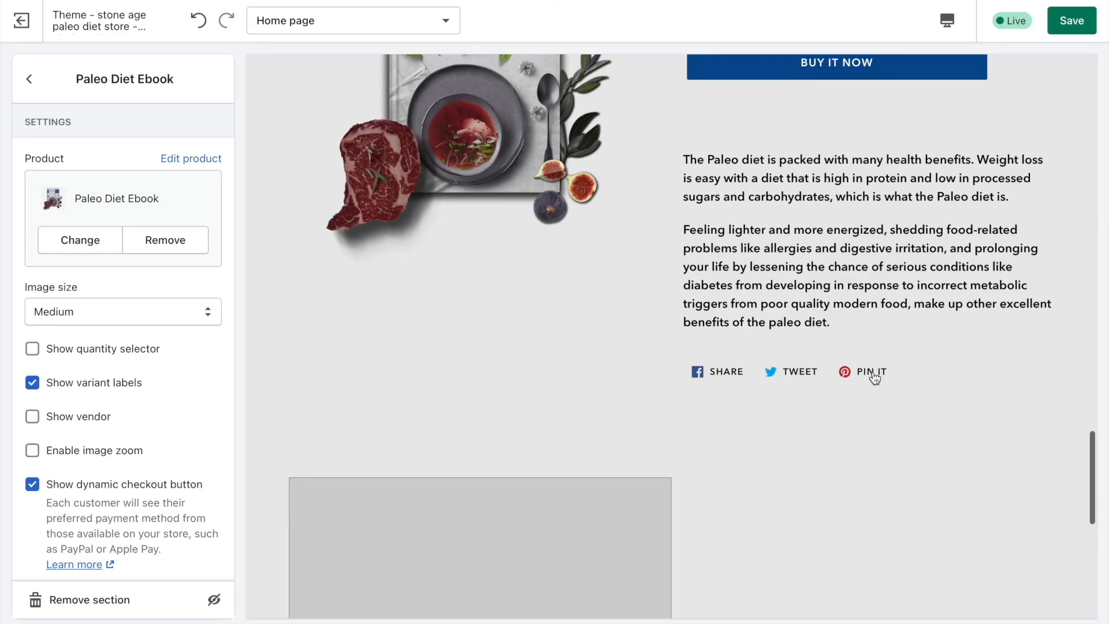
pyautogui.scroll(-5, 794, 341)
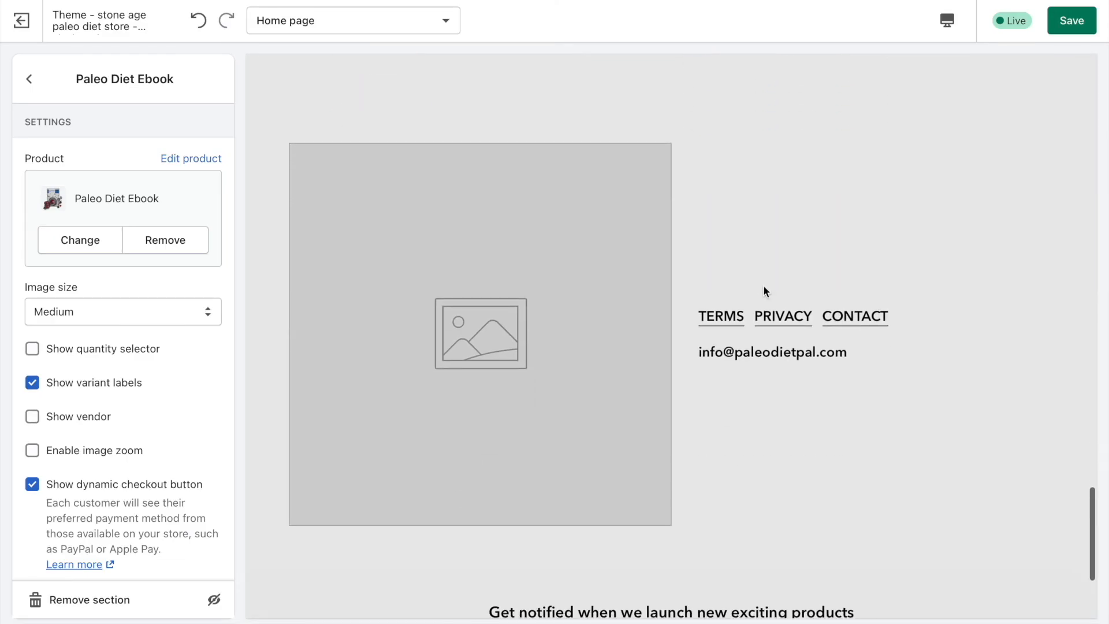
pyautogui.scroll(-4, 830, 245)
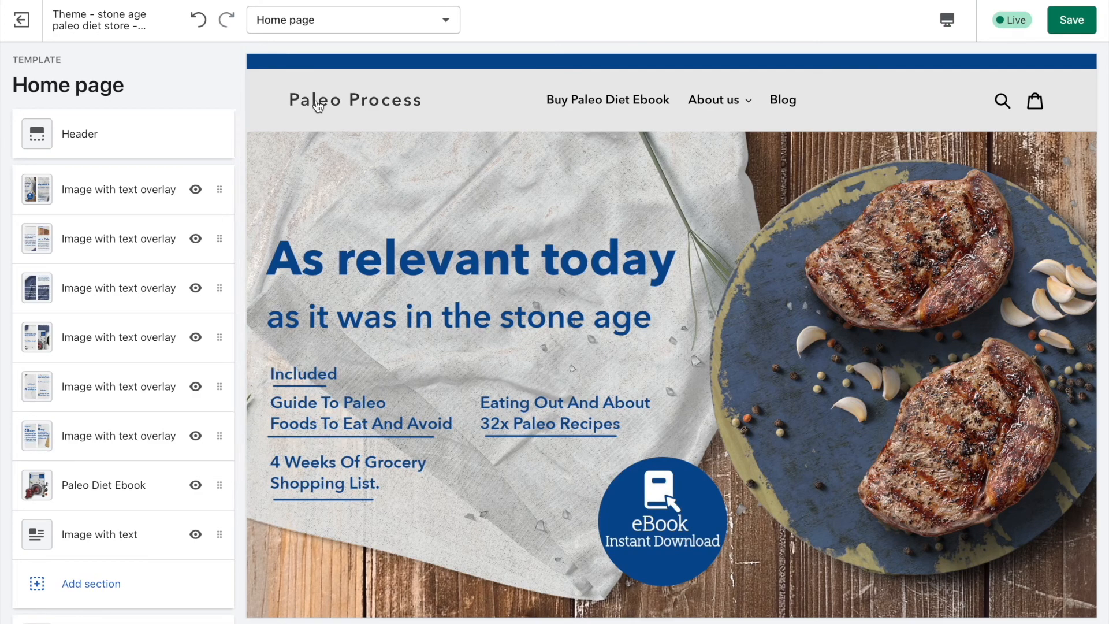
# Upload the Paleo Process logo as the header's logo image and set the custom logo width to 250px.
pyautogui.click(86, 134)
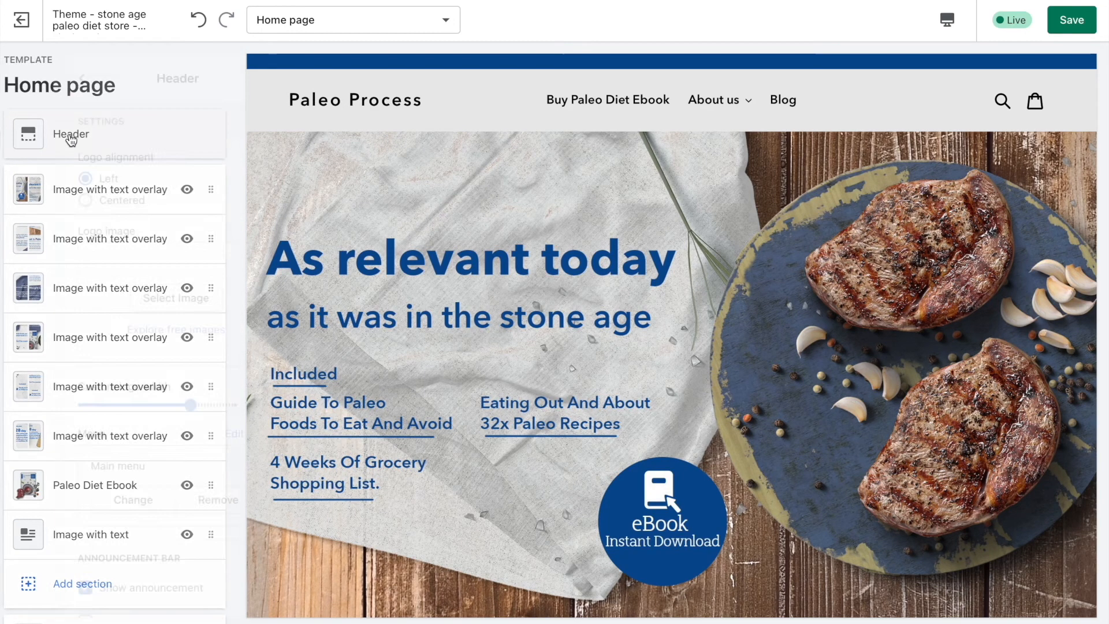
pyautogui.click(121, 300)
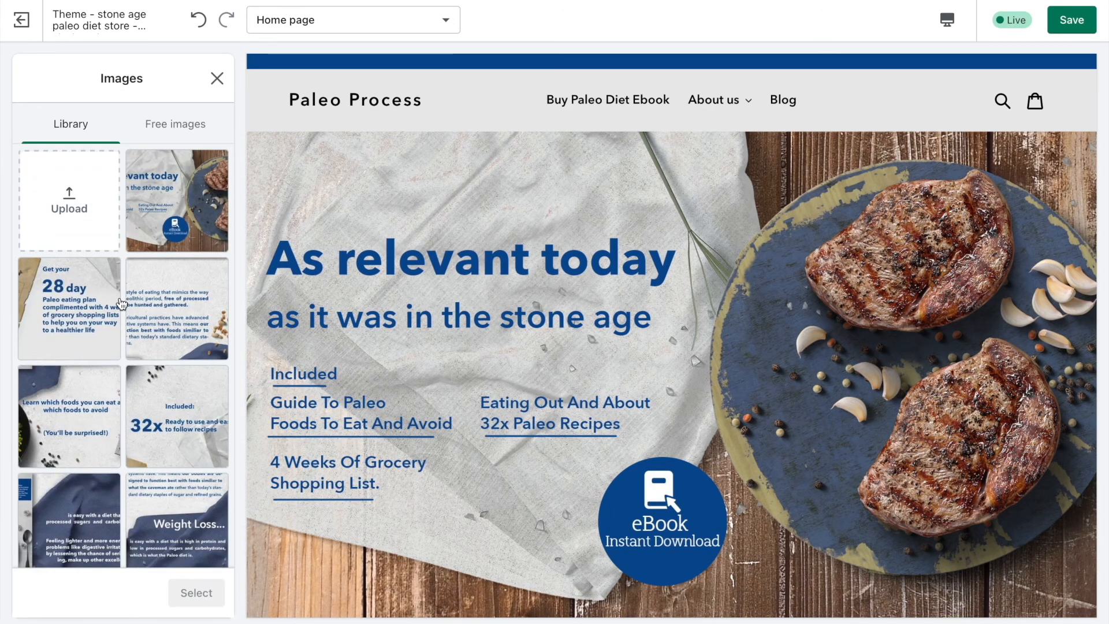
pyautogui.click(74, 215)
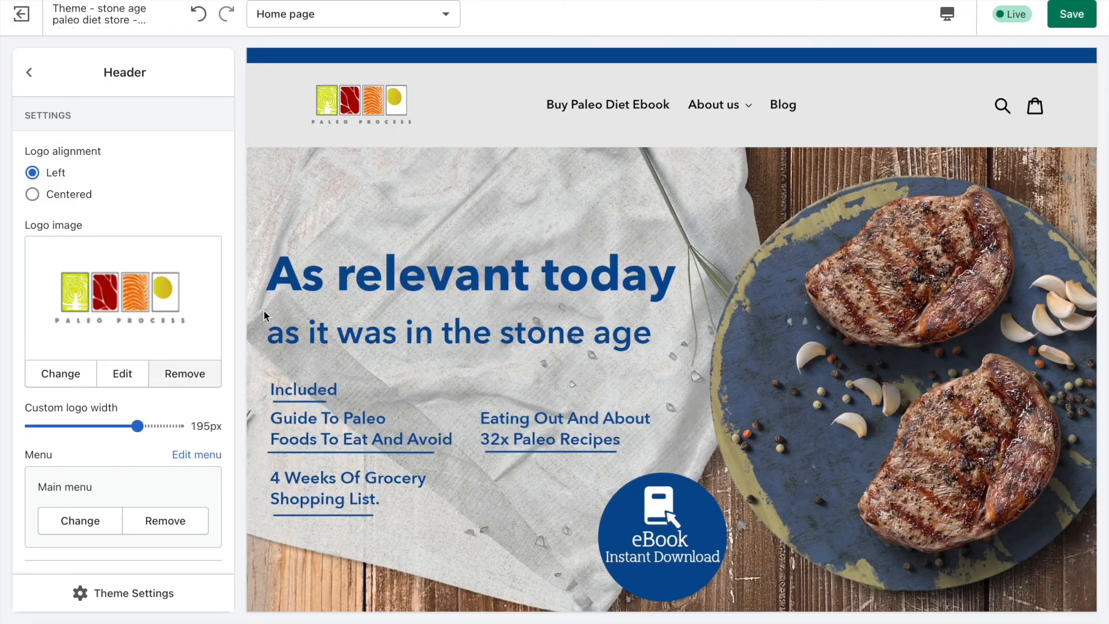
pyautogui.moveTo(139, 426); pyautogui.dragTo(198, 420)
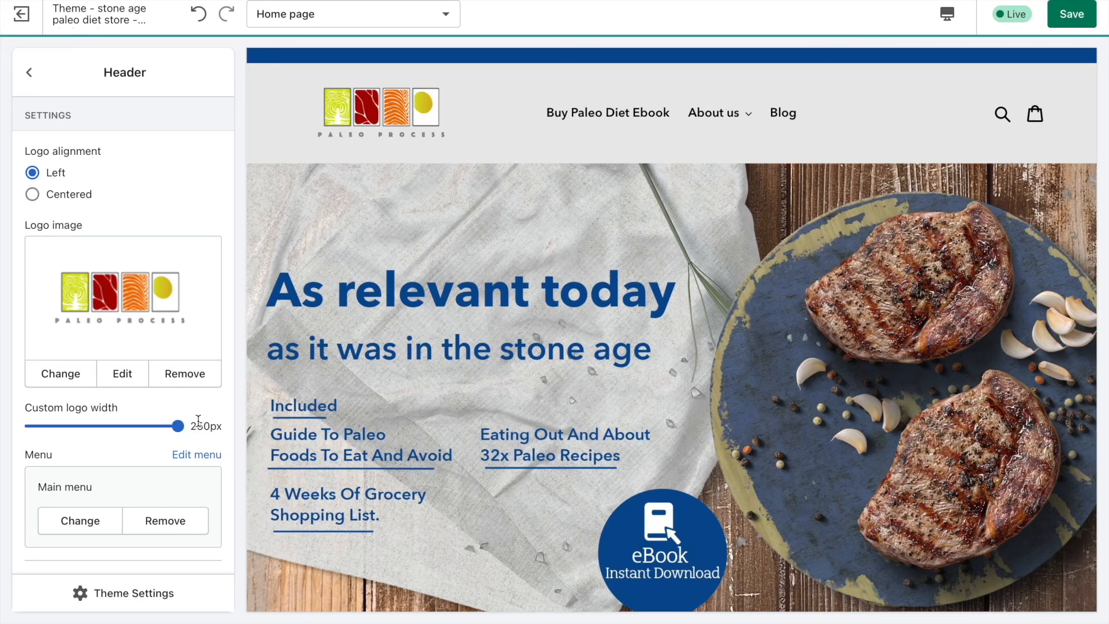
pyautogui.scroll(-2, 627, 175)
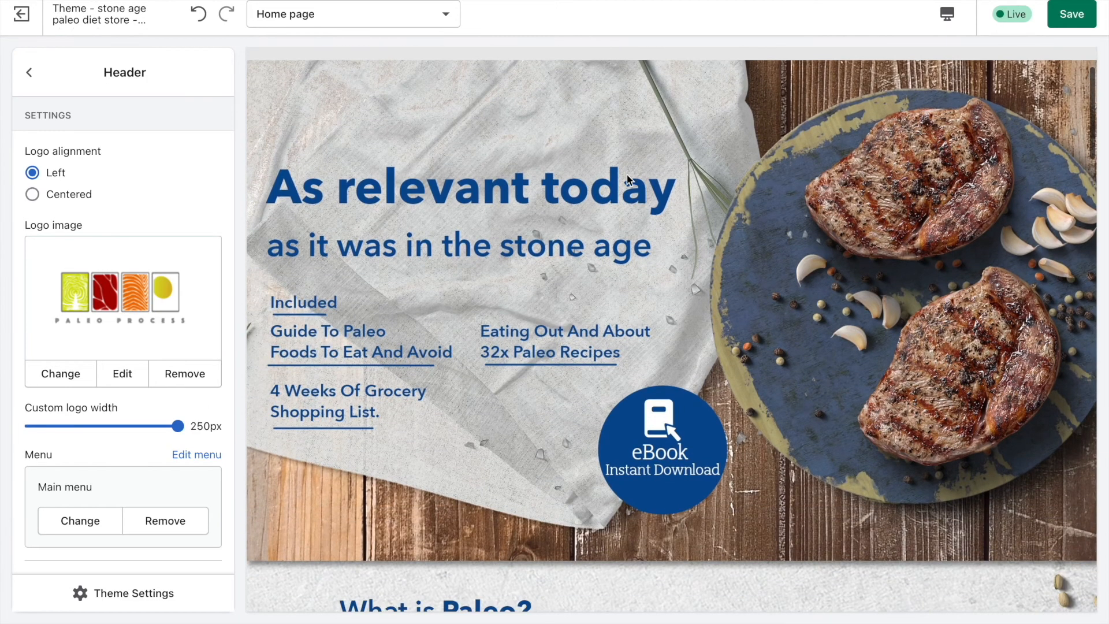
# Set the image with text section's image near the page end to the Paleo Process logo from the library.
pyautogui.click(29, 73)
pyautogui.scroll(-7, 533, 204)
pyautogui.scroll(-15, 532, 204)
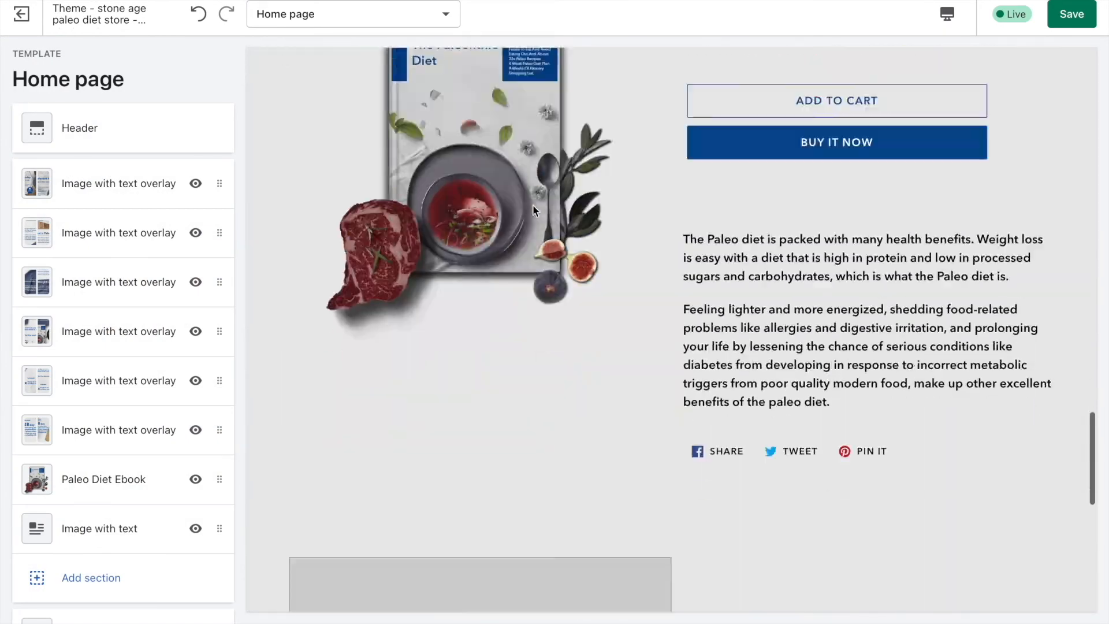
pyautogui.scroll(3, 532, 205)
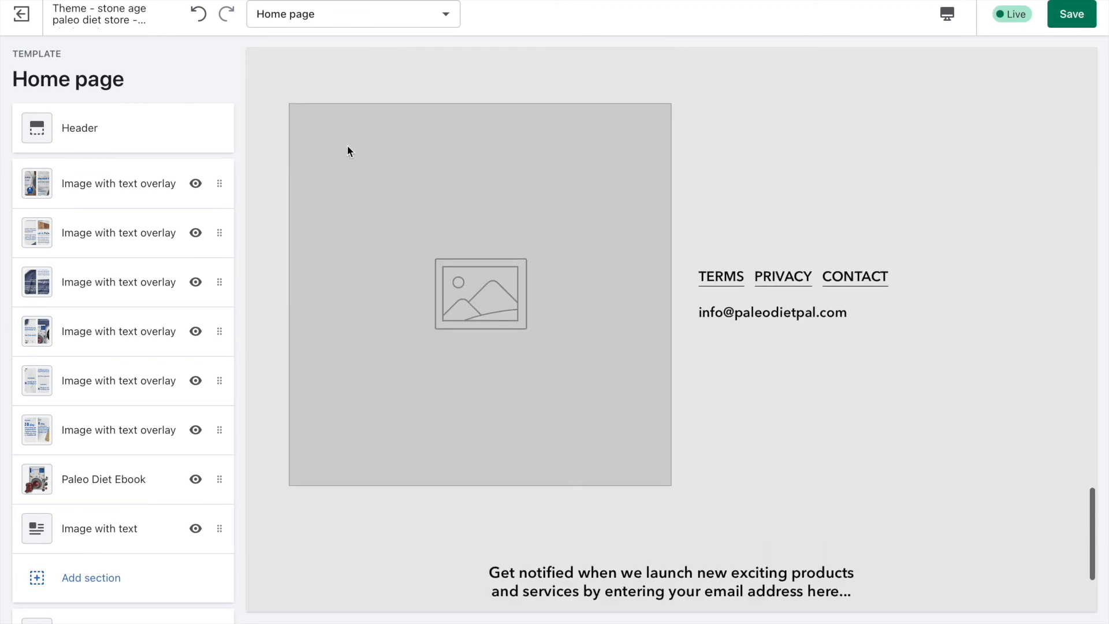
pyautogui.scroll(-1, 110, 317)
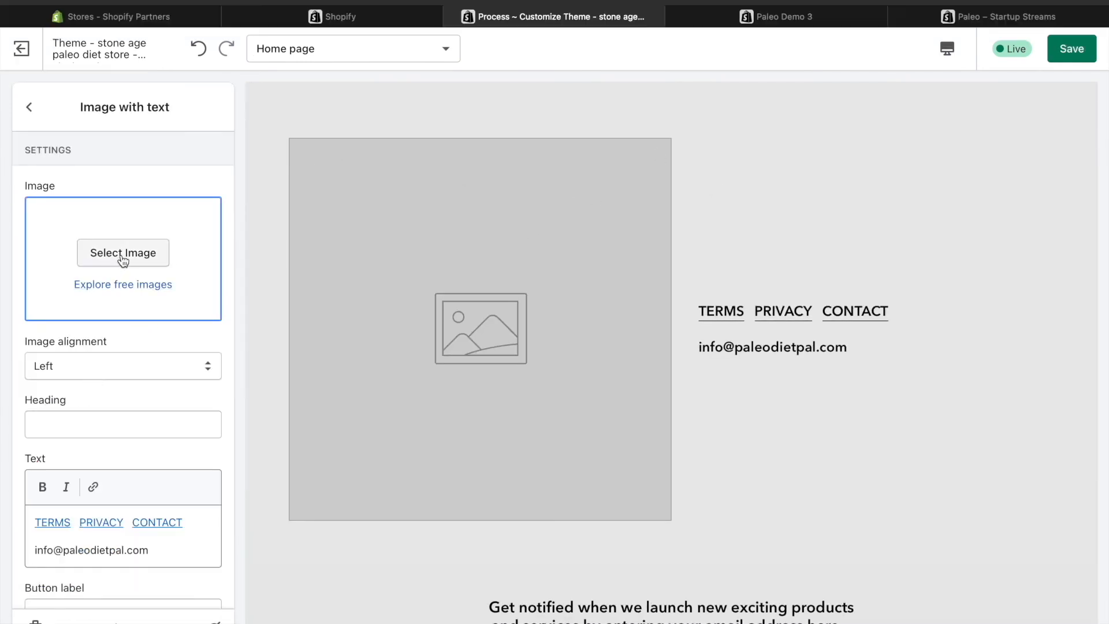
pyautogui.click(124, 254)
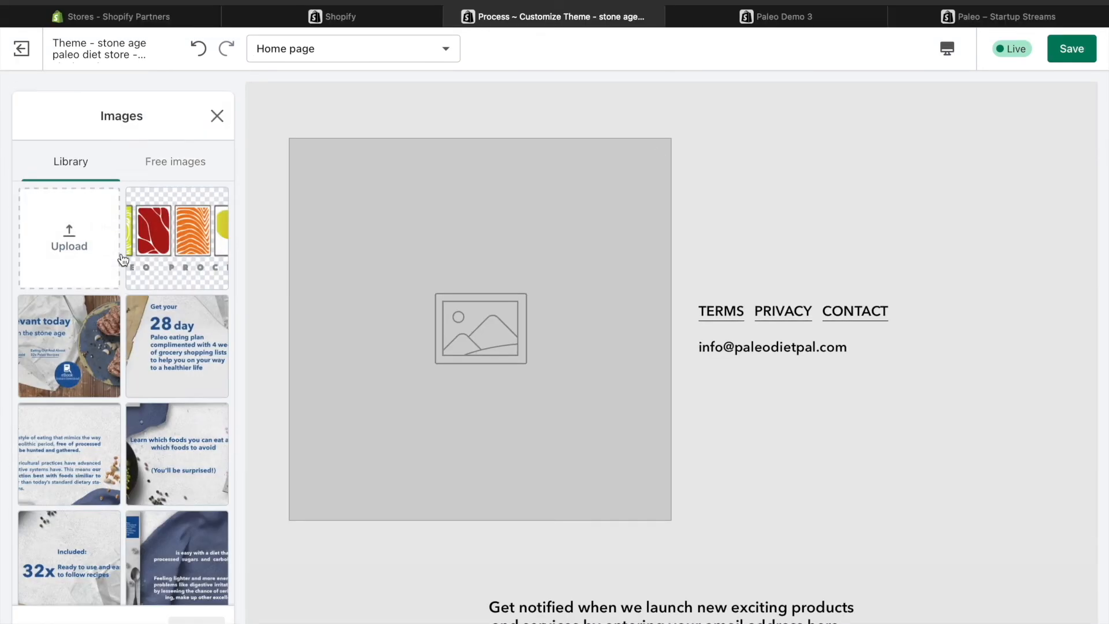
pyautogui.click(153, 228)
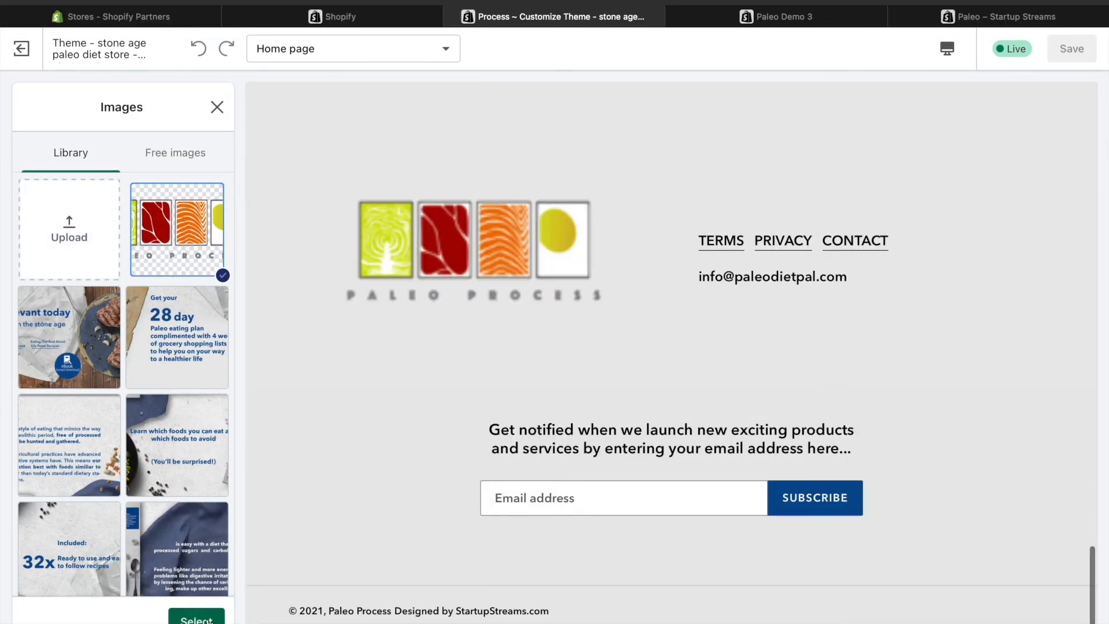
pyautogui.click(197, 619)
pyautogui.scroll(2, 623, 363)
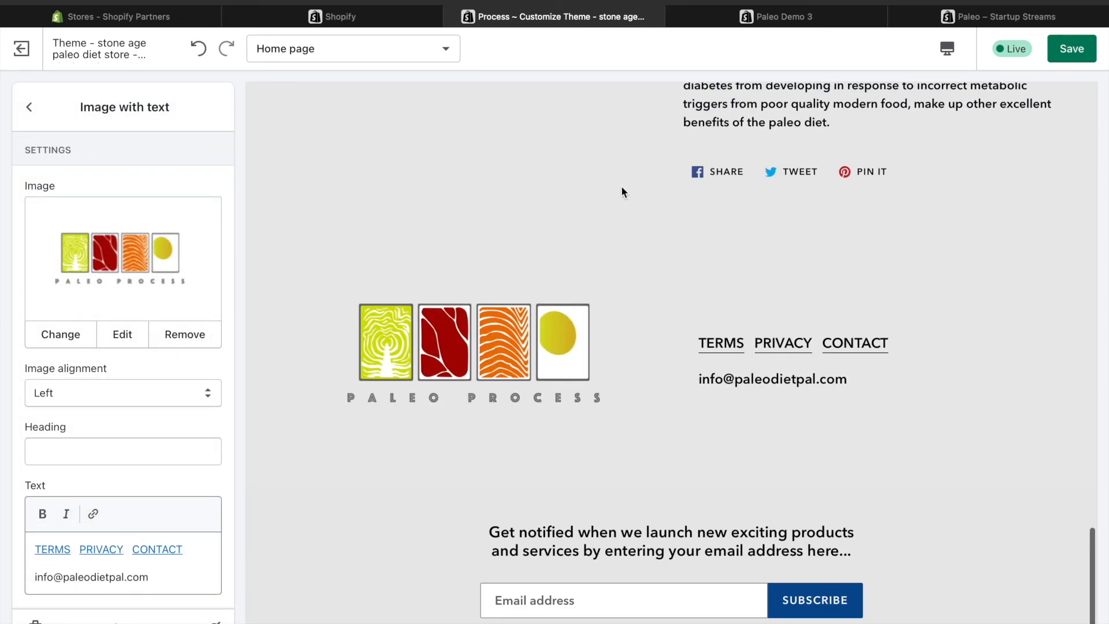
pyautogui.scroll(-2, 622, 192)
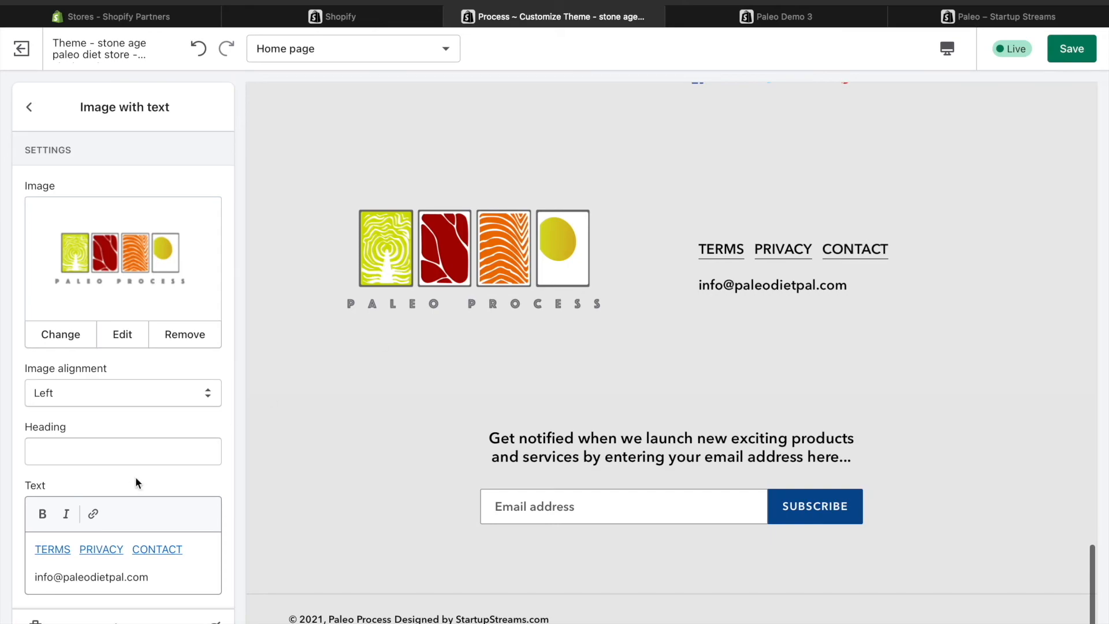
# Remove the contact e-mail address from the image with text section's text, keeping the TERMS, PRIVACY and CONTACT links.
pyautogui.scroll(-1, 130, 480)
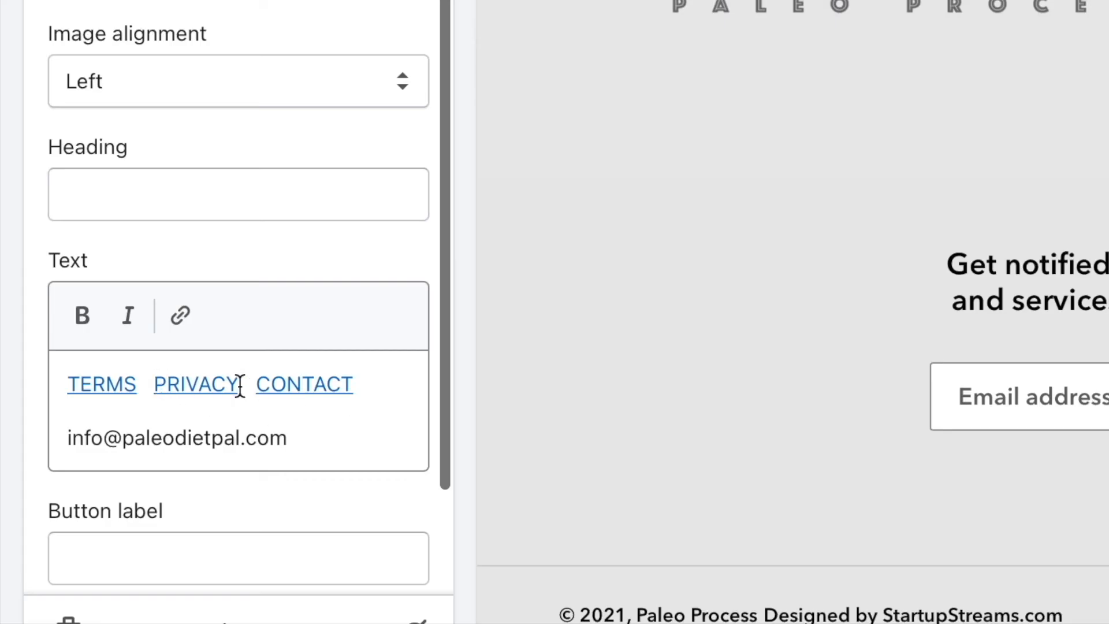
pyautogui.moveTo(161, 525); pyautogui.dragTo(108, 526)
pyautogui.moveTo(209, 438); pyautogui.dragTo(62, 436)
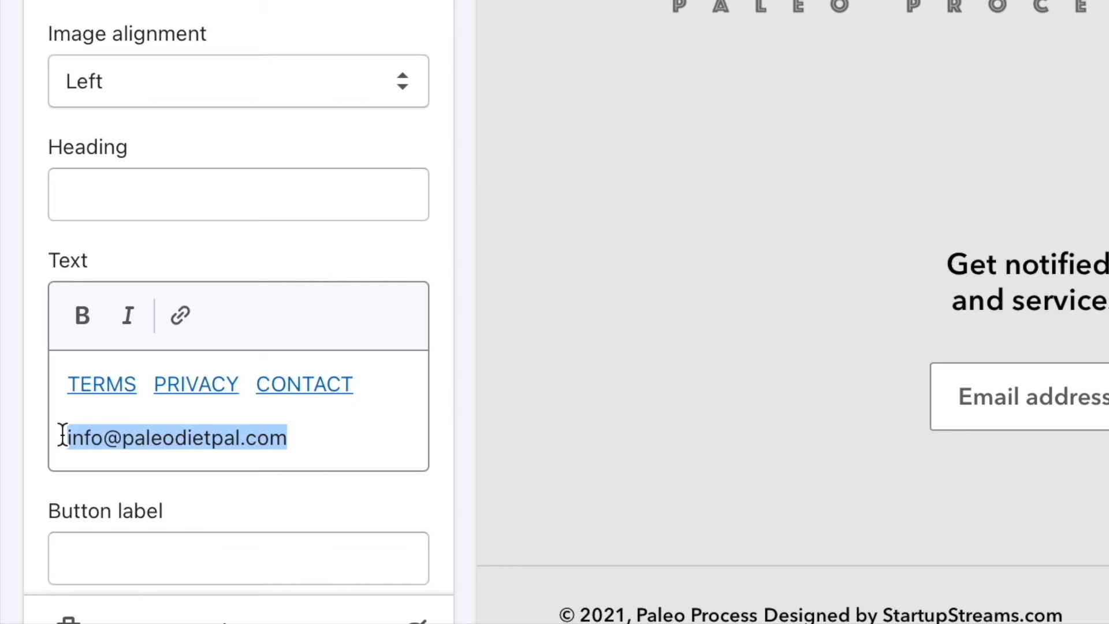
pyautogui.press('BackSpace')
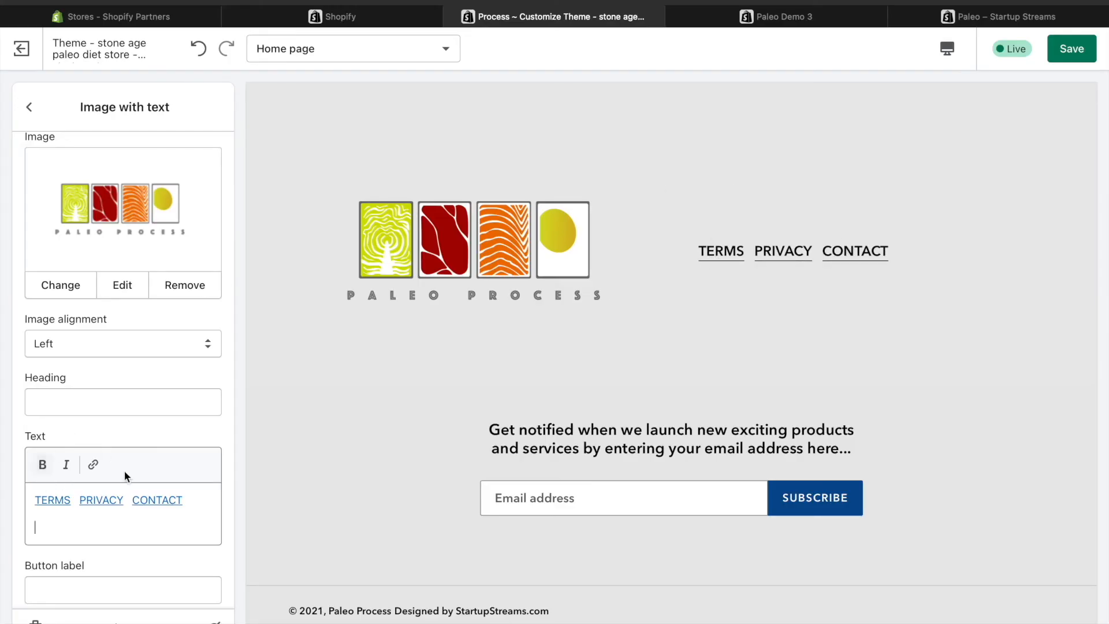
# Try to add an "About" link below the TERMS, PRIVACY and CONTACT links, browsing the available link targets.
pyautogui.write('Abou')
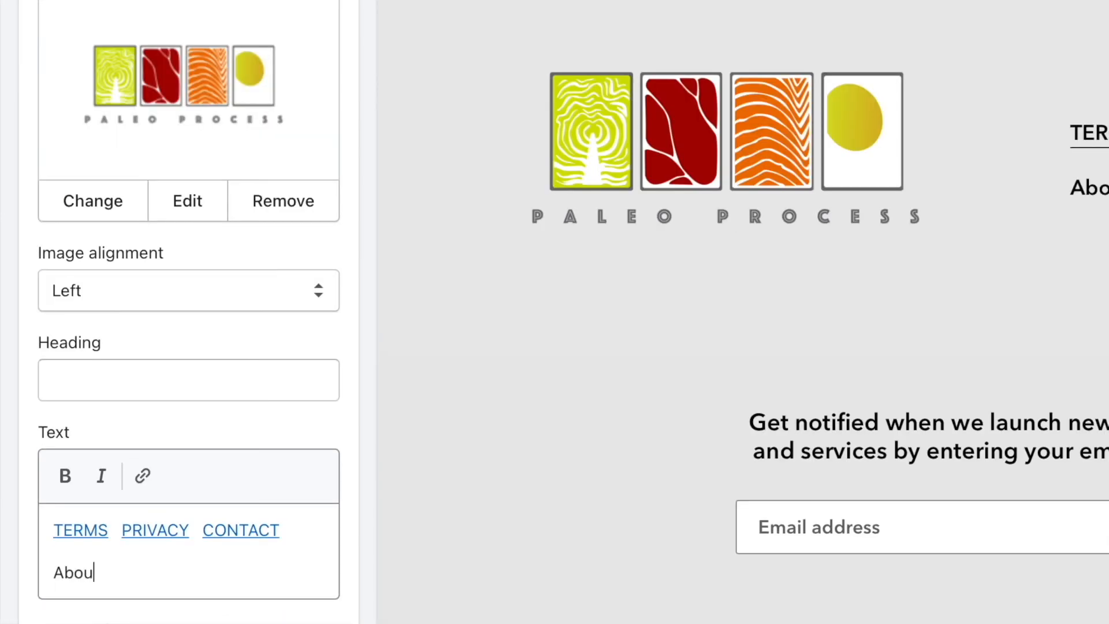
pyautogui.write('t')
pyautogui.moveTo(115, 574); pyautogui.dragTo(3, 572)
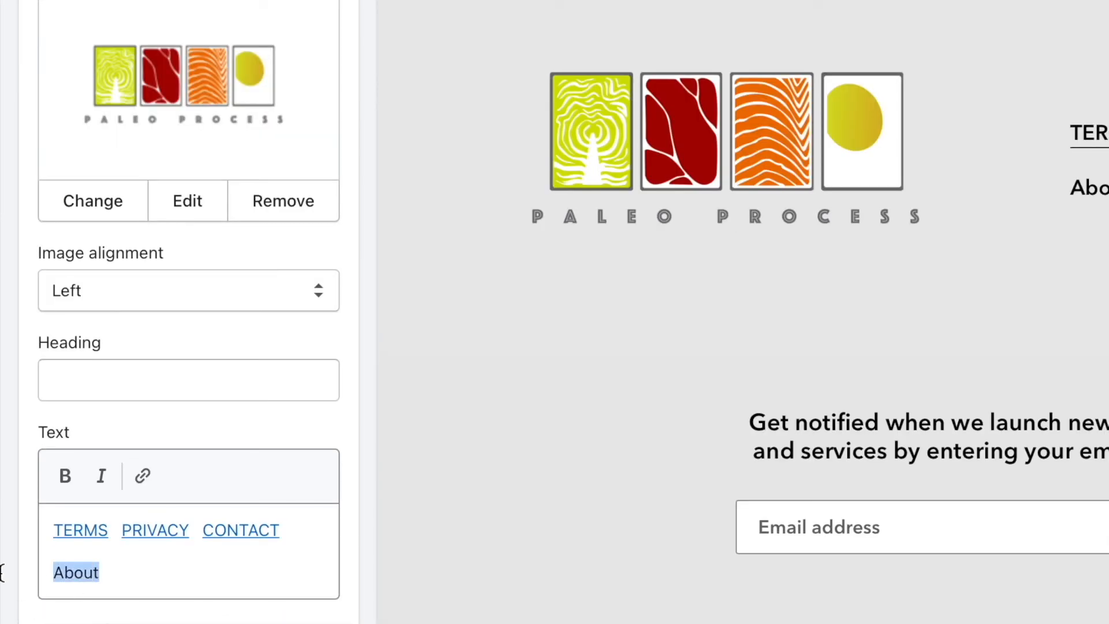
pyautogui.click(143, 479)
pyautogui.click(143, 124)
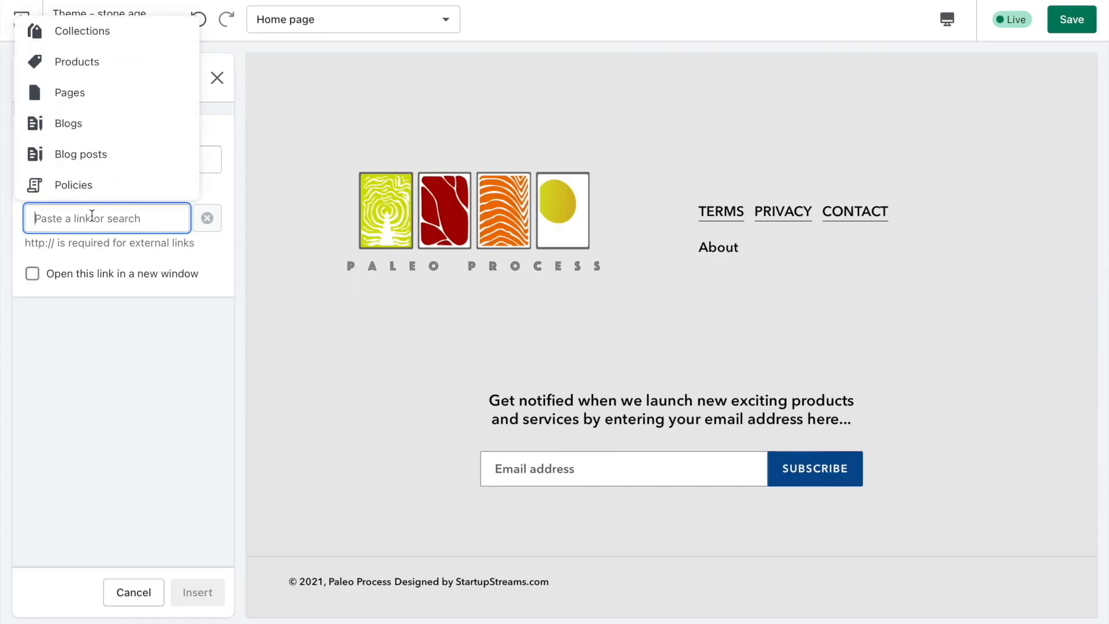
pyautogui.click(133, 0)
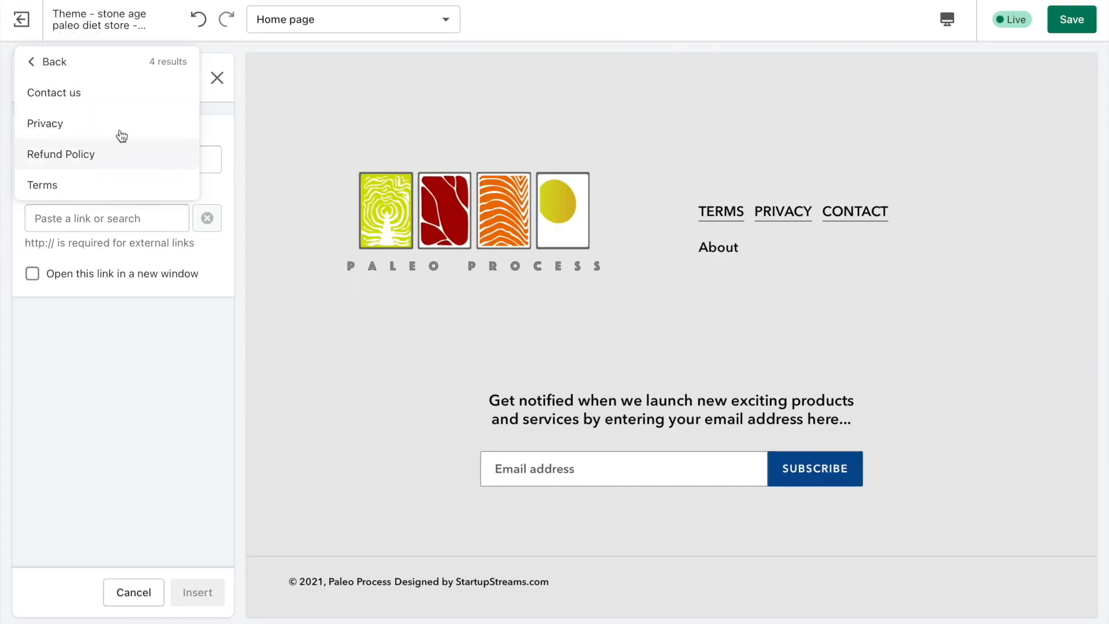
pyautogui.click(34, 64)
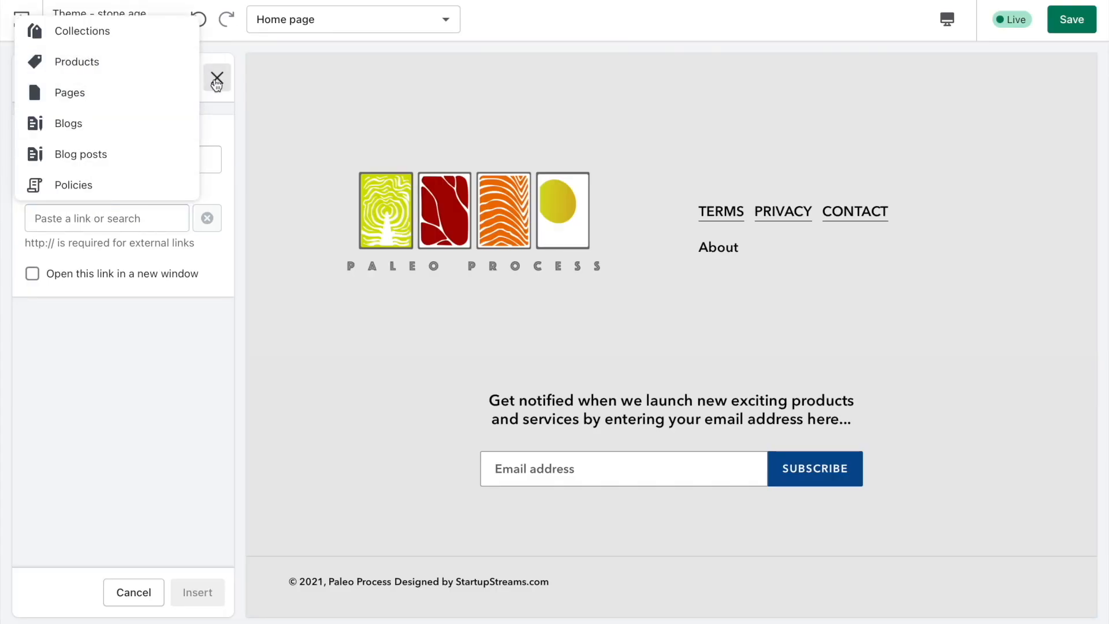
pyautogui.click(218, 77)
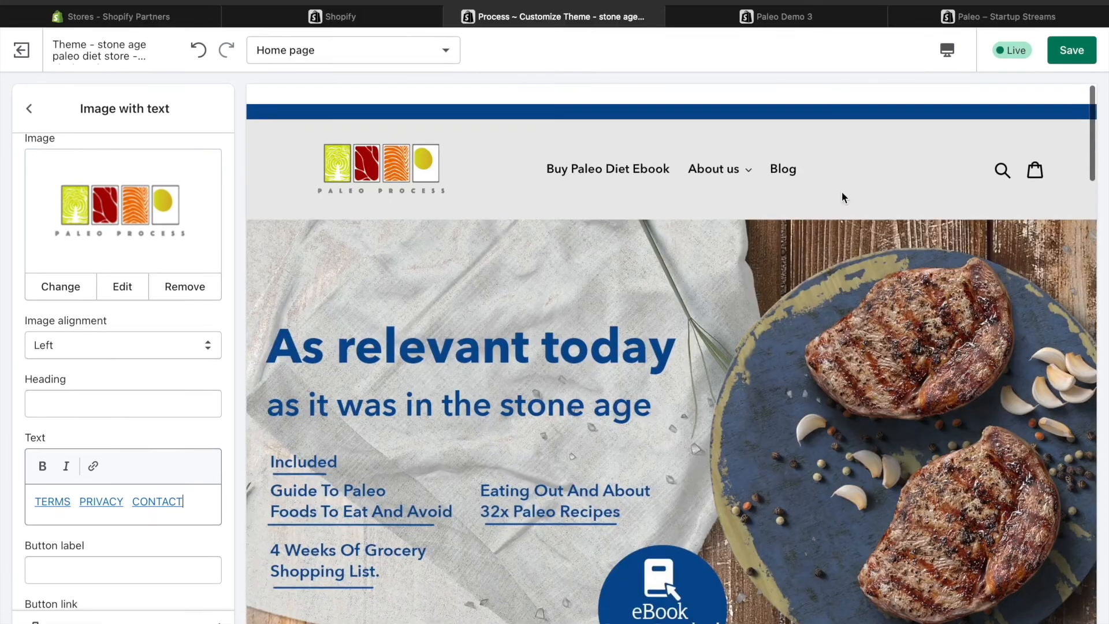
# Save the theme changes and look over the home page from the product section up to the header.
pyautogui.scroll(-10, 842, 166)
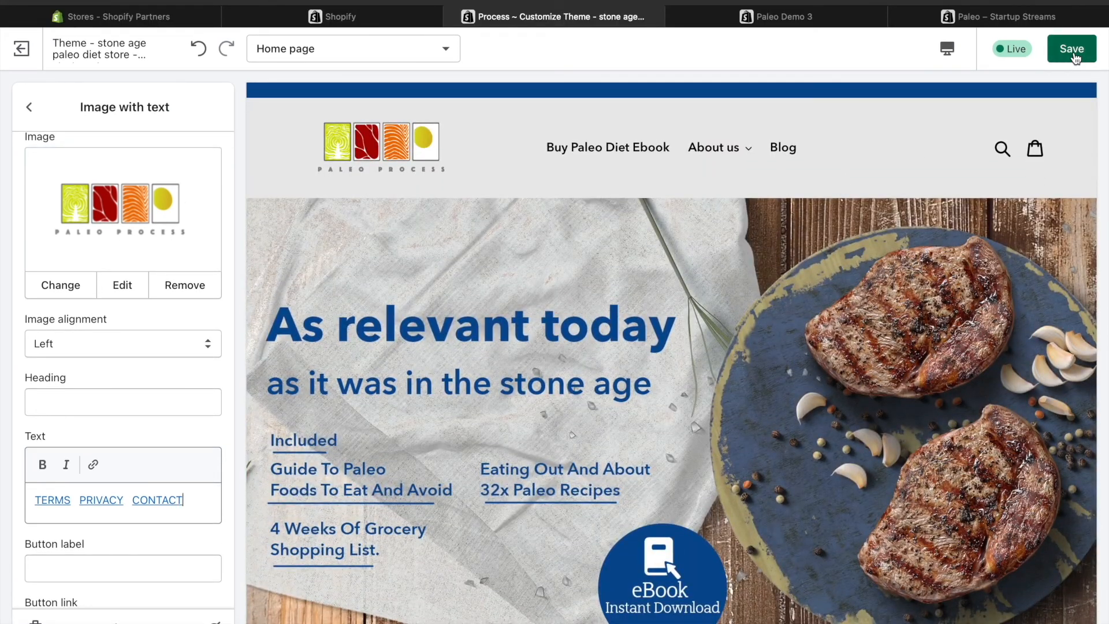
pyautogui.scroll(15, 629, 175)
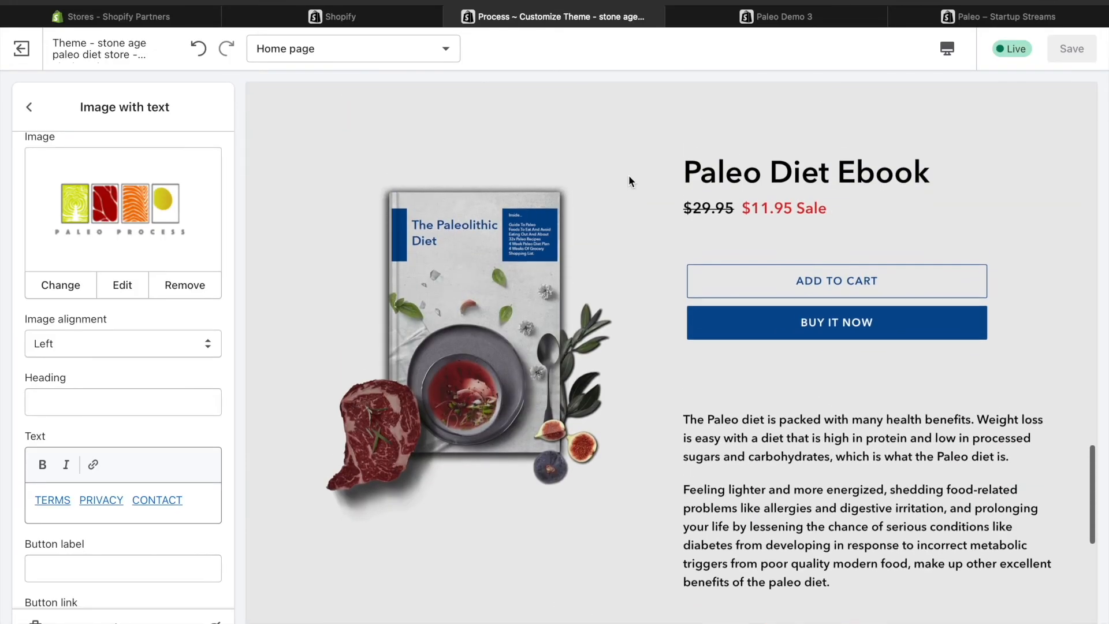
pyautogui.scroll(15, 630, 179)
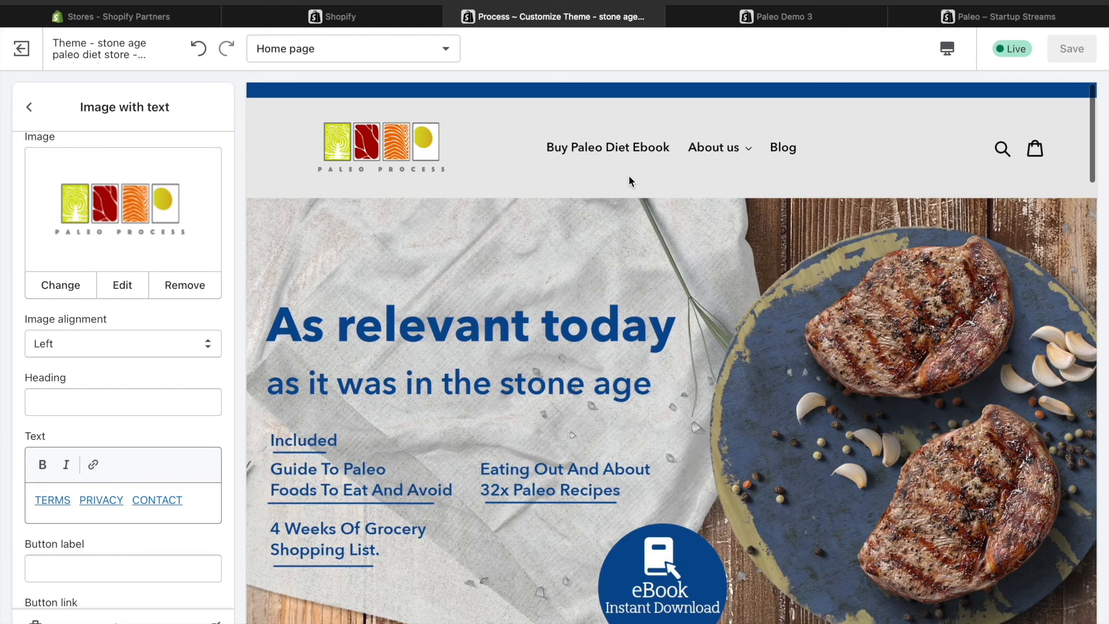
# Set the header's announcement bar text to "Money Back Guarantee".
pyautogui.click(29, 107)
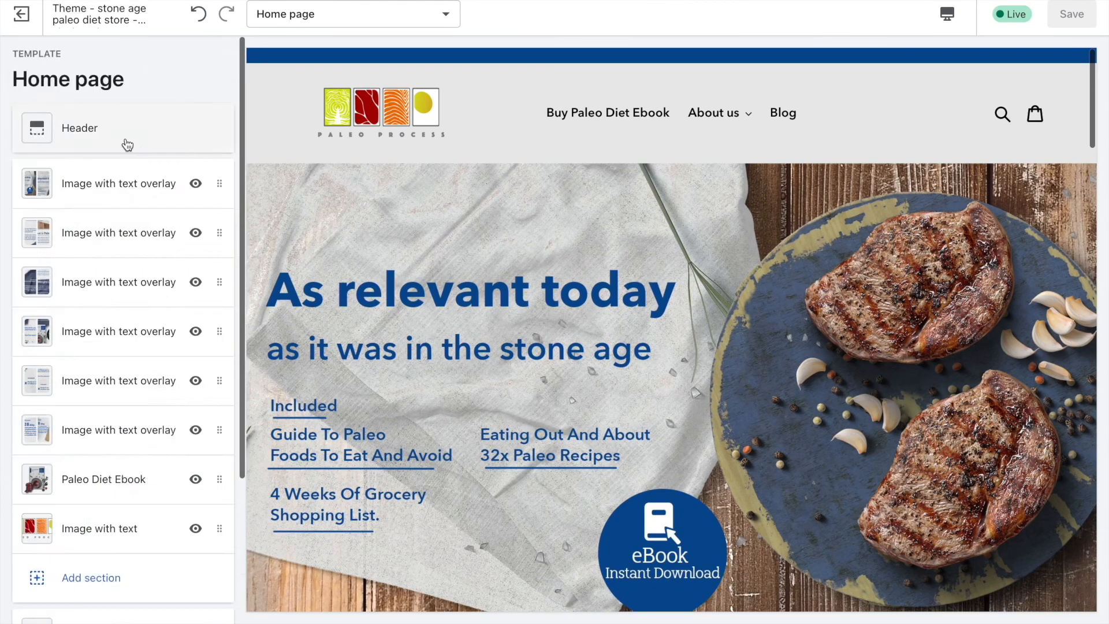
pyautogui.click(126, 141)
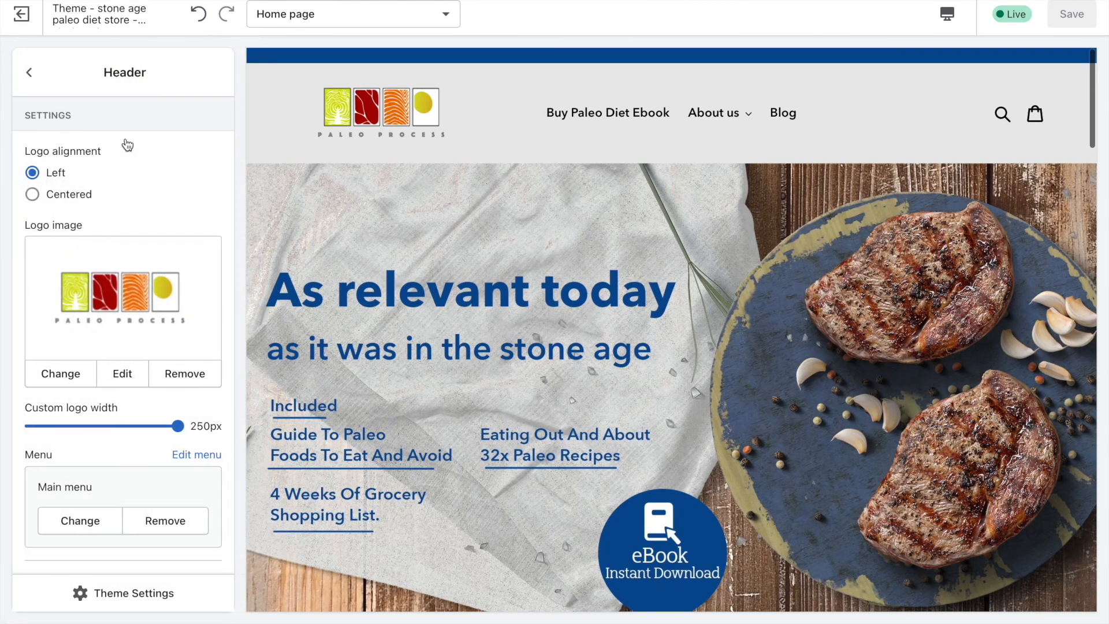
pyautogui.scroll(-5, 144, 247)
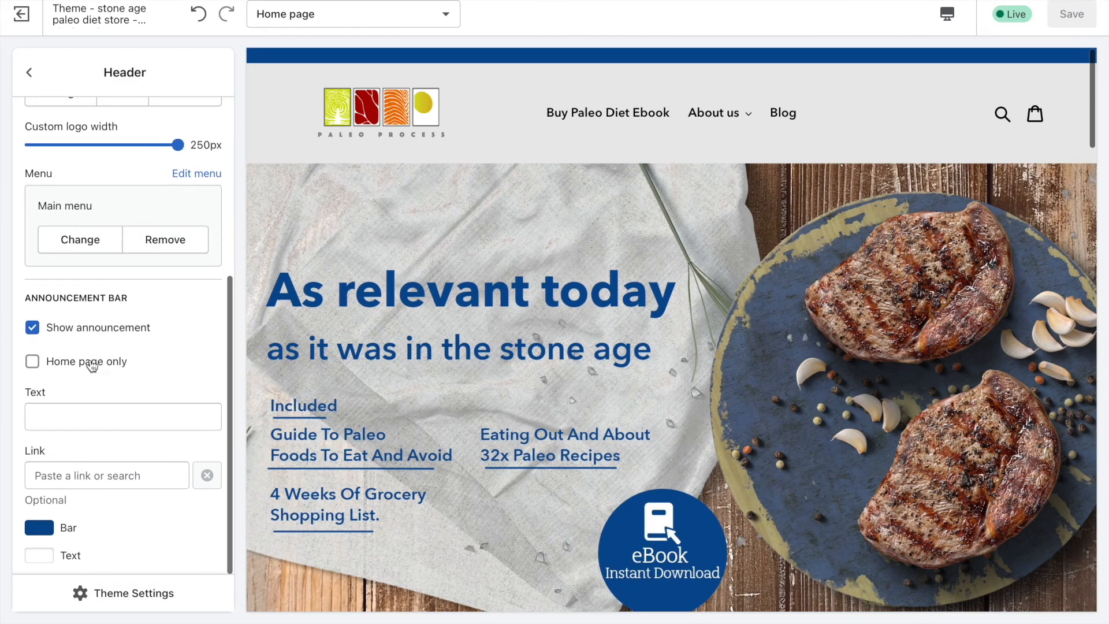
pyautogui.scroll(5, 87, 336)
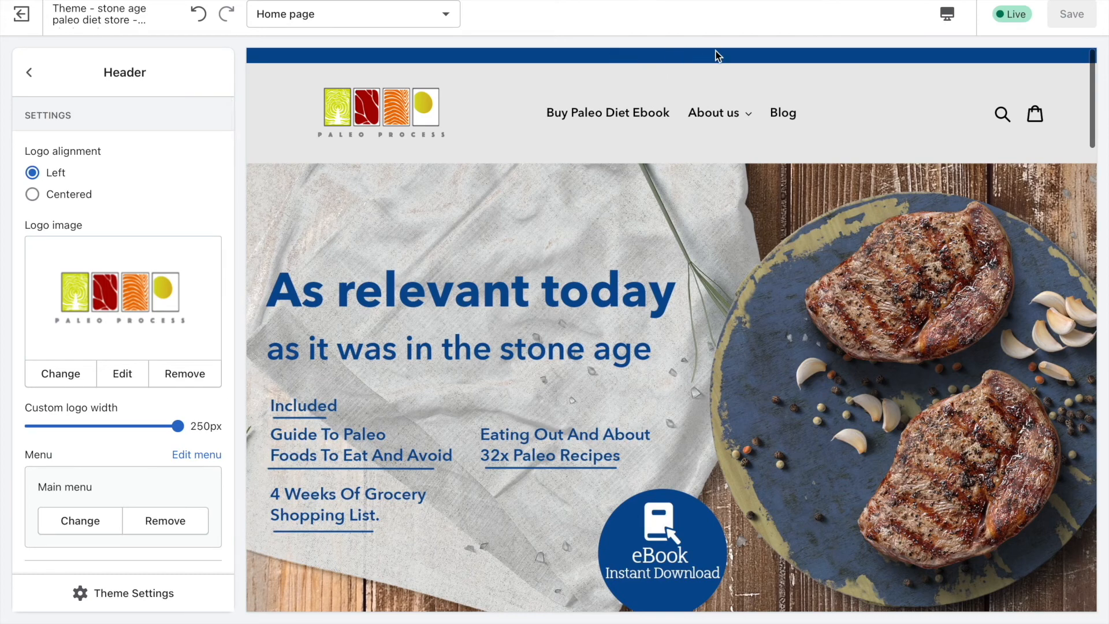
pyautogui.scroll(-5, 173, 183)
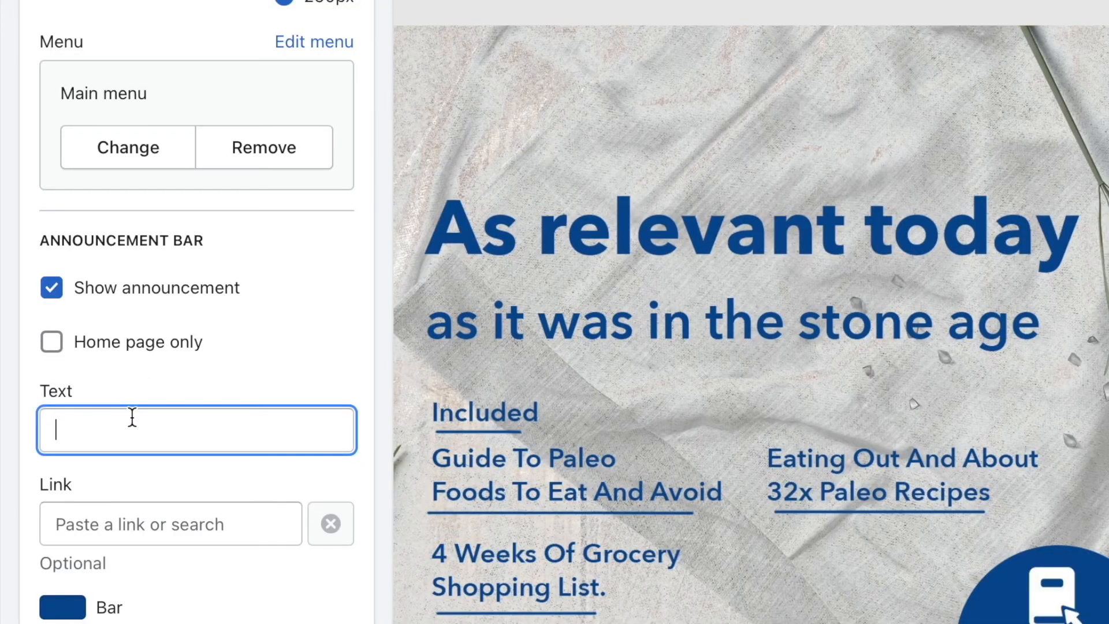
pyautogui.write('Money ')
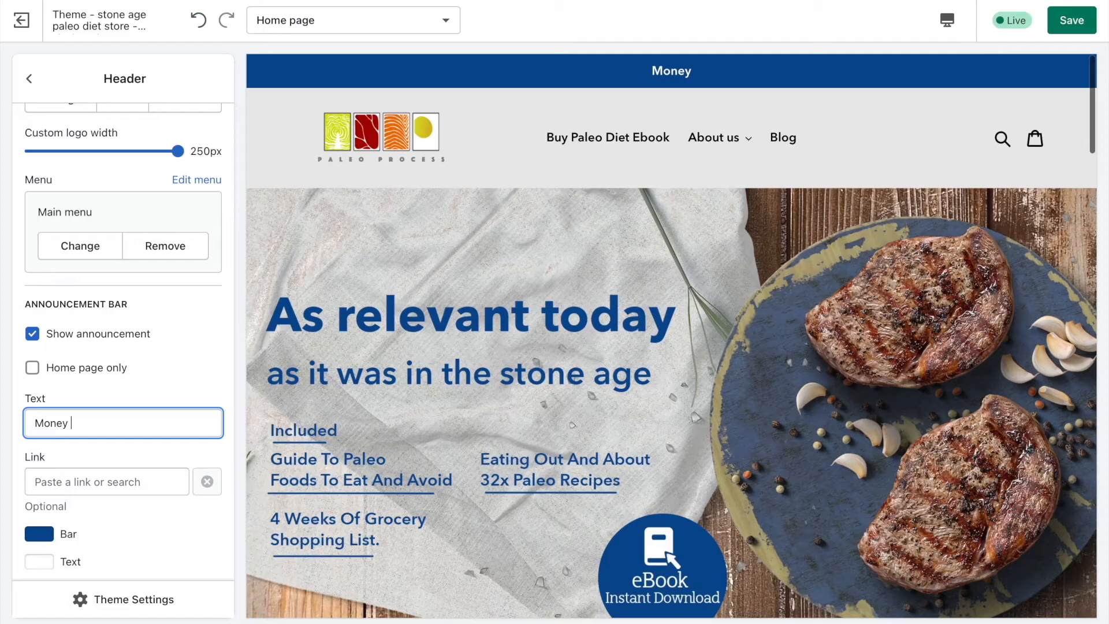
pyautogui.write('Back Guarantee')
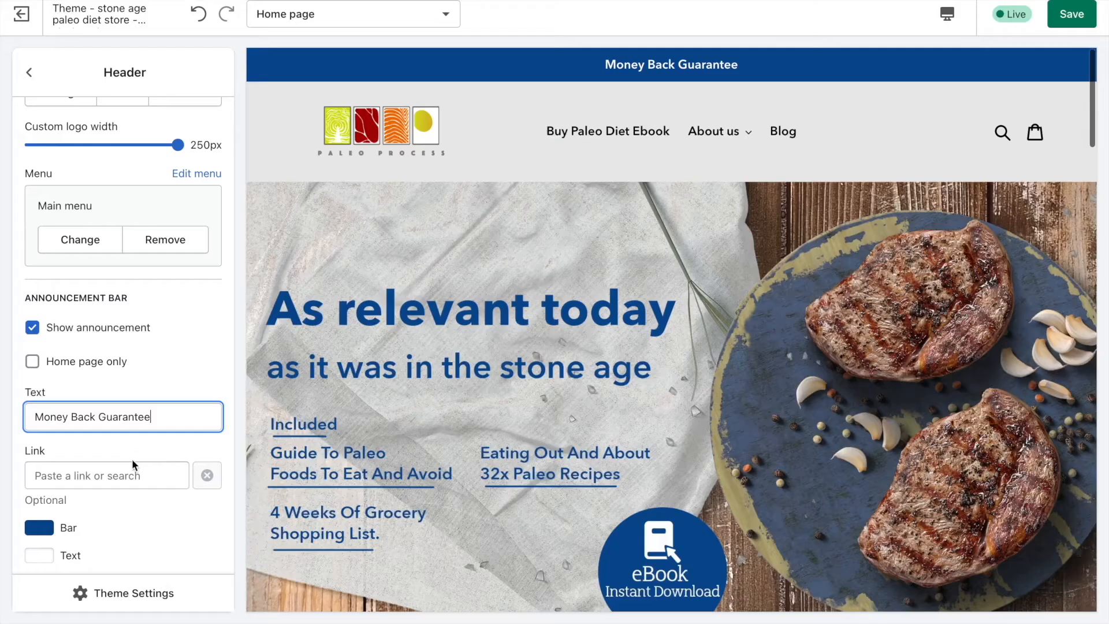
# Link the announcement bar to the Refund Policy page.
pyautogui.click(130, 465)
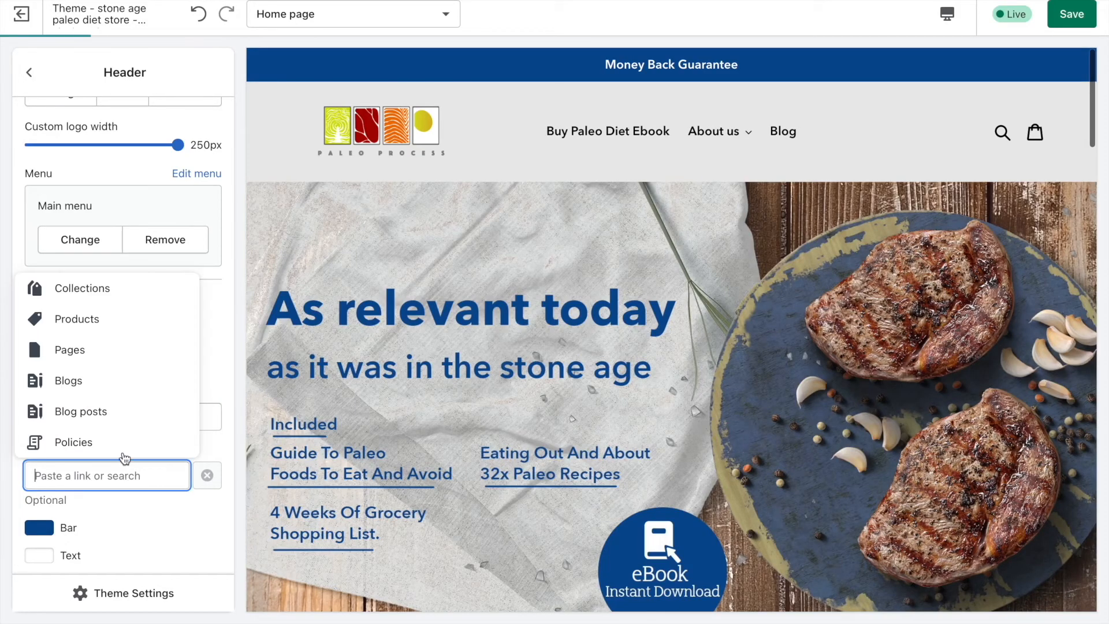
pyautogui.click(101, 354)
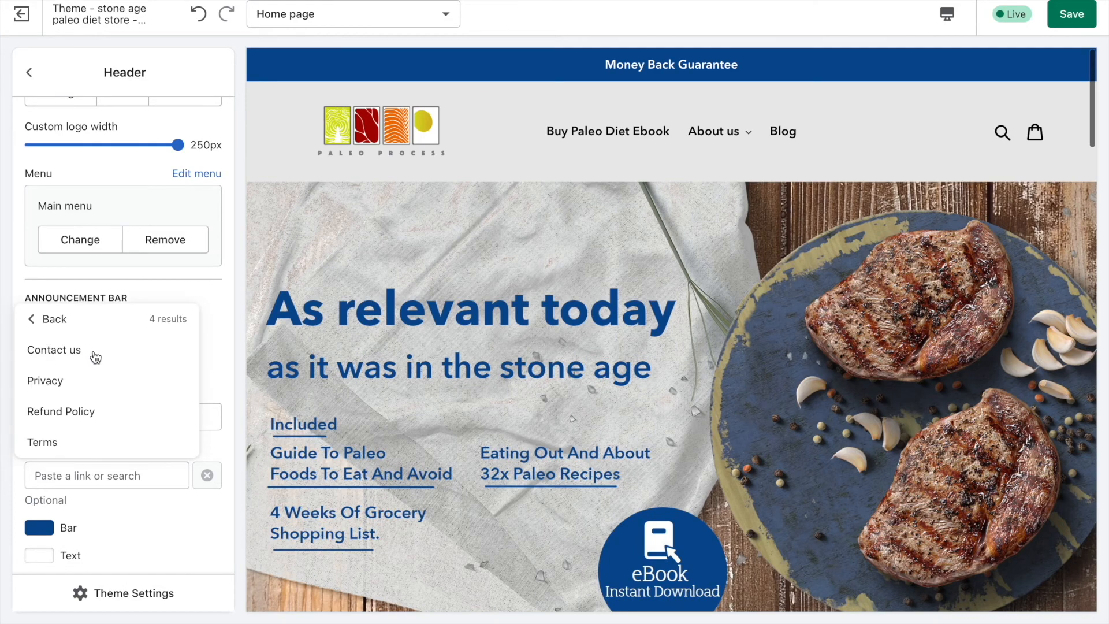
pyautogui.click(69, 411)
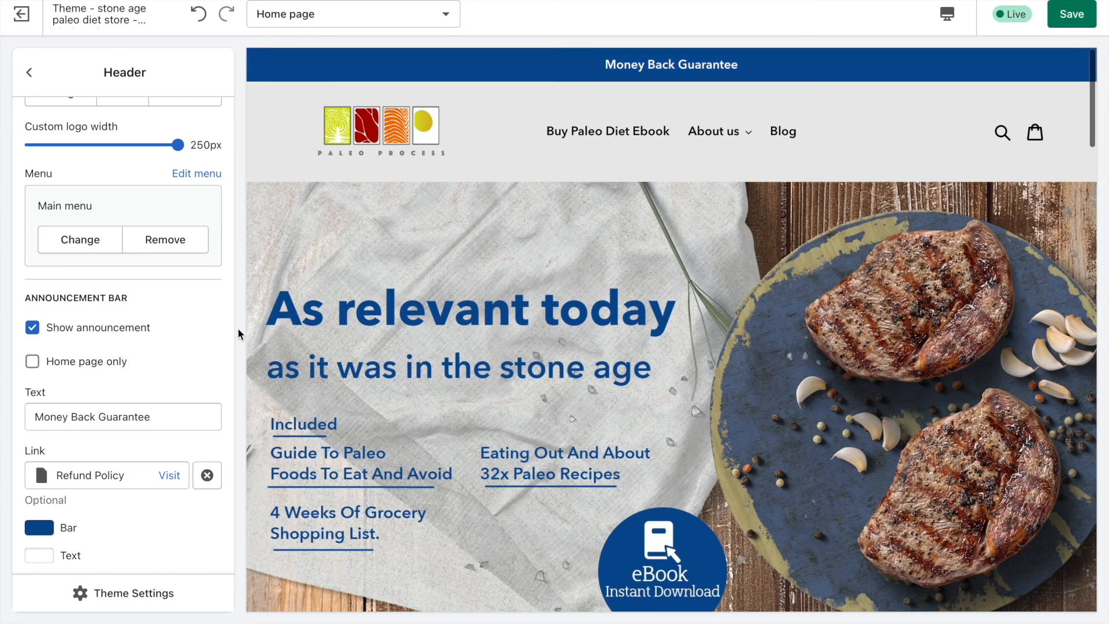
# Look through the theme-wide settings for colors, typography and social media, including the sharing options and social accounts.
pyautogui.click(94, 560)
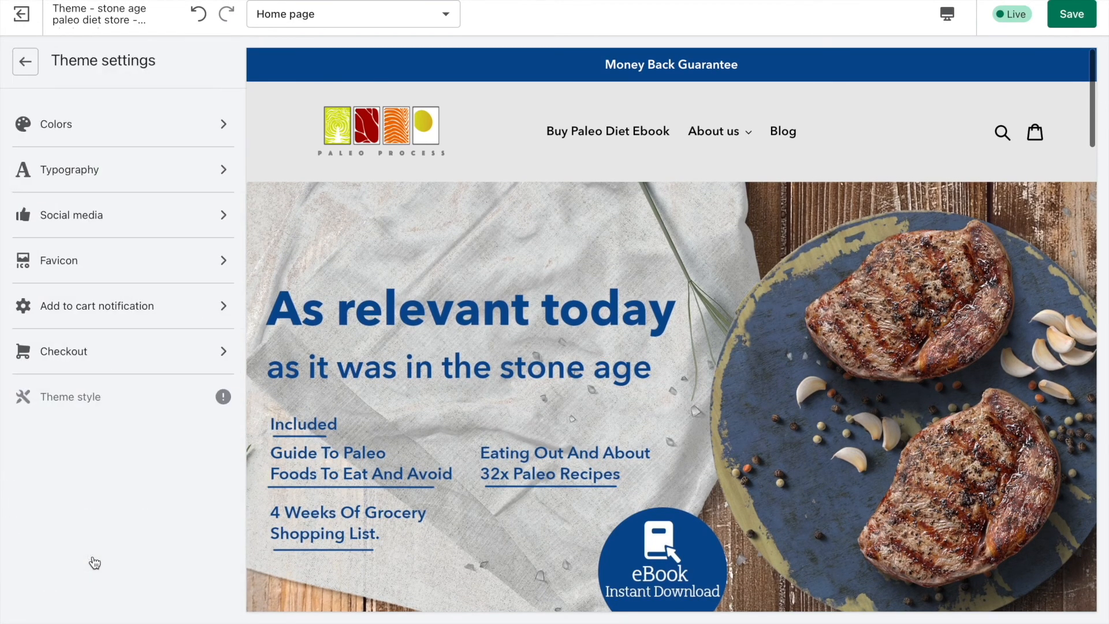
pyautogui.click(60, 126)
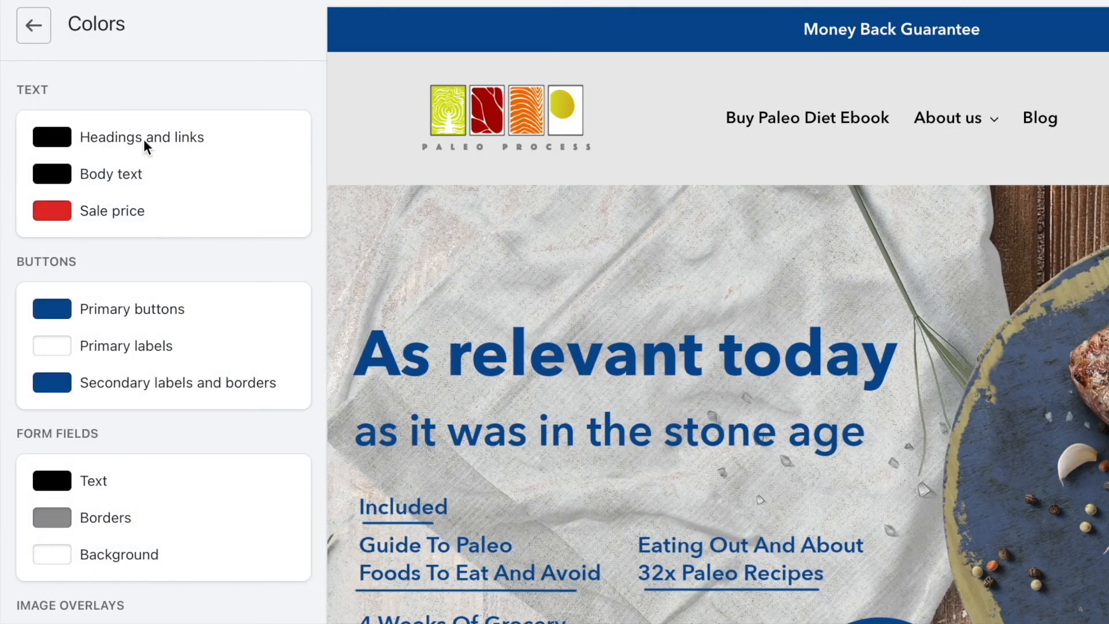
pyautogui.scroll(-3, 157, 483)
pyautogui.scroll(3, 157, 483)
pyautogui.click(30, 30)
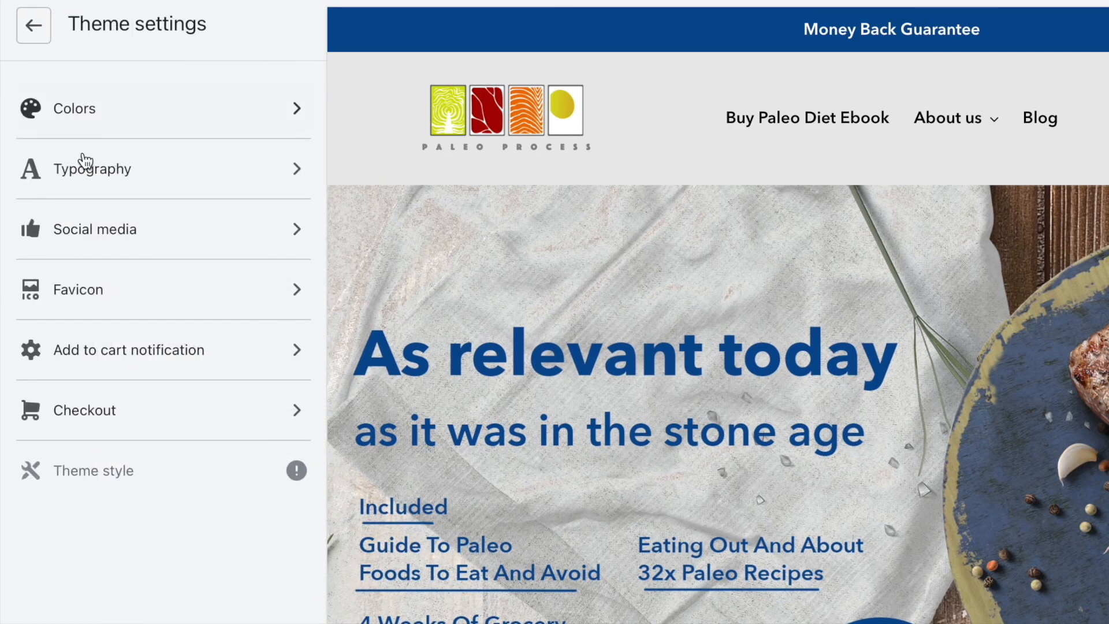
pyautogui.click(87, 173)
pyautogui.click(31, 33)
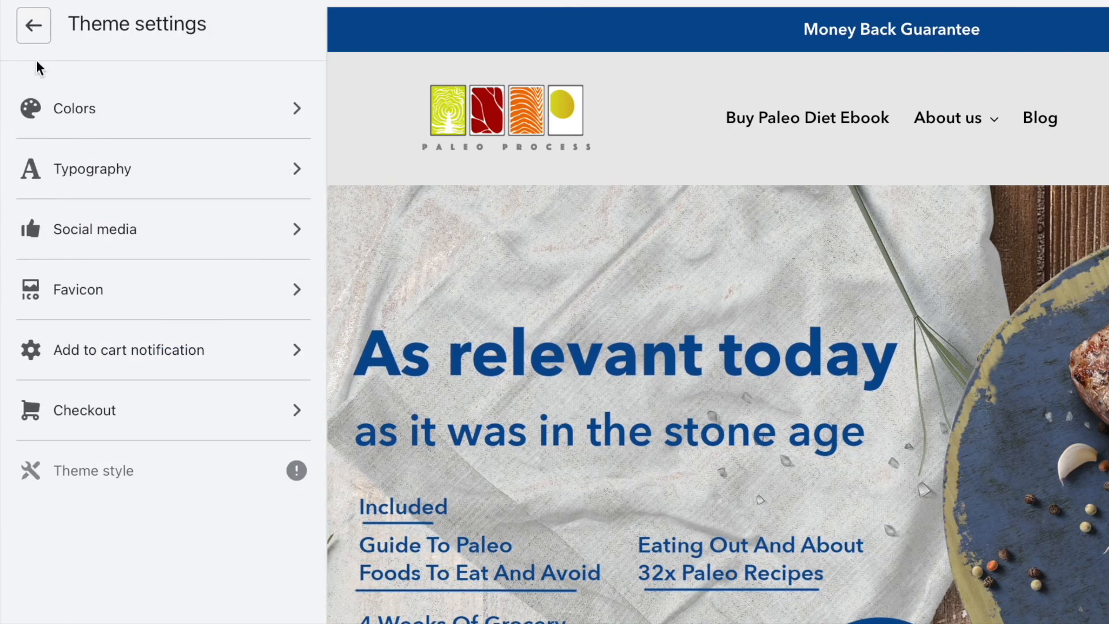
pyautogui.click(89, 236)
pyautogui.scroll(-5, 91, 237)
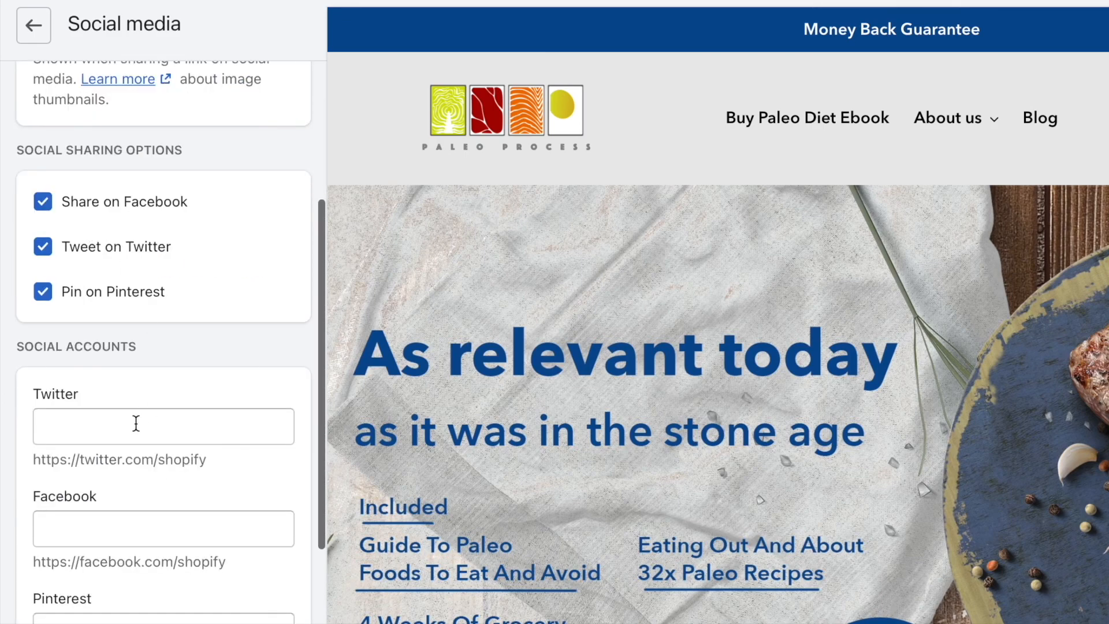
pyautogui.scroll(5, 88, 168)
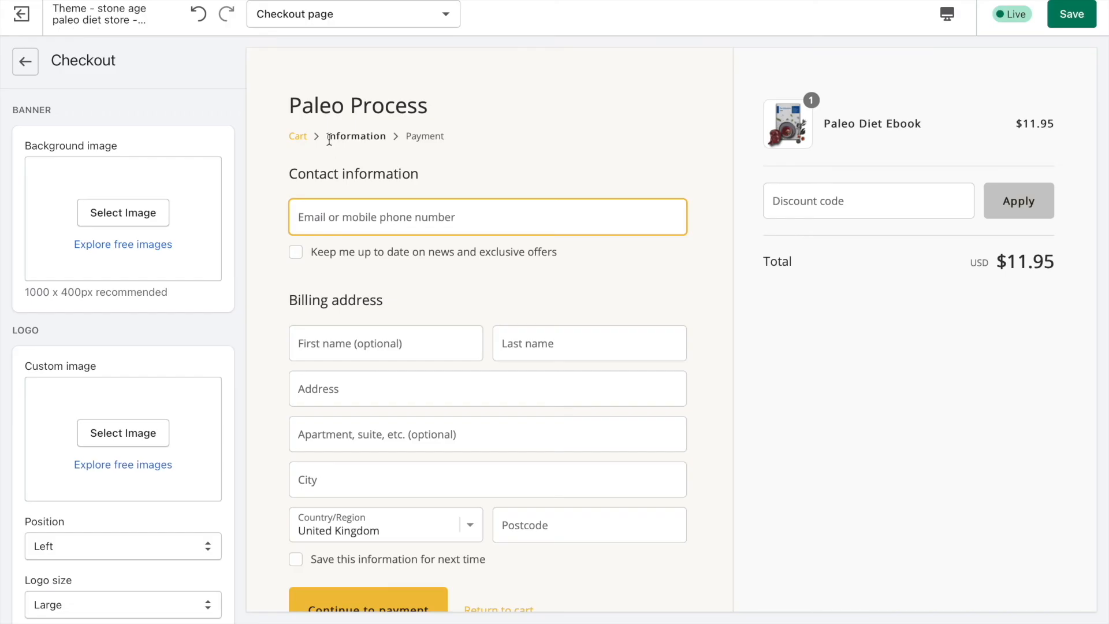
# Open the Checkout page for customizing and set its custom logo image to the Paleo Process logo from the library.
pyautogui.click(322, 18)
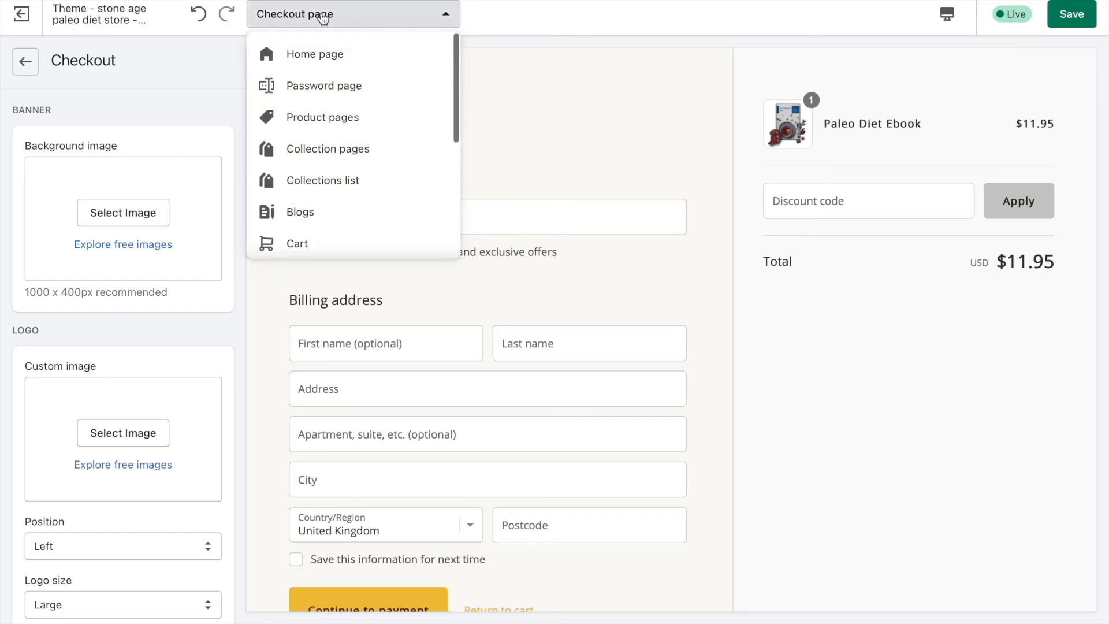
pyautogui.scroll(-5, 349, 203)
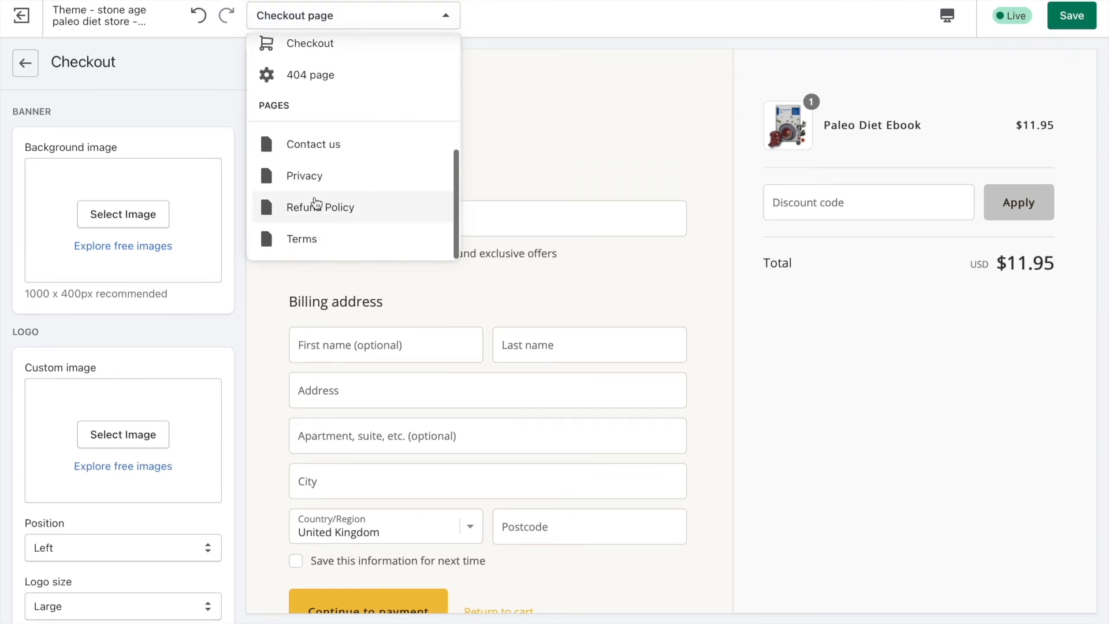
pyautogui.scroll(3, 324, 133)
pyautogui.scroll(-1, 304, 152)
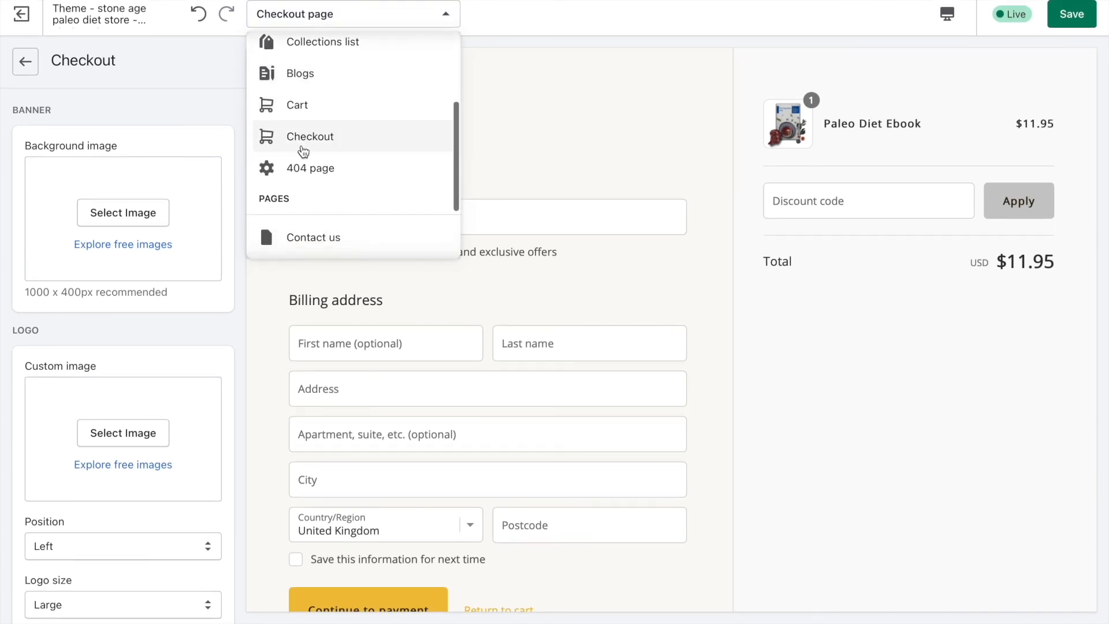
pyautogui.click(310, 137)
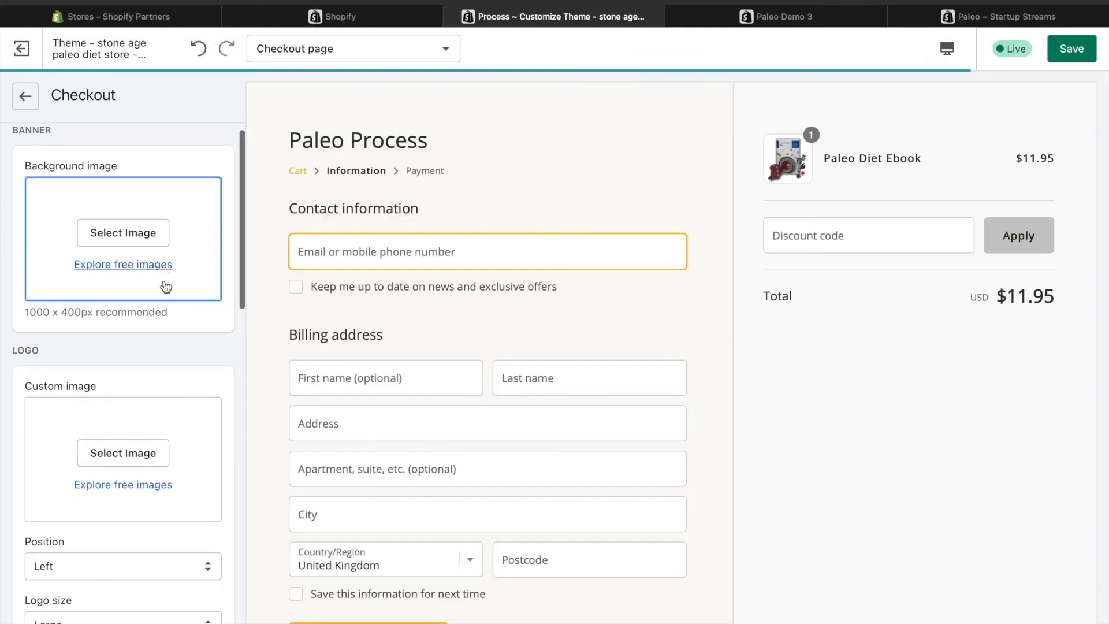
pyautogui.scroll(-3, 156, 250)
pyautogui.click(139, 234)
pyautogui.click(141, 276)
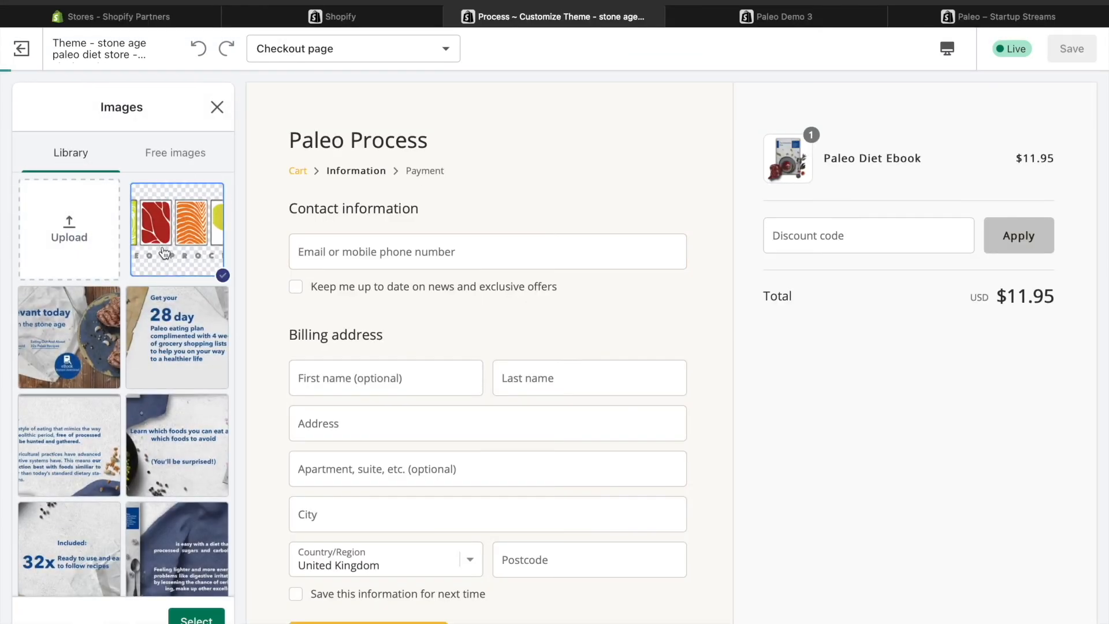
pyautogui.click(198, 617)
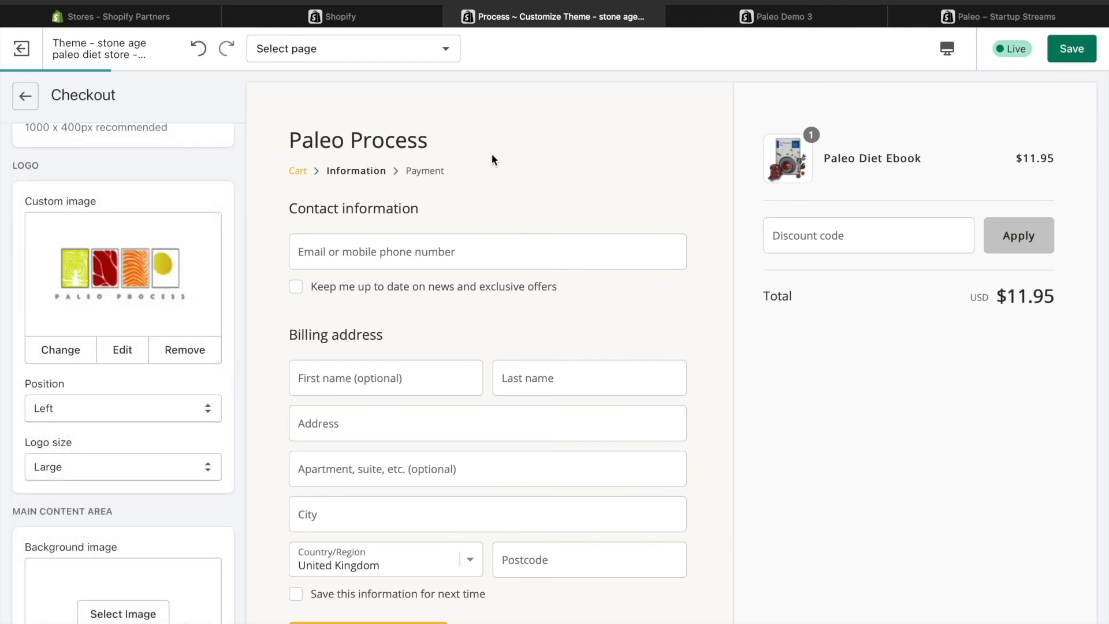
# Set the checkout's accents, buttons and main content background to the store's blue, #074D93.
pyautogui.scroll(-12, 143, 337)
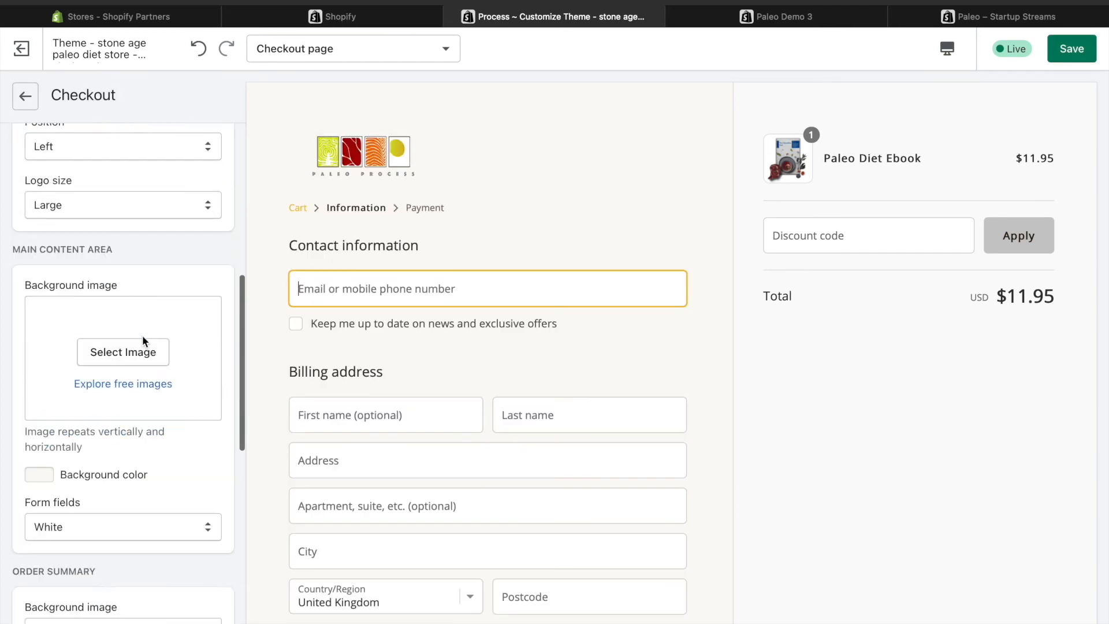
pyautogui.scroll(-5, 142, 337)
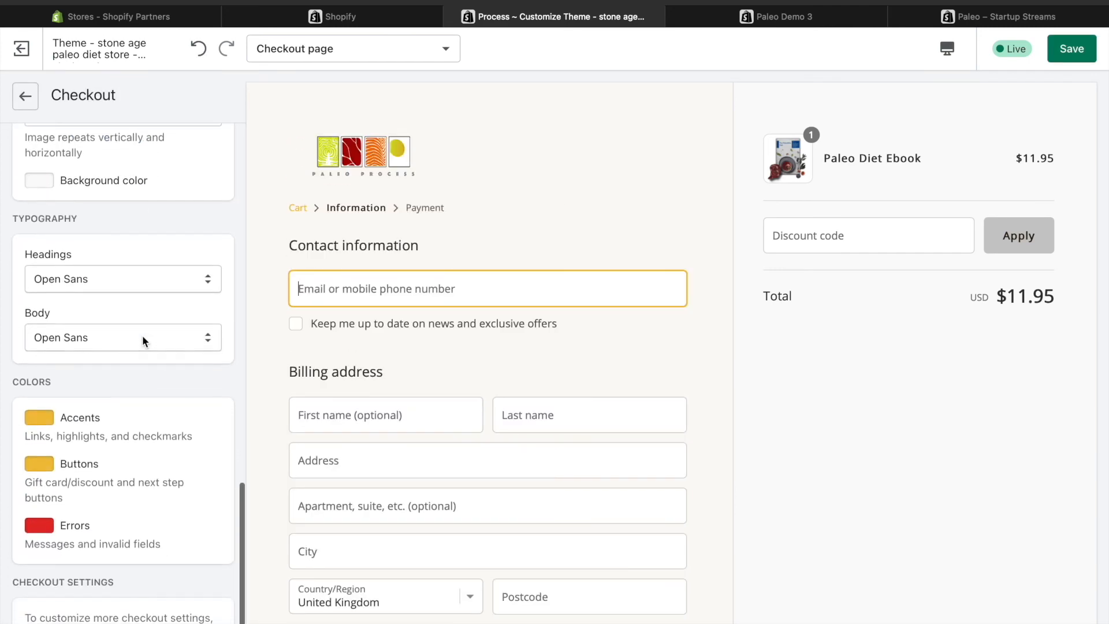
pyautogui.click(40, 423)
pyautogui.click(151, 362)
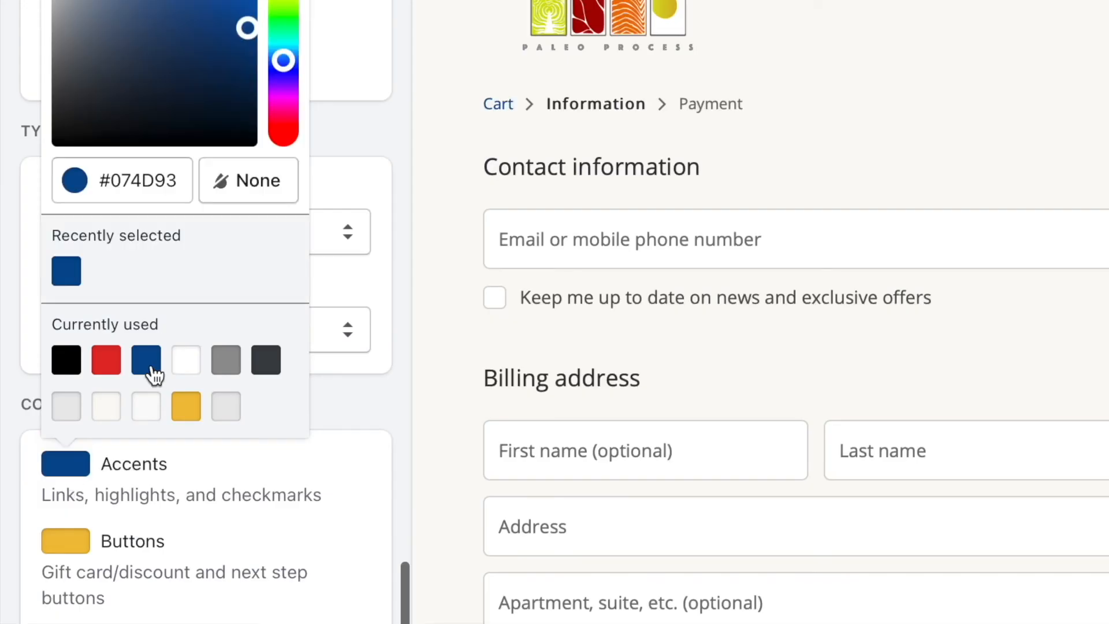
pyautogui.click(67, 543)
pyautogui.click(80, 439)
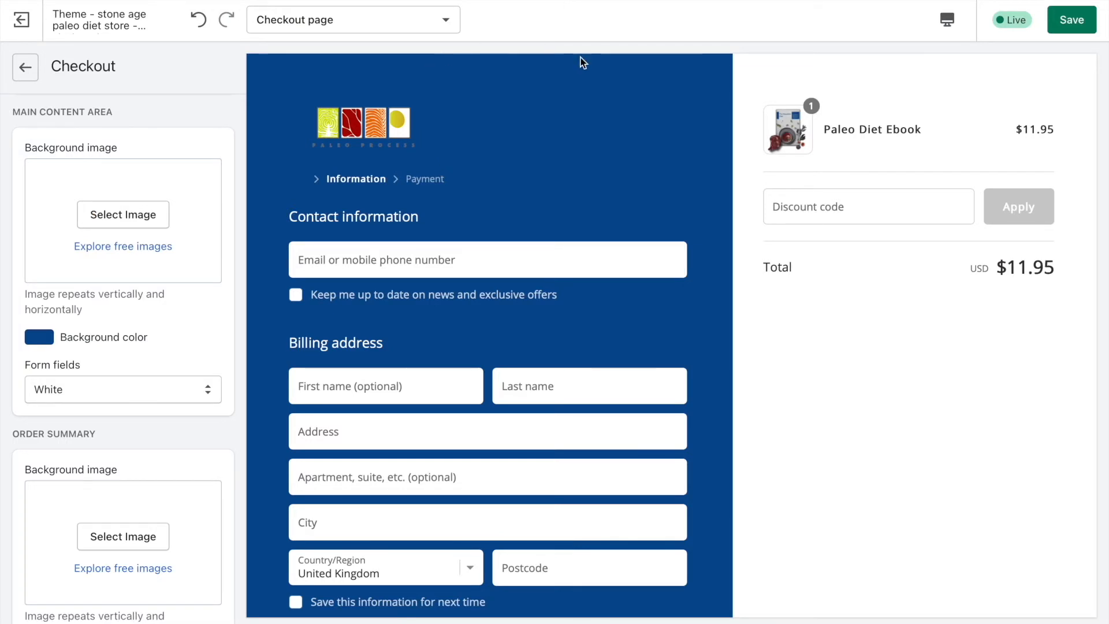
# Look over the recolored checkout page, save the theme and return to the store's theme overview.
pyautogui.scroll(-3, 517, 133)
pyautogui.scroll(3, 517, 129)
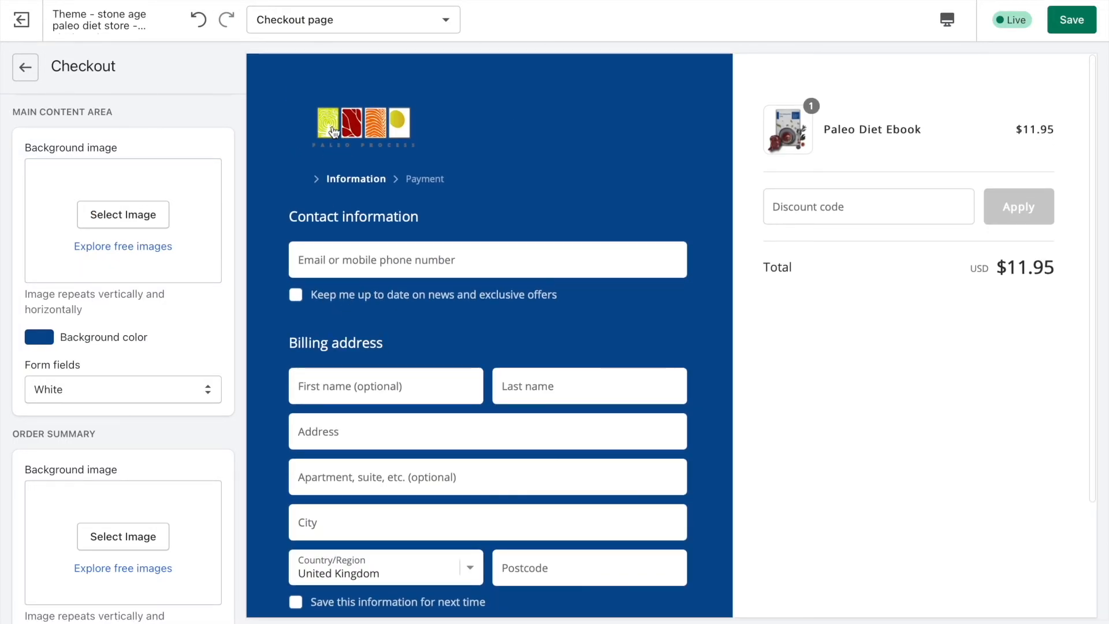
pyautogui.scroll(-3, 859, 203)
pyautogui.scroll(3, 860, 205)
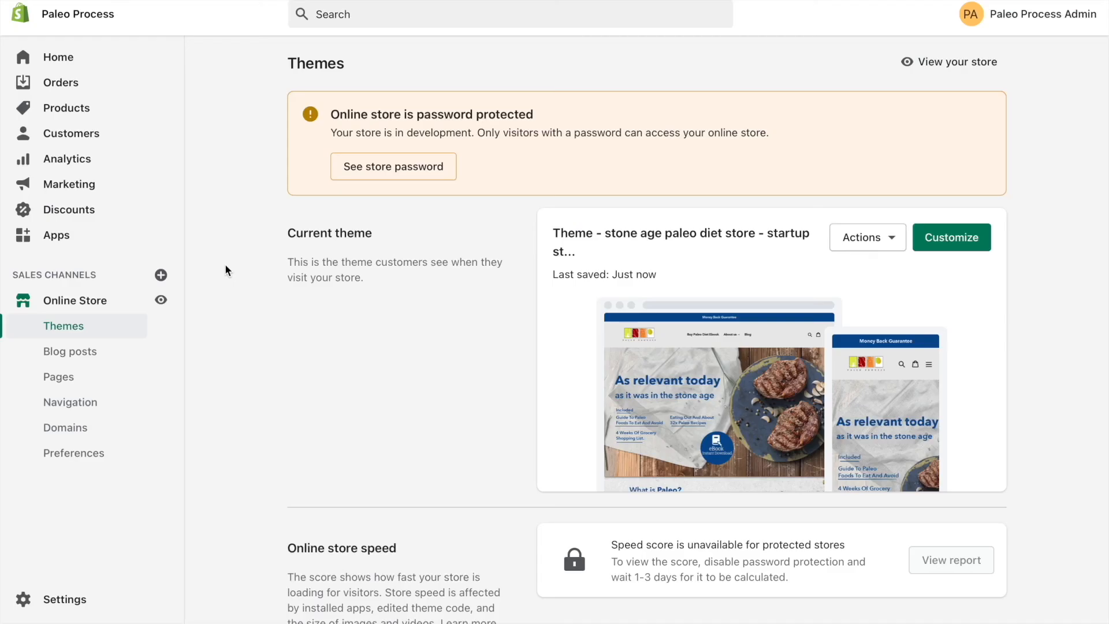
# View the live store, dismiss the password notice bar and review the home page down to the product section.
pyautogui.click(162, 300)
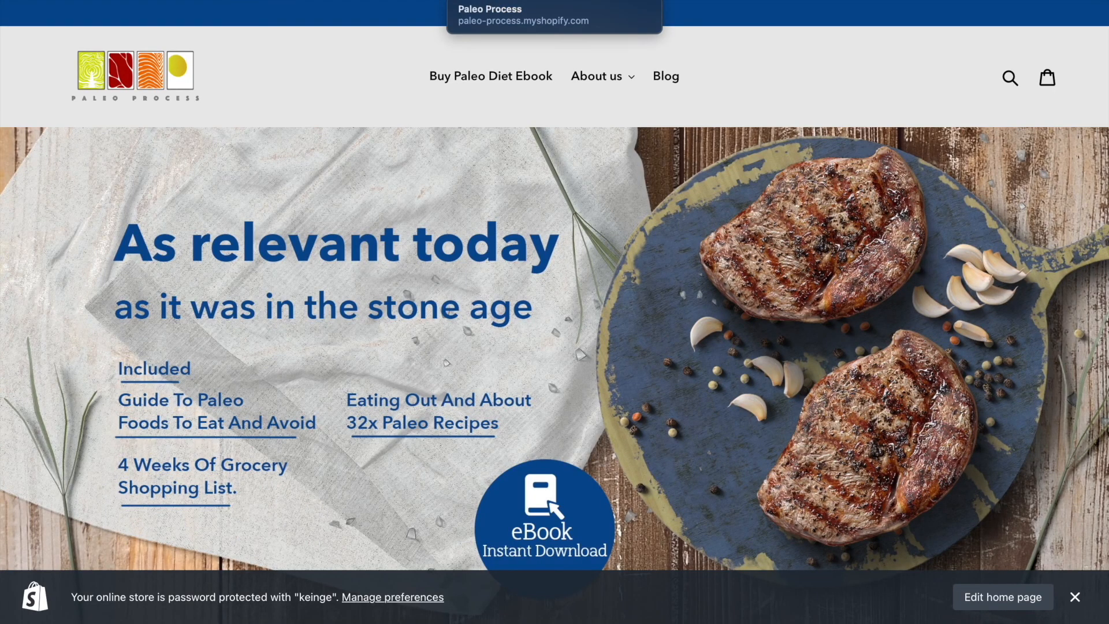
pyautogui.click(1090, 601)
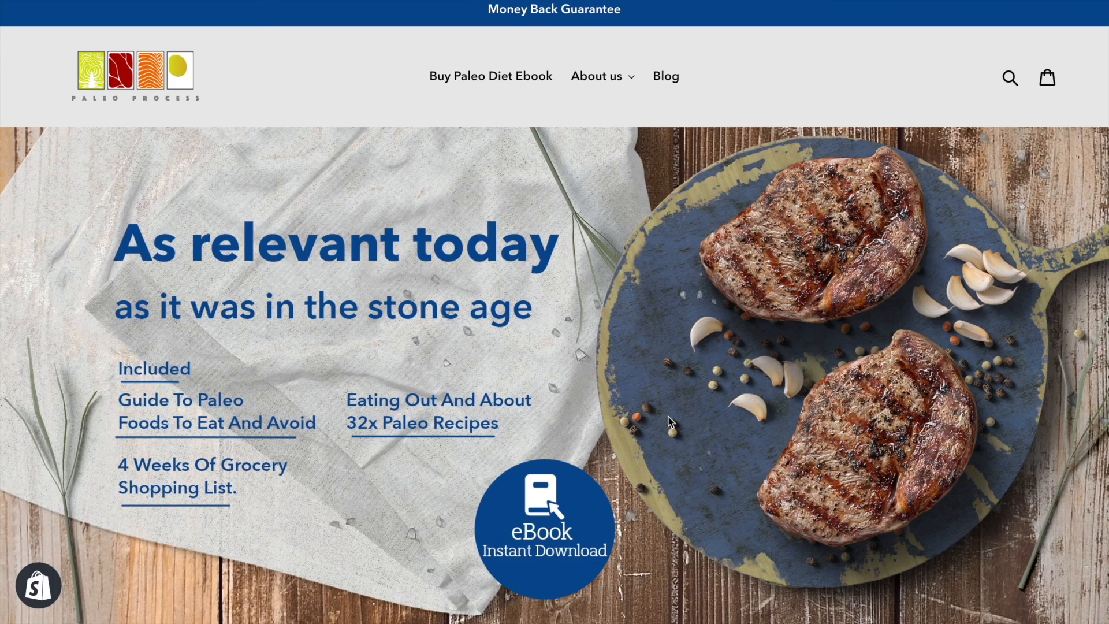
pyautogui.scroll(-20, 641, 222)
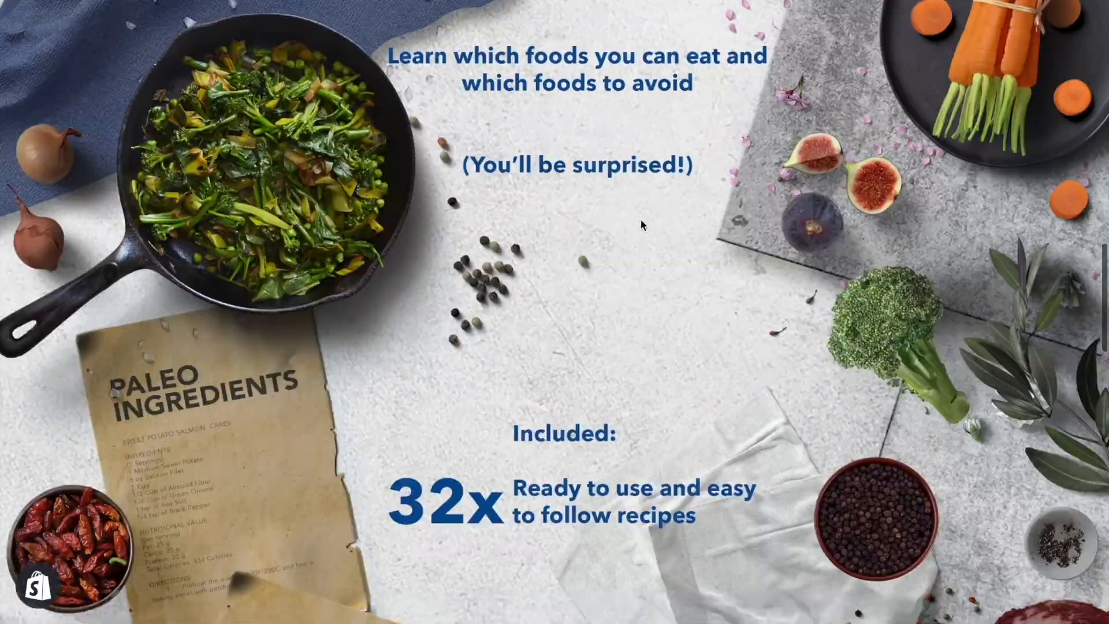
pyautogui.scroll(-12, 641, 224)
# Add the Paleo Diet Ebook to the cart and proceed from the cart to checkout to review the page.
pyautogui.click(688, 408)
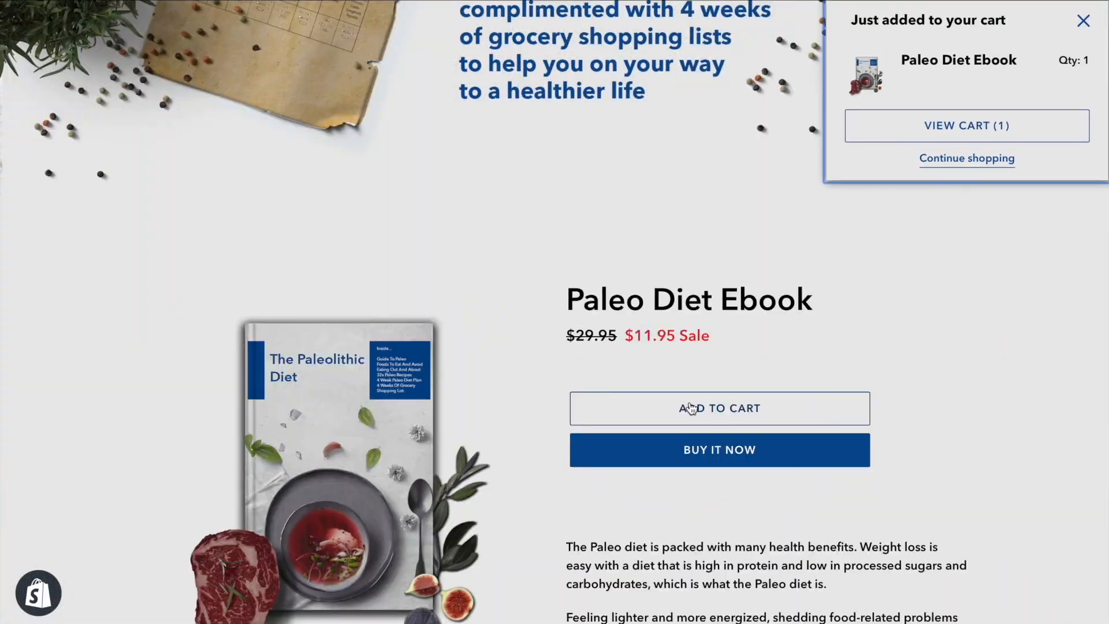
pyautogui.click(934, 125)
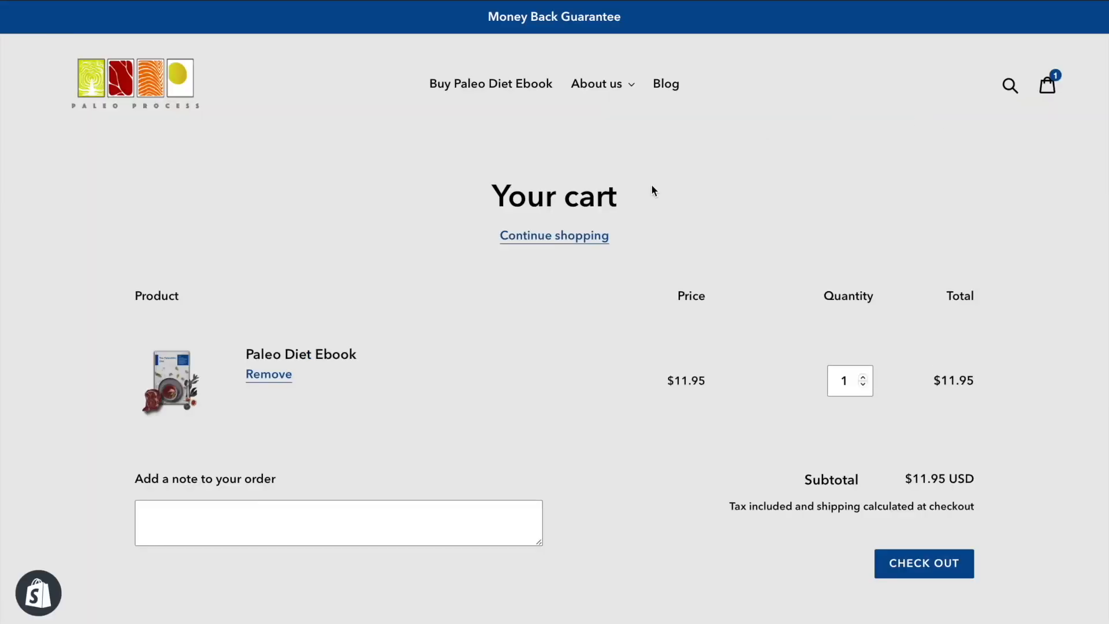
pyautogui.scroll(-3, 652, 191)
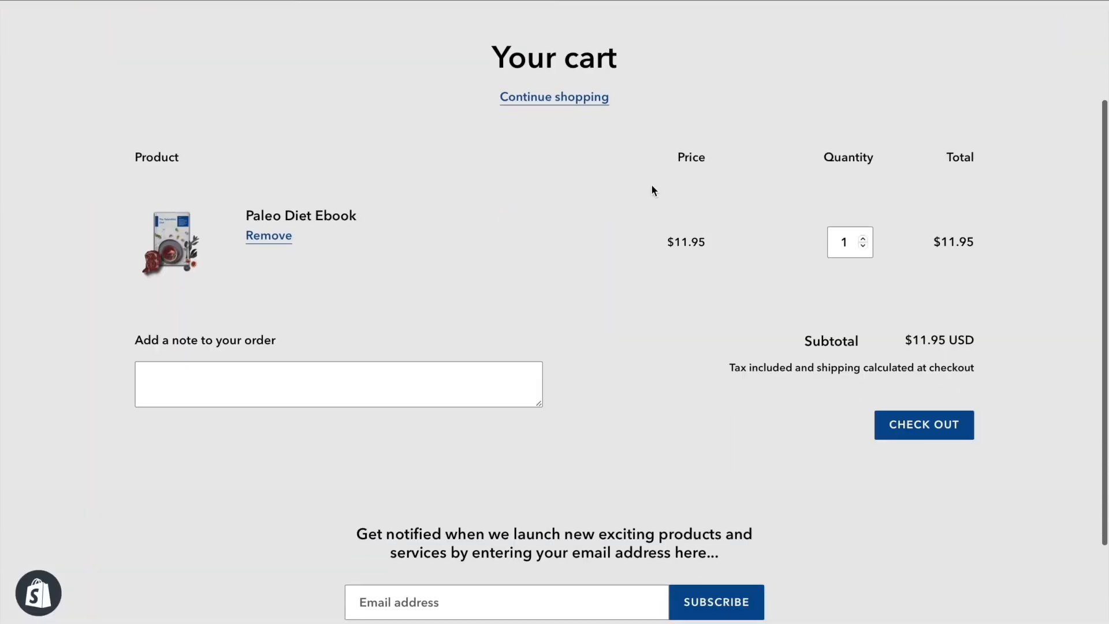
pyautogui.click(924, 427)
pyautogui.scroll(-2, 571, 368)
pyautogui.scroll(2, 572, 373)
pyautogui.scroll(1, 570, 374)
# Return to the store admin and open the Paleo Diet Ebook product to check its price and compare-at price.
pyautogui.click(185, 3)
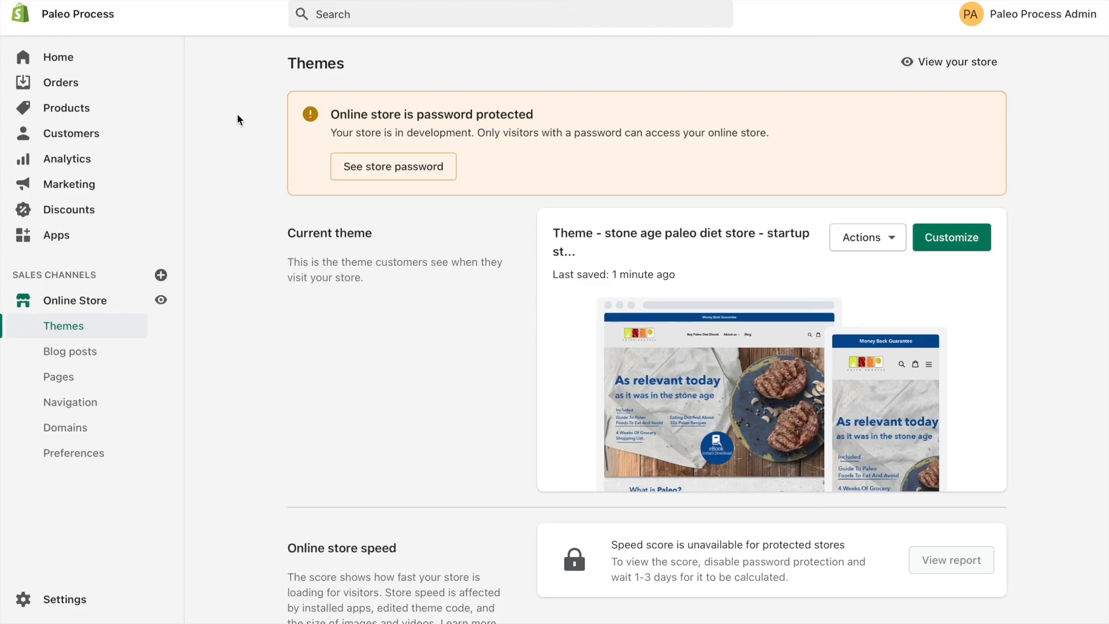
pyautogui.click(93, 111)
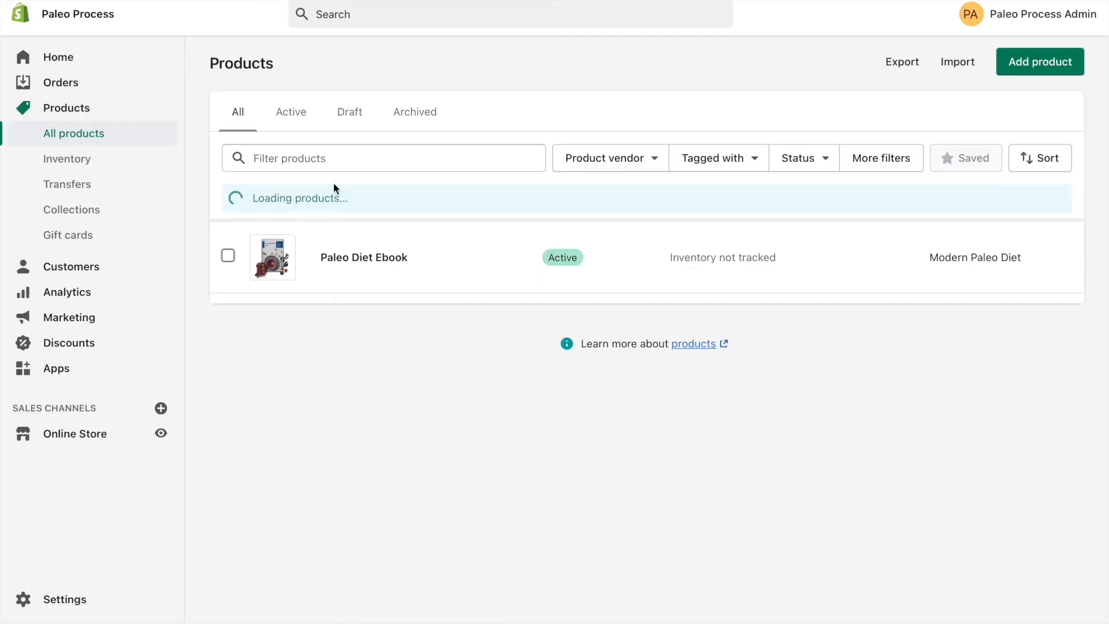
pyautogui.click(387, 259)
pyautogui.scroll(-5, 242, 243)
pyautogui.scroll(-3, 240, 238)
pyautogui.moveTo(380, 276); pyautogui.dragTo(270, 276)
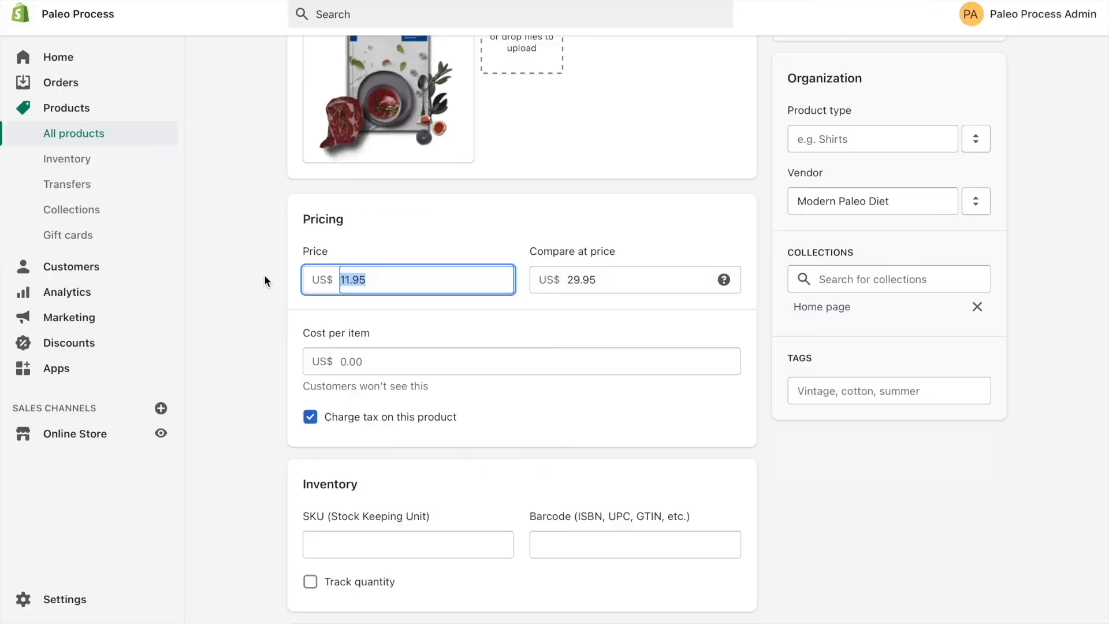
pyautogui.click(247, 204)
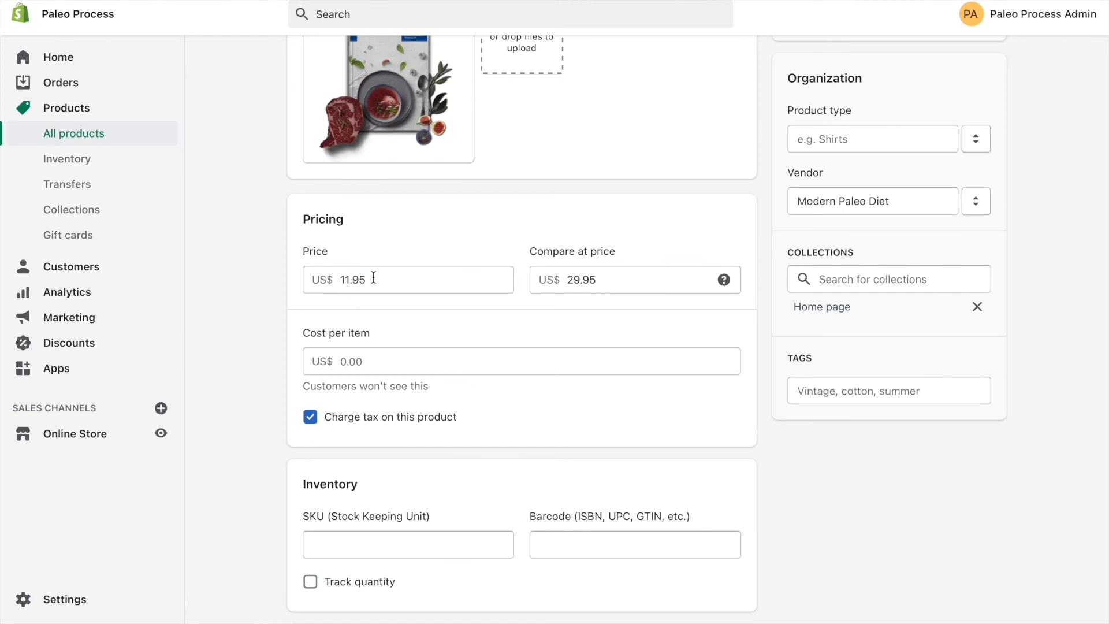
pyautogui.scroll(1, 421, 162)
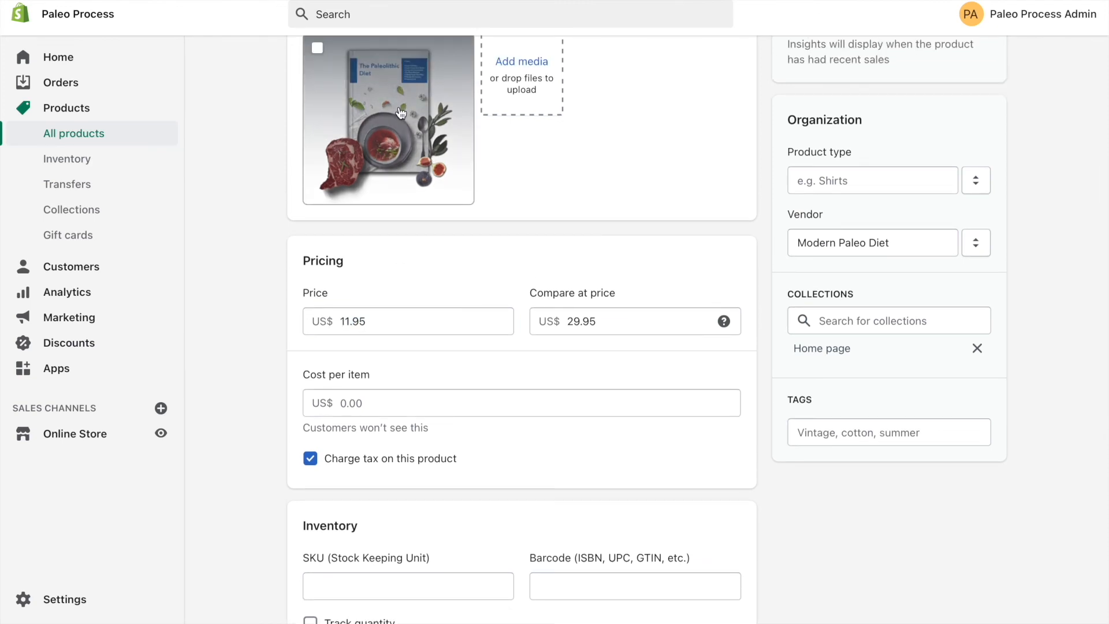
pyautogui.scroll(8, 400, 113)
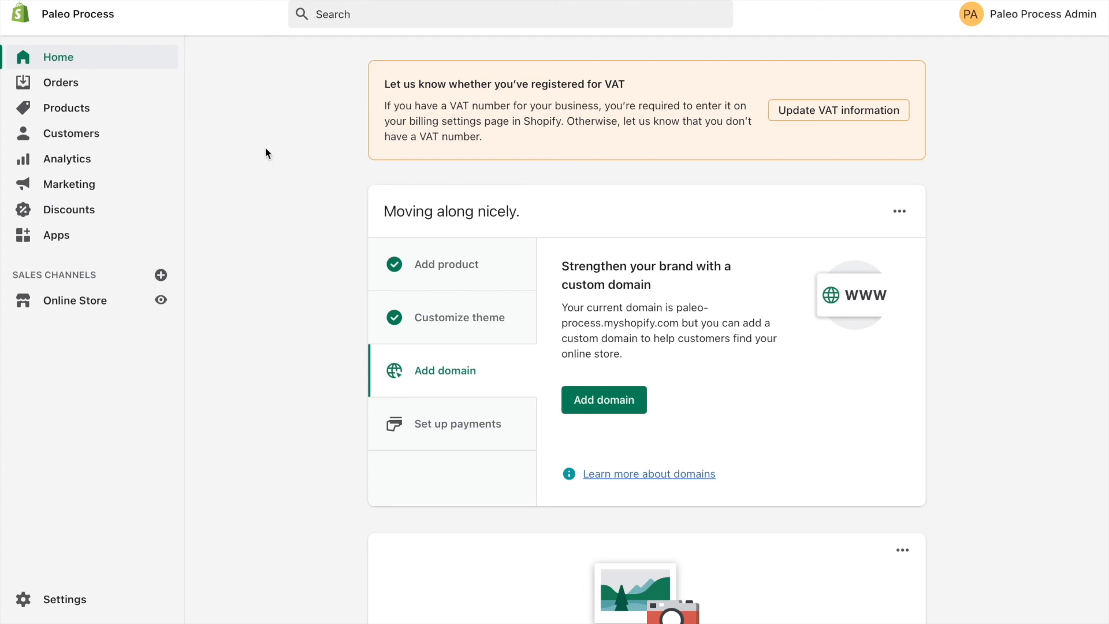
pyautogui.scroll(-5, 266, 149)
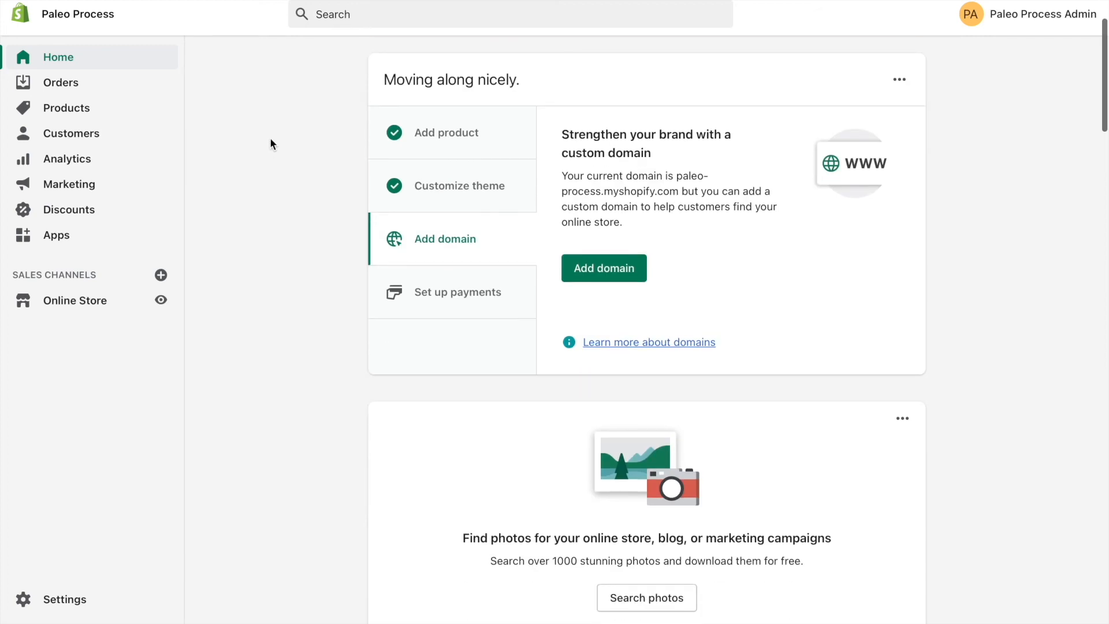
pyautogui.scroll(-15, 271, 144)
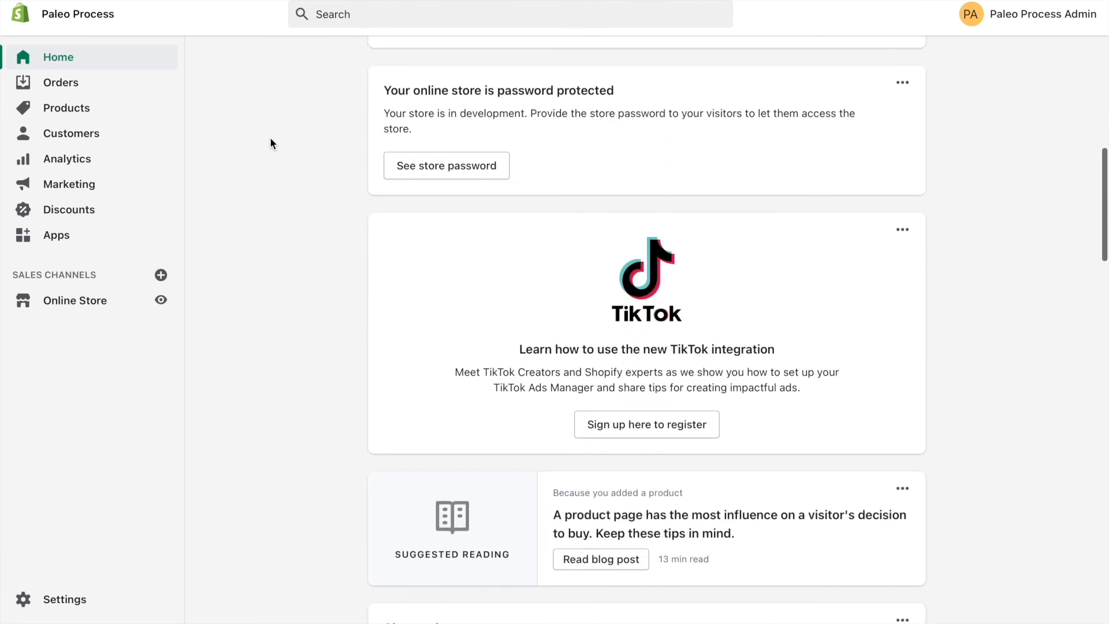
pyautogui.scroll(-2, 270, 143)
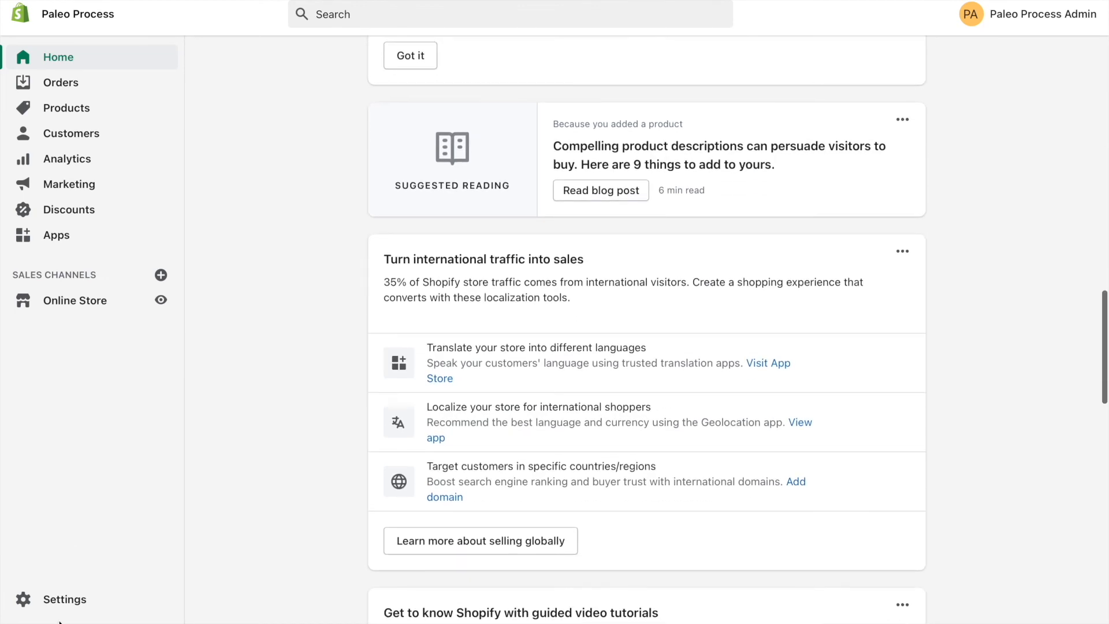
# Open the store's payment settings and review the payment providers, alternative and manual payment methods, and payment capture options.
pyautogui.click(52, 599)
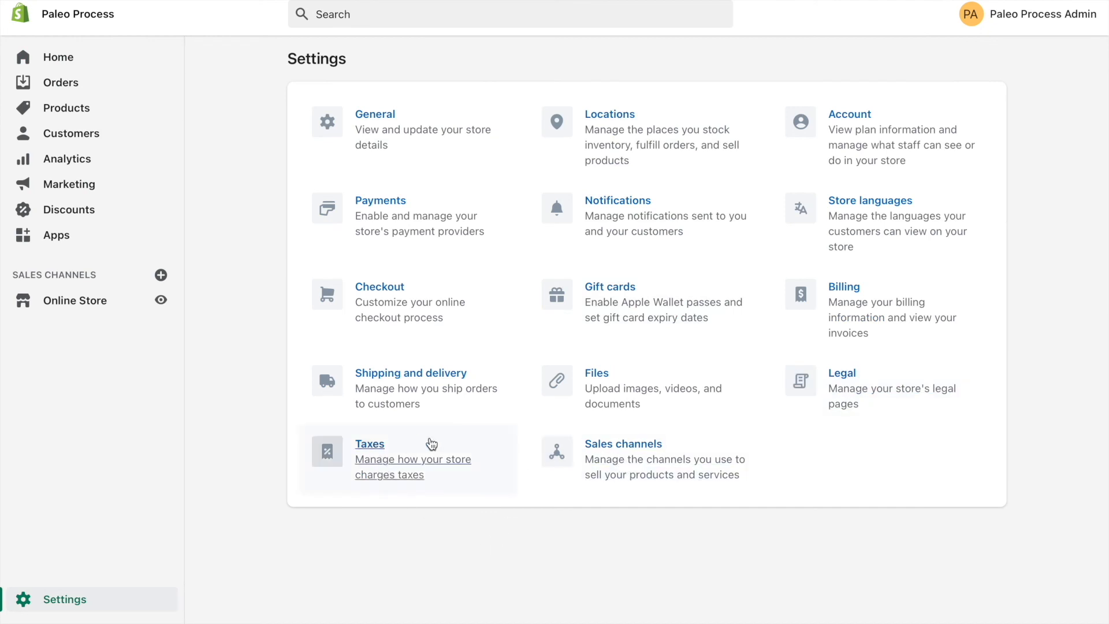
pyautogui.click(383, 227)
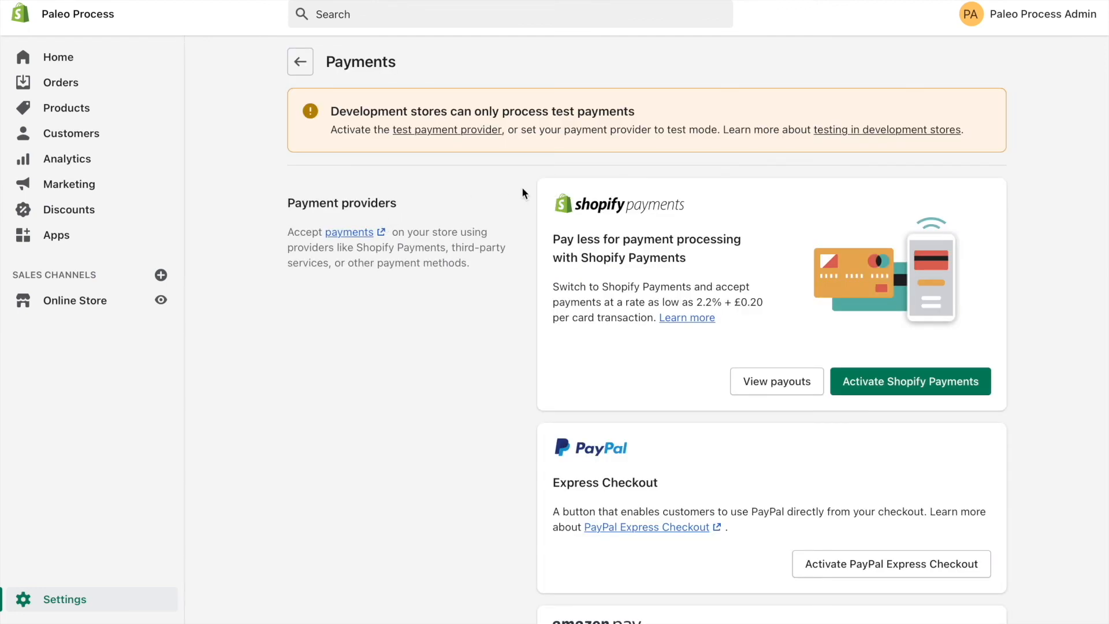
pyautogui.scroll(-3, 522, 186)
pyautogui.scroll(3, 518, 188)
pyautogui.scroll(-1, 518, 188)
pyautogui.scroll(-3, 518, 189)
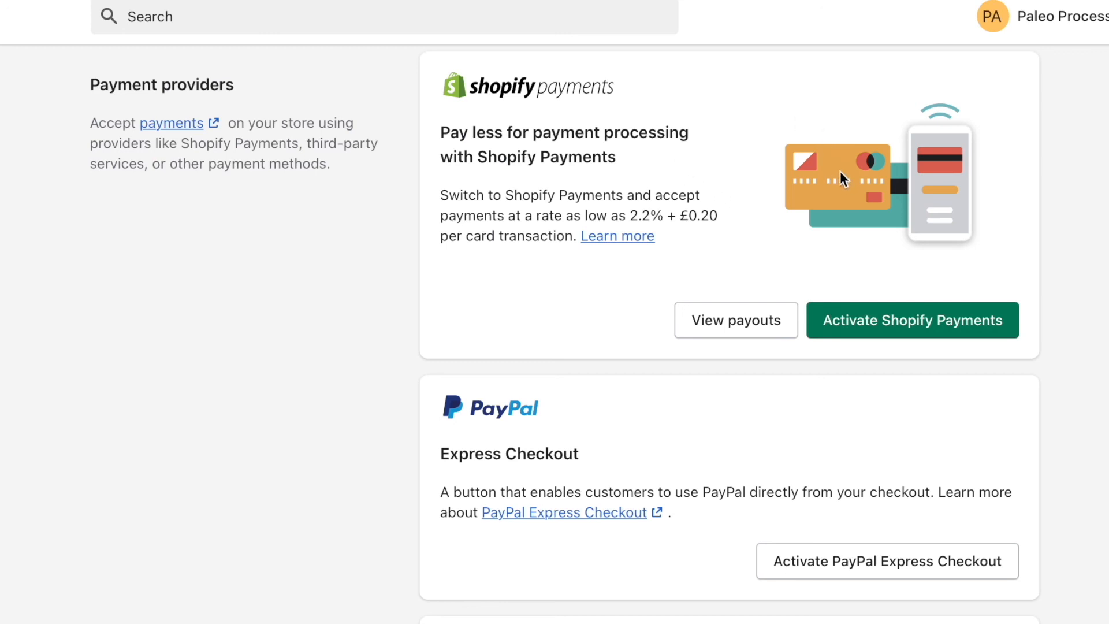
pyautogui.scroll(-4, 612, 215)
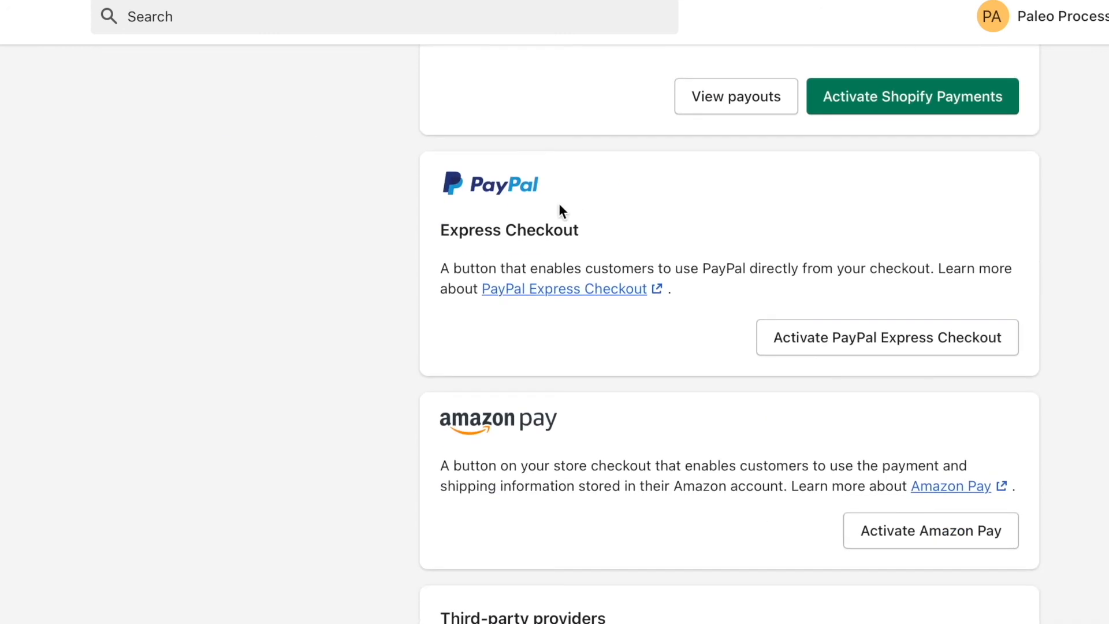
pyautogui.scroll(-6, 598, 202)
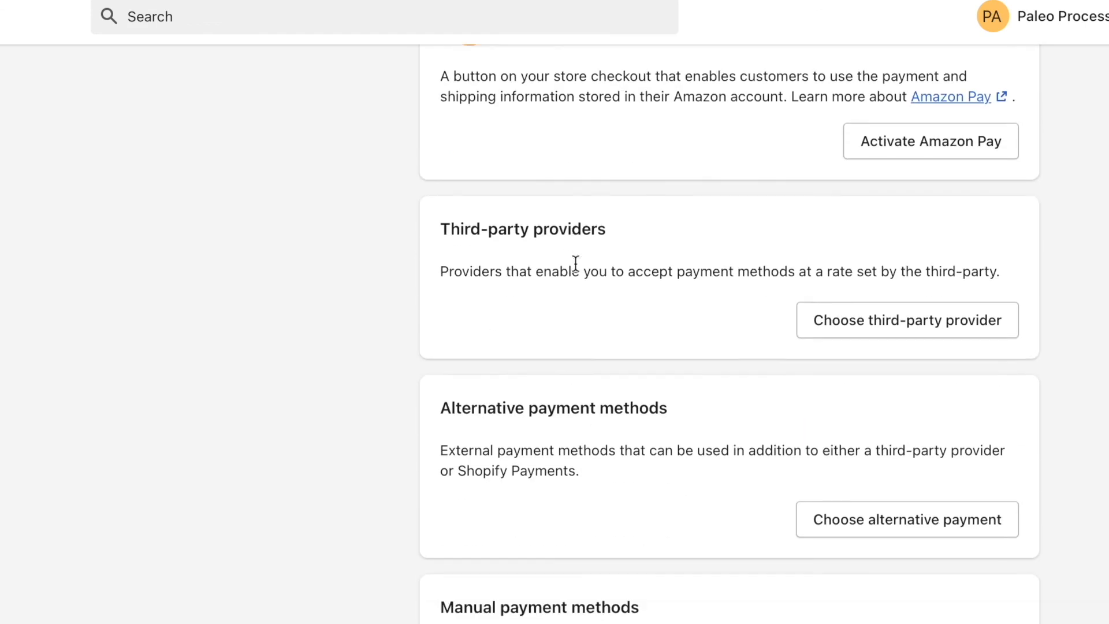
pyautogui.scroll(-6, 380, 207)
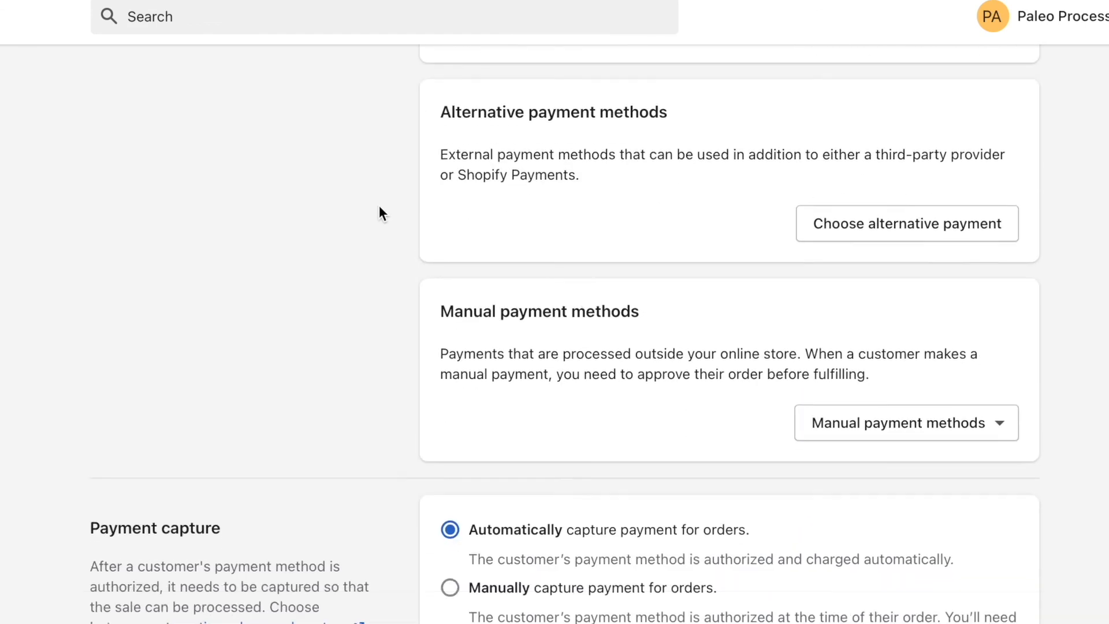
pyautogui.scroll(15, 380, 207)
pyautogui.scroll(5, 379, 208)
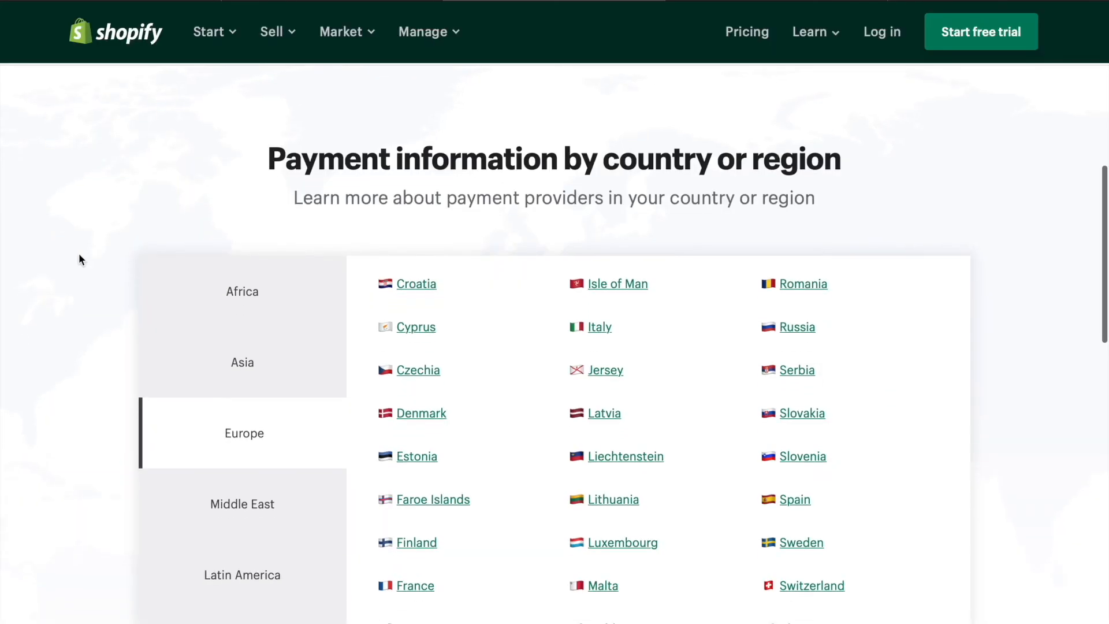
# Look up the payment providers available in the United States, under North America, on Shopify's payment information by country page.
pyautogui.scroll(-5, 79, 253)
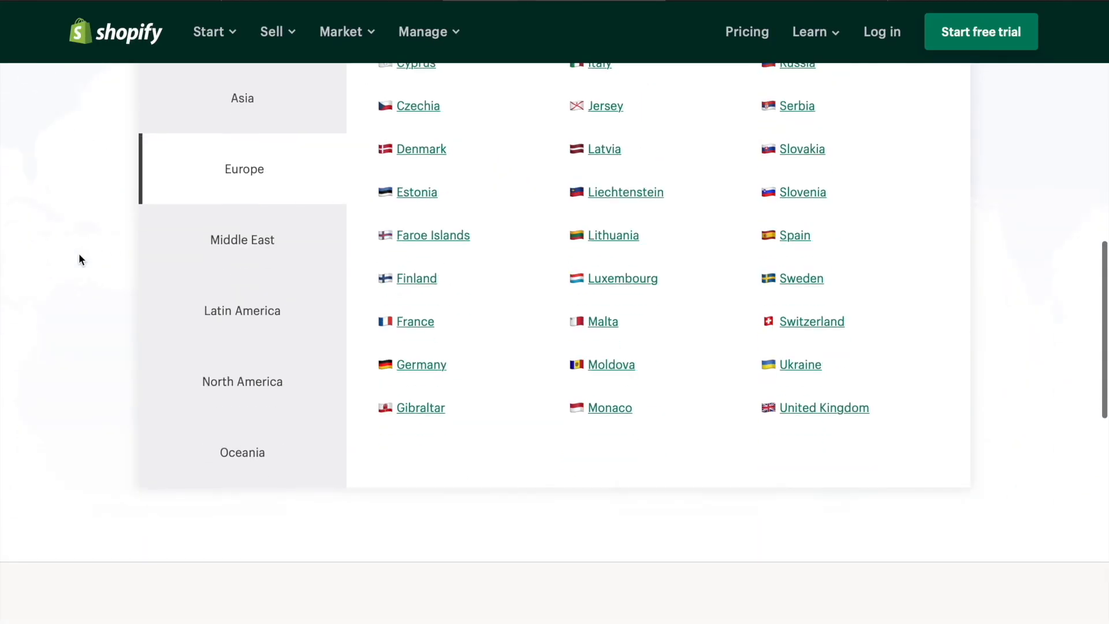
pyautogui.click(238, 385)
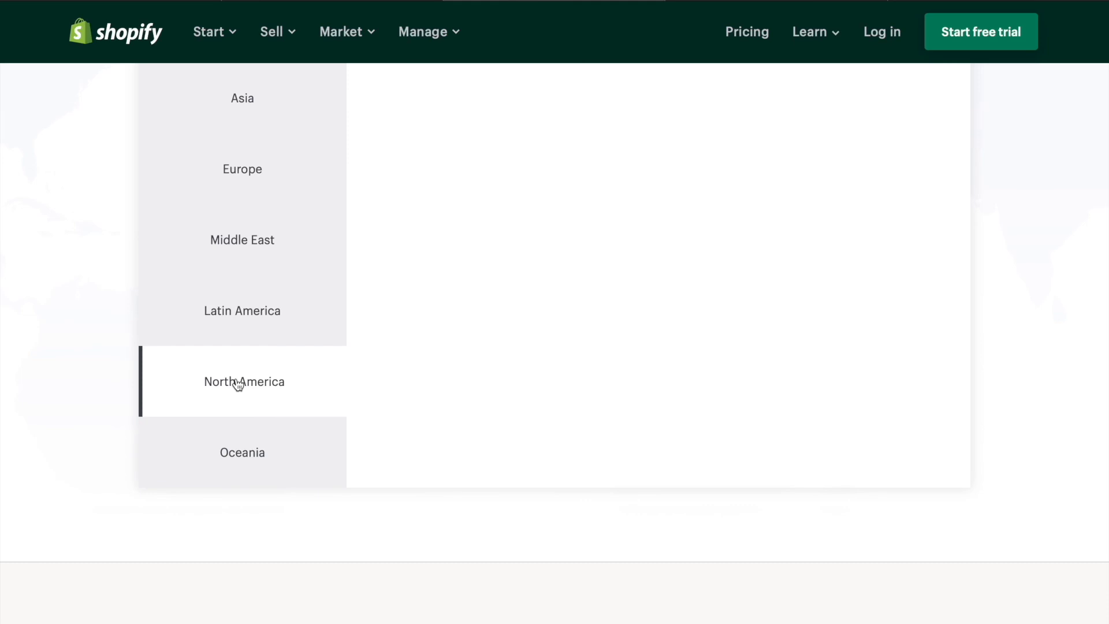
pyautogui.scroll(5, 556, 261)
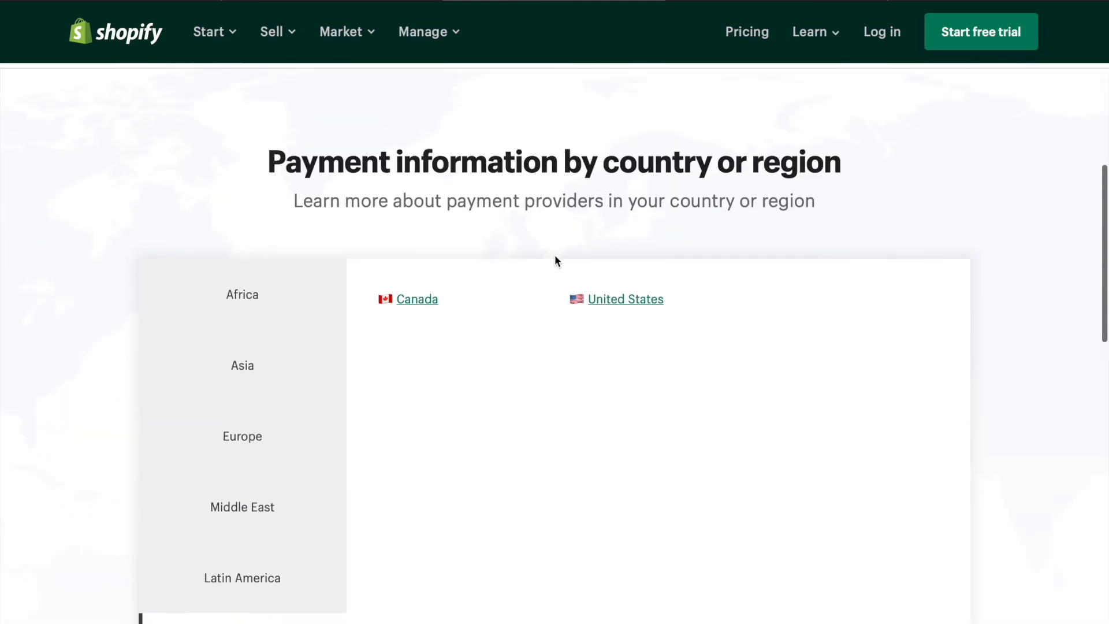
pyautogui.click(636, 312)
pyautogui.scroll(-10, 633, 302)
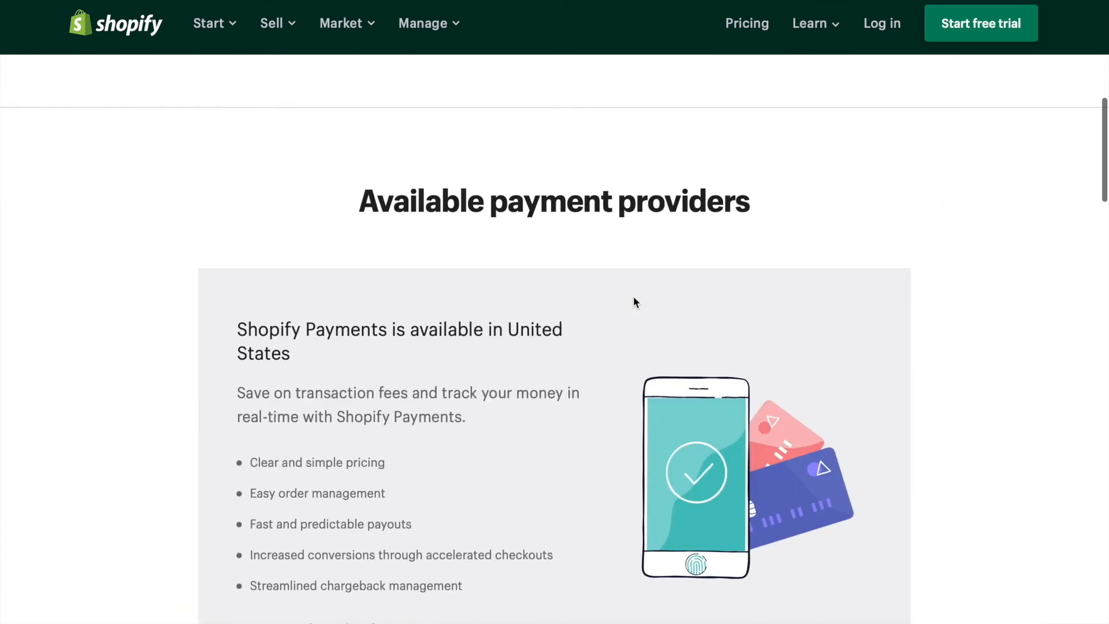
pyautogui.scroll(-10, 633, 300)
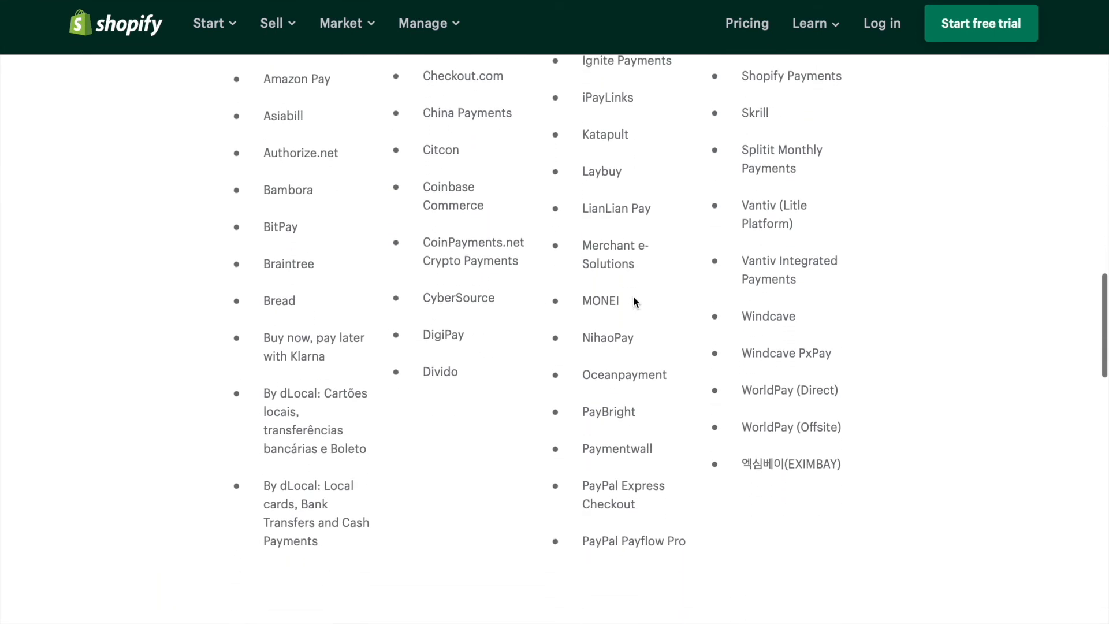
pyautogui.scroll(8, 633, 301)
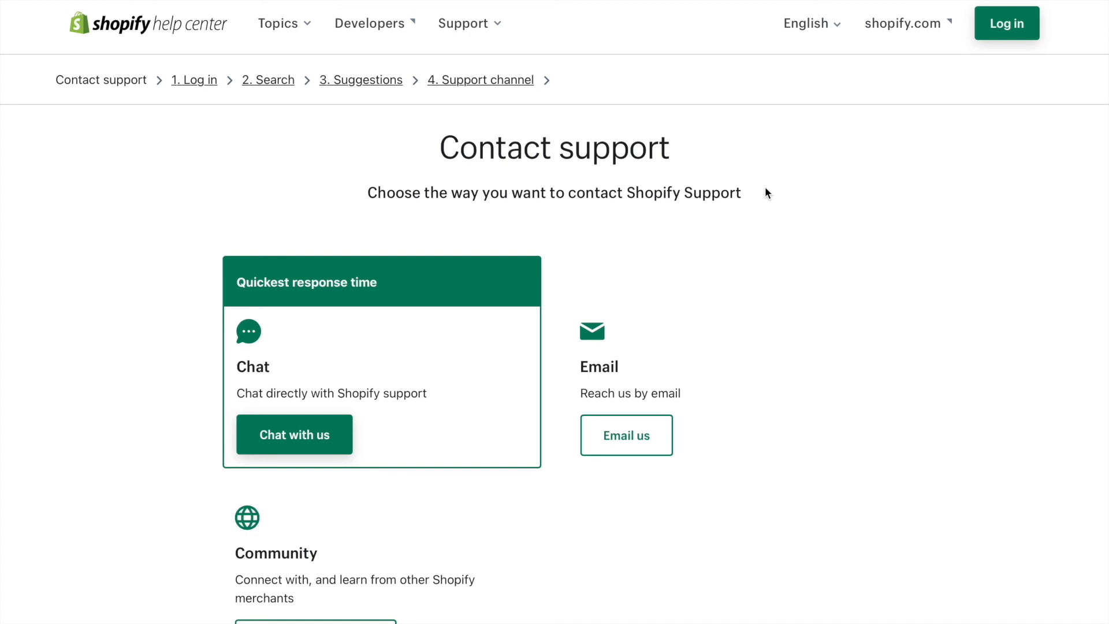
# Review the chat, email and community contact options on the Shopify Help Center's Contact support page.
pyautogui.scroll(-2, 792, 184)
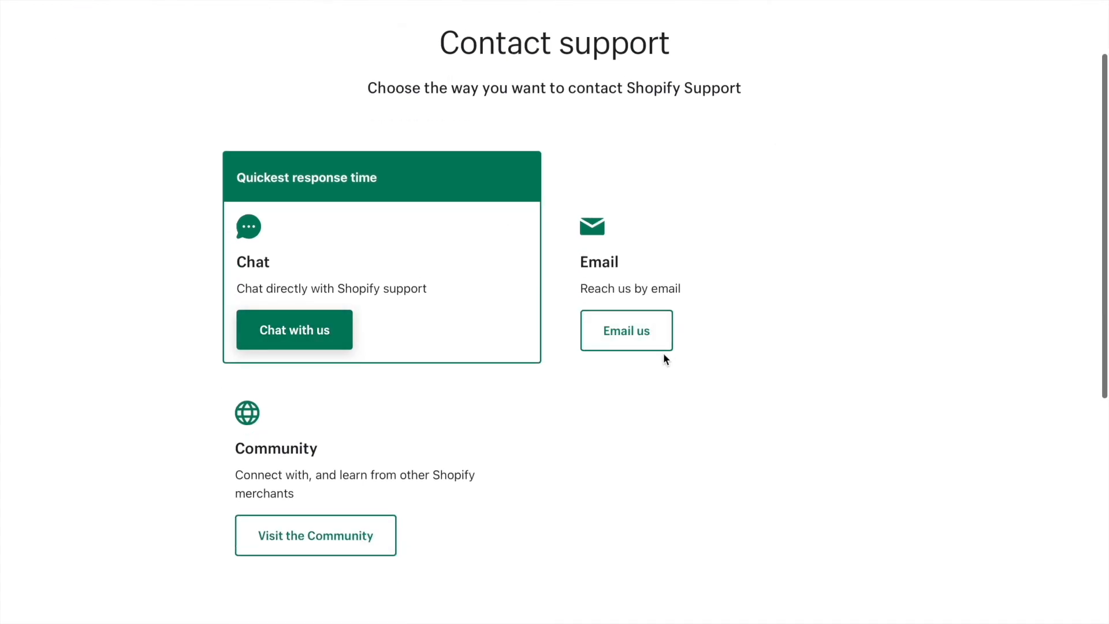
pyautogui.scroll(-2, 664, 358)
pyautogui.scroll(4, 664, 358)
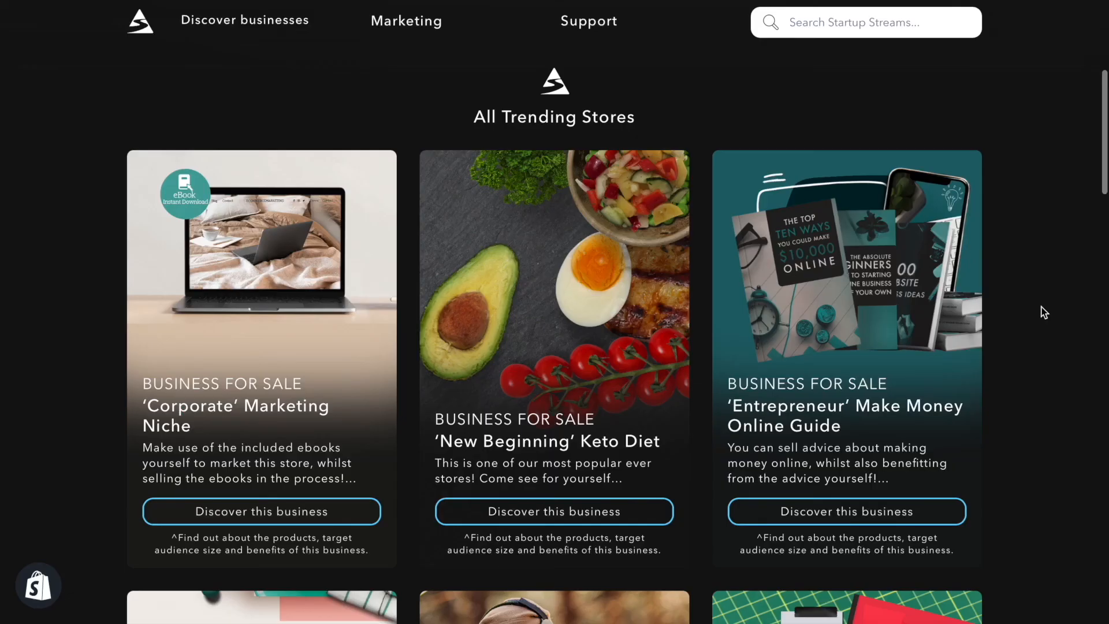
# Browse the trending ebook and e-card stores for sale on the Startup Streams website.
pyautogui.scroll(-3, 1044, 312)
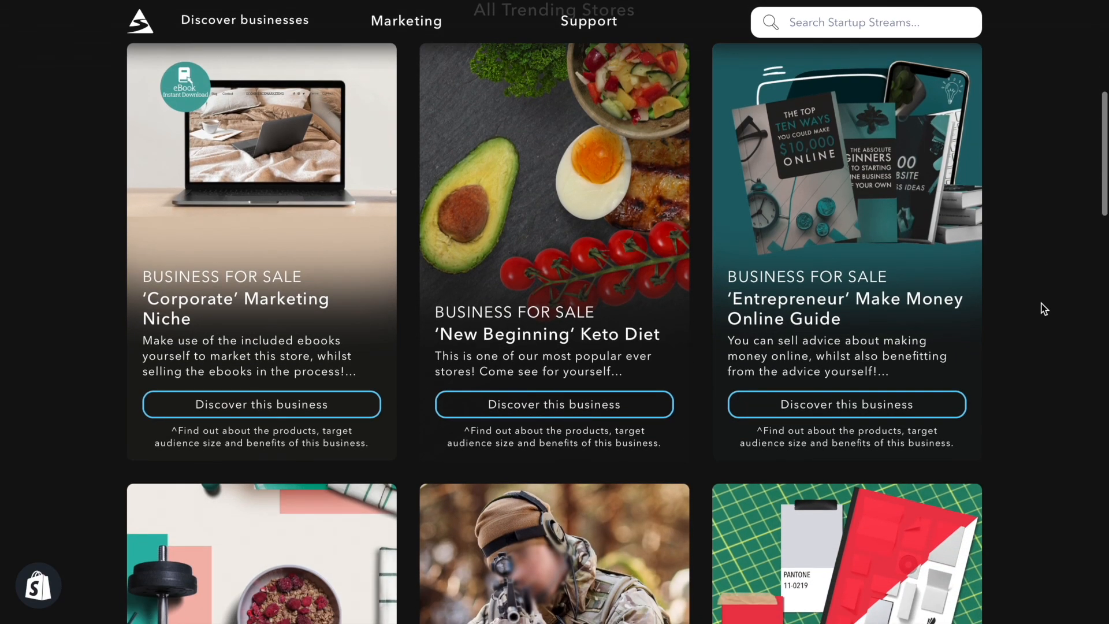
pyautogui.scroll(-5, 1041, 298)
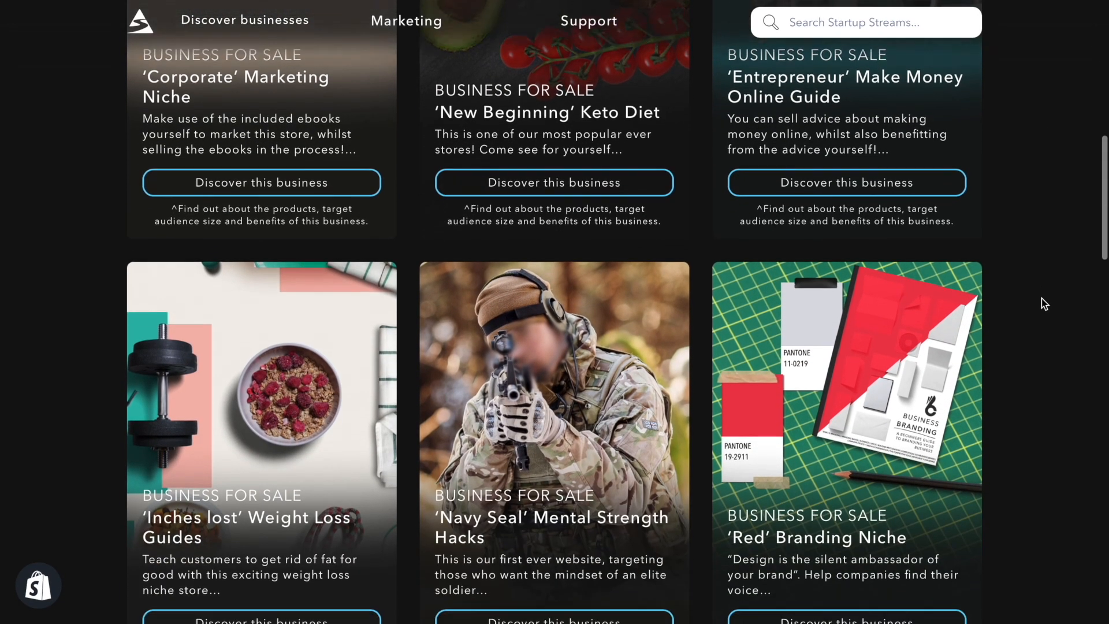
pyautogui.scroll(-4, 1041, 298)
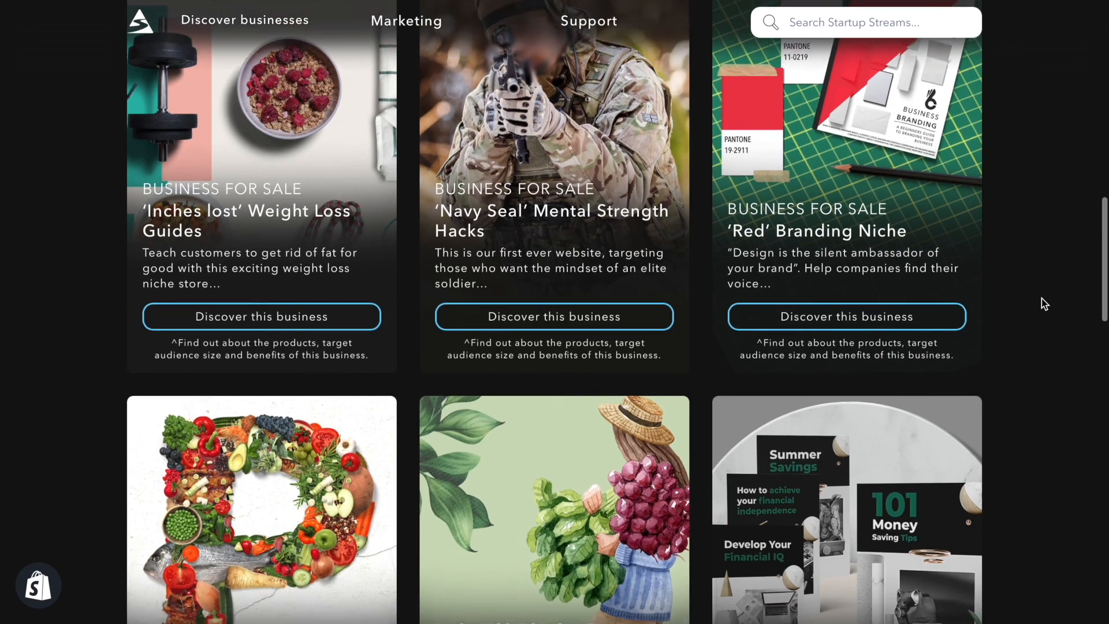
pyautogui.scroll(-2, 1042, 298)
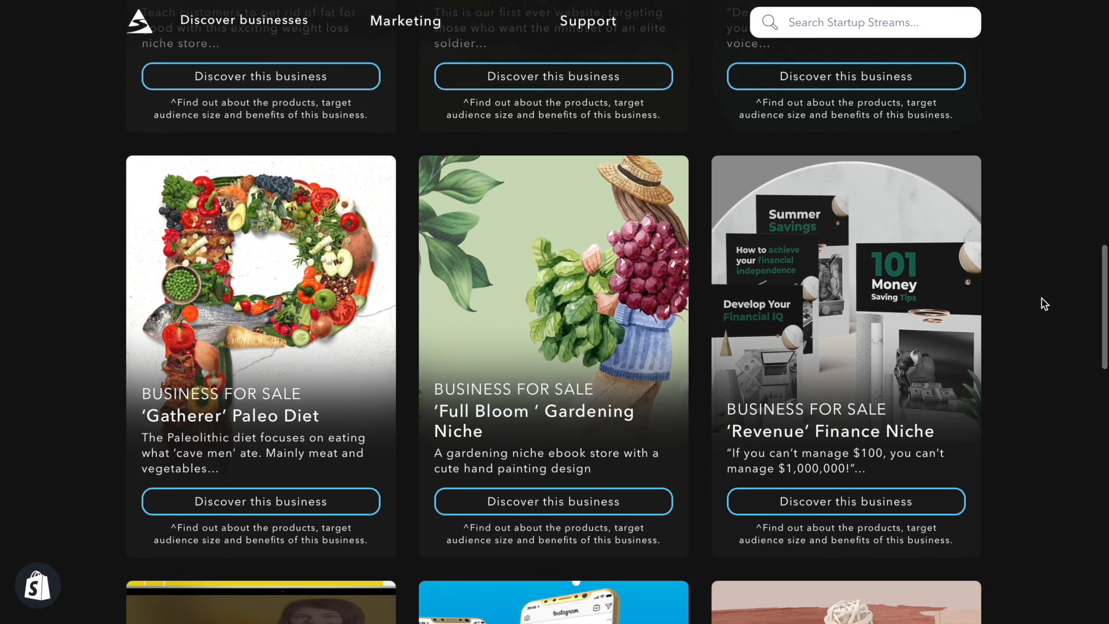
pyautogui.moveTo(836, 44)
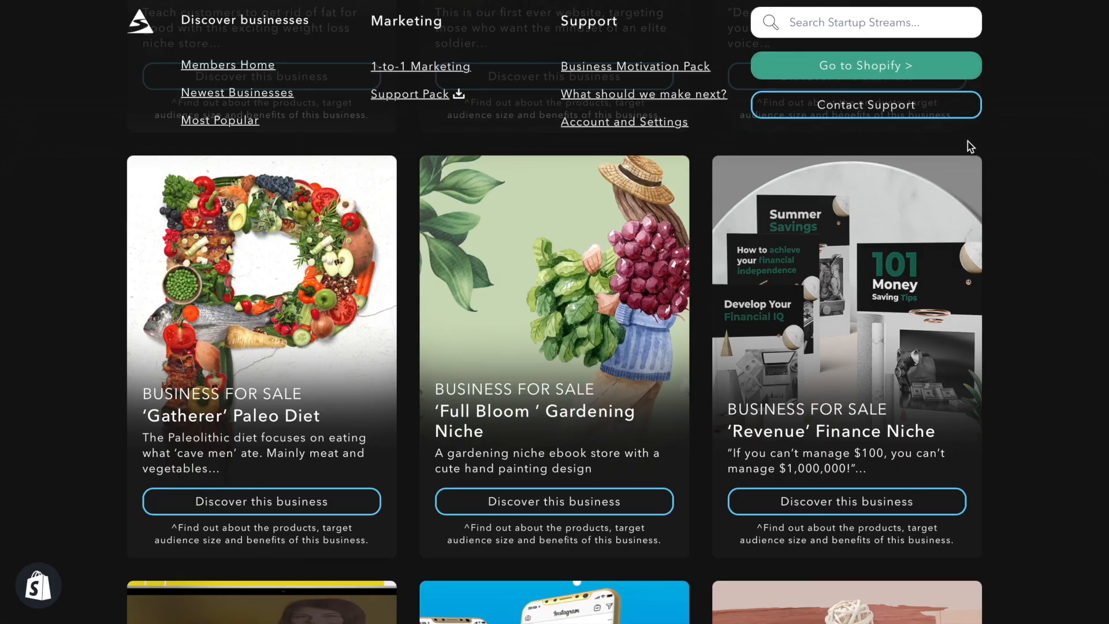
pyautogui.scroll(-3, 973, 208)
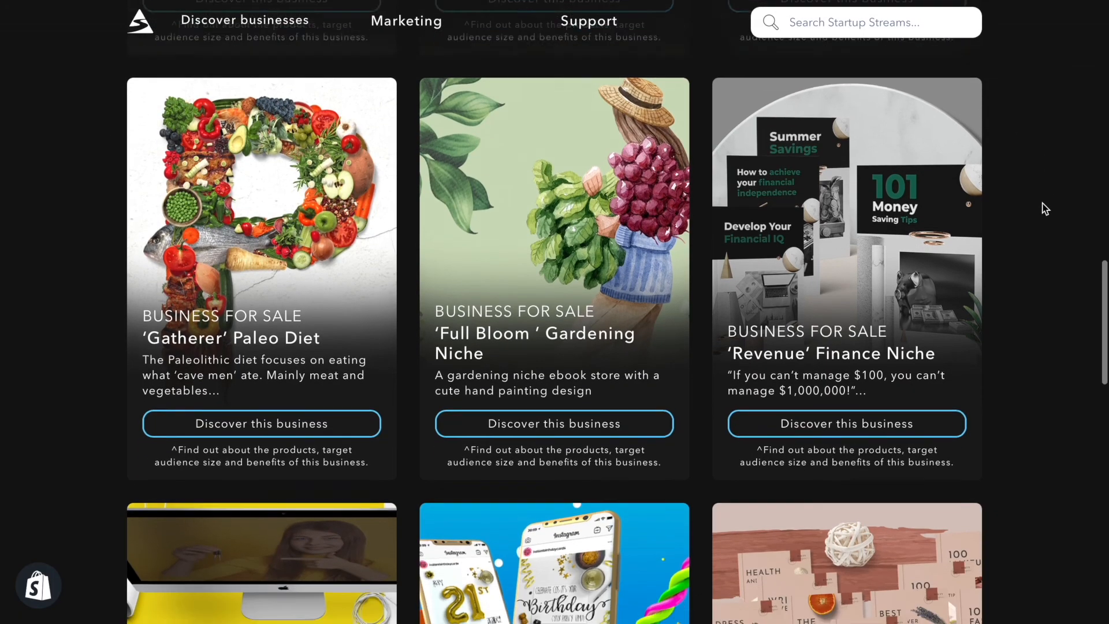
pyautogui.scroll(-9, 1045, 208)
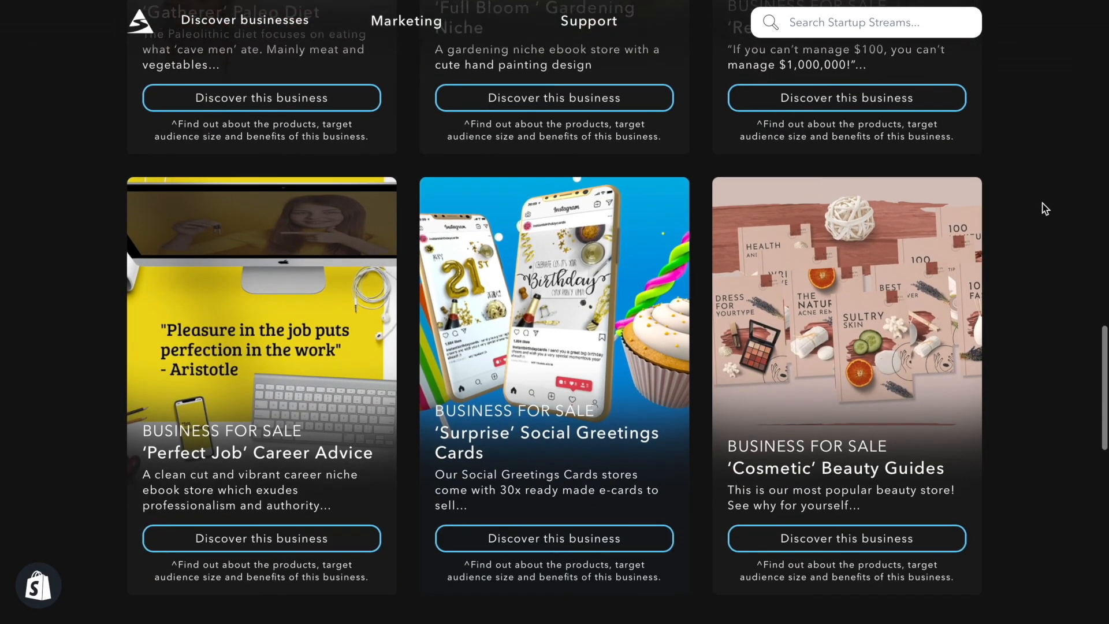
pyautogui.scroll(-1, 1045, 209)
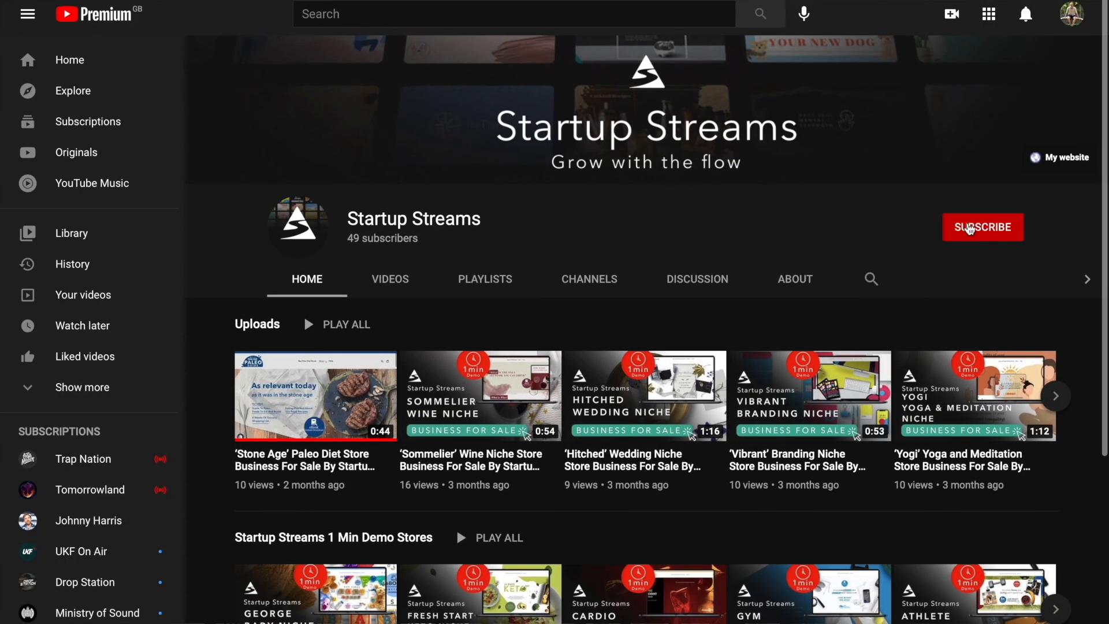
# Subscribe to the Startup Streams channel on YouTube and set its notifications to All.
pyautogui.click(970, 229)
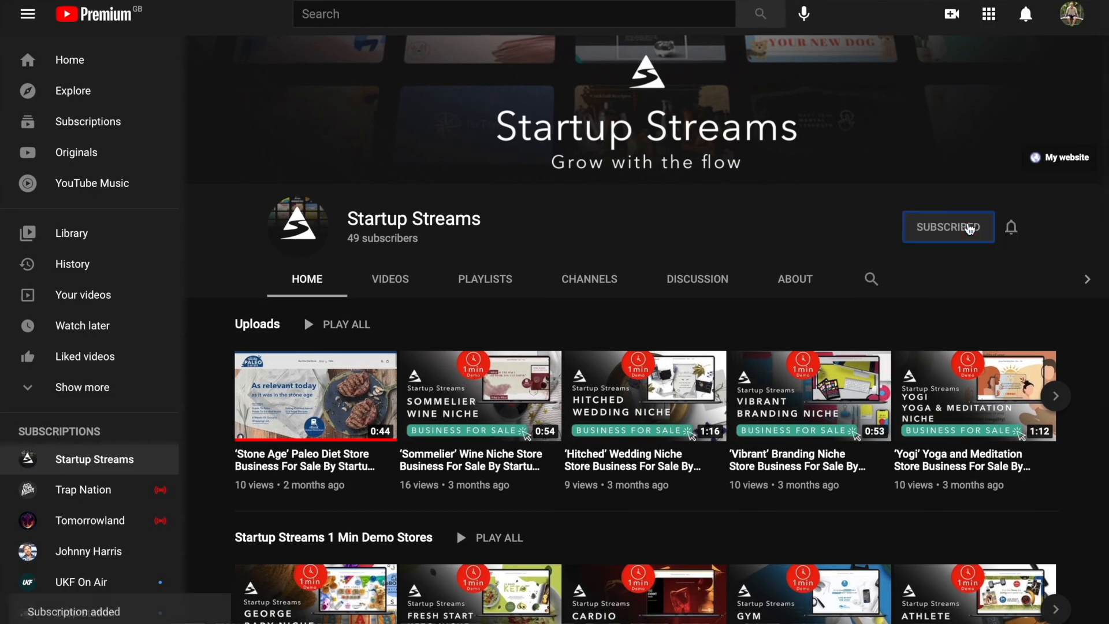
pyautogui.click(1010, 228)
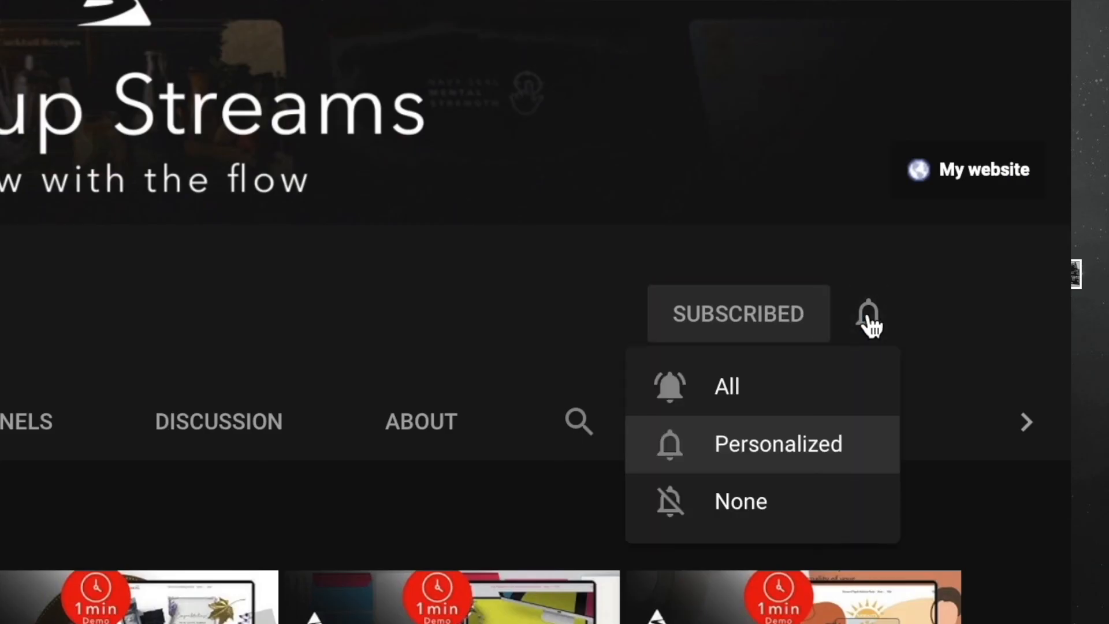
pyautogui.click(778, 370)
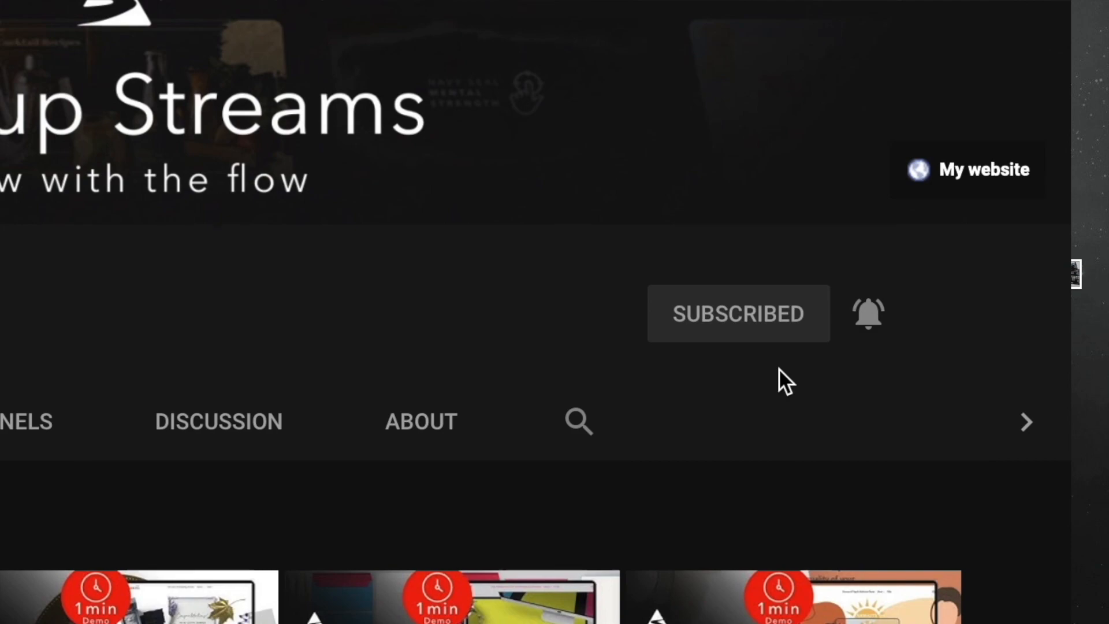